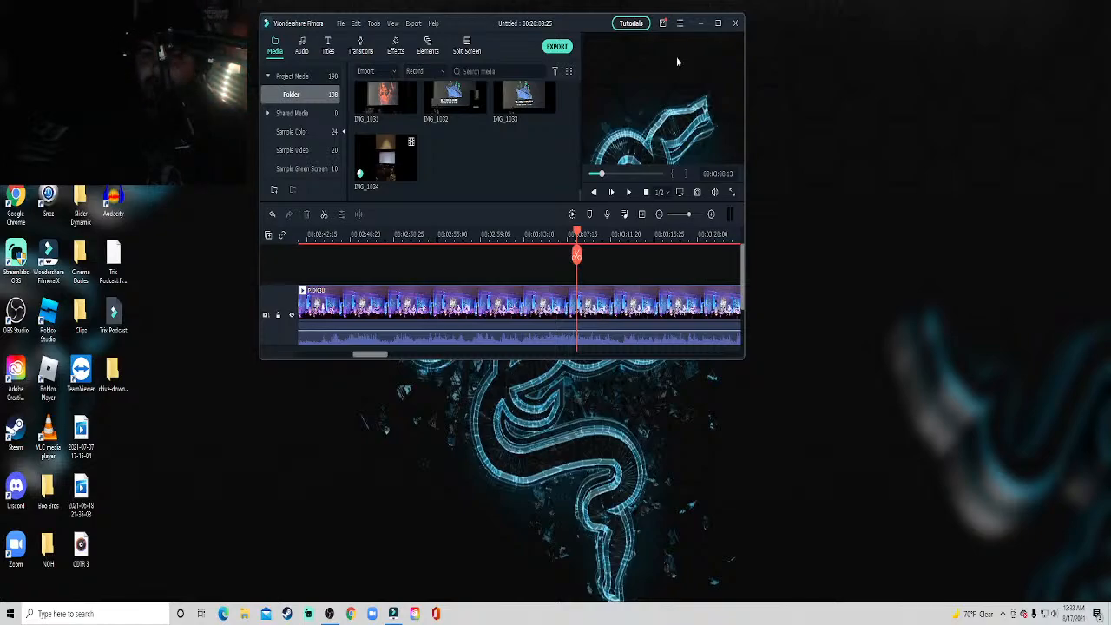
# Move the video editor window to a lower spot on the desktop and maximize it to full screen.
pyautogui.click(718, 22)
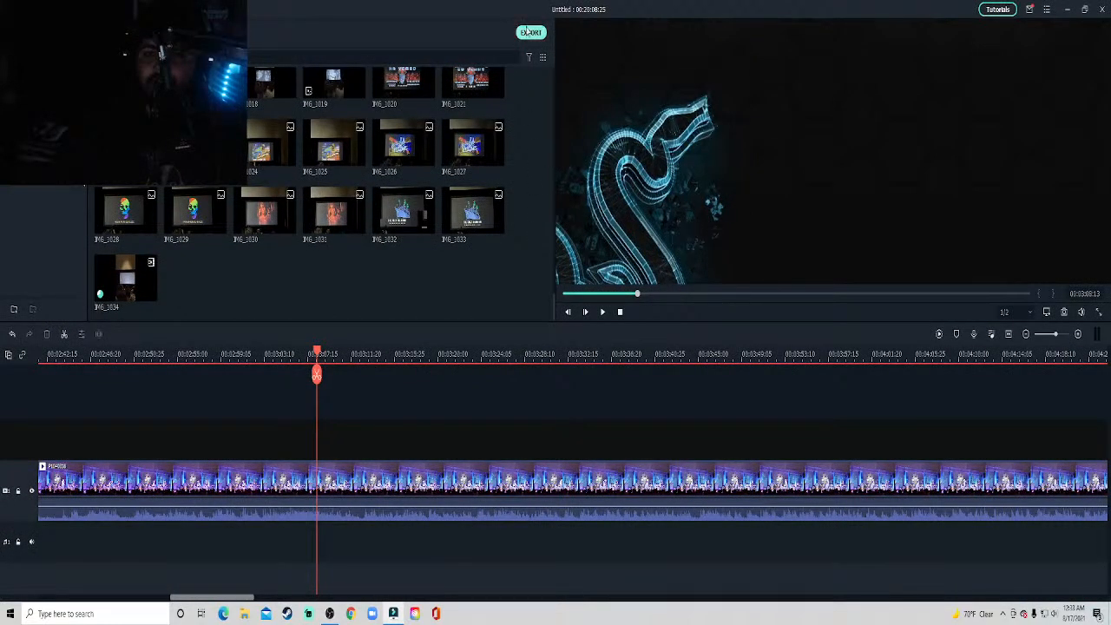
pyautogui.moveTo(522, 5); pyautogui.dragTo(270, 380)
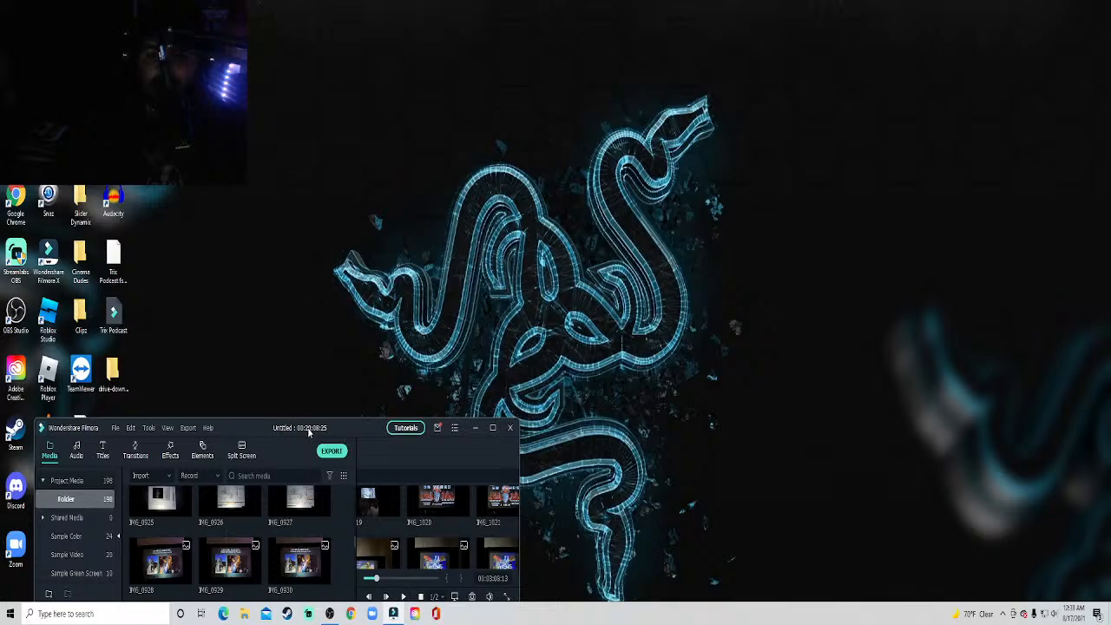
pyautogui.moveTo(310, 432); pyautogui.dragTo(443, 258)
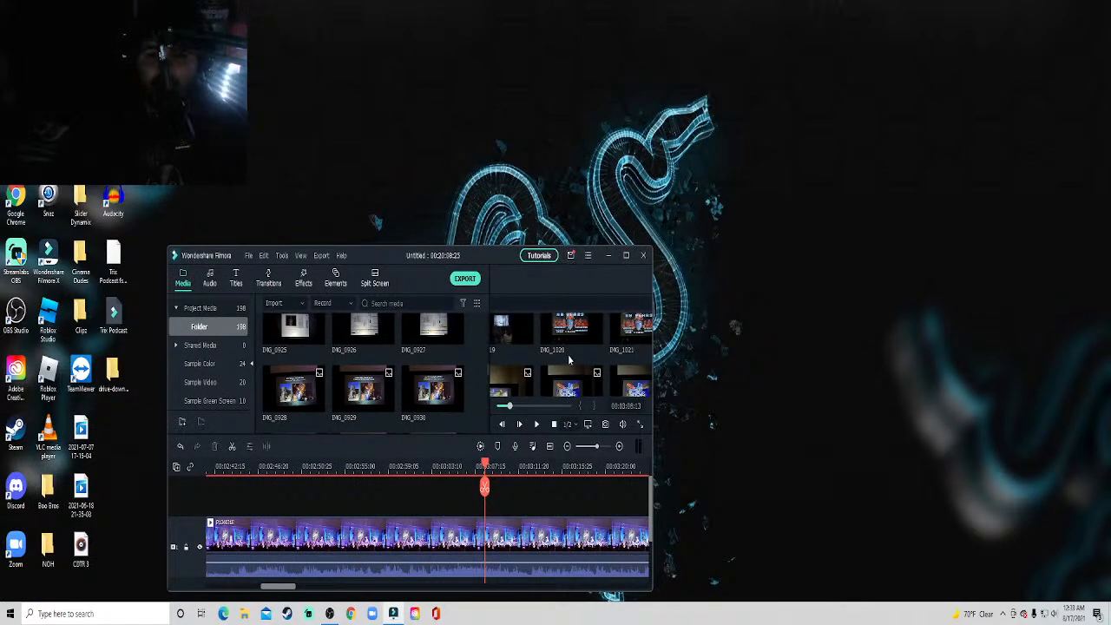
pyautogui.click(626, 255)
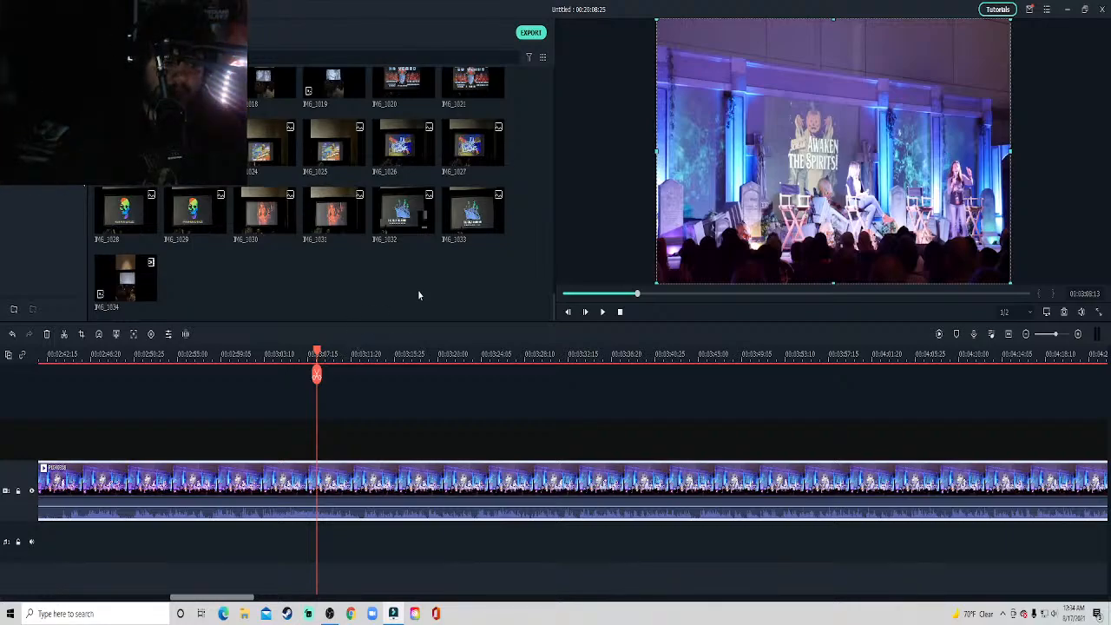
# Play the stage panel clip from about 3:08 and skip ahead to about 3:35 to review its footage and sound.
pyautogui.press('space')
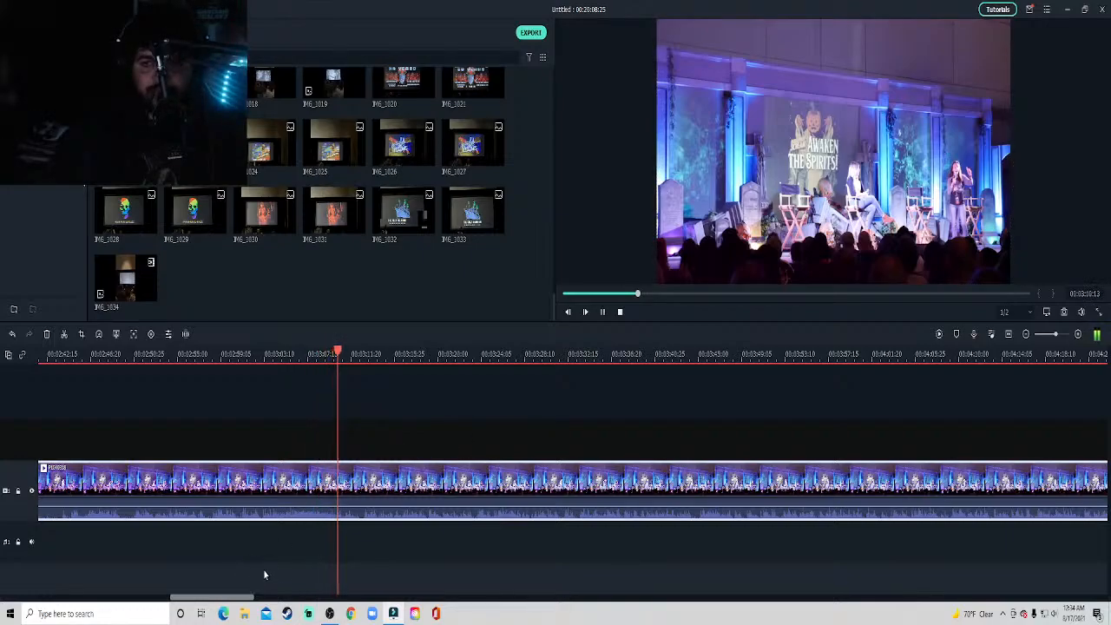
pyautogui.scroll(10, 390, 296)
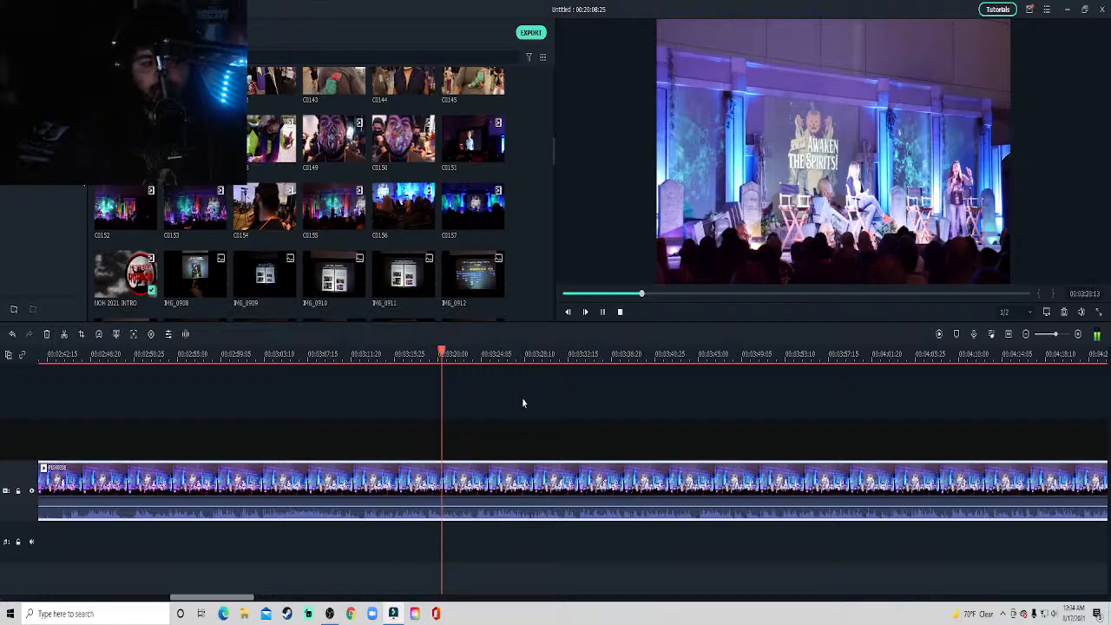
pyautogui.press('space')
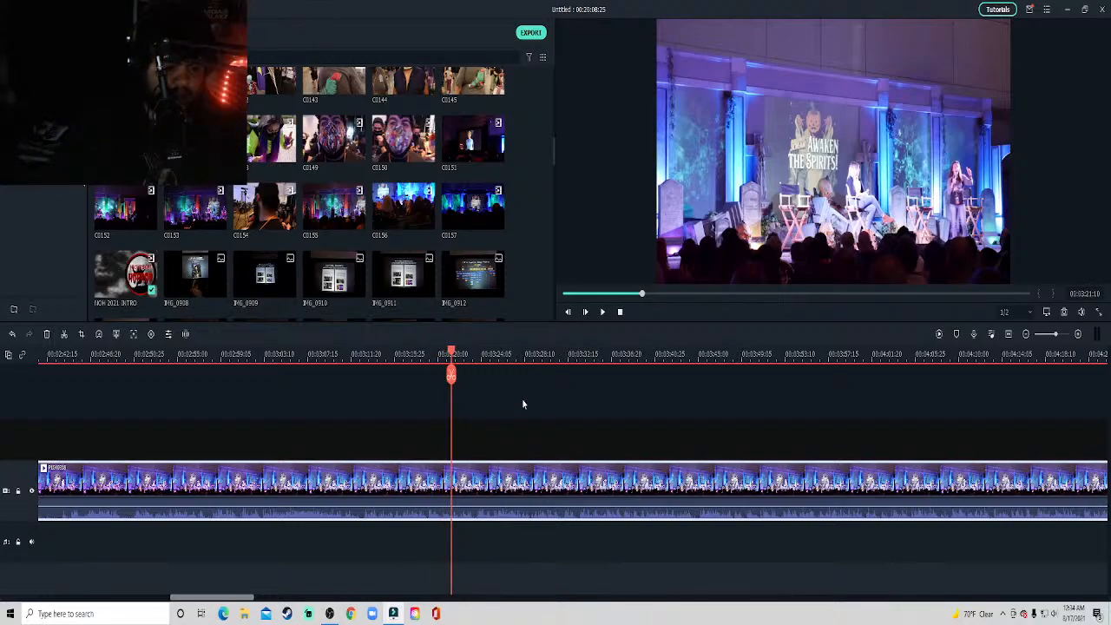
pyautogui.press('space')
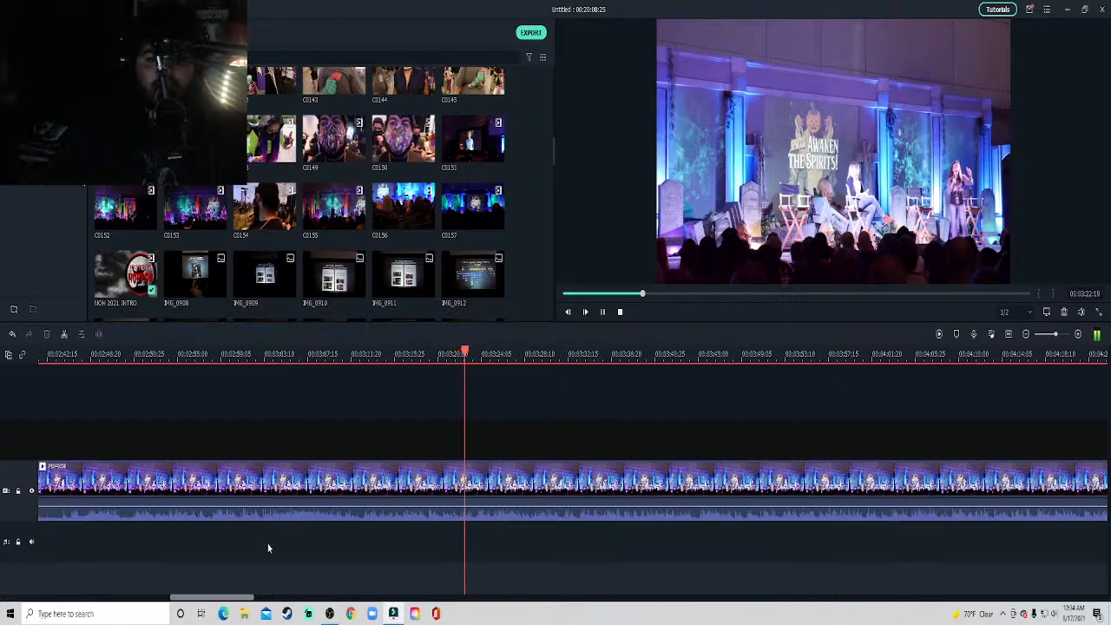
pyautogui.moveTo(236, 598); pyautogui.dragTo(257, 599)
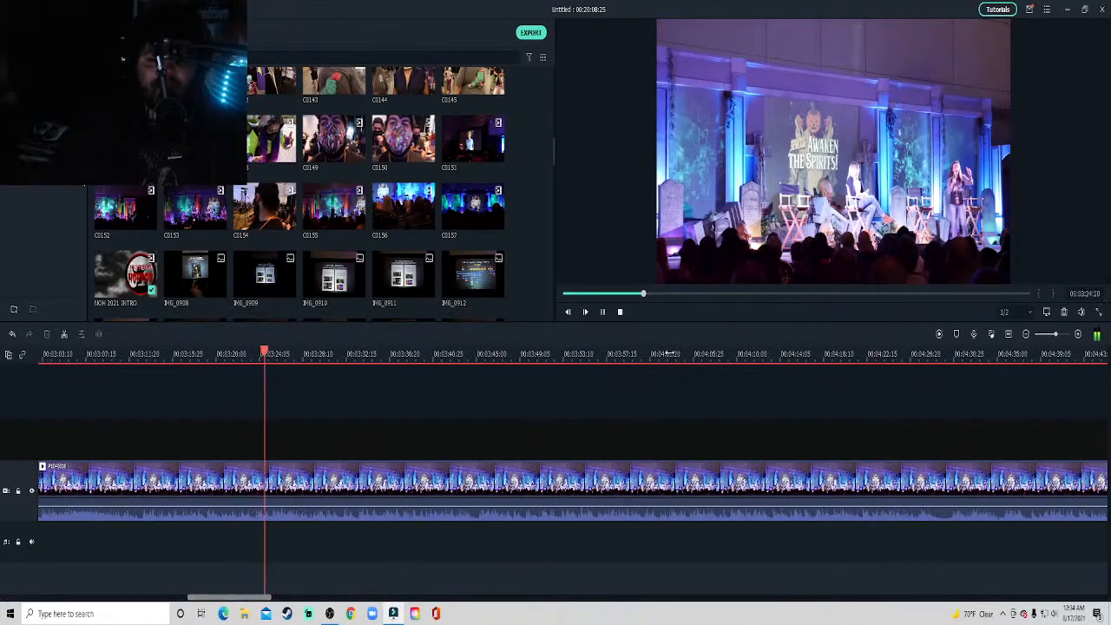
pyautogui.press('space')
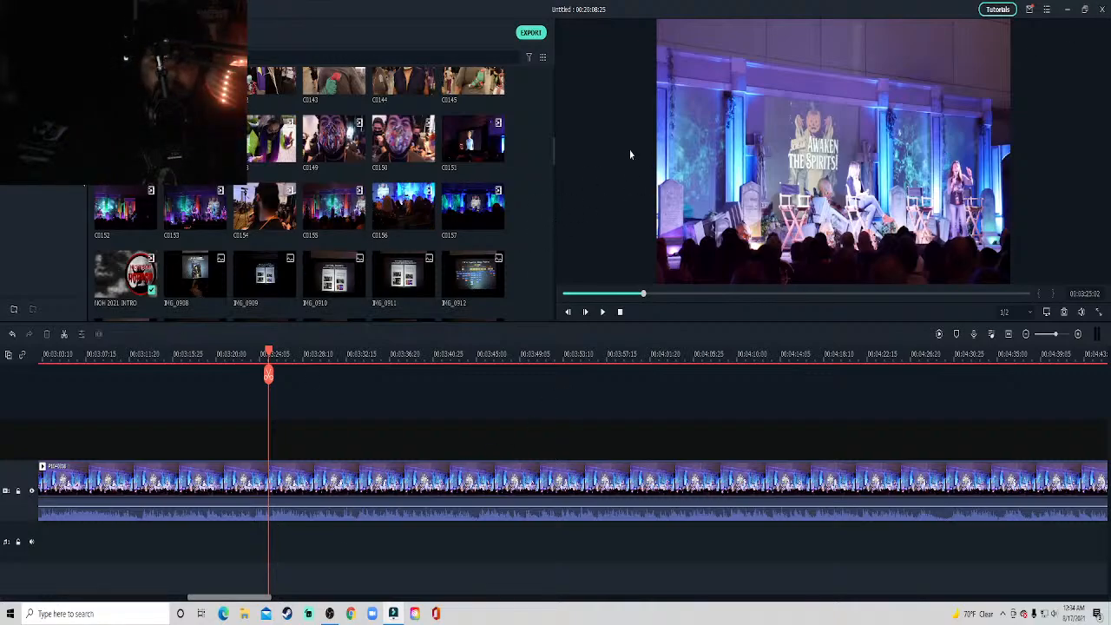
pyautogui.press('space')
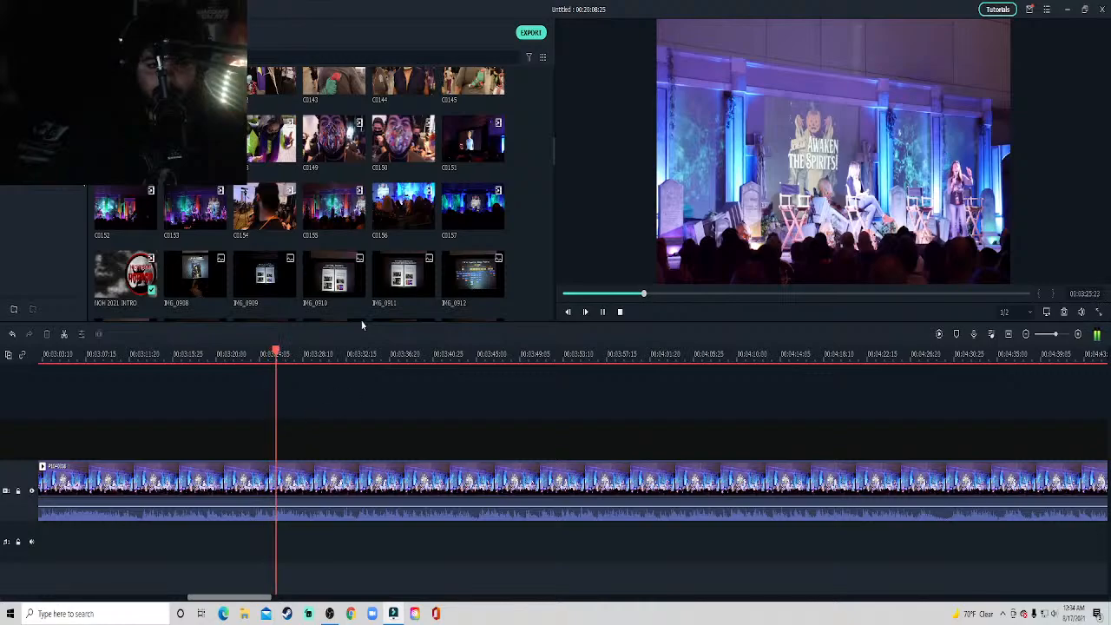
pyautogui.click(380, 355)
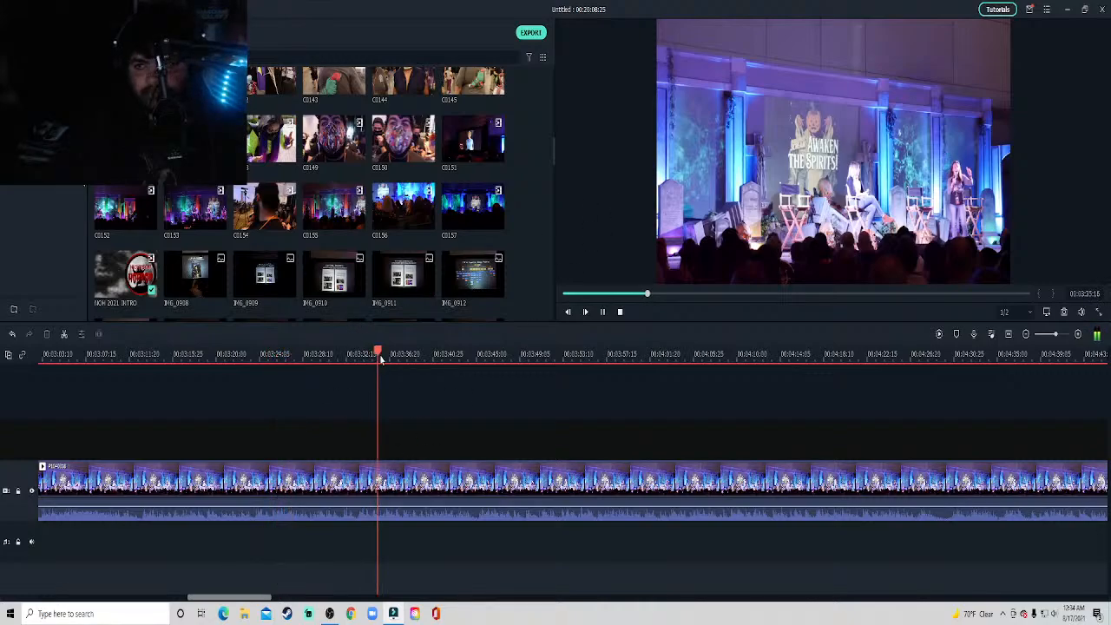
pyautogui.moveTo(222, 598); pyautogui.dragTo(248, 616)
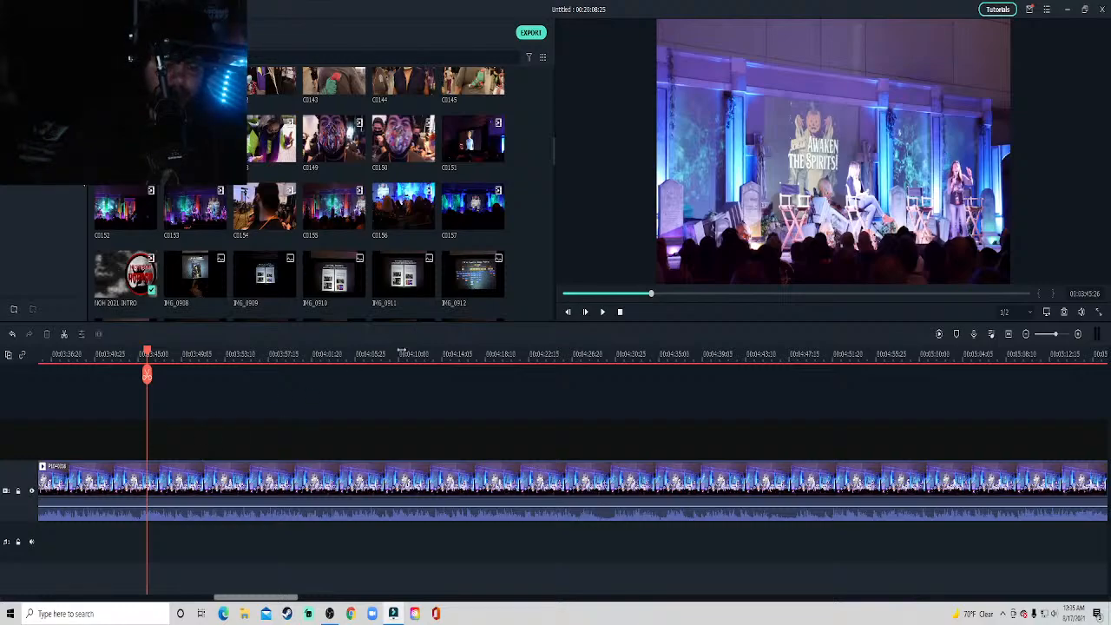
# Continue reviewing the stage panel clip, skipping playback forward in short jumps to about 4:46.
pyautogui.press('space')
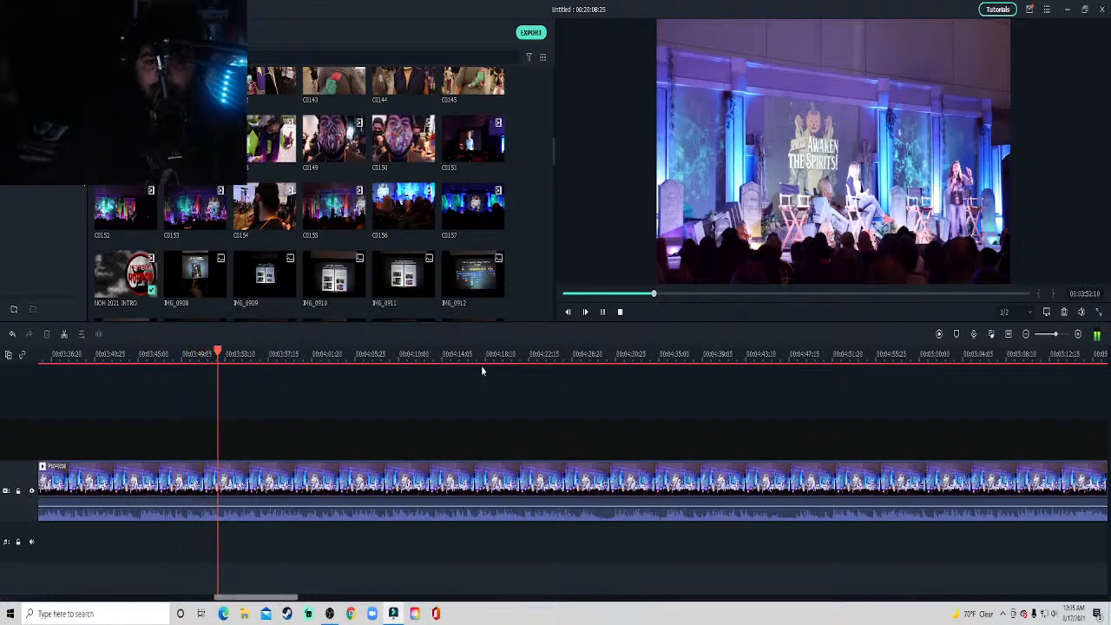
pyautogui.click(389, 354)
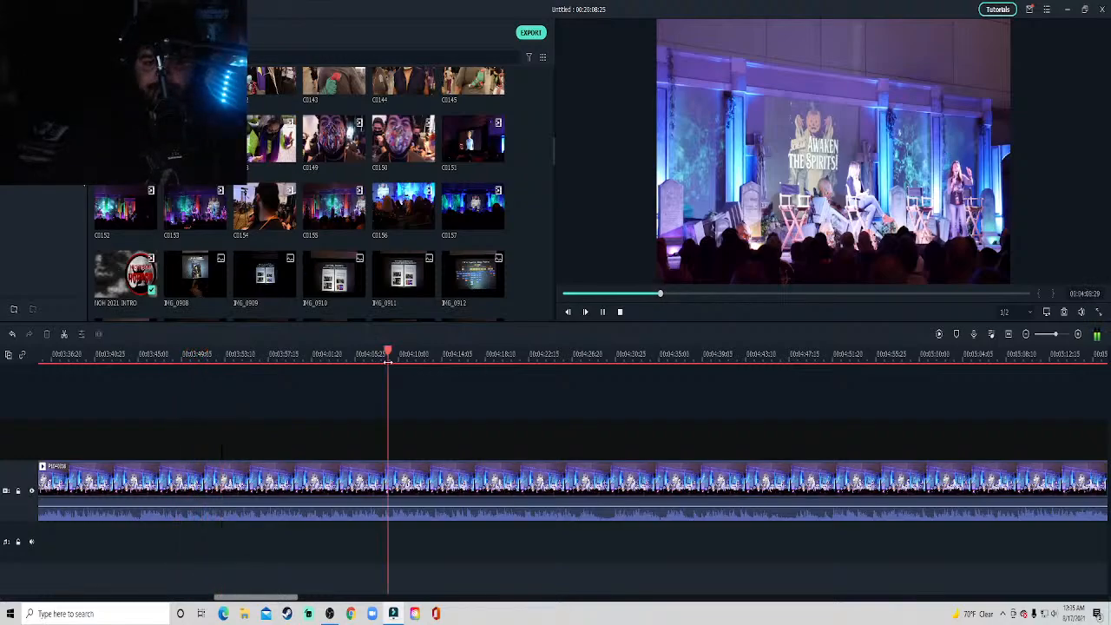
pyautogui.click(539, 353)
pyautogui.moveTo(257, 597); pyautogui.dragTo(290, 597)
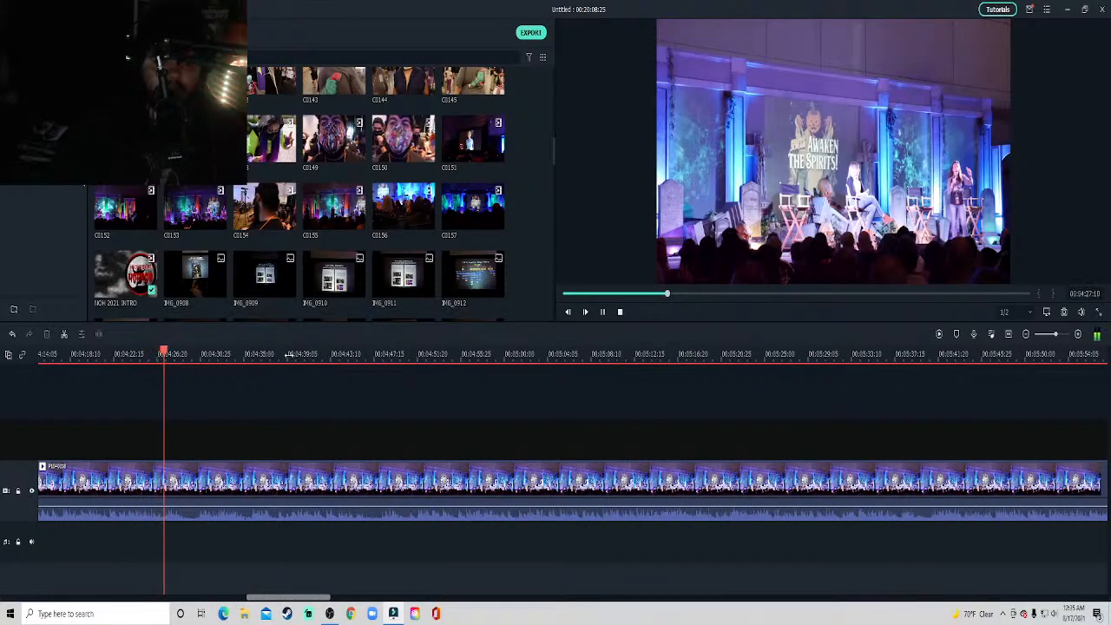
pyautogui.click(294, 360)
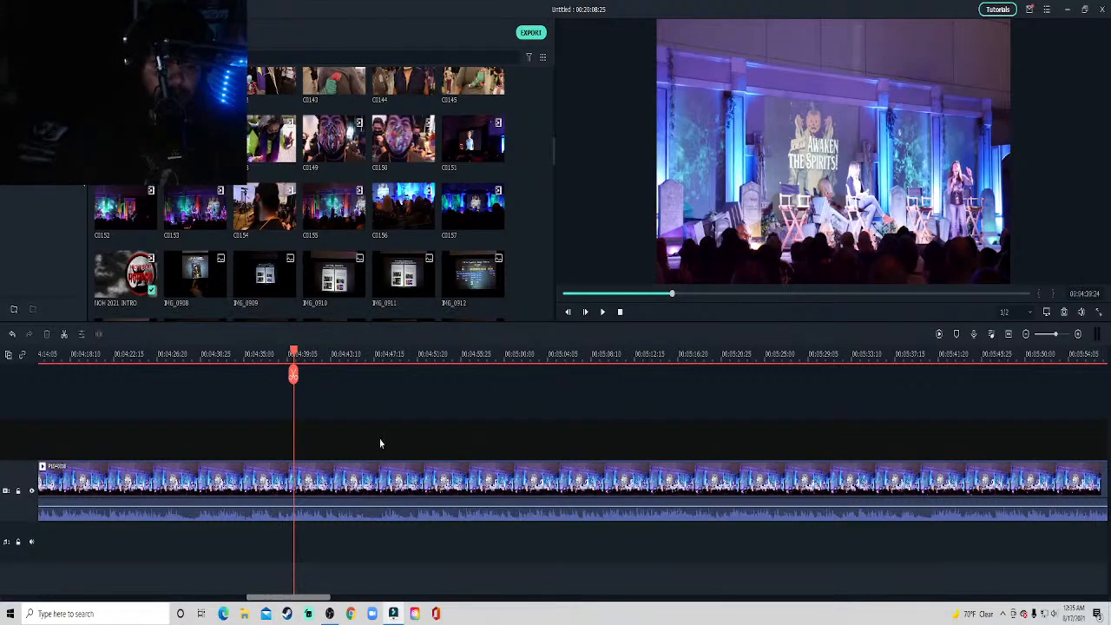
pyautogui.press('space')
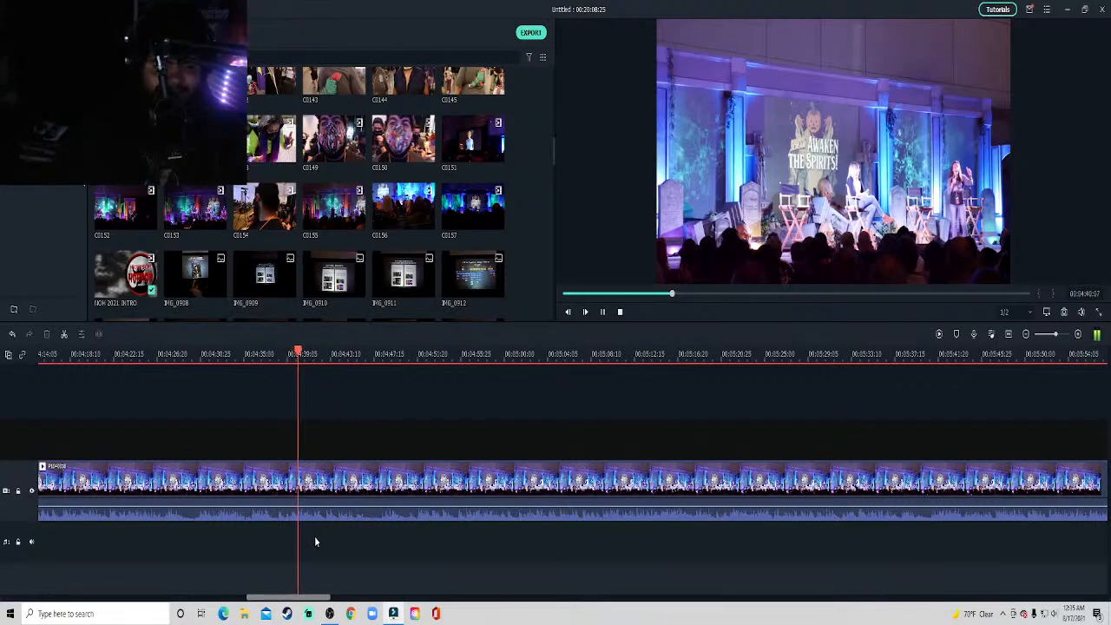
pyautogui.click(365, 353)
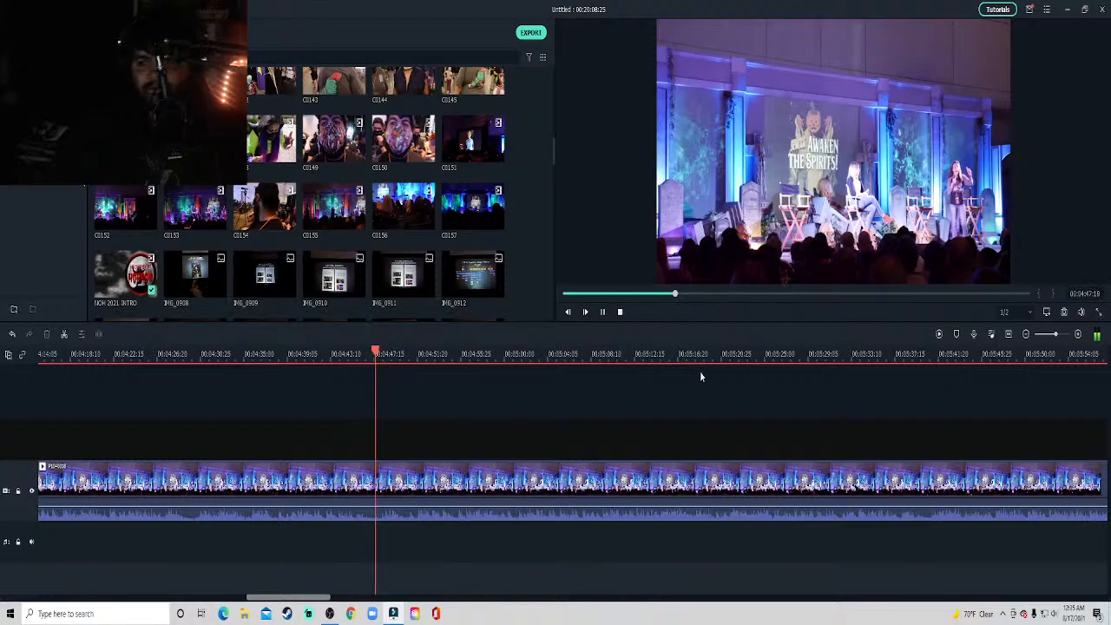
# Show a longer stretch of the timeline and sample the stage clip around 5:43 and 6:35.
pyautogui.click(1052, 337)
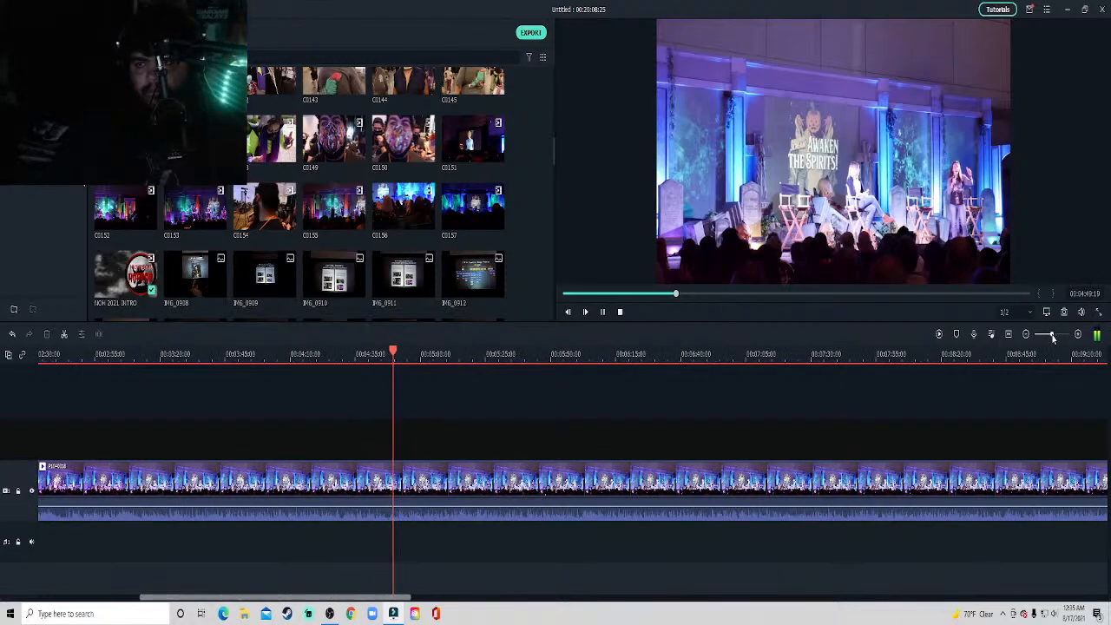
pyautogui.hscroll(2, 400, 599)
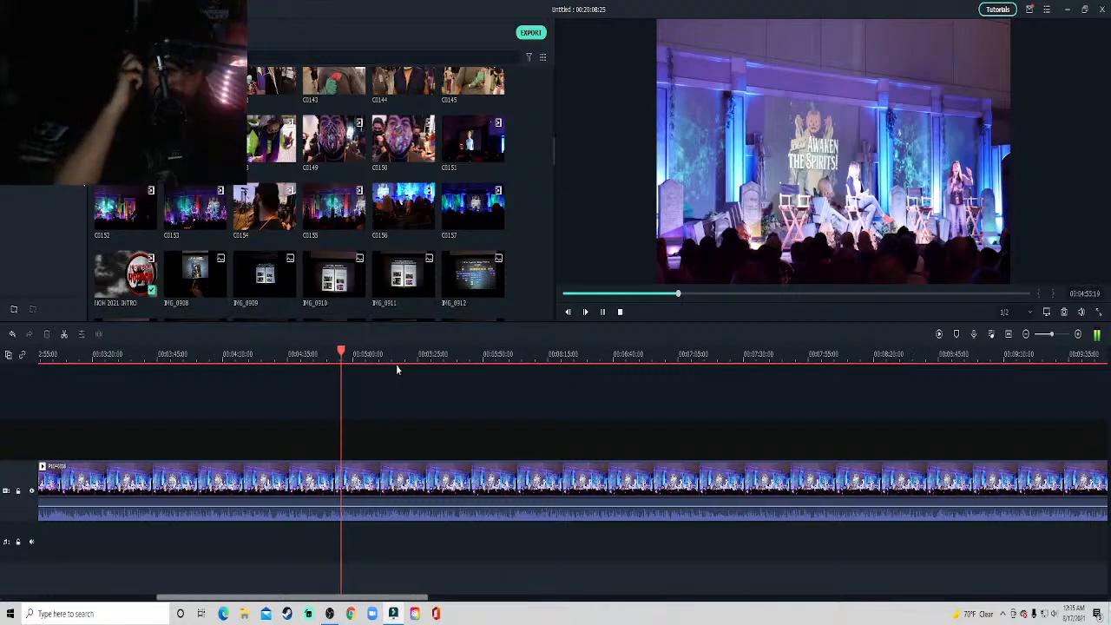
pyautogui.press('space')
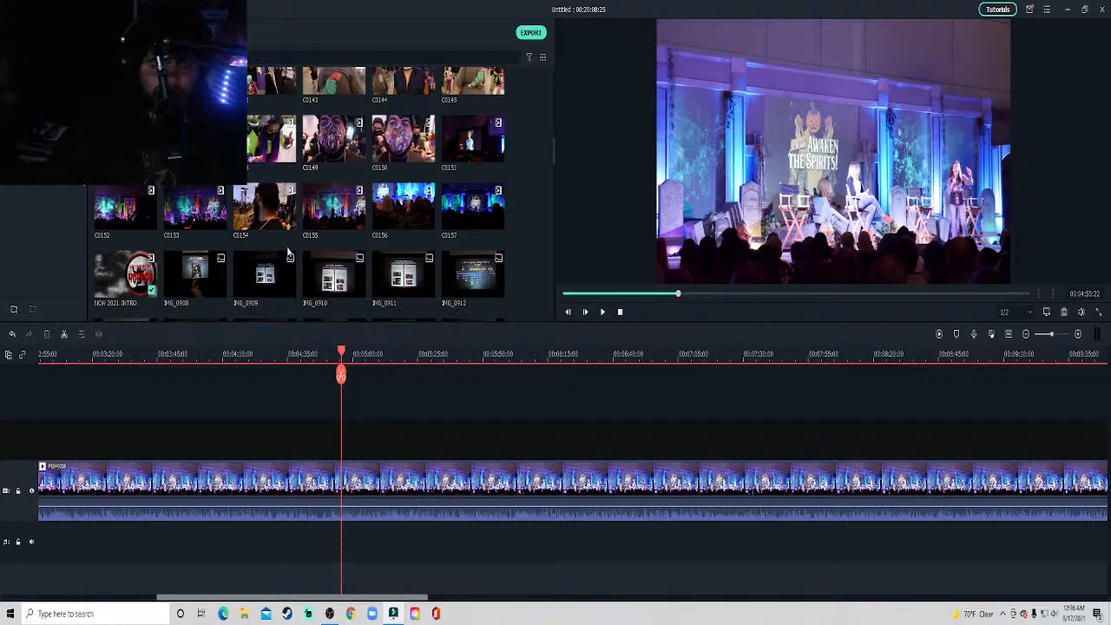
pyautogui.press('space')
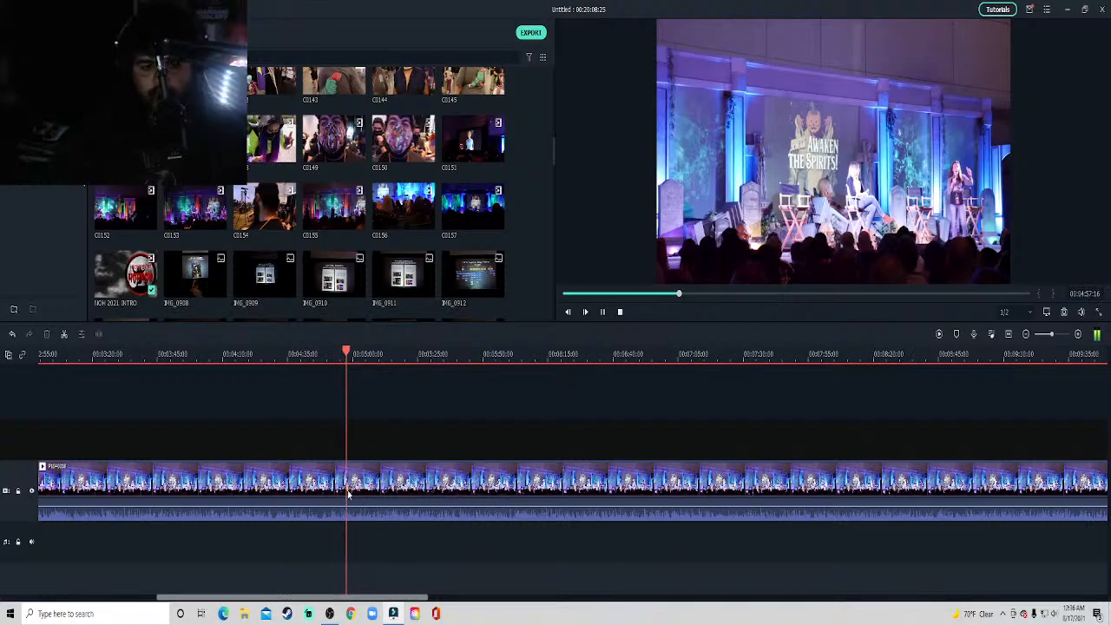
pyautogui.moveTo(413, 598); pyautogui.dragTo(461, 599)
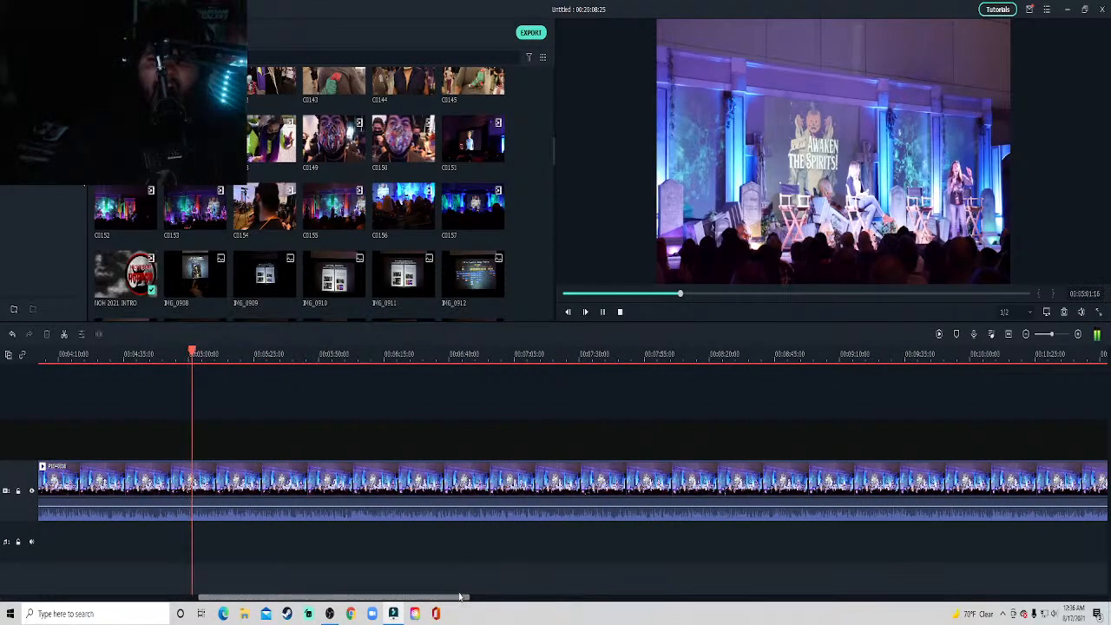
pyautogui.click(299, 354)
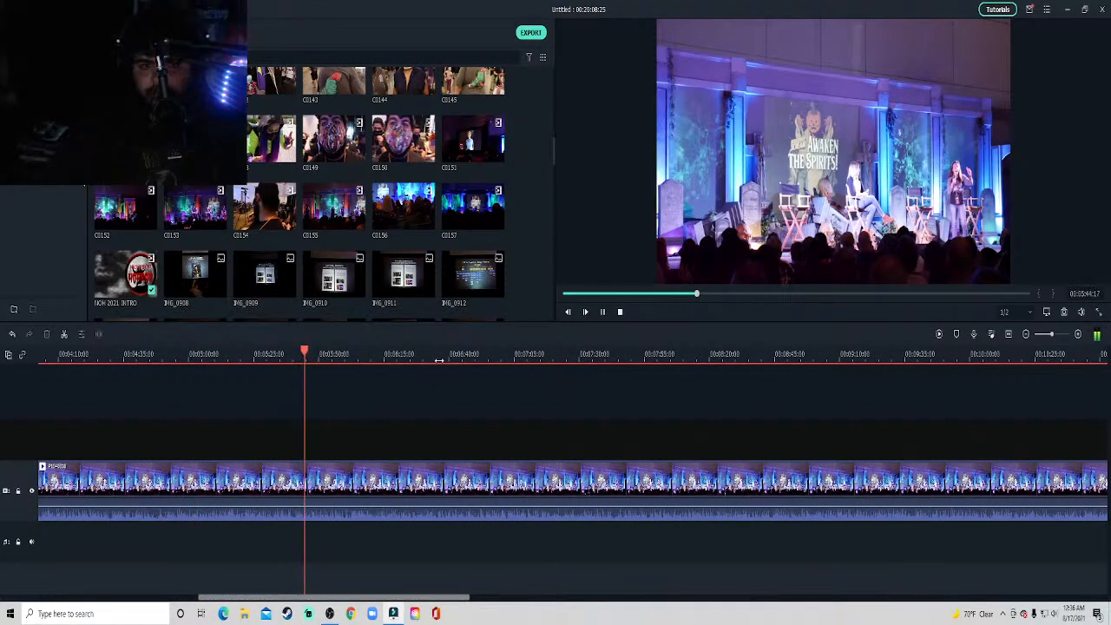
pyautogui.click(439, 358)
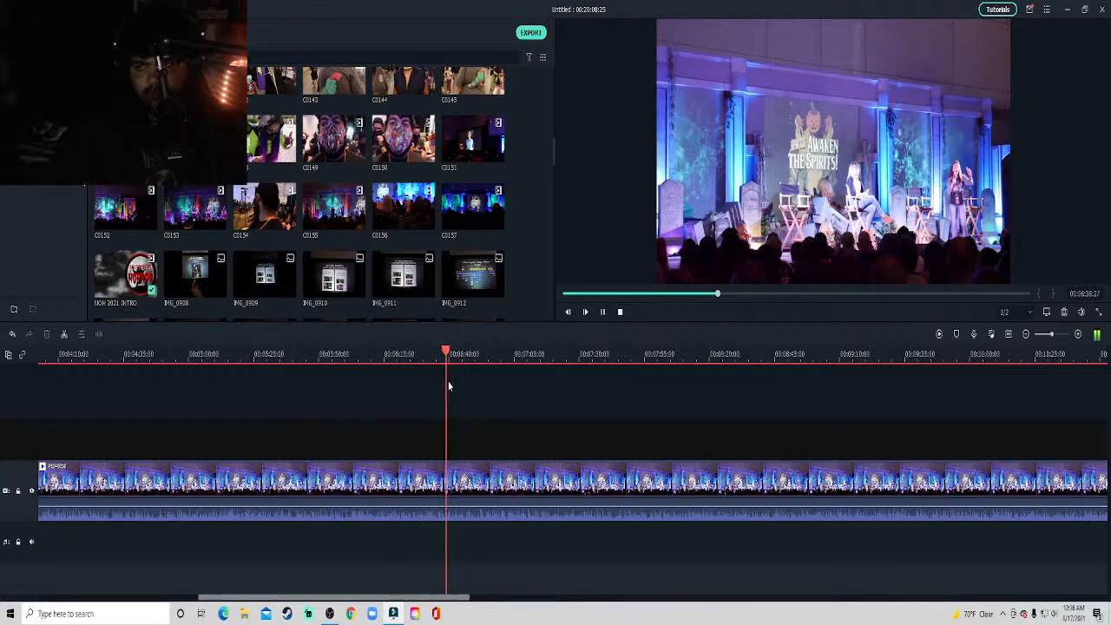
pyautogui.click(437, 354)
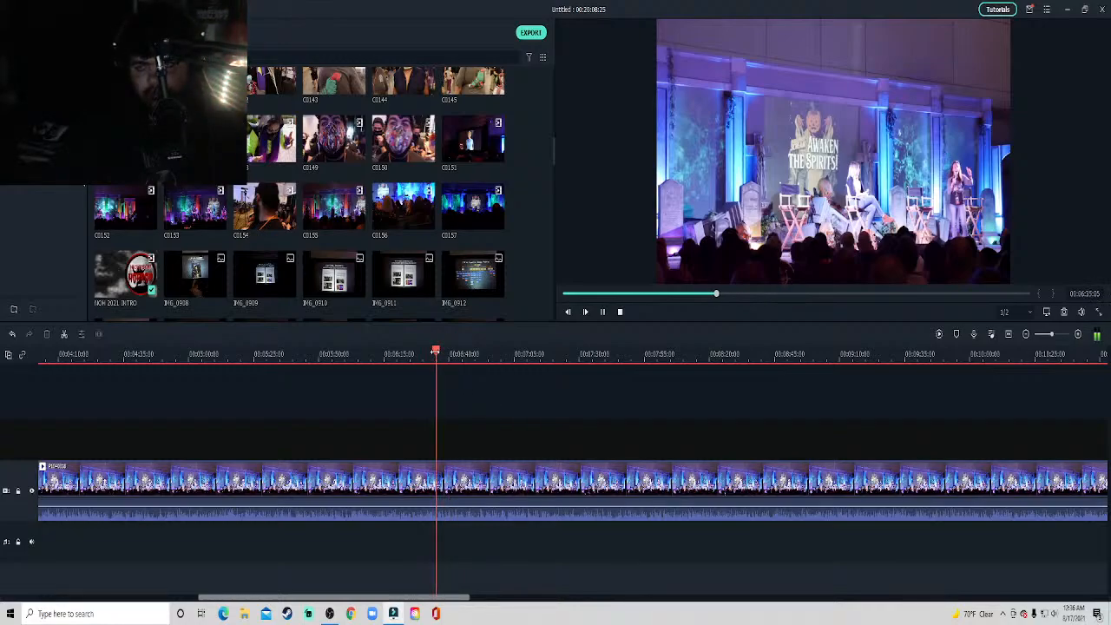
pyautogui.press('space')
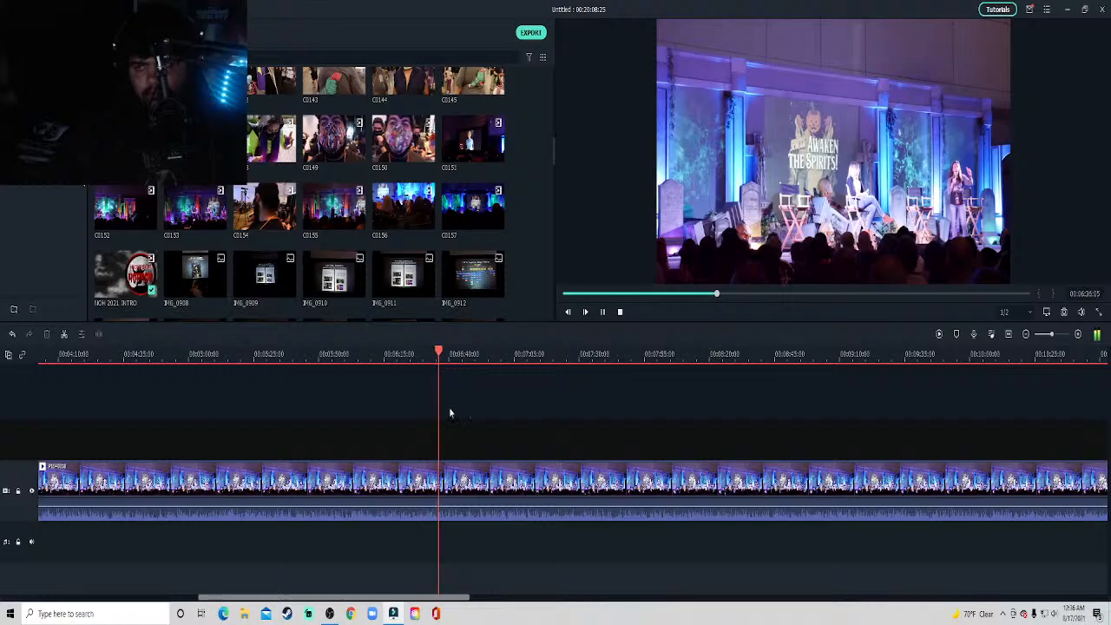
# Bring the playhead back to about 5:01 and on to about 3:37 in the stage clip, with playback stopped.
pyautogui.click(194, 354)
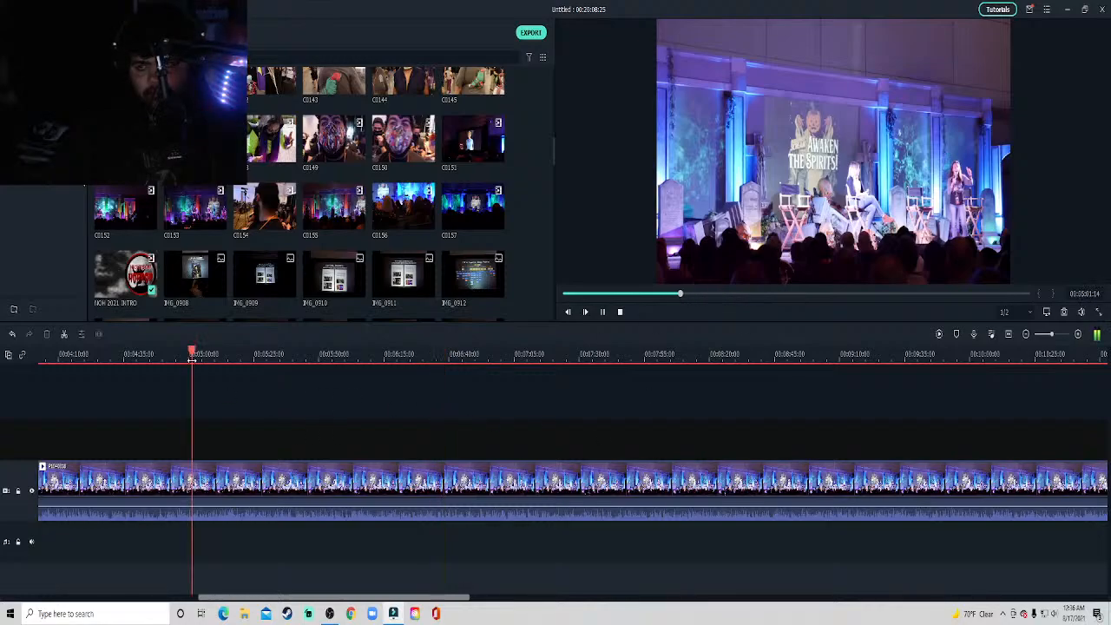
pyautogui.moveTo(426, 599); pyautogui.dragTo(364, 599)
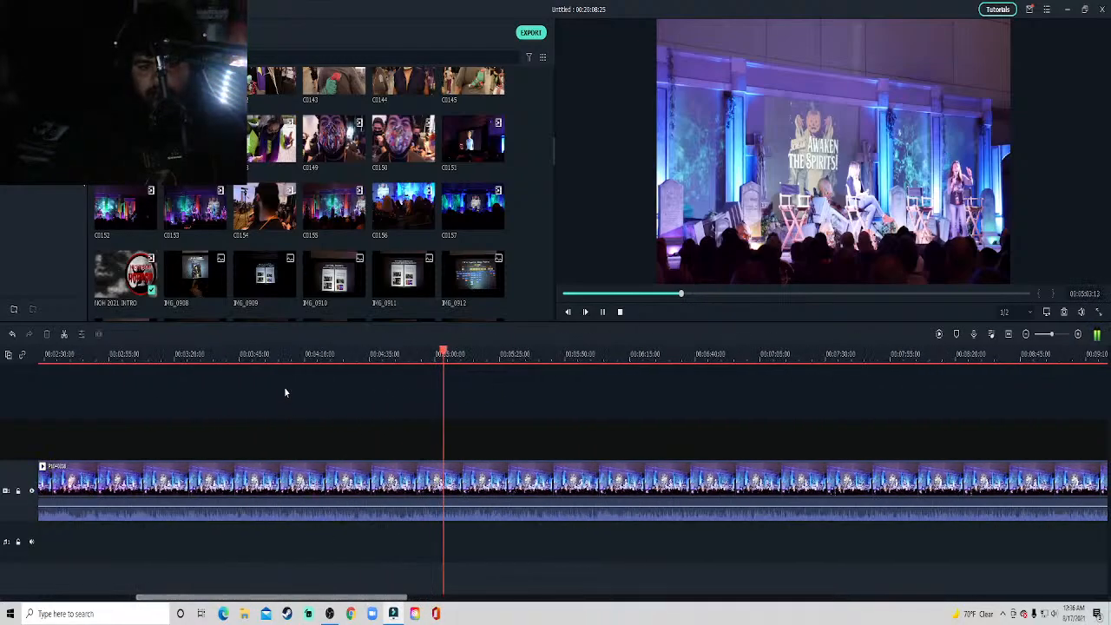
pyautogui.click(253, 357)
pyautogui.moveTo(253, 363); pyautogui.dragTo(220, 375)
# Save the project to the desktop as ATS and close the editor window.
pyautogui.click(83, 10)
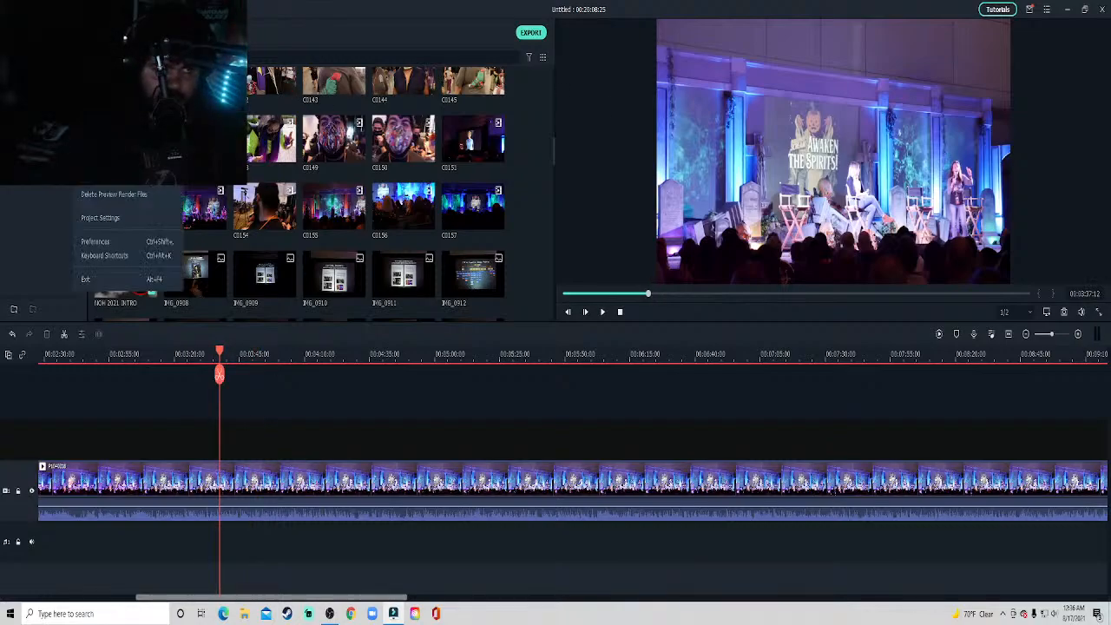
pyautogui.click(79, 174)
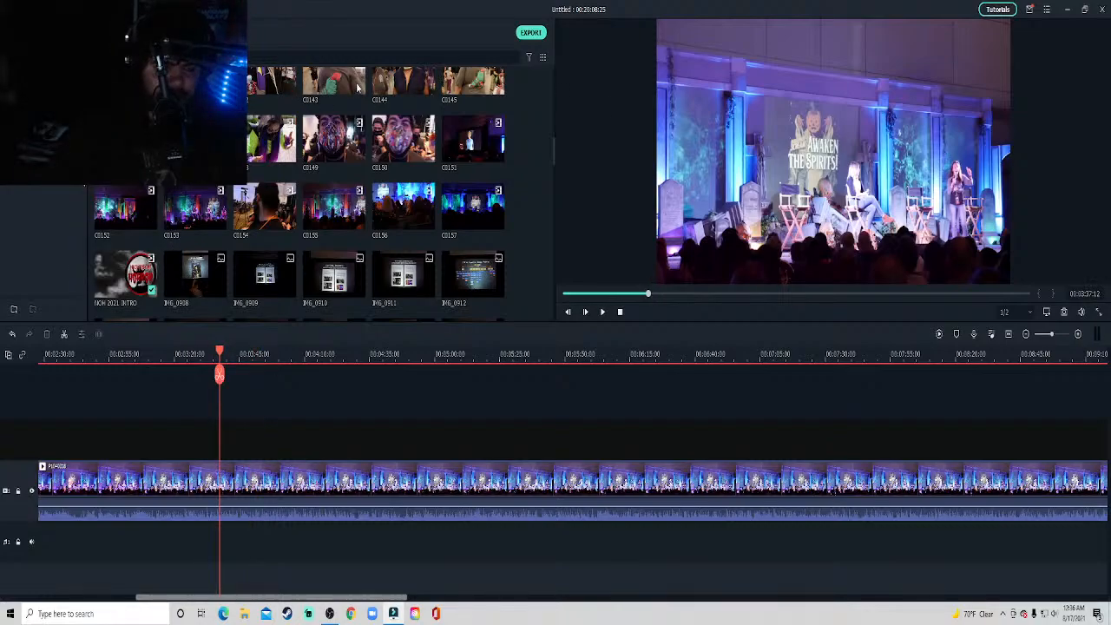
pyautogui.write('ATS')
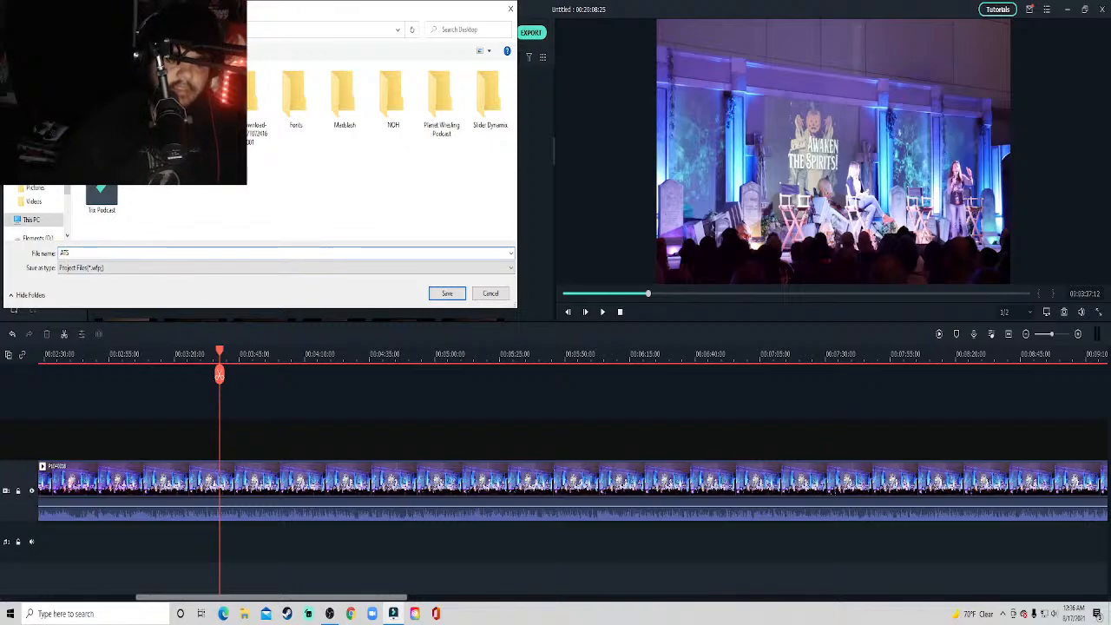
pyautogui.press('Escape')
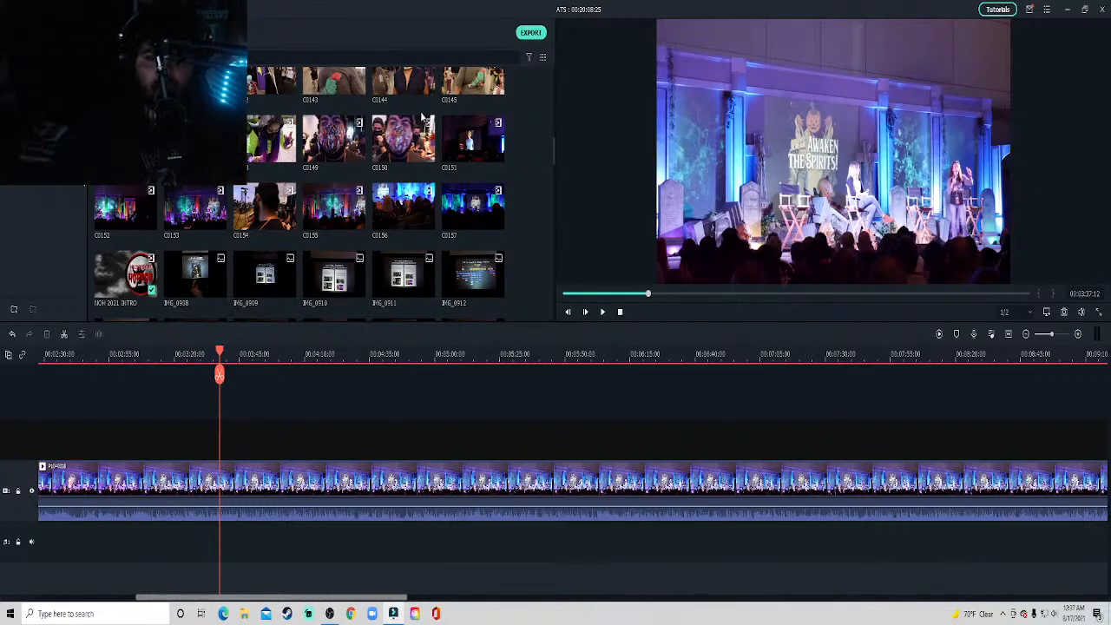
pyautogui.click(1103, 10)
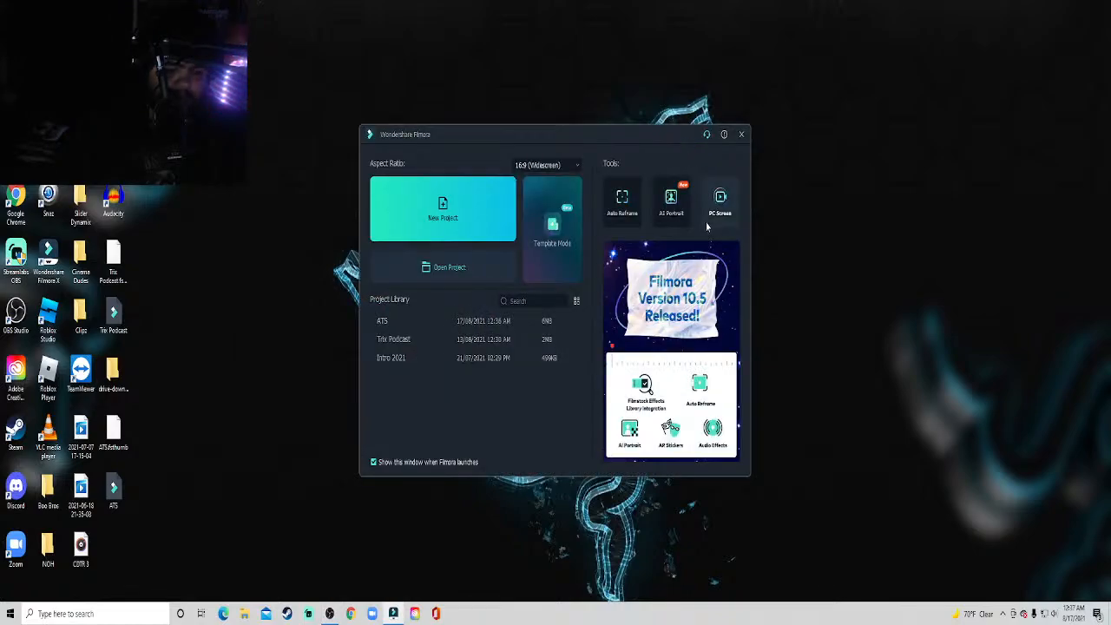
# Reopen the ATS project and play the stage panel clip from about 2:43 on an enlarged timeline.
pyautogui.click(429, 321)
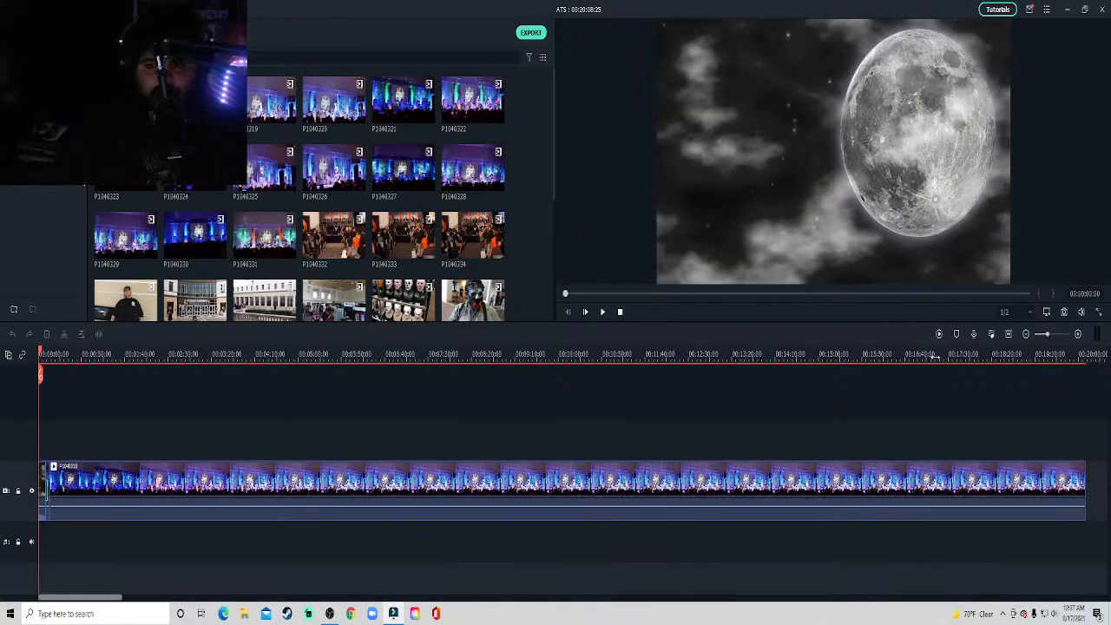
pyautogui.click(1055, 333)
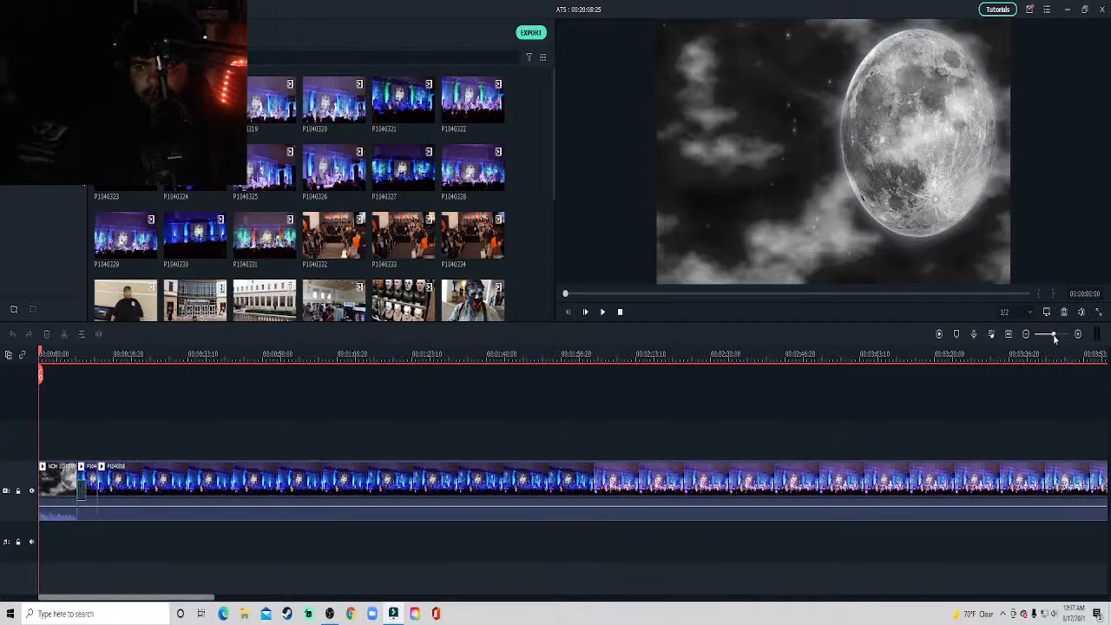
pyautogui.click(769, 357)
pyautogui.press('space')
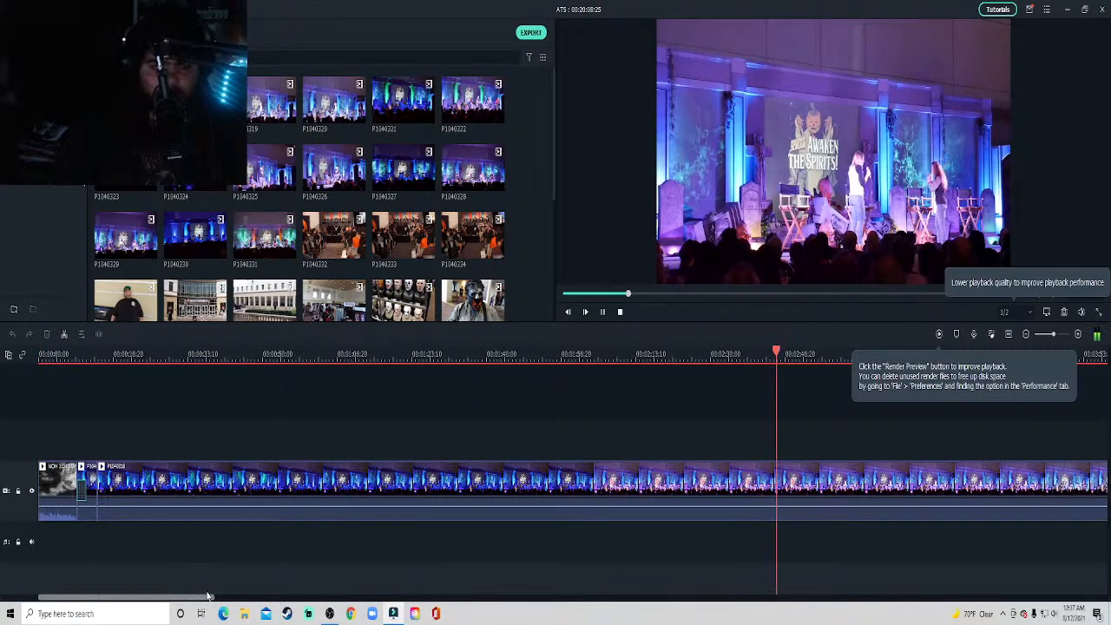
# Sample the stage clip at about 5:36, 7:37 and 8:28, and pause playback at about 8:29.
pyautogui.moveTo(214, 598); pyautogui.dragTo(332, 593)
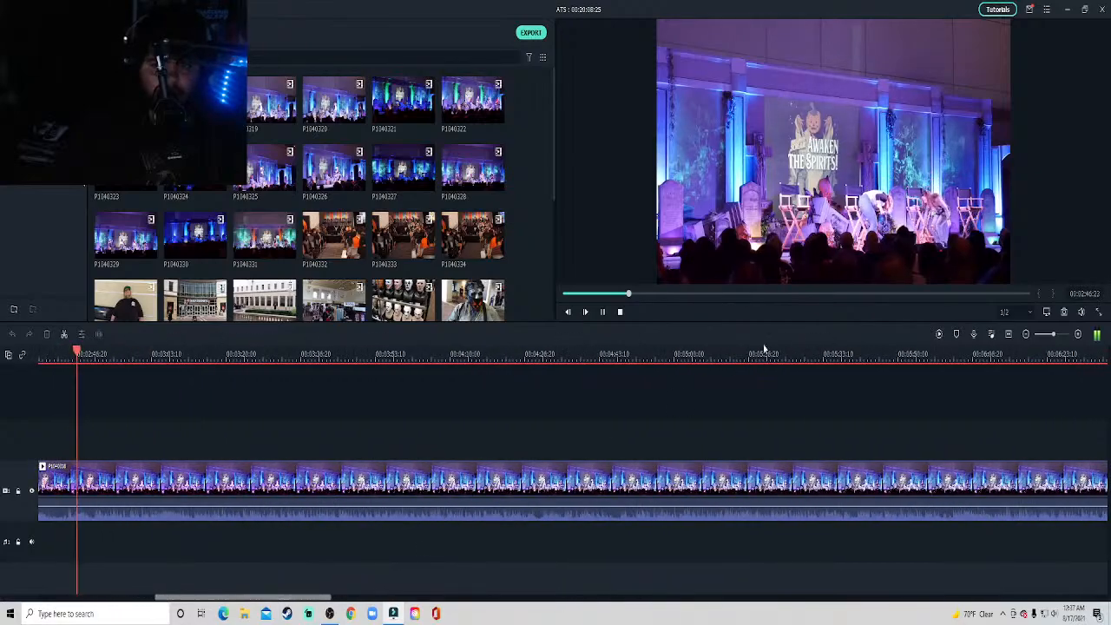
pyautogui.click(837, 343)
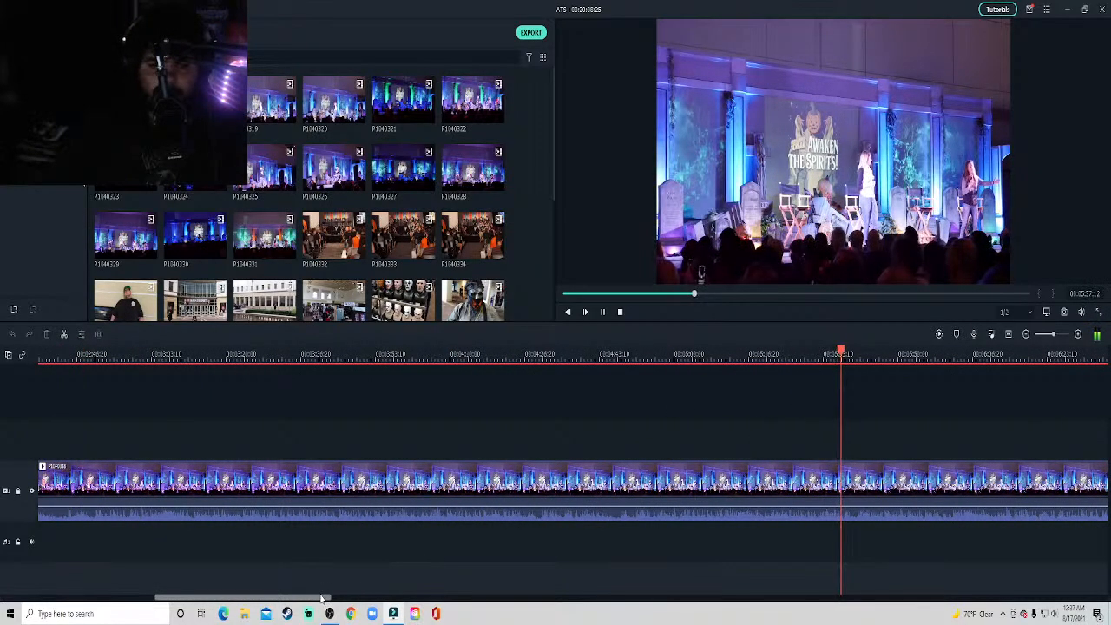
pyautogui.moveTo(330, 597); pyautogui.dragTo(444, 599)
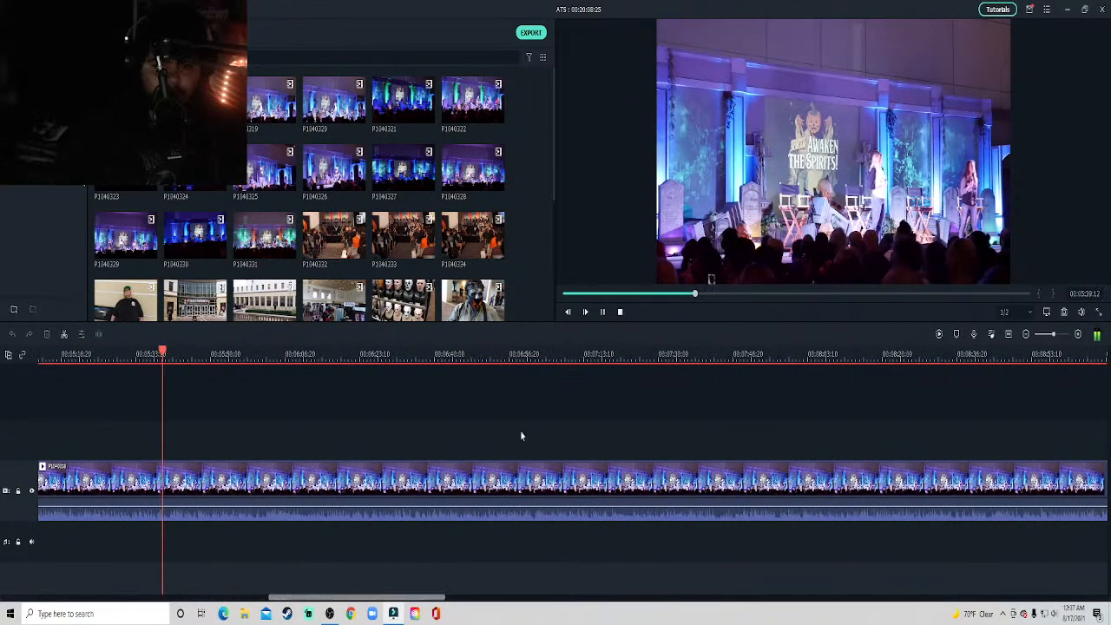
pyautogui.click(687, 356)
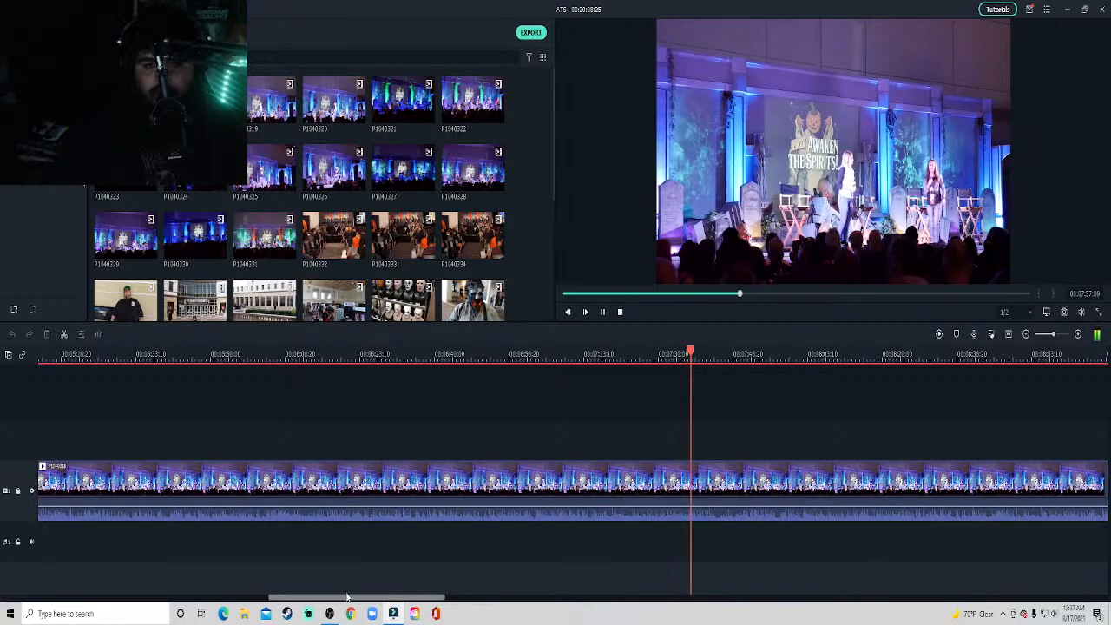
pyautogui.moveTo(390, 598); pyautogui.dragTo(443, 598)
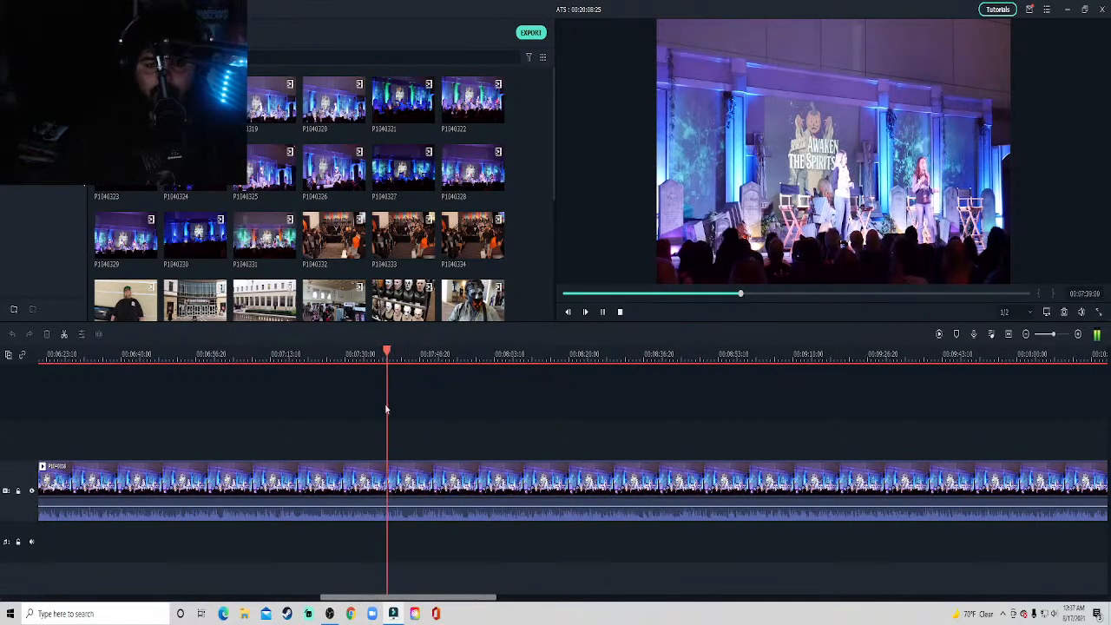
pyautogui.click(603, 355)
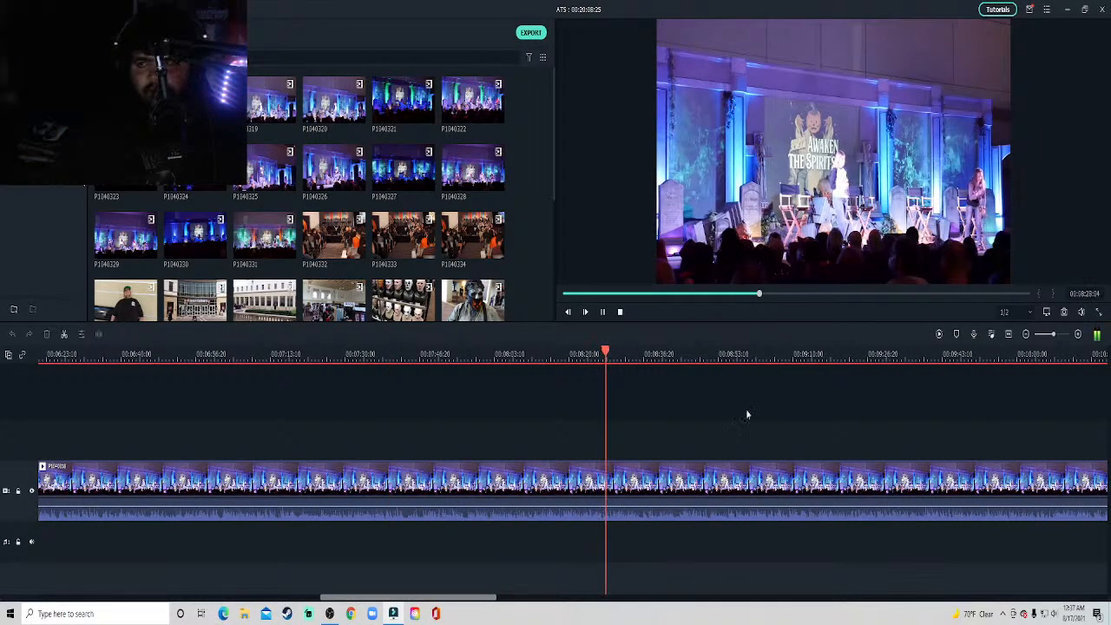
pyautogui.press('space')
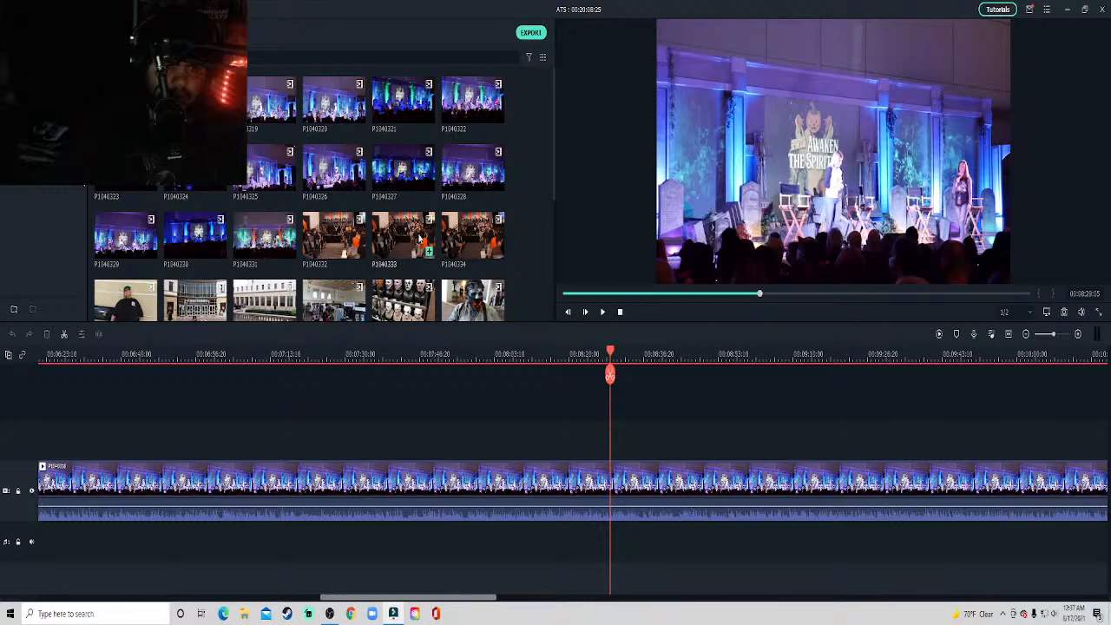
# Look through the project media and preview the slide photo IMG_0911.
pyautogui.scroll(-3, 423, 241)
pyautogui.scroll(3, 423, 241)
pyautogui.scroll(-10, 422, 241)
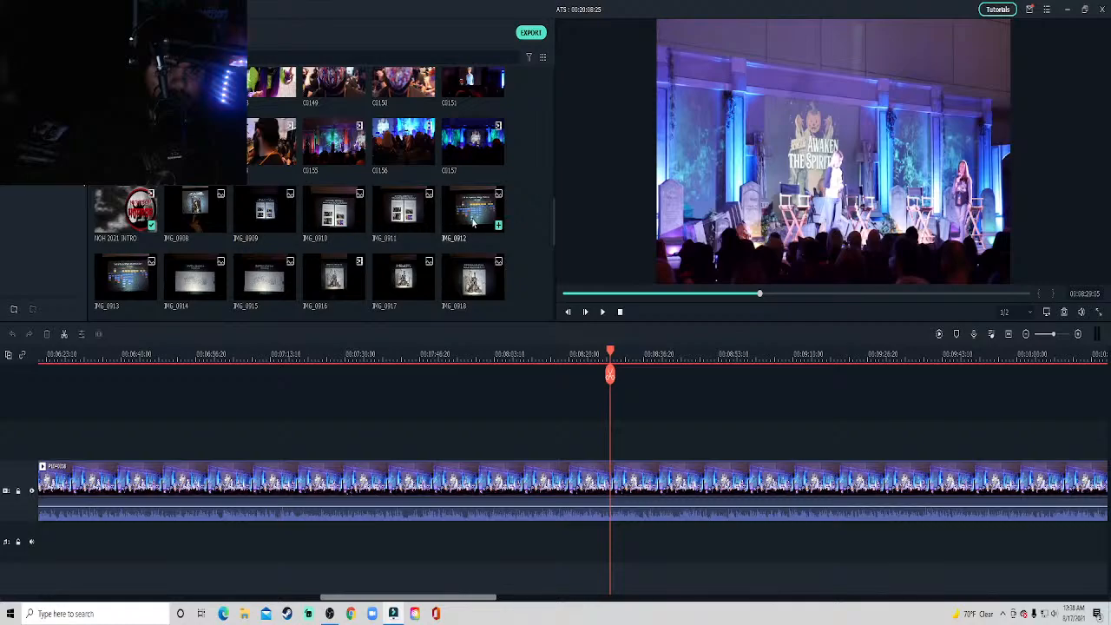
pyautogui.click(404, 217)
pyautogui.doubleClick(404, 217)
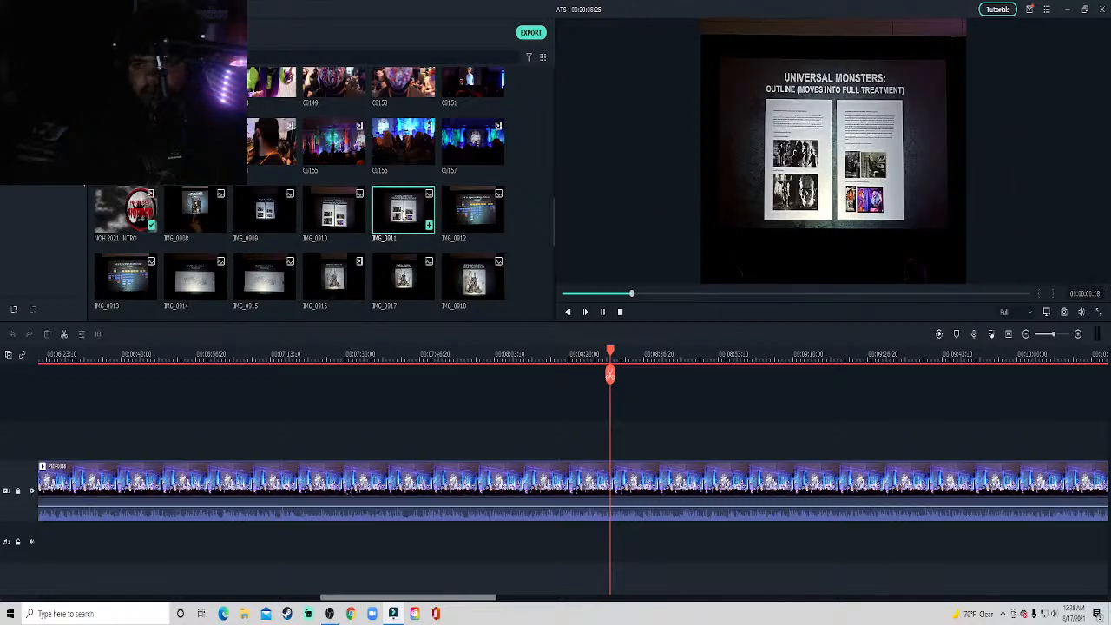
pyautogui.scroll(-3, 375, 246)
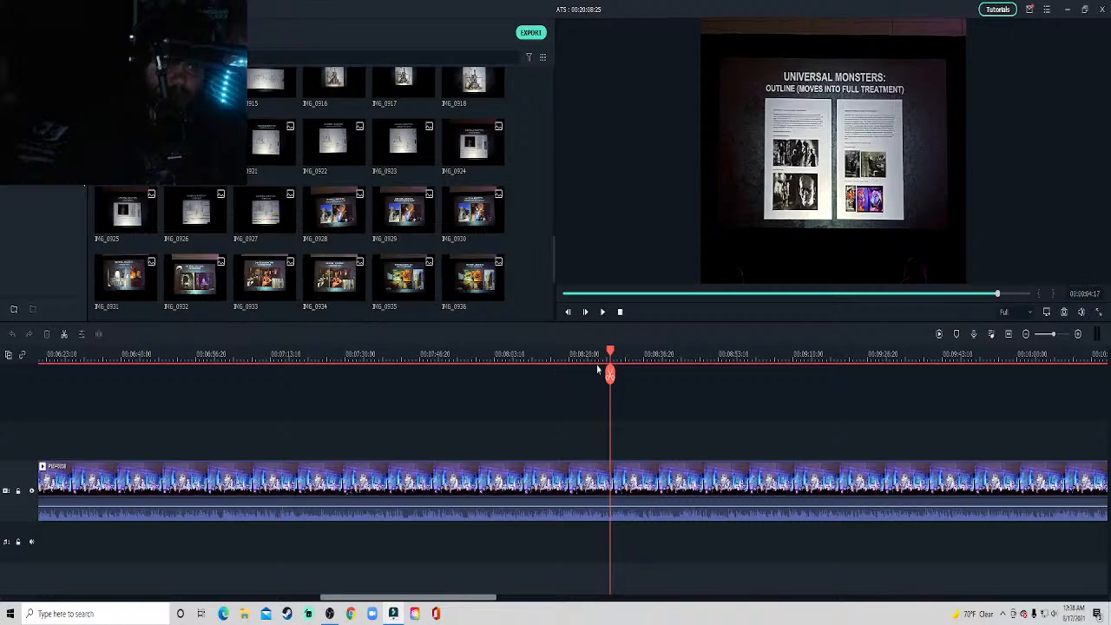
# Return to the timeline and play the stage clip on from about 8:29, pausing at about 8:35.
pyautogui.click(674, 407)
pyautogui.press('space')
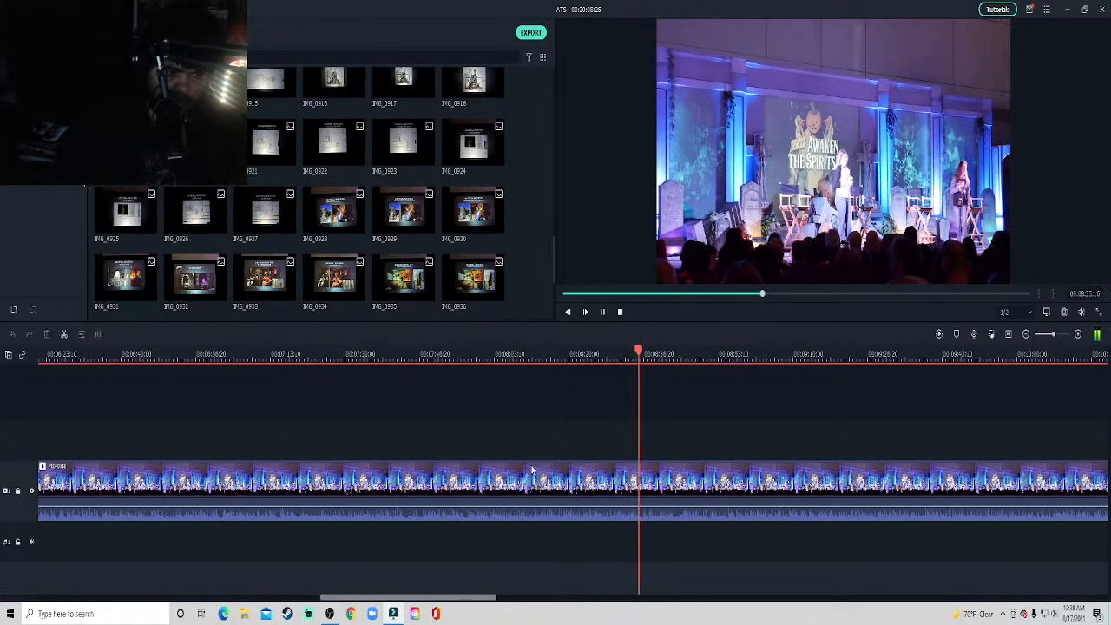
pyautogui.press('space')
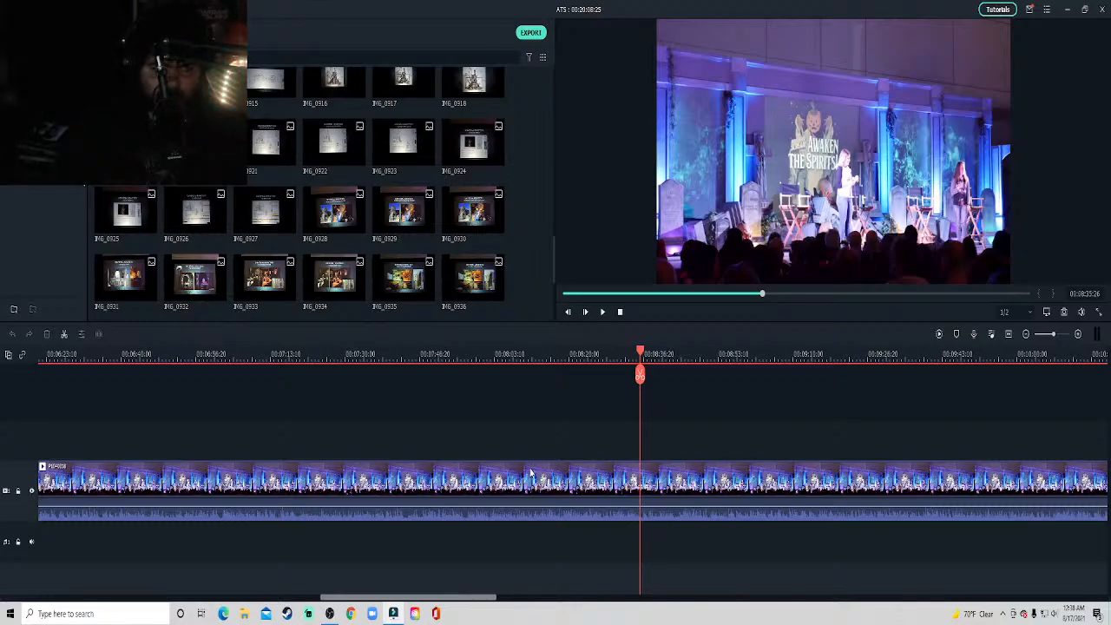
# Examine the remaining slide photos in the project media through to IMG_0994.
pyautogui.scroll(-5, 402, 270)
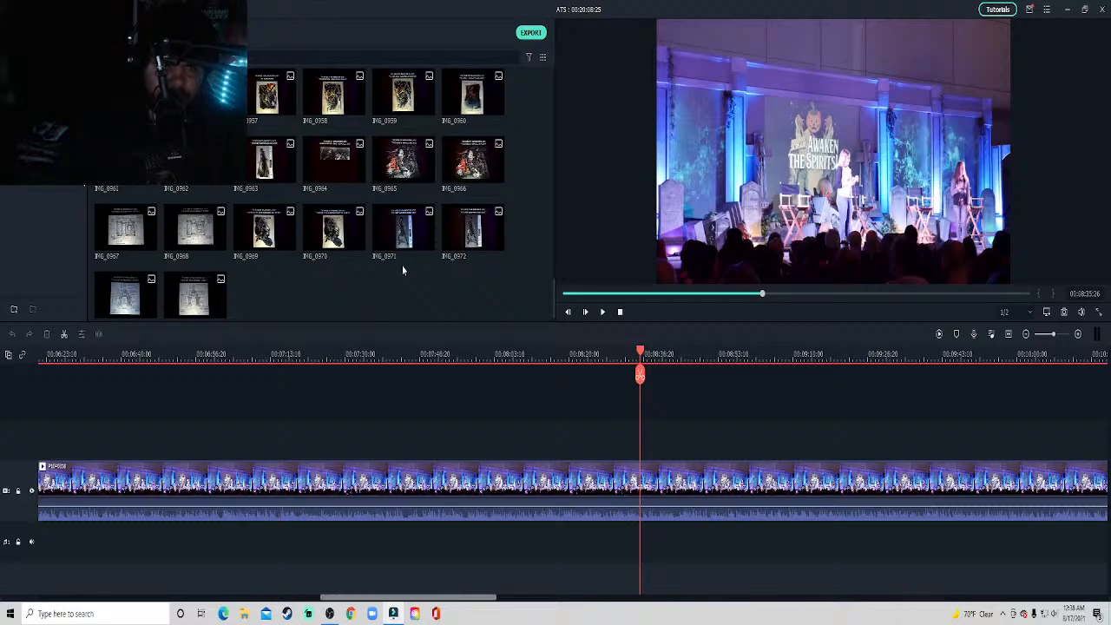
pyautogui.scroll(3, 403, 271)
pyautogui.scroll(-3, 403, 272)
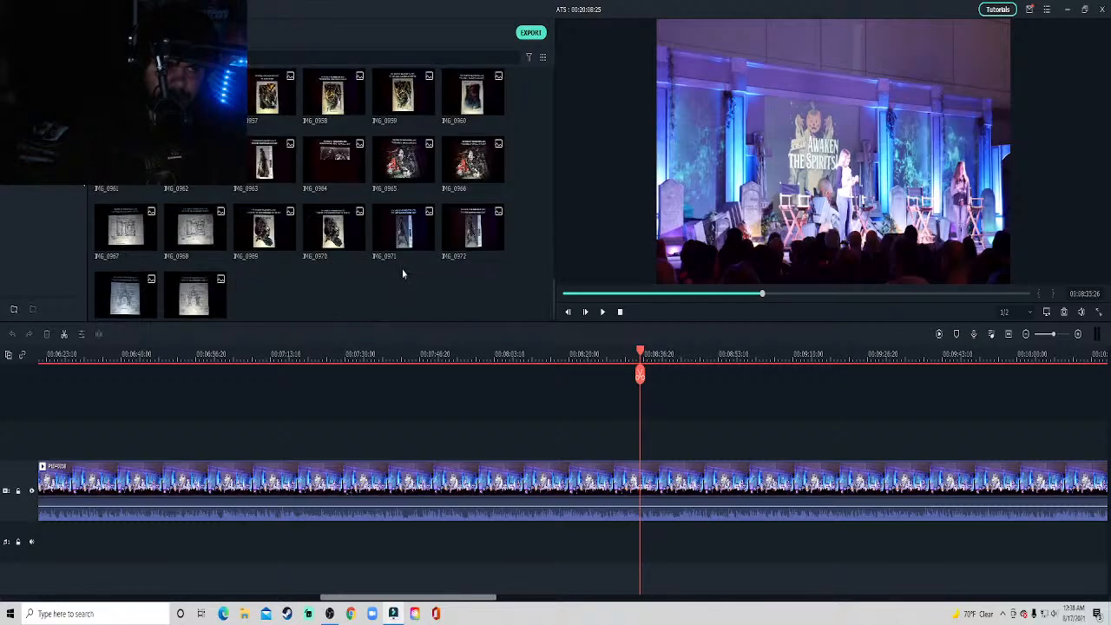
pyautogui.scroll(6, 403, 275)
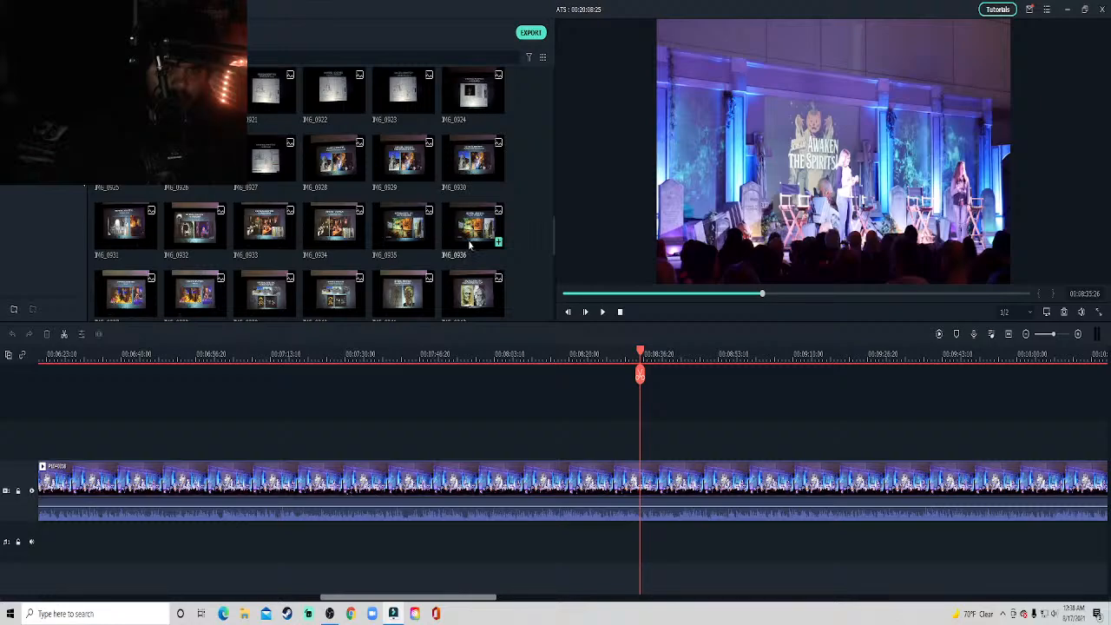
pyautogui.scroll(-3, 472, 243)
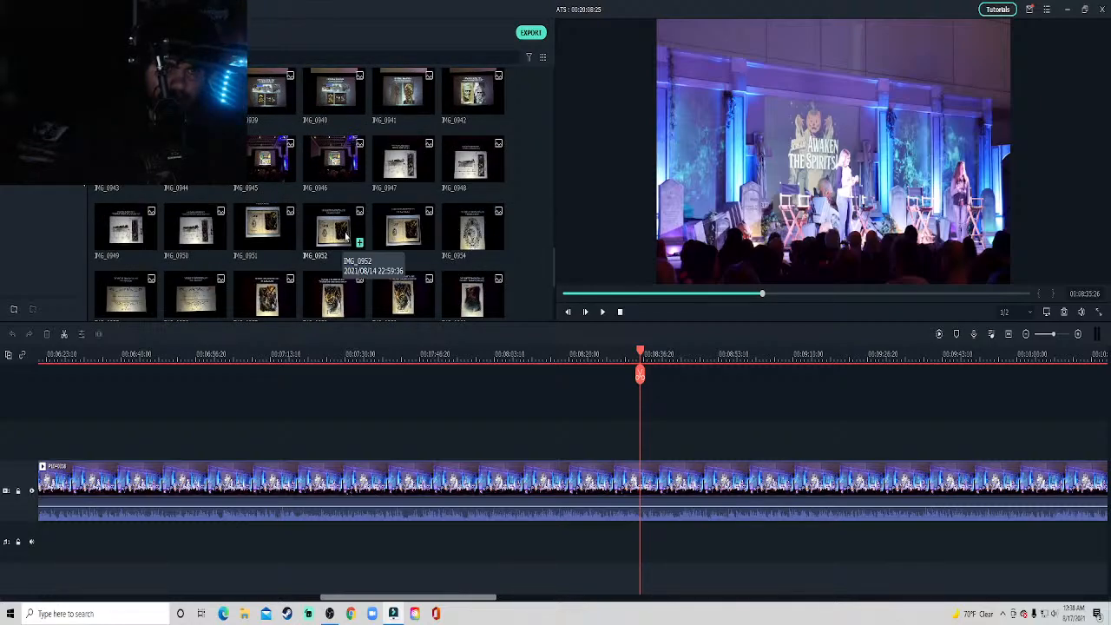
pyautogui.scroll(-3, 344, 233)
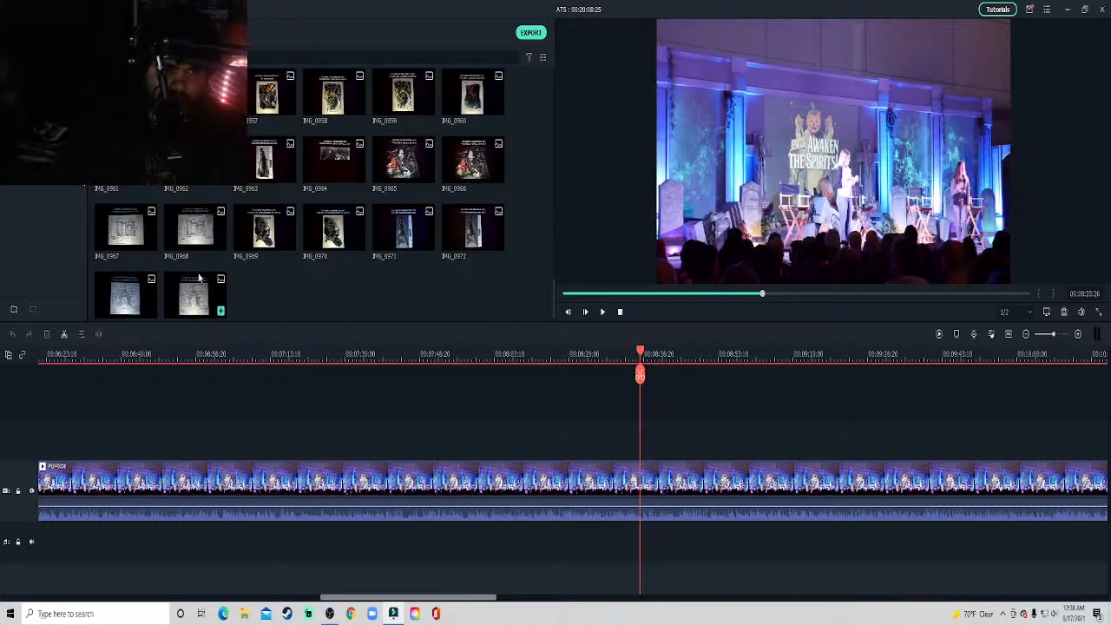
pyautogui.scroll(10, 200, 276)
pyautogui.scroll(-7, 200, 276)
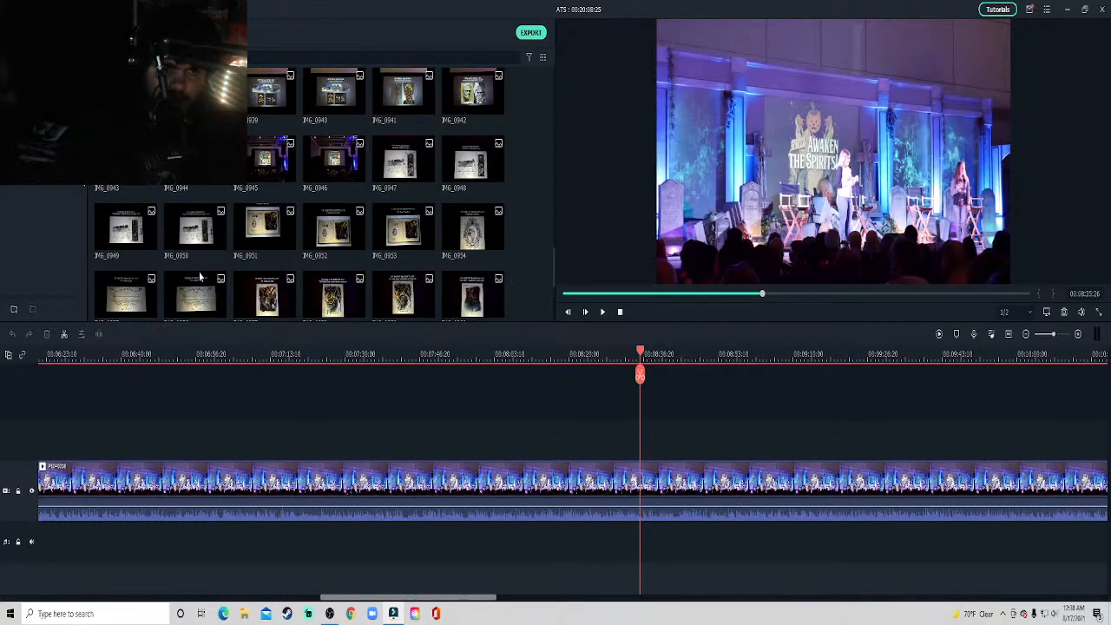
pyautogui.scroll(-5, 200, 276)
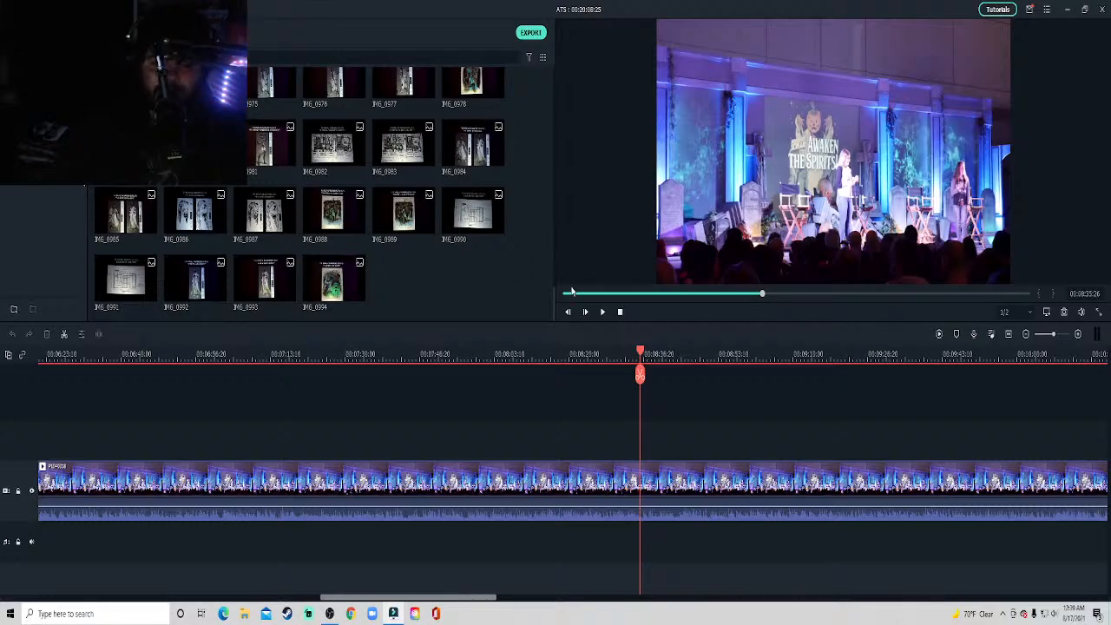
# Resume the stage clip and skip playback forward to about 9:08, 9:38 and 10:10.
pyautogui.press('space')
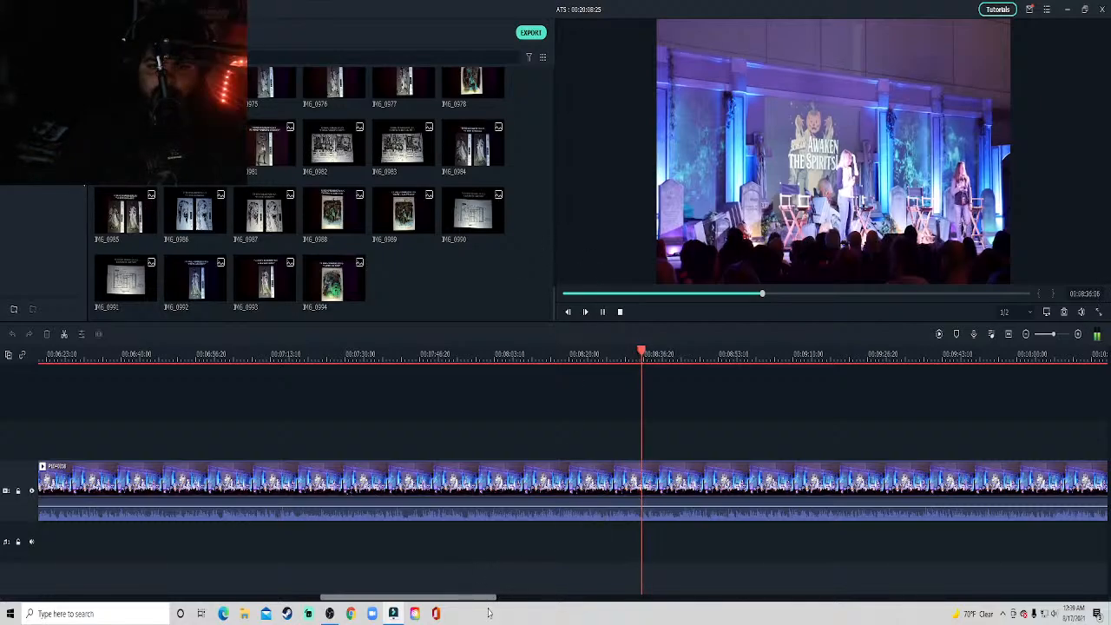
pyautogui.moveTo(483, 598); pyautogui.dragTo(536, 596)
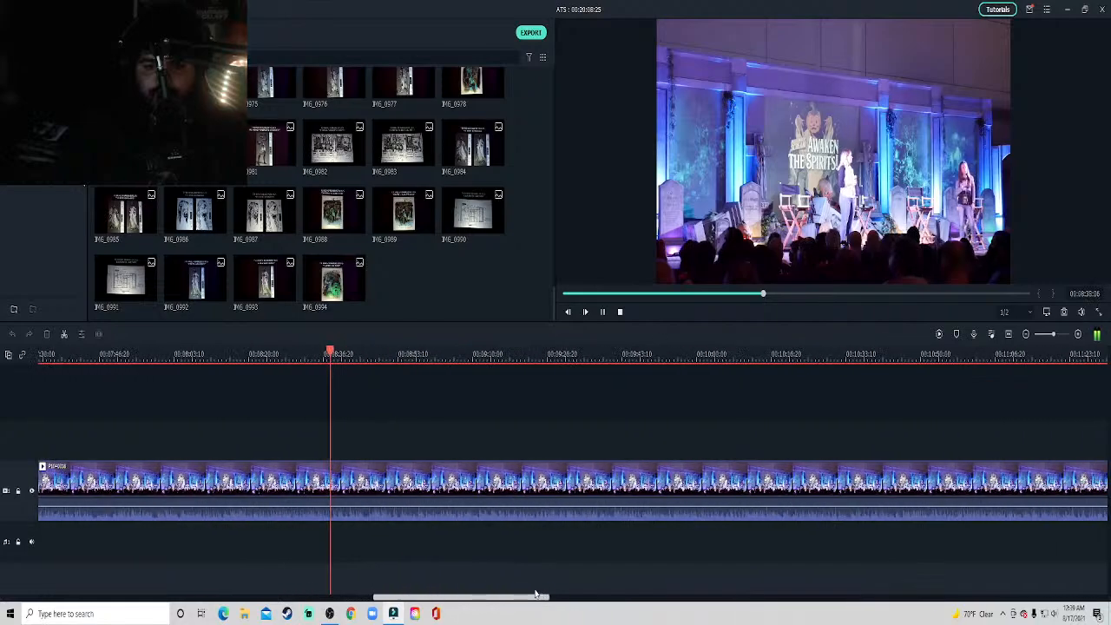
pyautogui.click(462, 355)
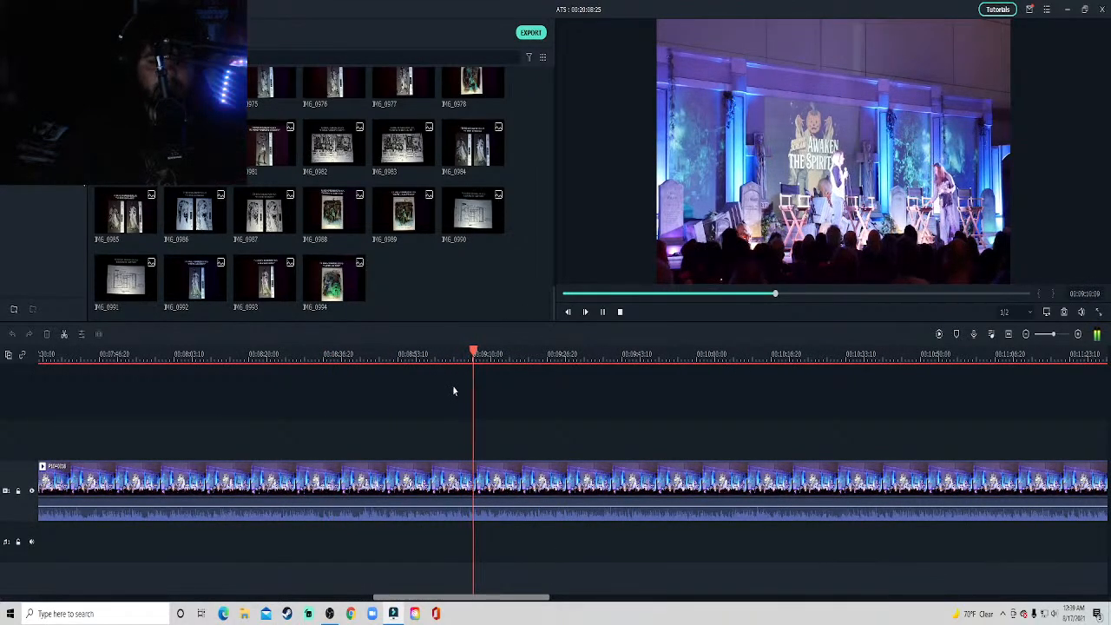
pyautogui.click(599, 360)
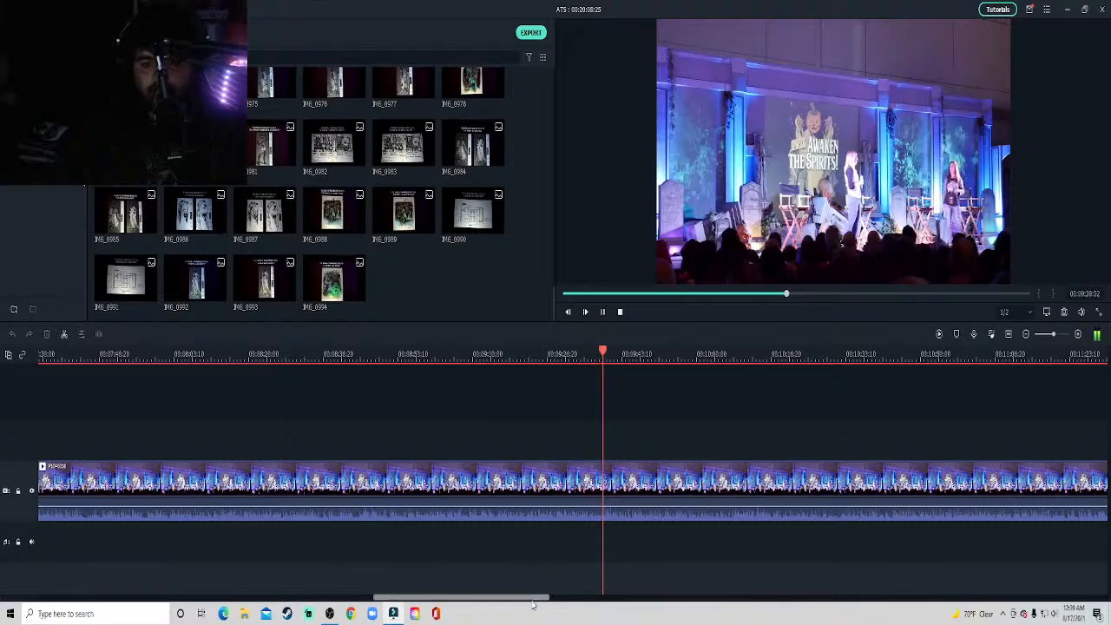
pyautogui.moveTo(533, 603); pyautogui.dragTo(570, 601)
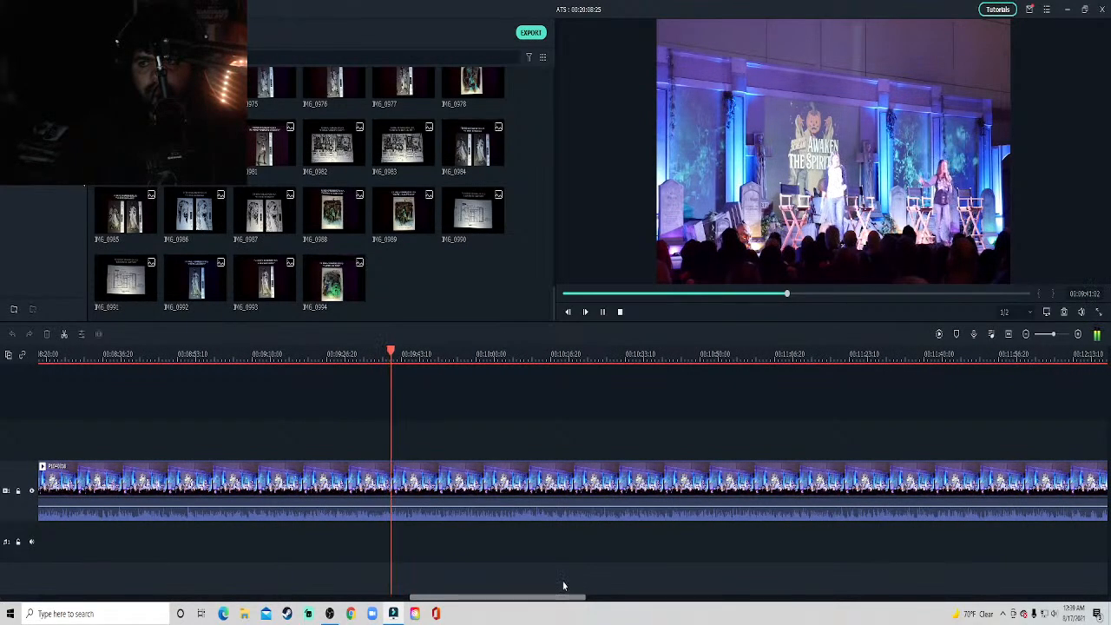
pyautogui.click(521, 356)
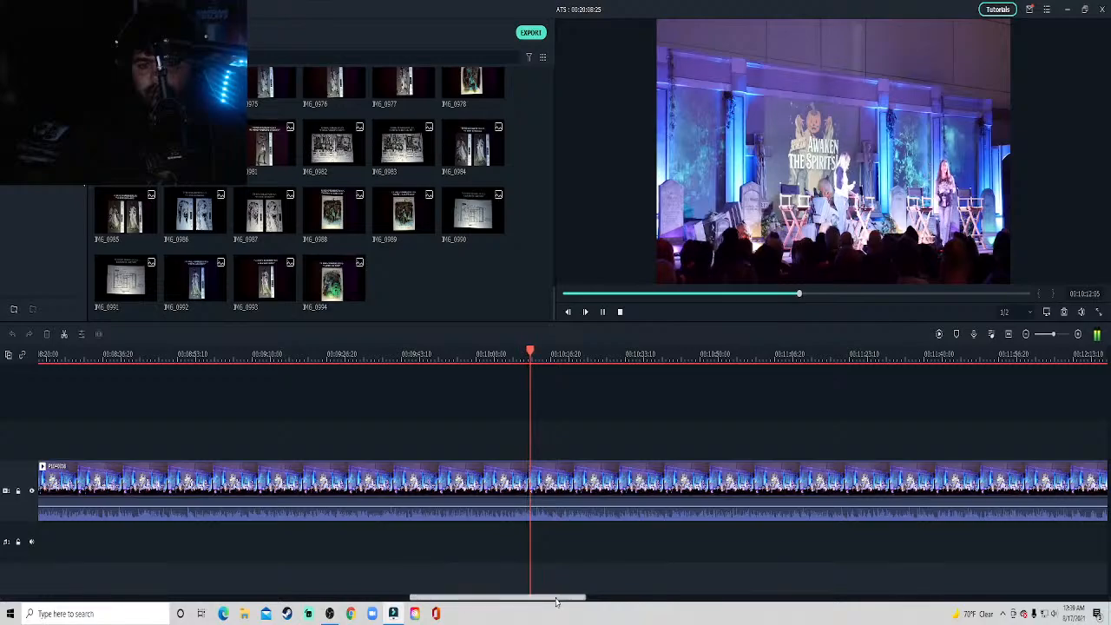
# Sample the stage clip at about 10:55 and 11:18, and pause playback at about 11:19.
pyautogui.moveTo(556, 602); pyautogui.dragTo(604, 602)
pyautogui.click(439, 356)
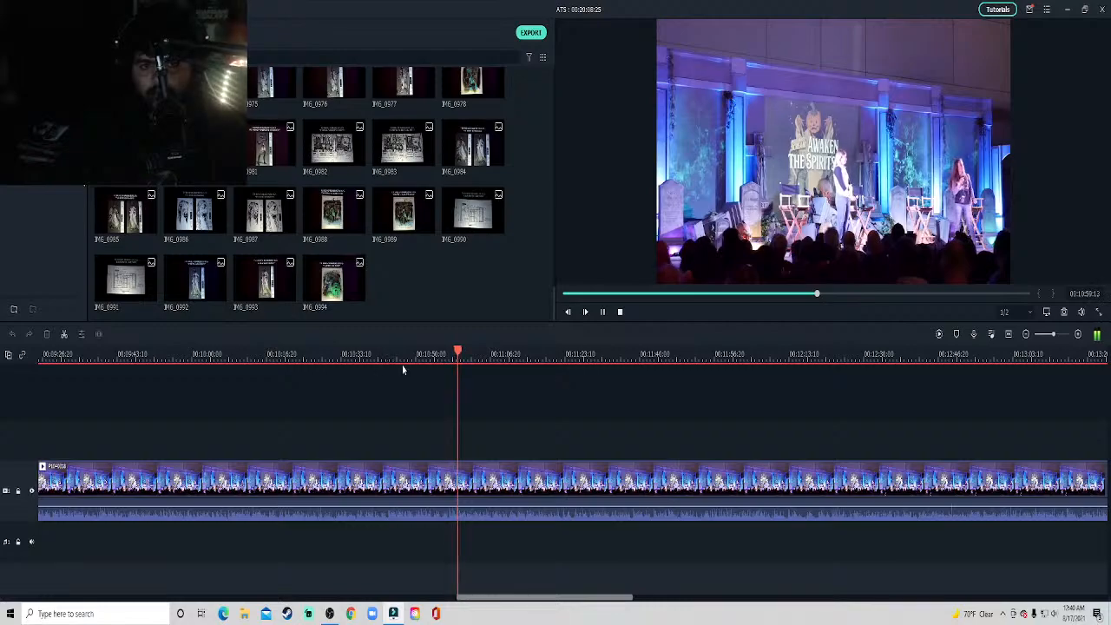
pyautogui.click(544, 356)
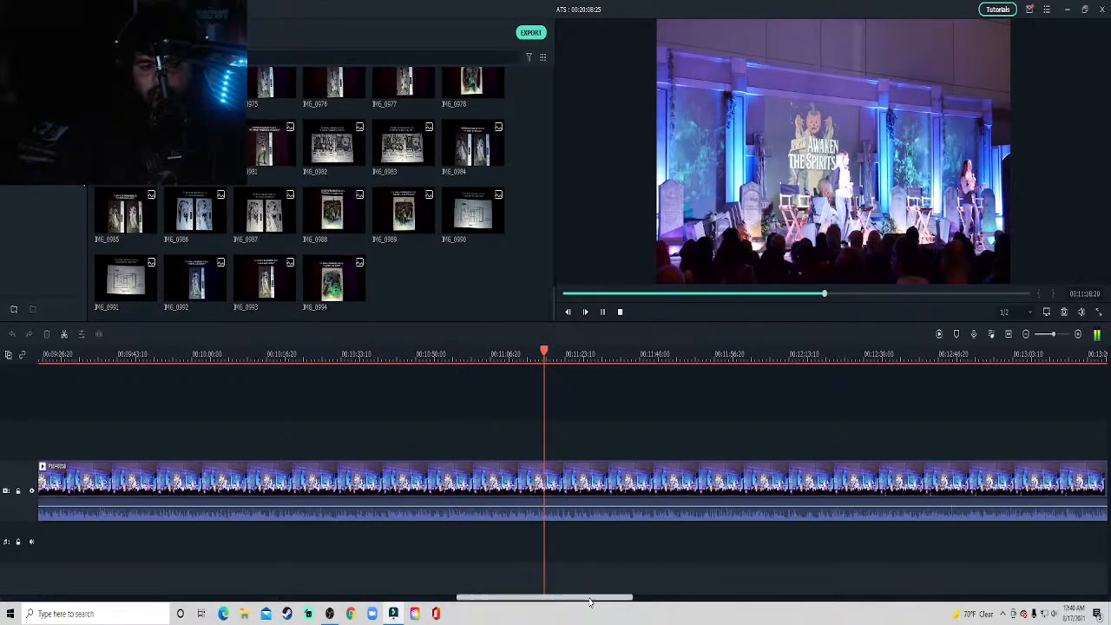
pyautogui.moveTo(590, 602); pyautogui.dragTo(602, 600)
pyautogui.press('space')
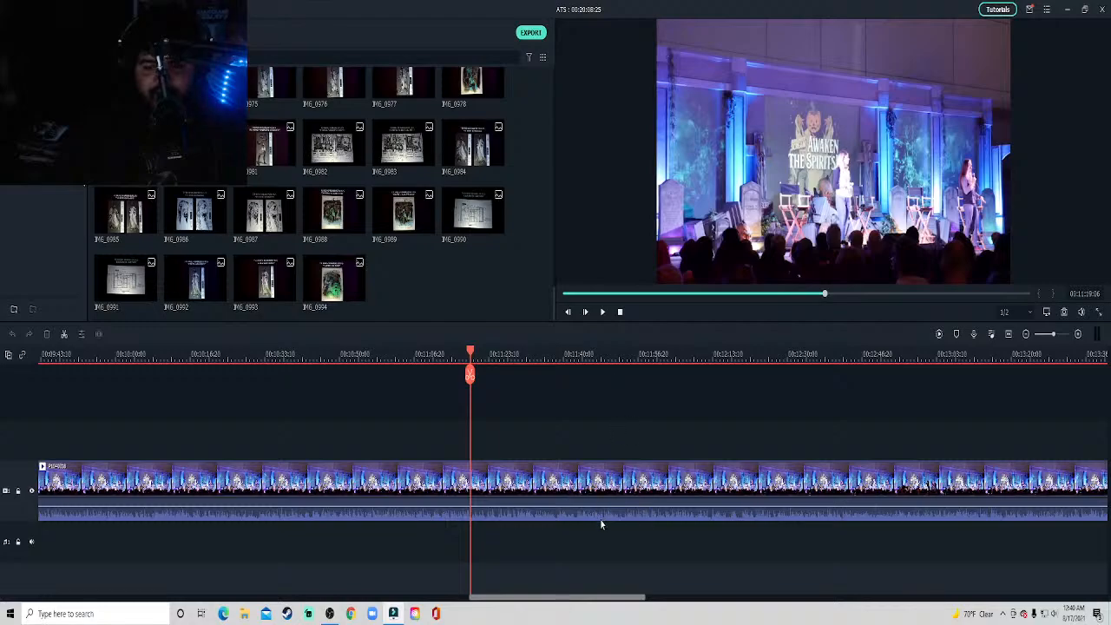
# Continue playing the stage clip from about 11:19 and skip ahead to about 11:50.
pyautogui.moveTo(614, 602); pyautogui.dragTo(644, 599)
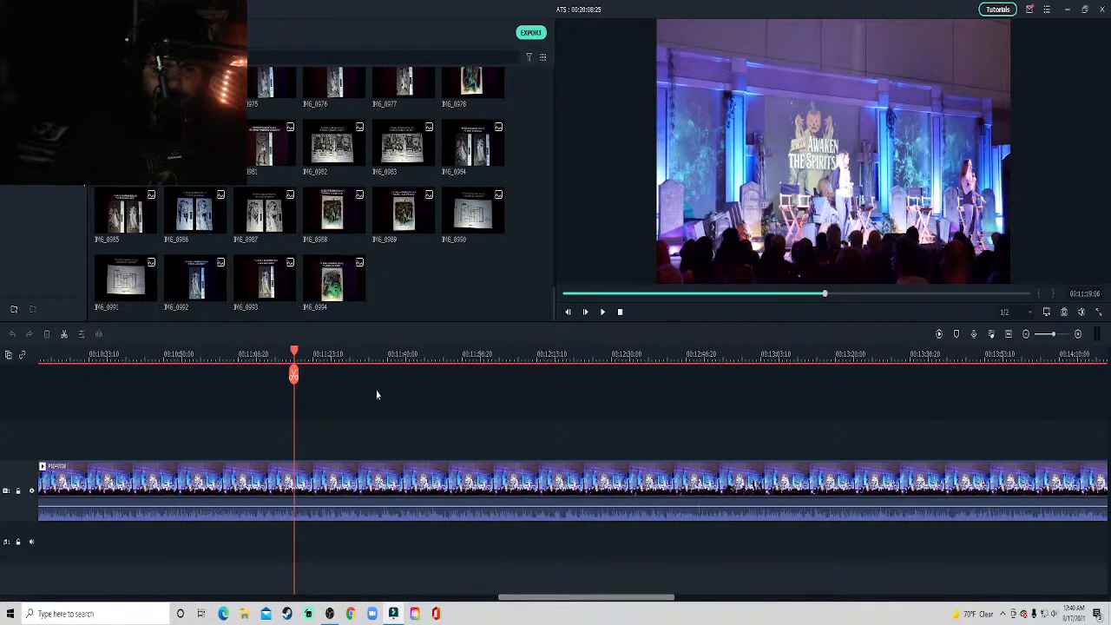
pyautogui.press('space')
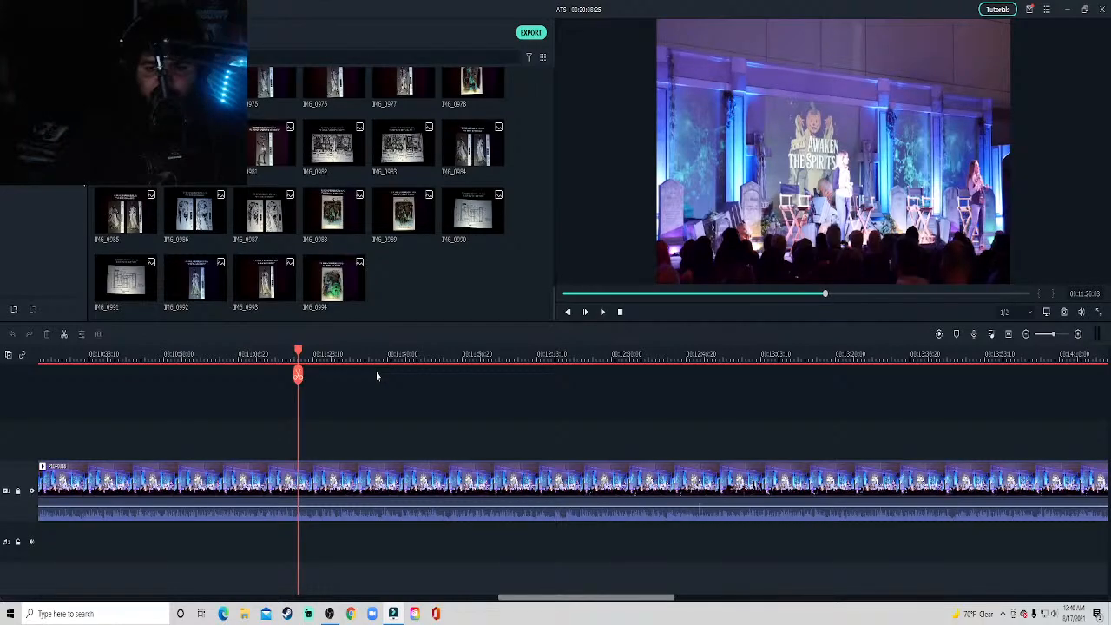
pyautogui.press('space')
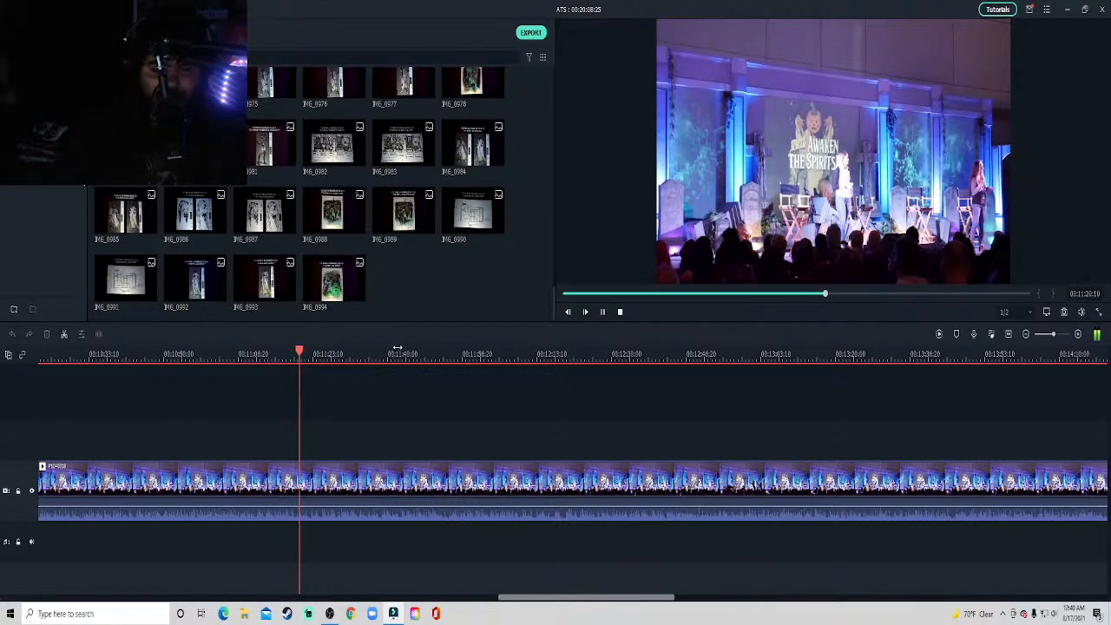
pyautogui.click(431, 351)
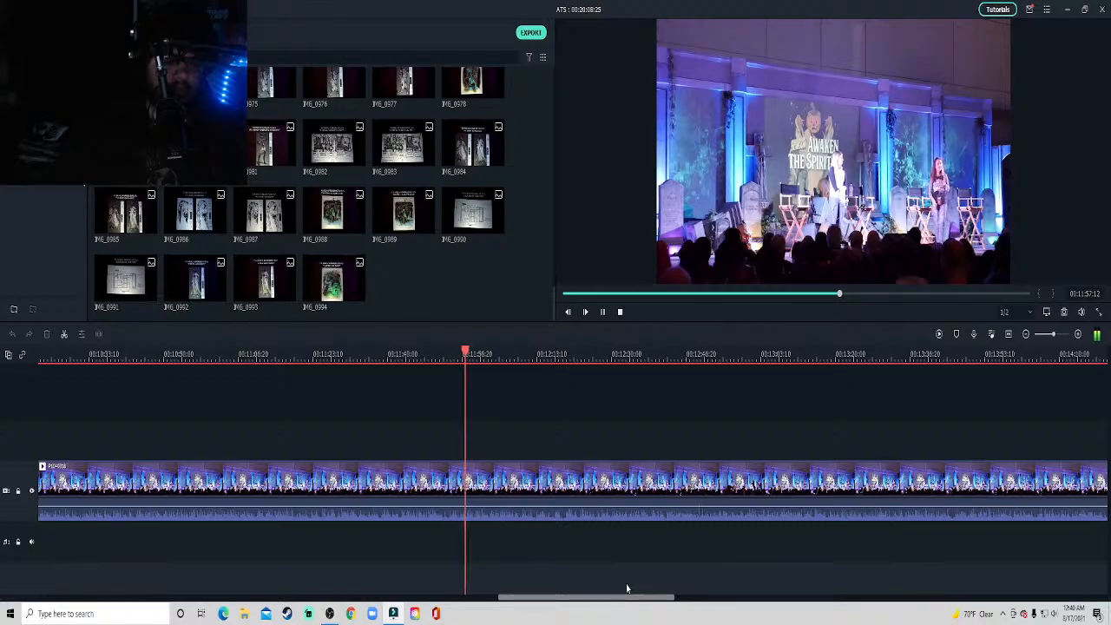
# Continue playing the stage clip from about 11:57 and skip ahead to about 12:22.
pyautogui.press('space')
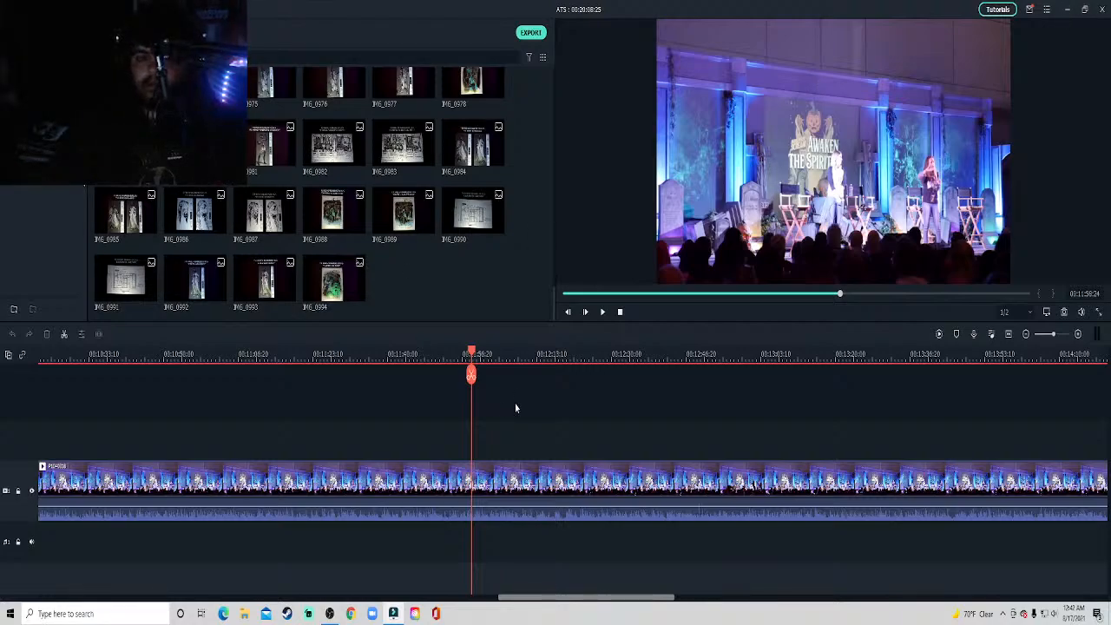
pyautogui.press('space')
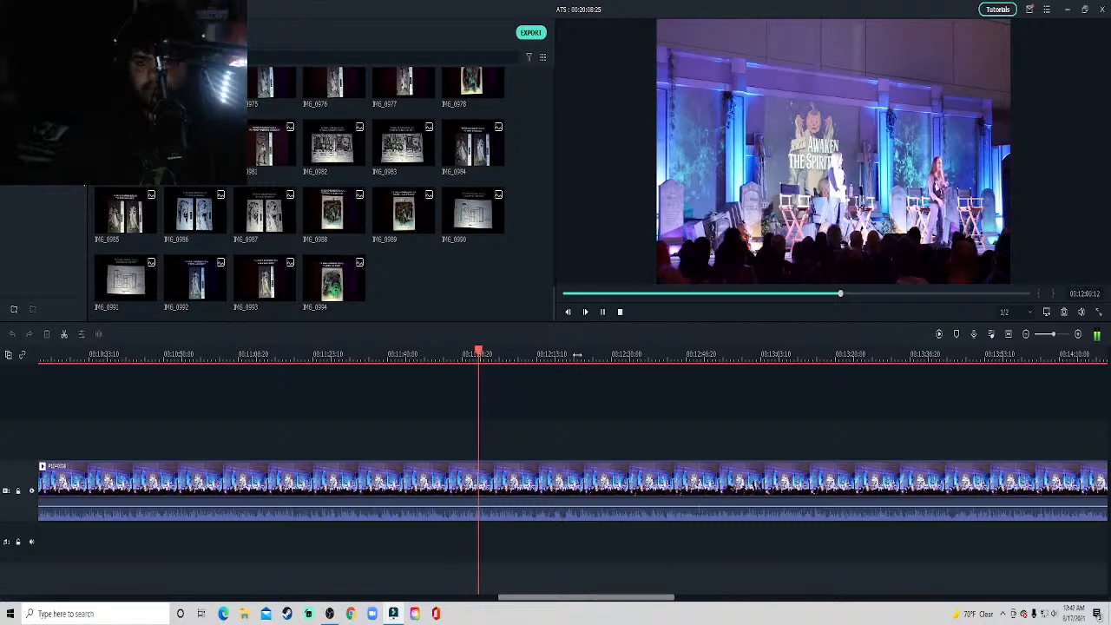
pyautogui.click(576, 354)
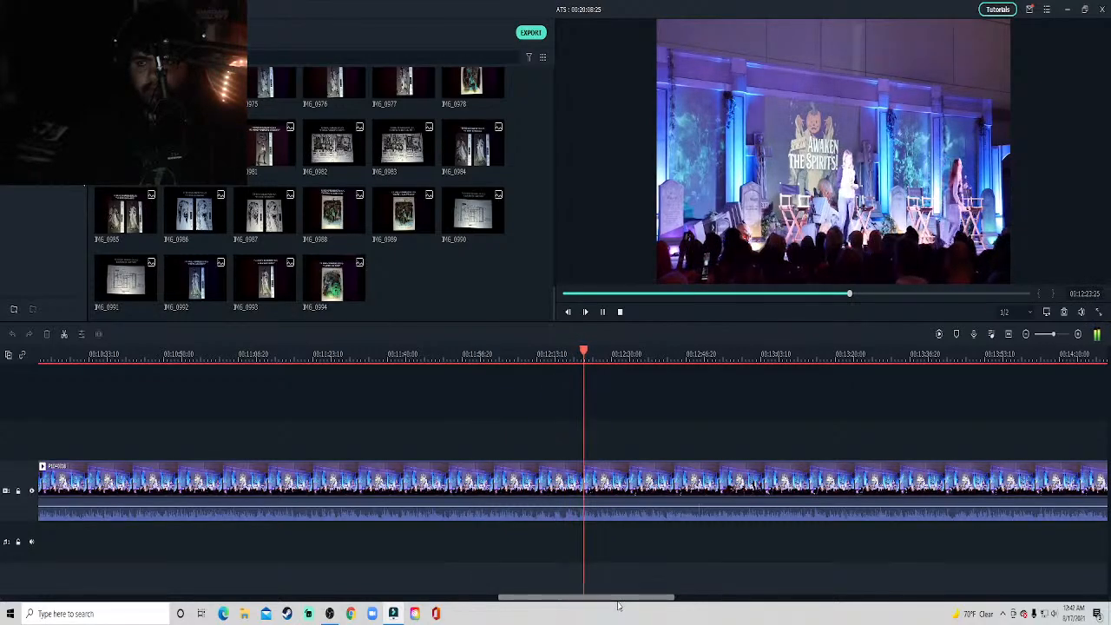
pyautogui.moveTo(626, 598); pyautogui.dragTo(678, 601)
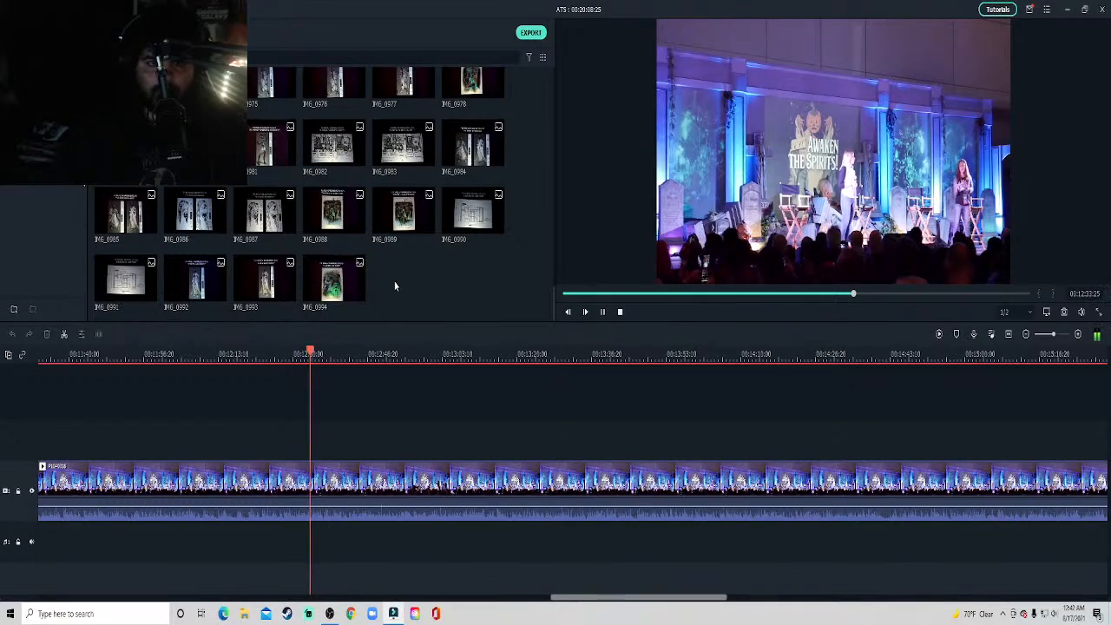
# Pause at about 12:43 and place the Universal Monsters poster slide on the track above the stage clip at the playhead.
pyautogui.scroll(10, 304, 273)
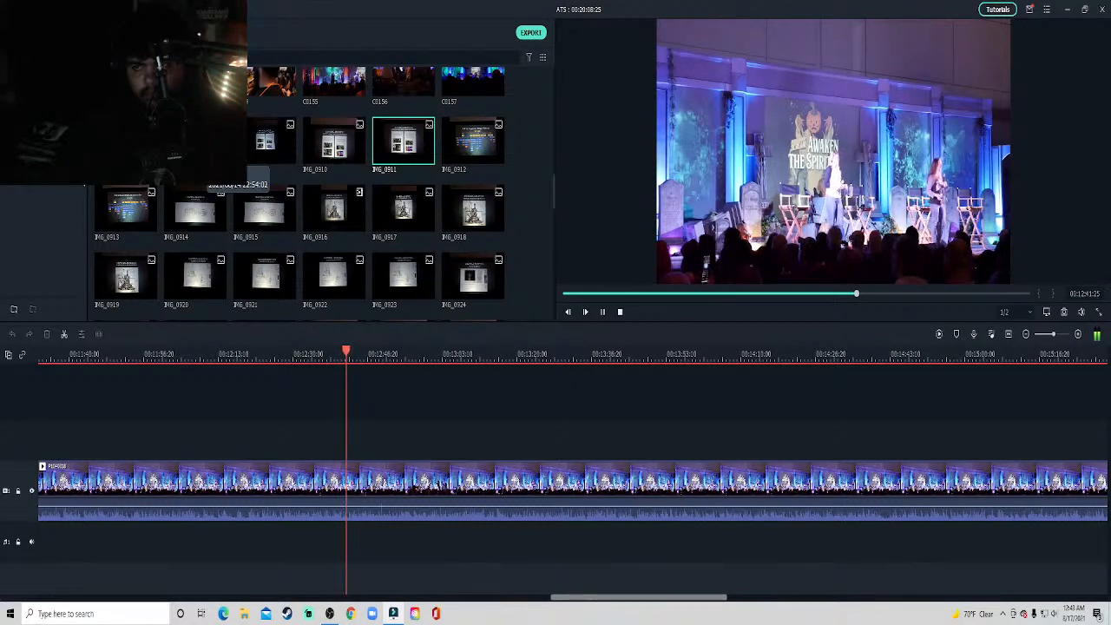
pyautogui.press('space')
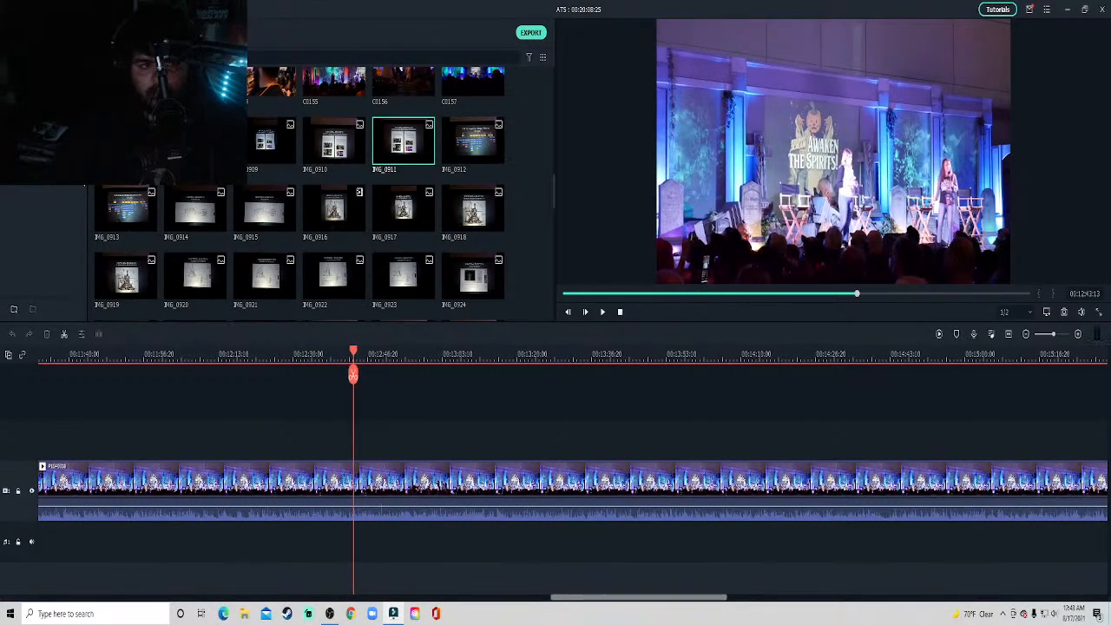
pyautogui.moveTo(218, 198); pyautogui.dragTo(363, 439)
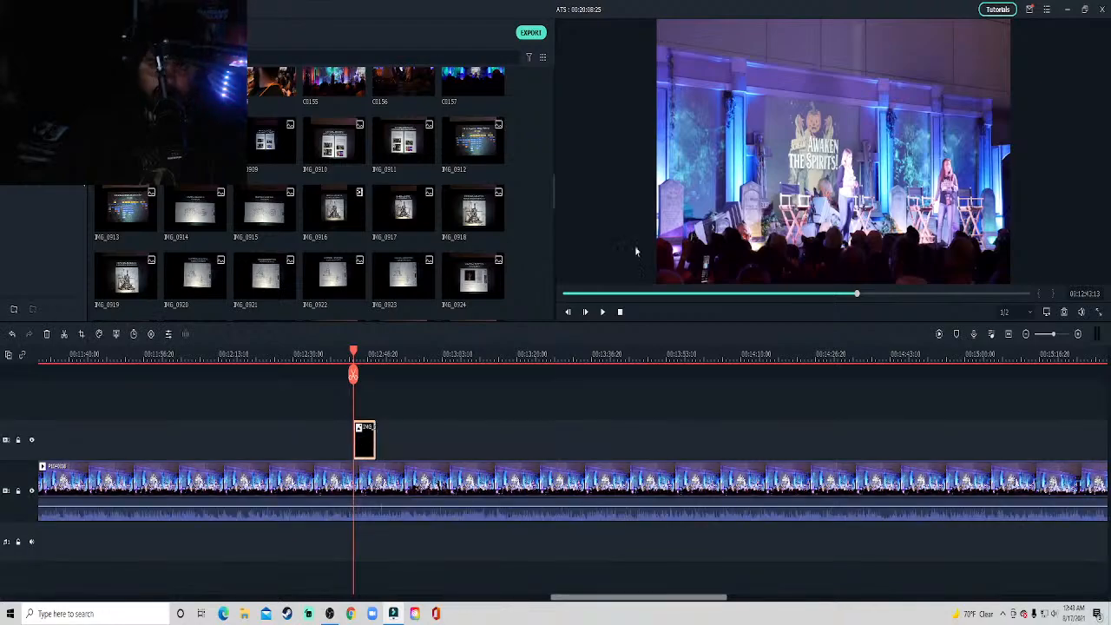
pyautogui.click(879, 185)
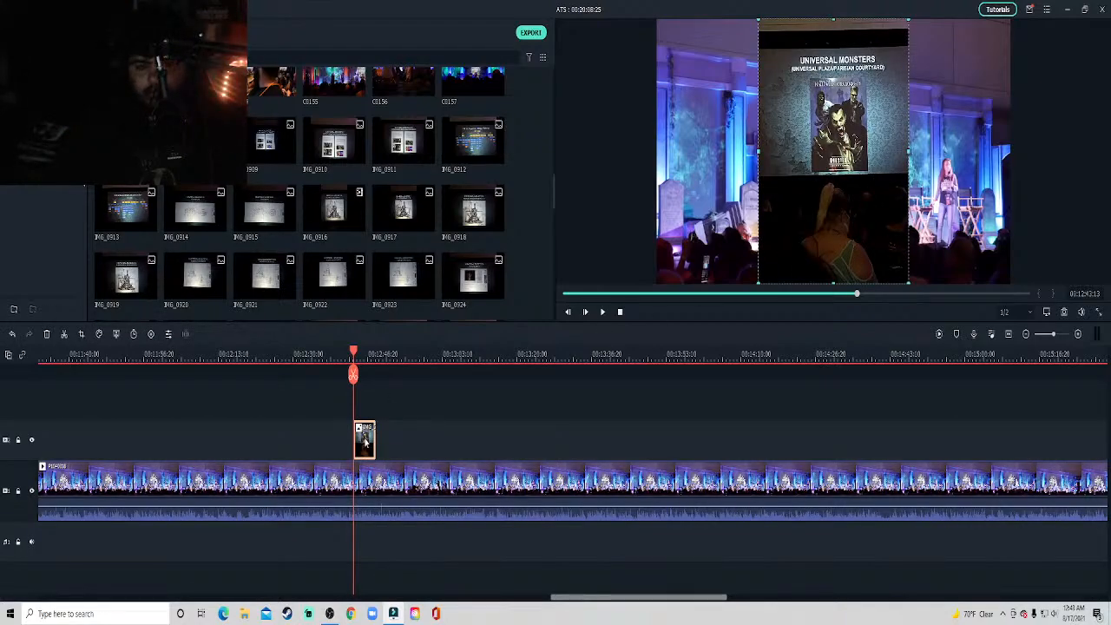
# Apply Crop to Fit to the Universal Monsters poster slide and check its clip editing settings.
pyautogui.rightClick(364, 441)
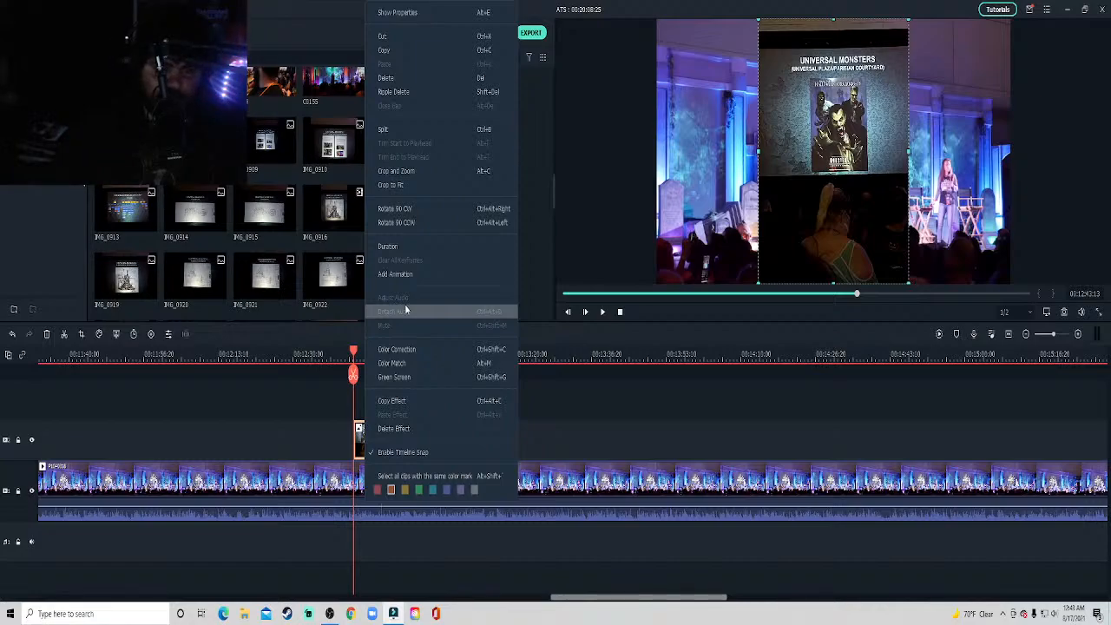
pyautogui.click(418, 186)
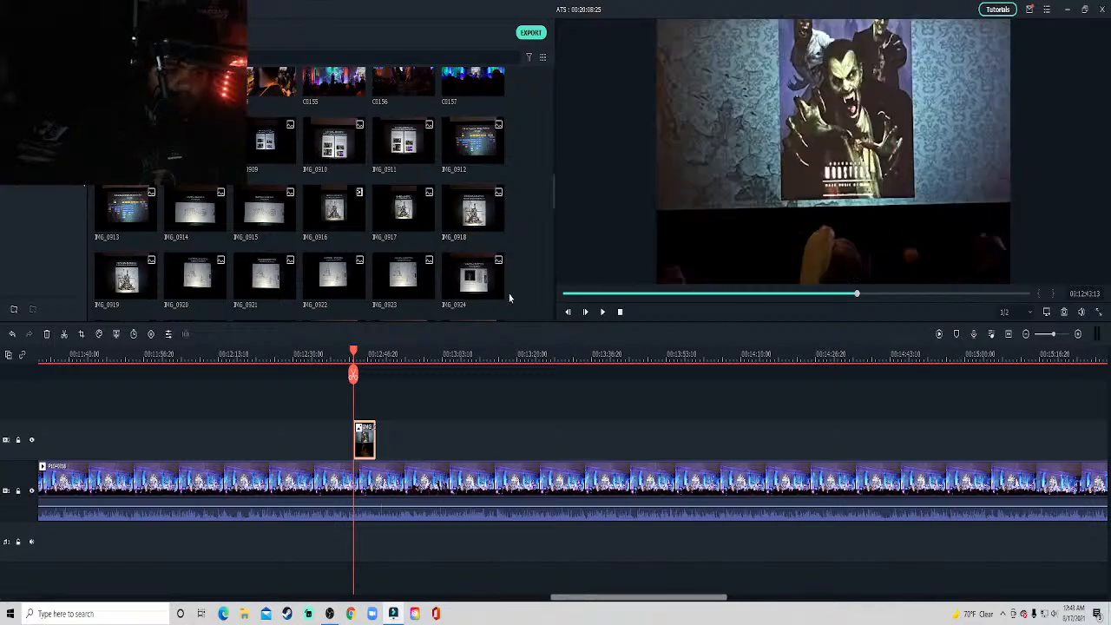
pyautogui.rightClick(729, 232)
pyautogui.click(700, 188)
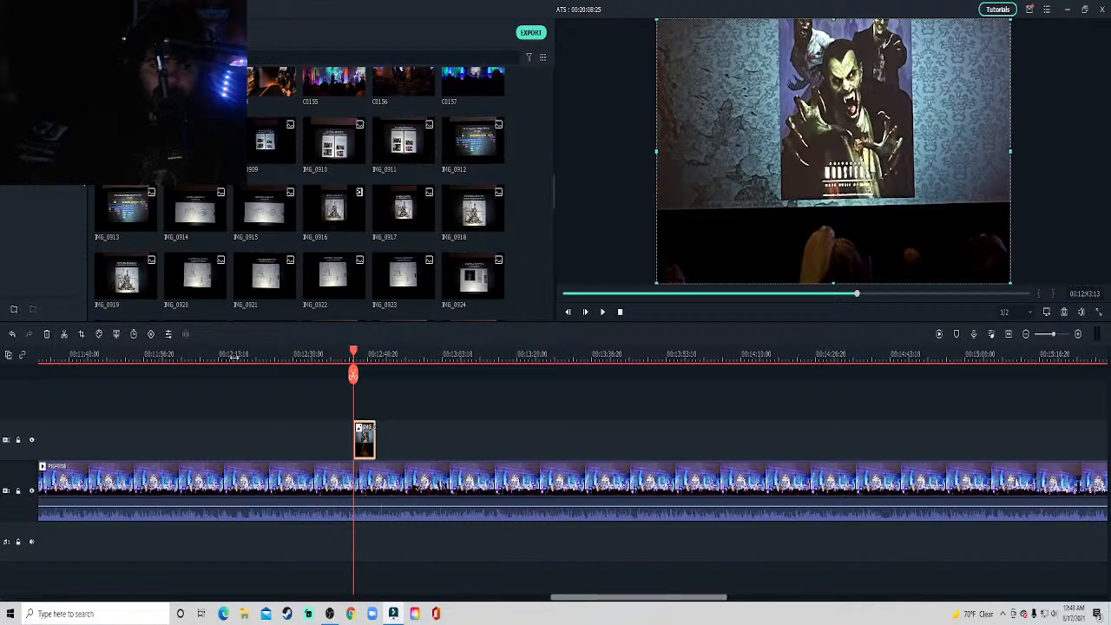
pyautogui.click(116, 335)
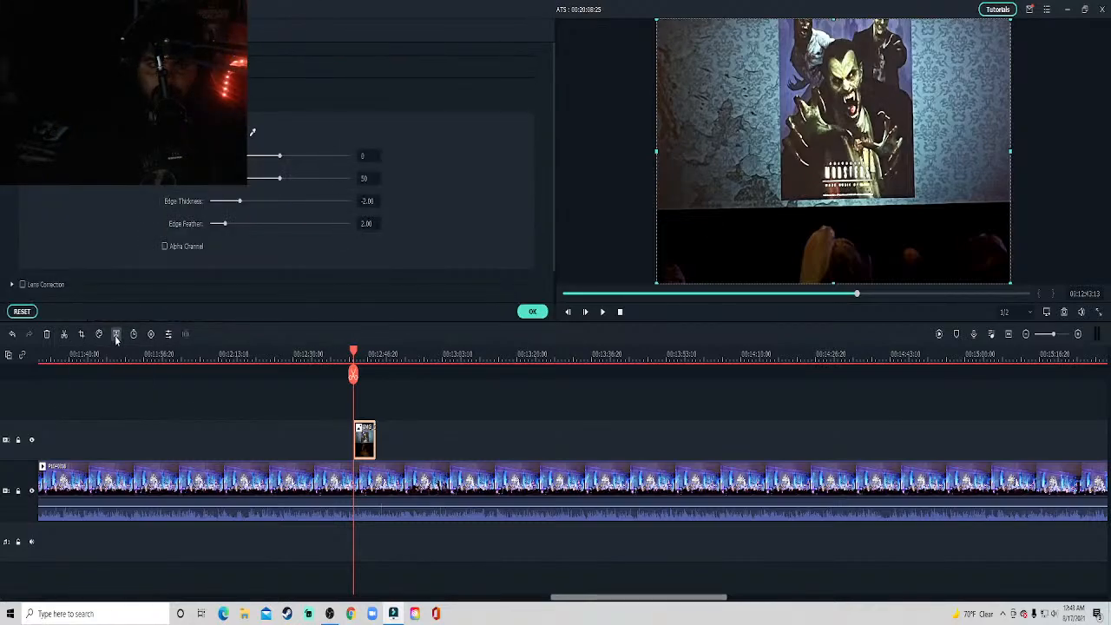
pyautogui.click(534, 313)
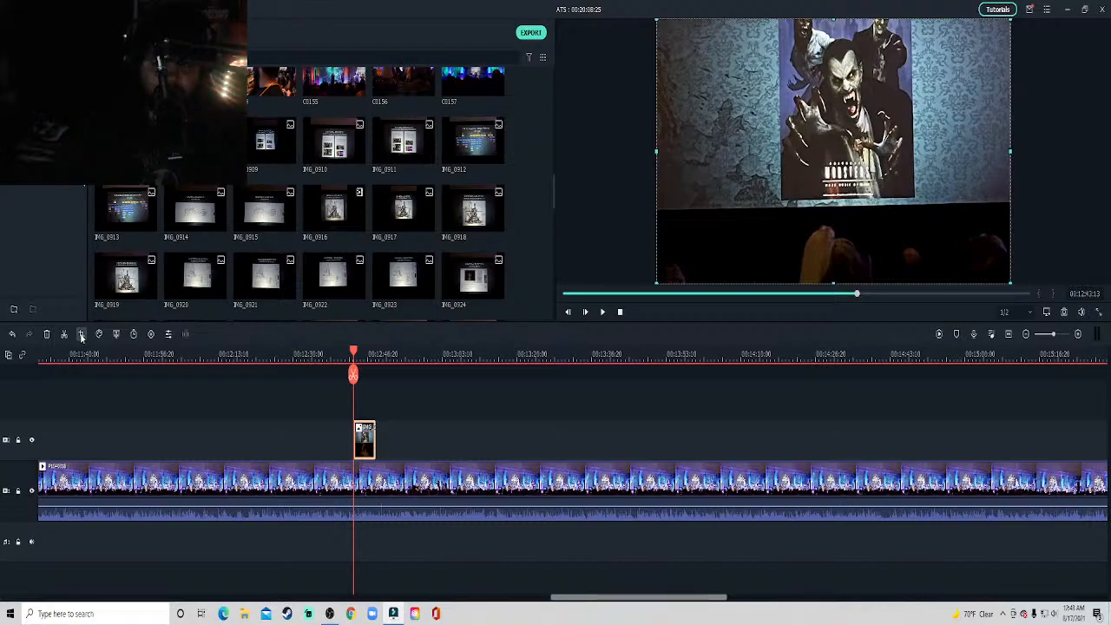
# Crop the poster slide to about 3024 x 1959 around the projected title and poster, excluding the audience below.
pyautogui.click(81, 335)
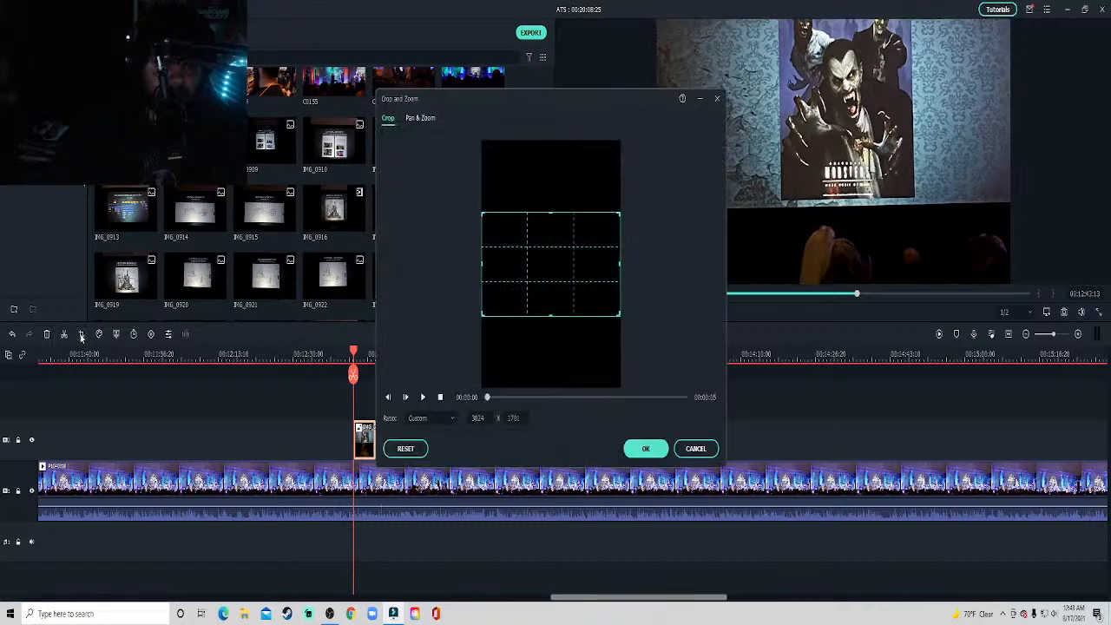
pyautogui.moveTo(555, 279); pyautogui.dragTo(556, 233)
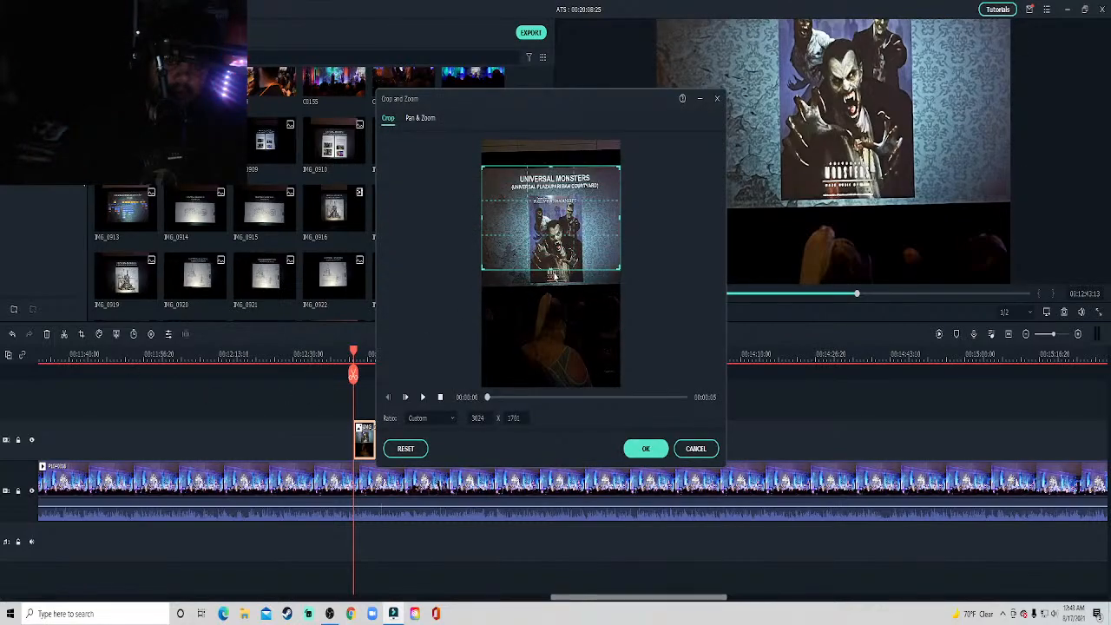
pyautogui.moveTo(551, 271); pyautogui.dragTo(552, 285)
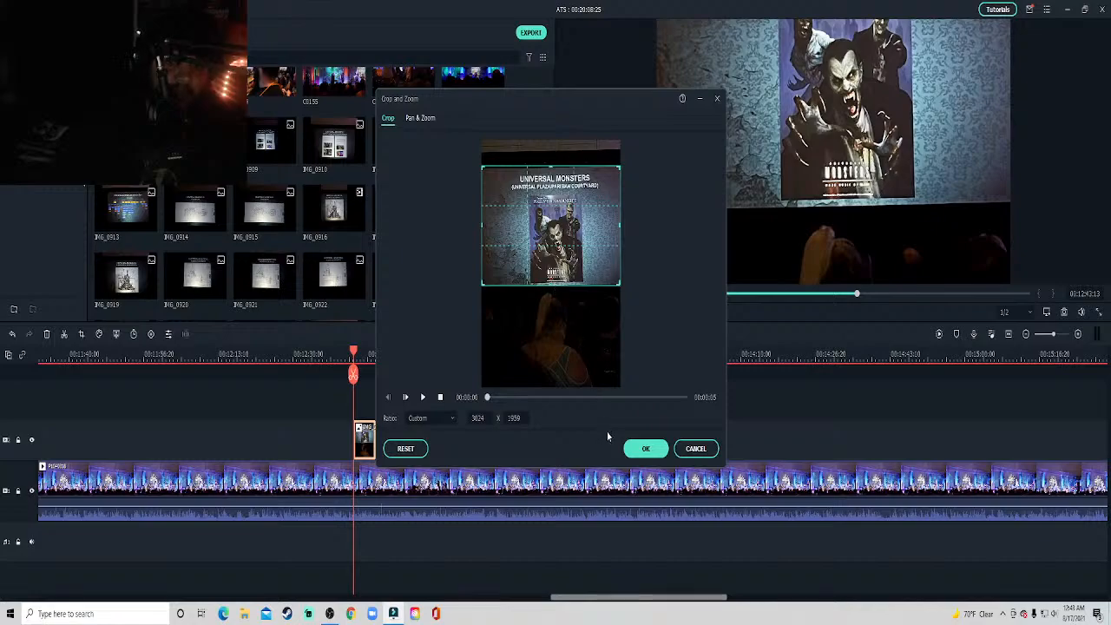
pyautogui.click(640, 448)
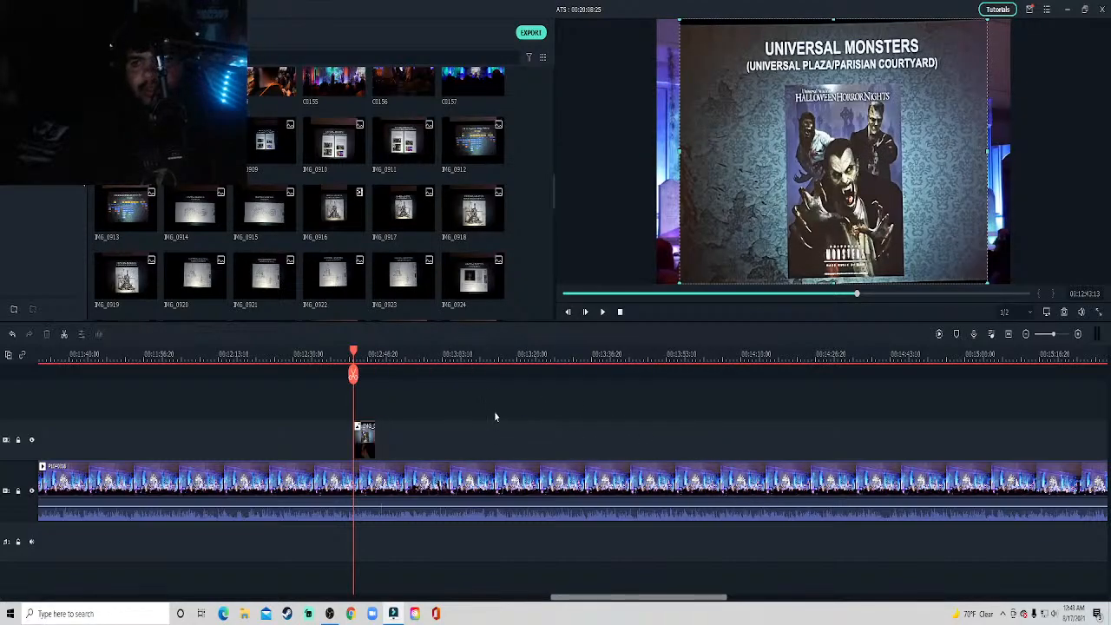
# Shrink the poster slide to under half the frame width and position it over the left side of the stage picture.
pyautogui.doubleClick(967, 262)
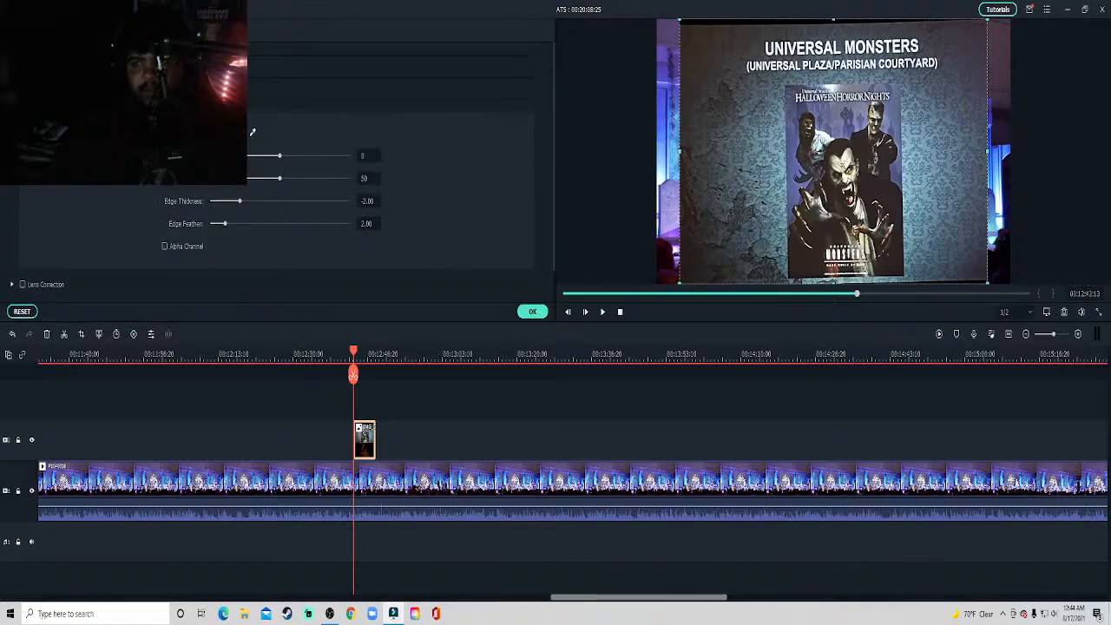
pyautogui.moveTo(833, 150)
pyautogui.mouseDown()
pyautogui.moveTo(860, 174)
pyautogui.moveTo(820, 139)
pyautogui.mouseUp()
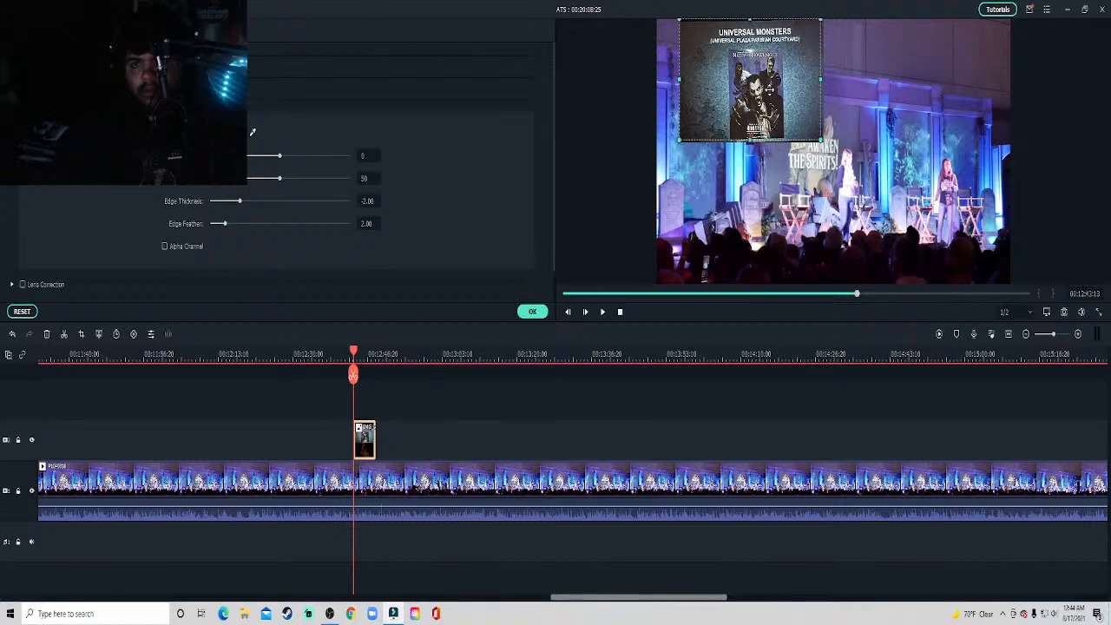
pyautogui.moveTo(754, 126); pyautogui.dragTo(738, 161)
pyautogui.click(532, 313)
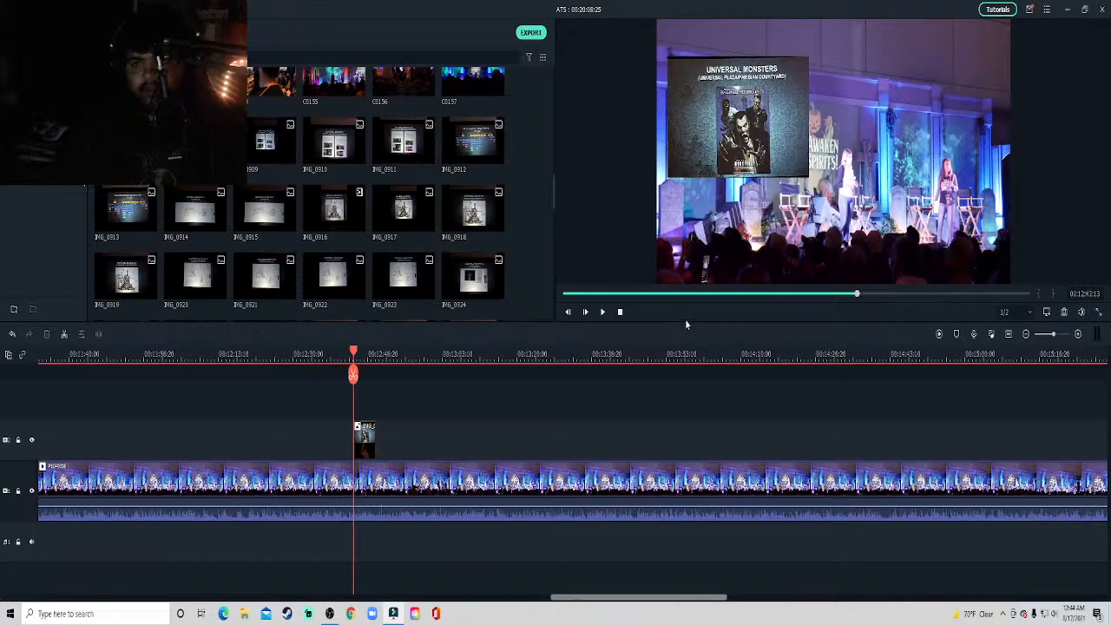
# Play on to about 12:45 and move the poster slide overlay slightly up and to the left within the frame.
pyautogui.press('space')
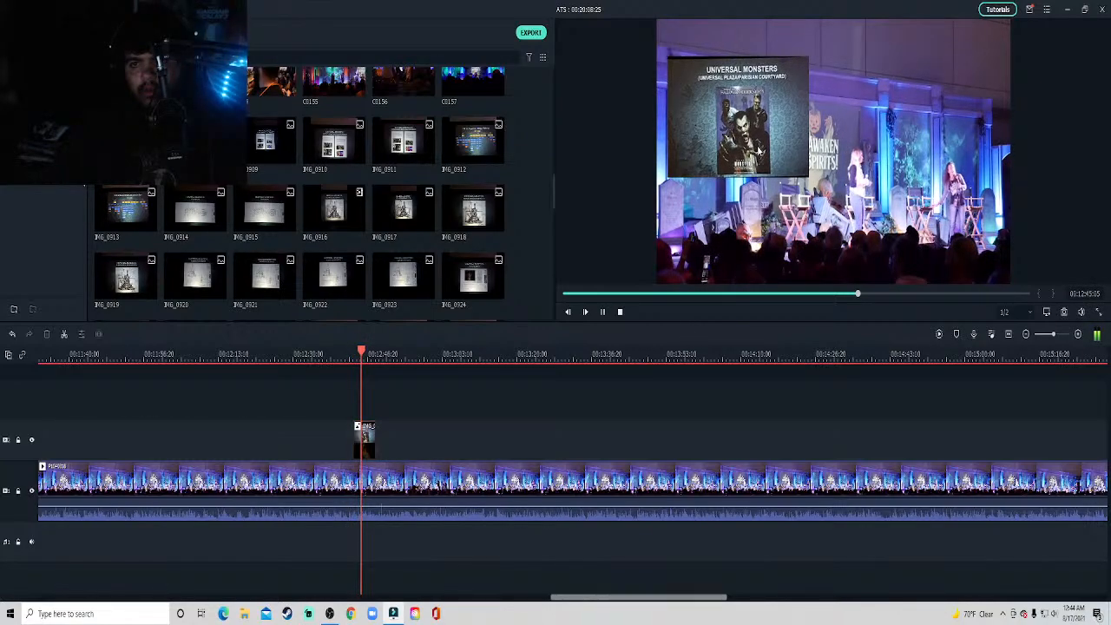
pyautogui.click(758, 146)
pyautogui.moveTo(756, 144); pyautogui.dragTo(754, 132)
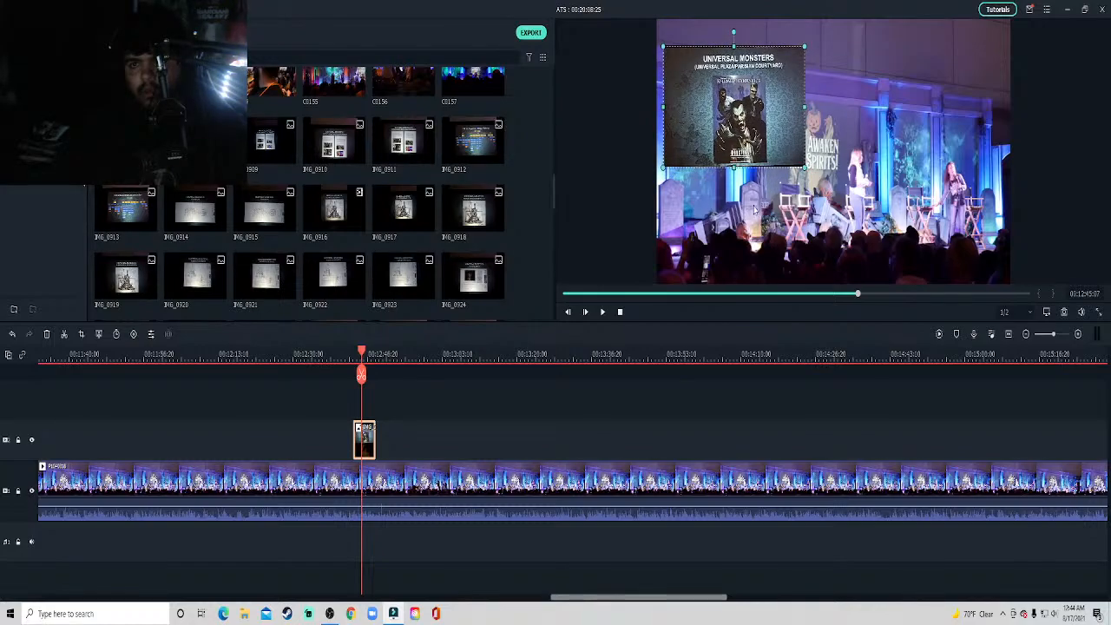
pyautogui.click(720, 422)
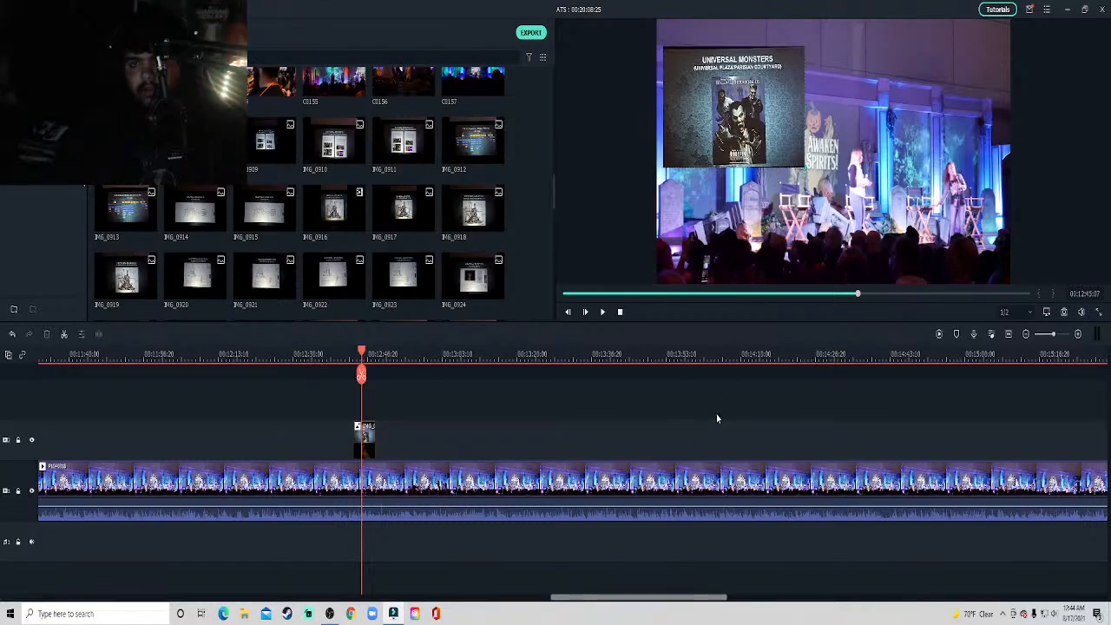
# Play the stage clip past the poster slide, preview the slide photo IMG_0909, and resume playback.
pyautogui.press('space')
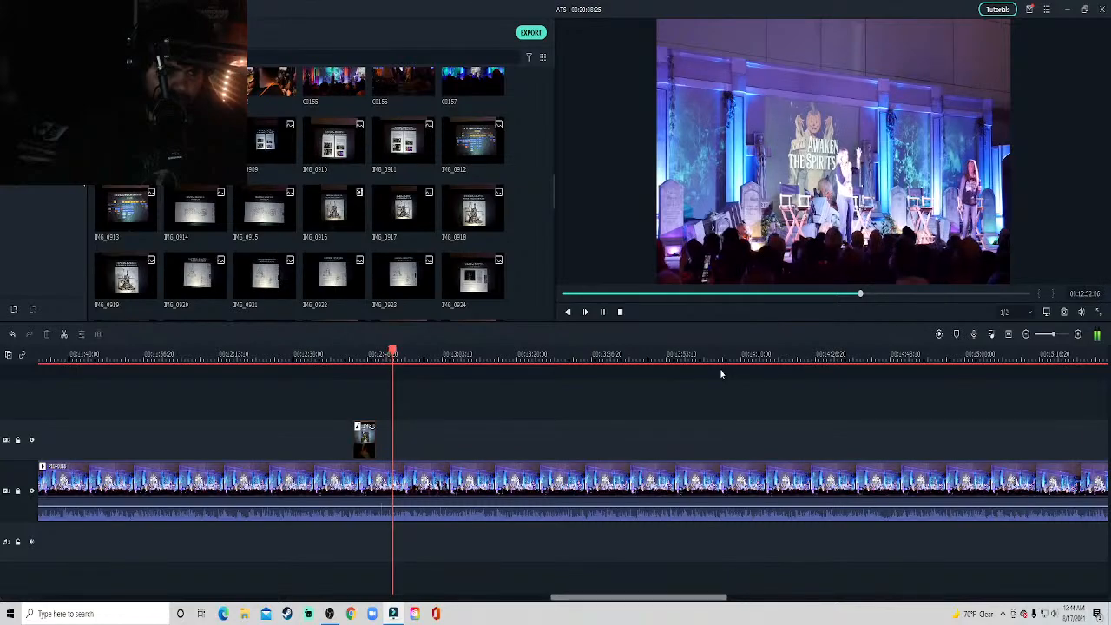
pyautogui.press('space')
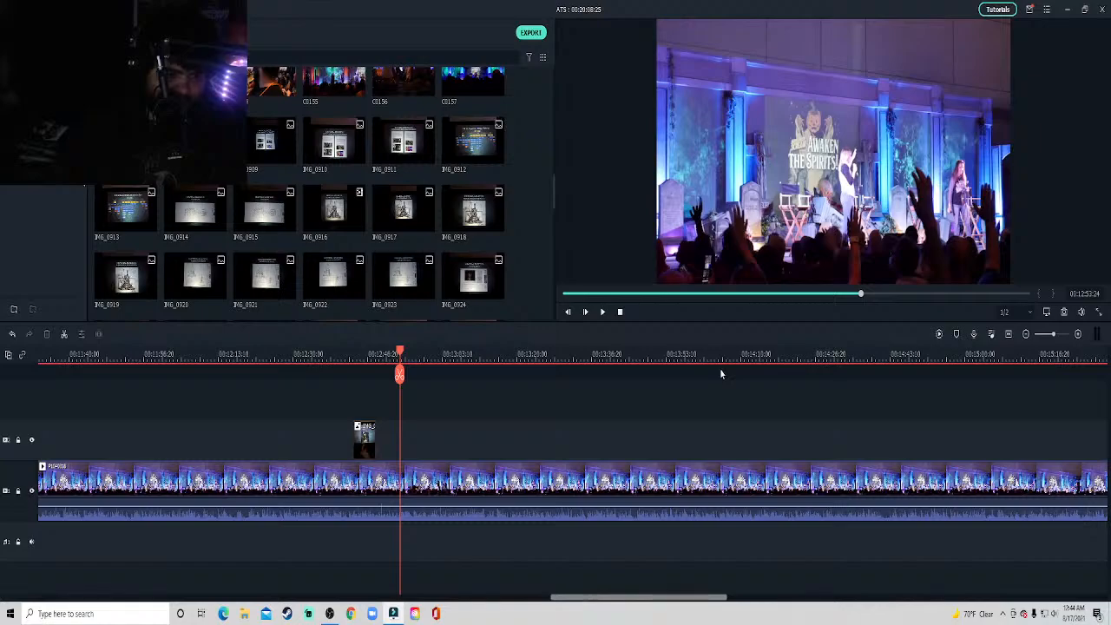
pyautogui.press('space')
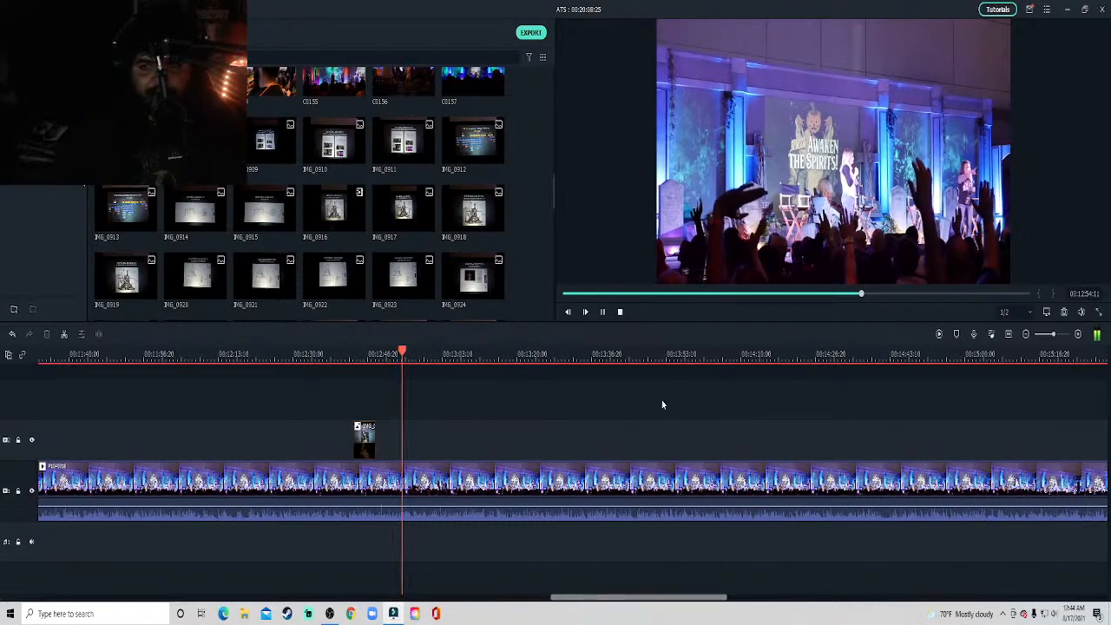
pyautogui.click(257, 155)
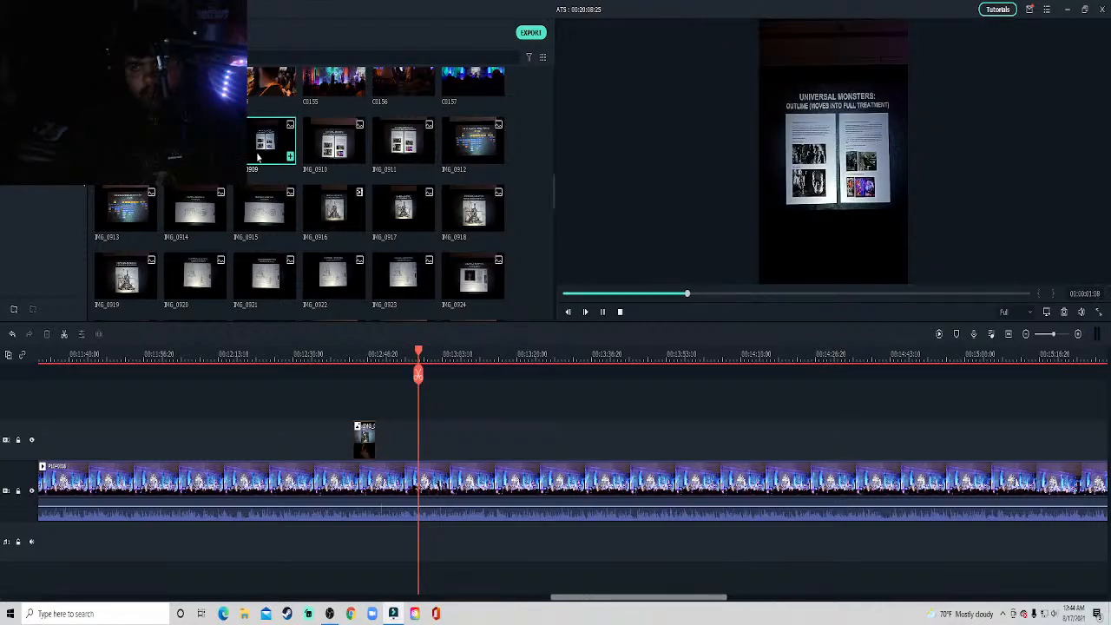
pyautogui.click(531, 424)
pyautogui.press('space')
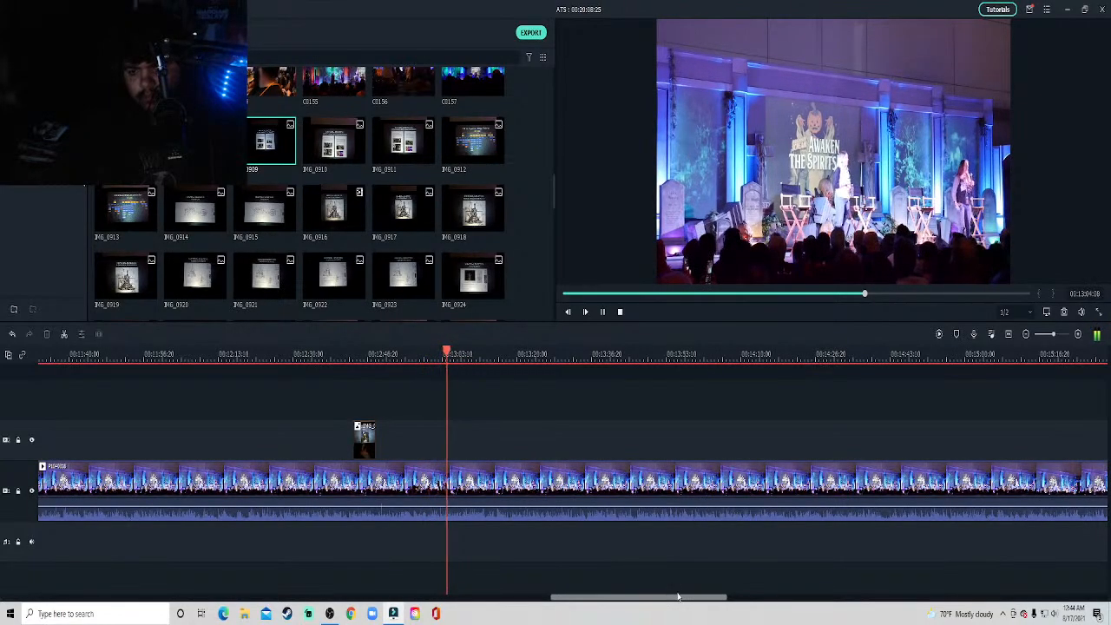
# Listen to the stage clip through to about 13:35, rechecking the slide photo IMG_0909 against the talk.
pyautogui.moveTo(677, 598); pyautogui.dragTo(699, 597)
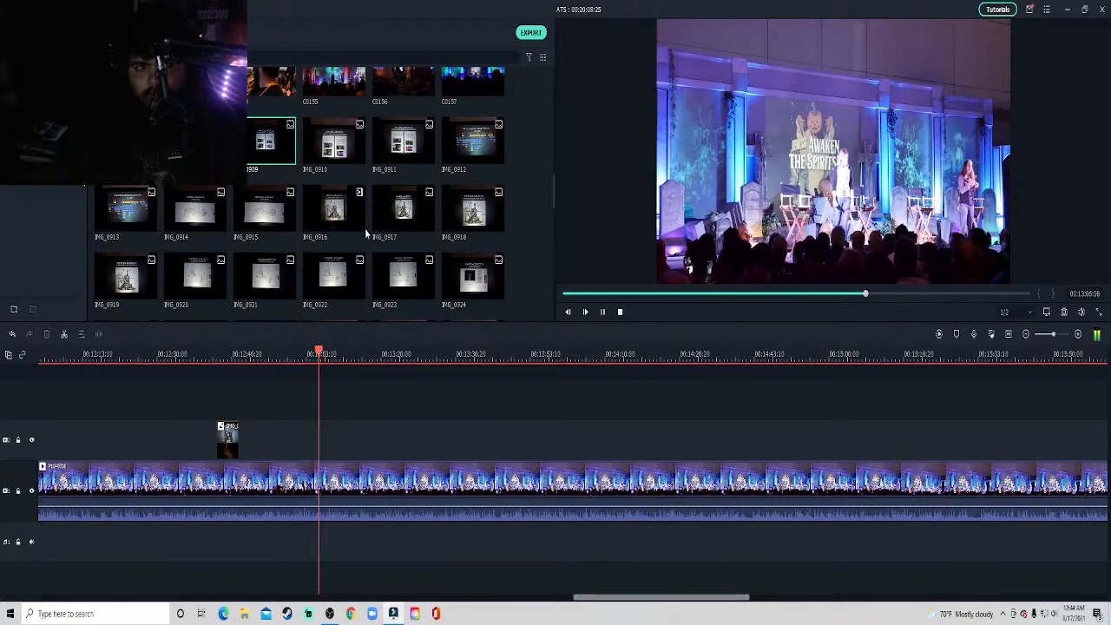
pyautogui.press('space')
pyautogui.press('space')
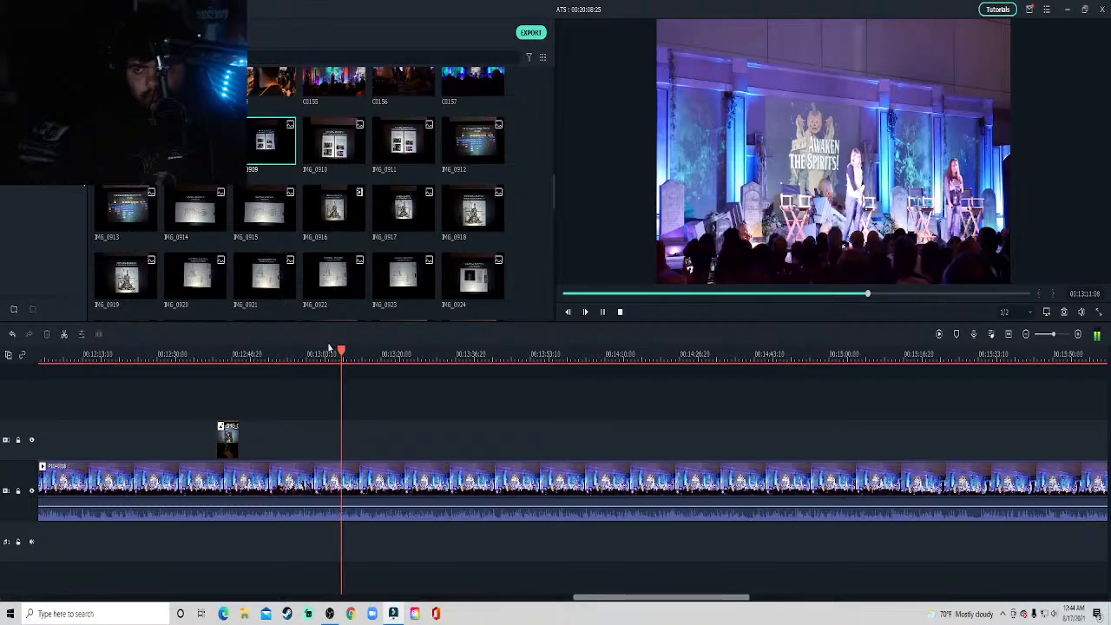
pyautogui.click(274, 155)
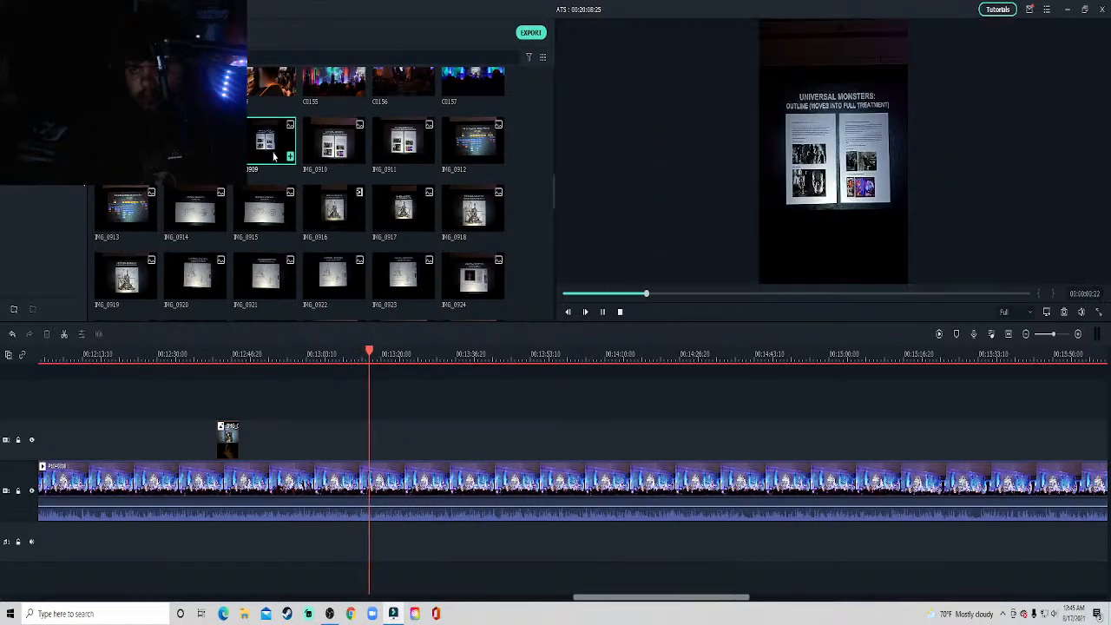
pyautogui.click(491, 406)
pyautogui.press('space')
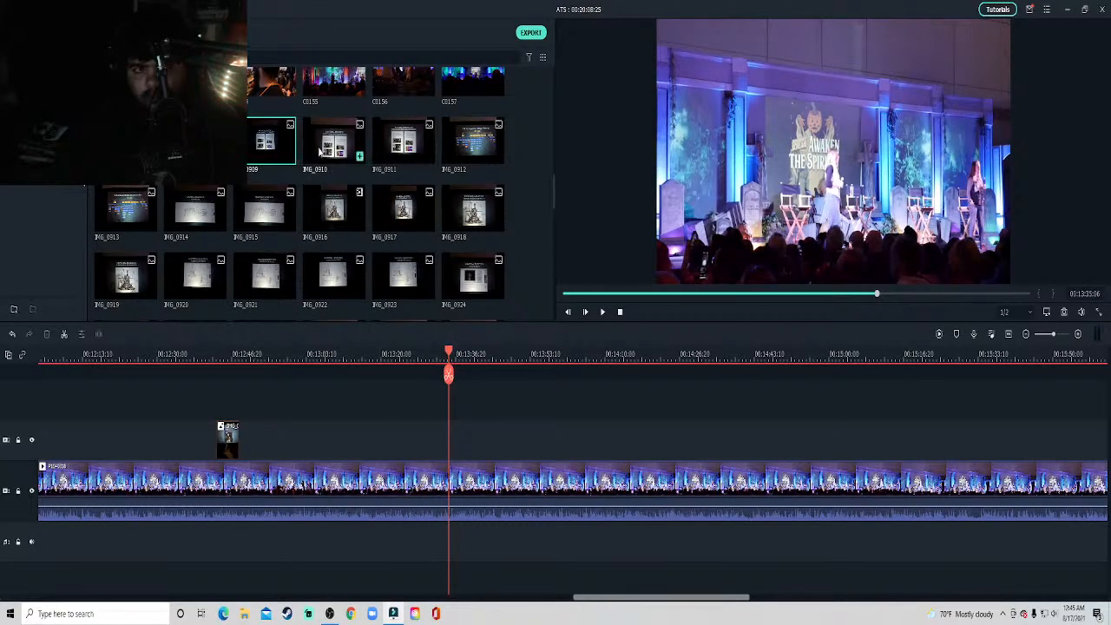
# Preview slide photos IMG_0910 and IMG_0911, and place IMG_0911 on the track above the stage clip at about 13:35.
pyautogui.doubleClick(320, 151)
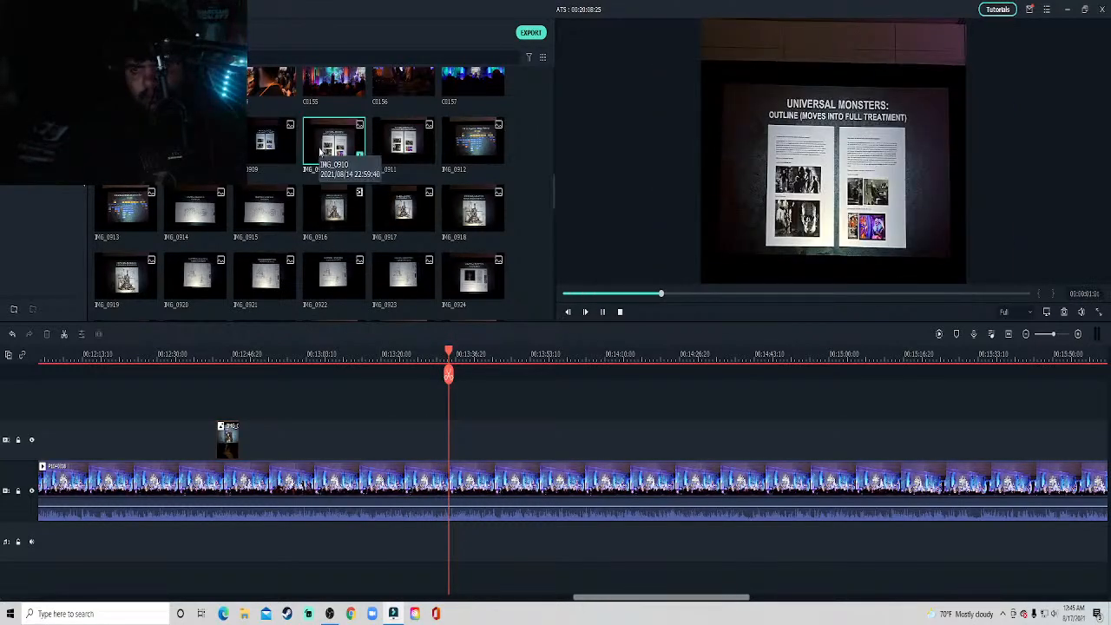
pyautogui.doubleClick(398, 150)
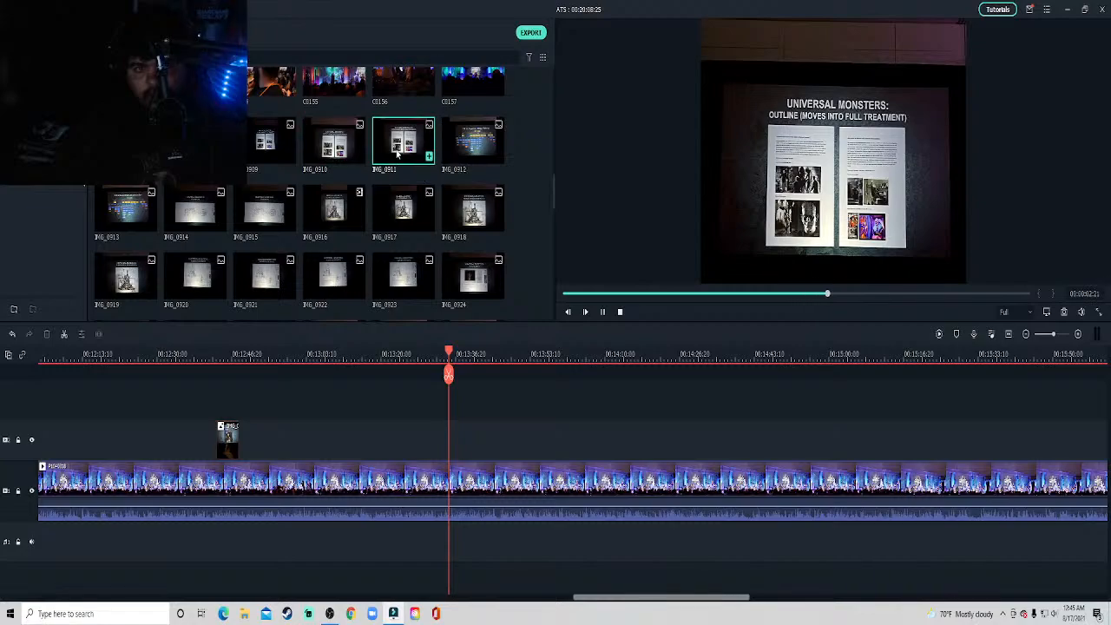
pyautogui.moveTo(401, 152); pyautogui.dragTo(460, 442)
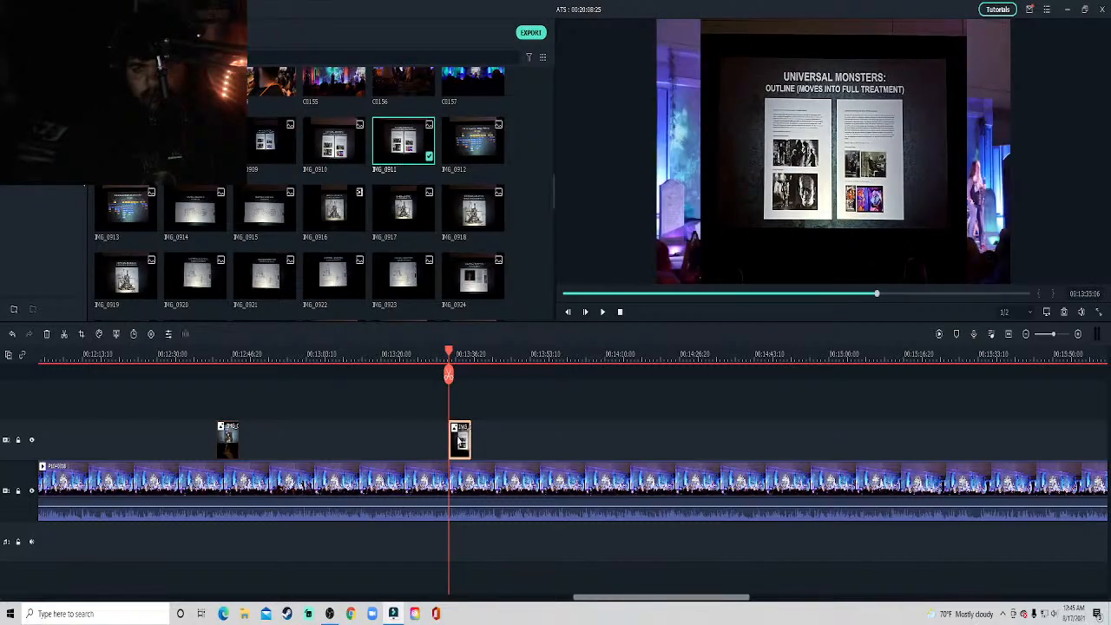
# Fit the IMG_0911 overlay to the frame and crop it around the Universal Monsters outline slide at 3467 x 1929.
pyautogui.rightClick(460, 441)
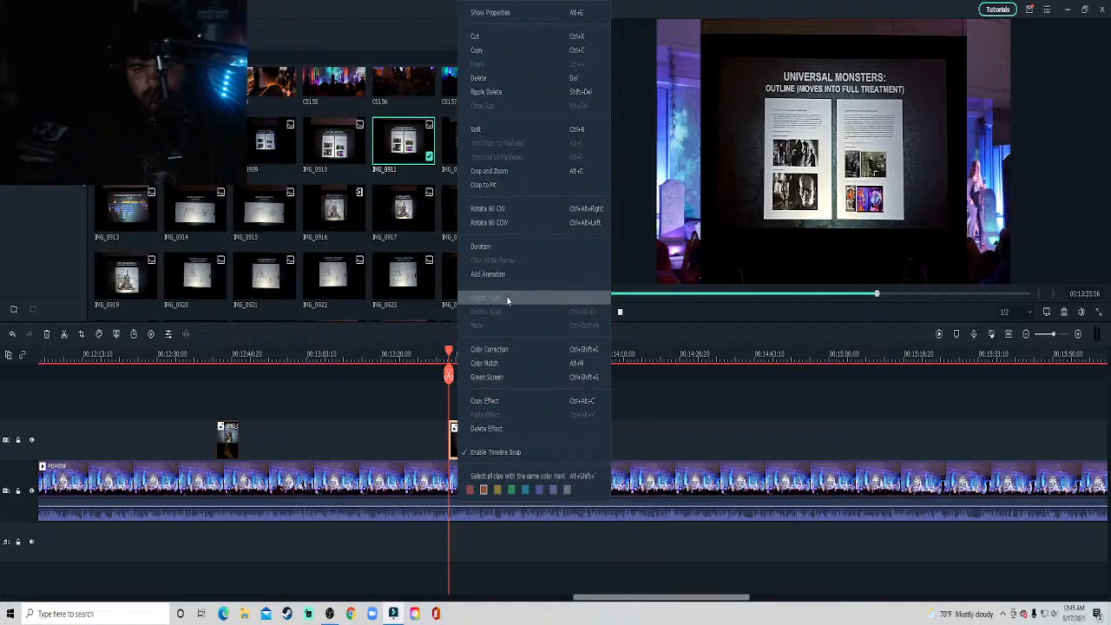
pyautogui.click(502, 184)
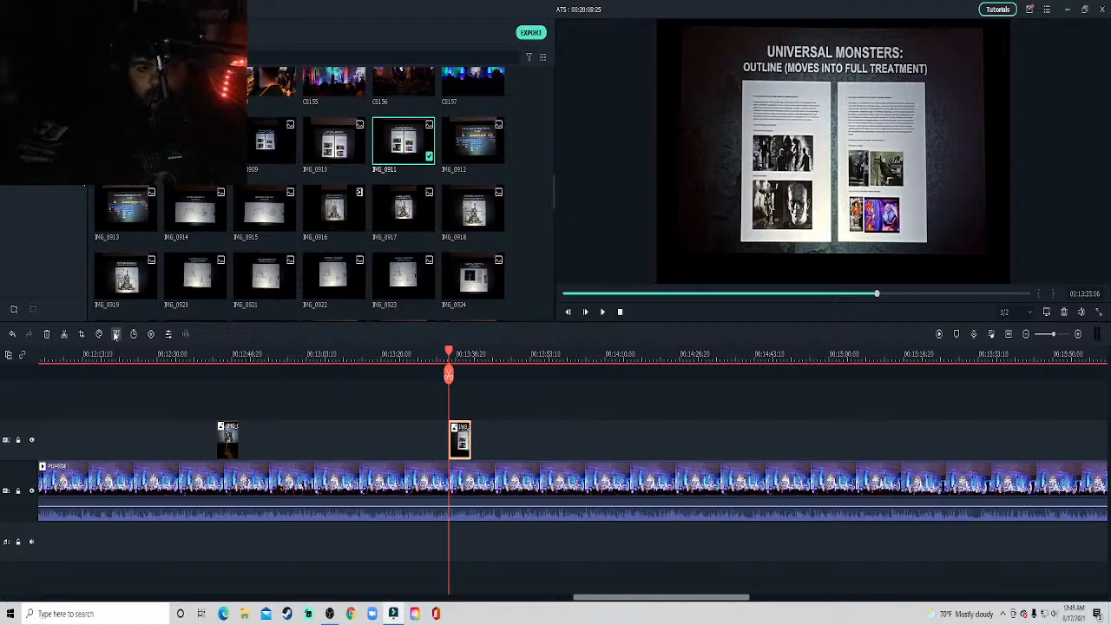
pyautogui.click(82, 334)
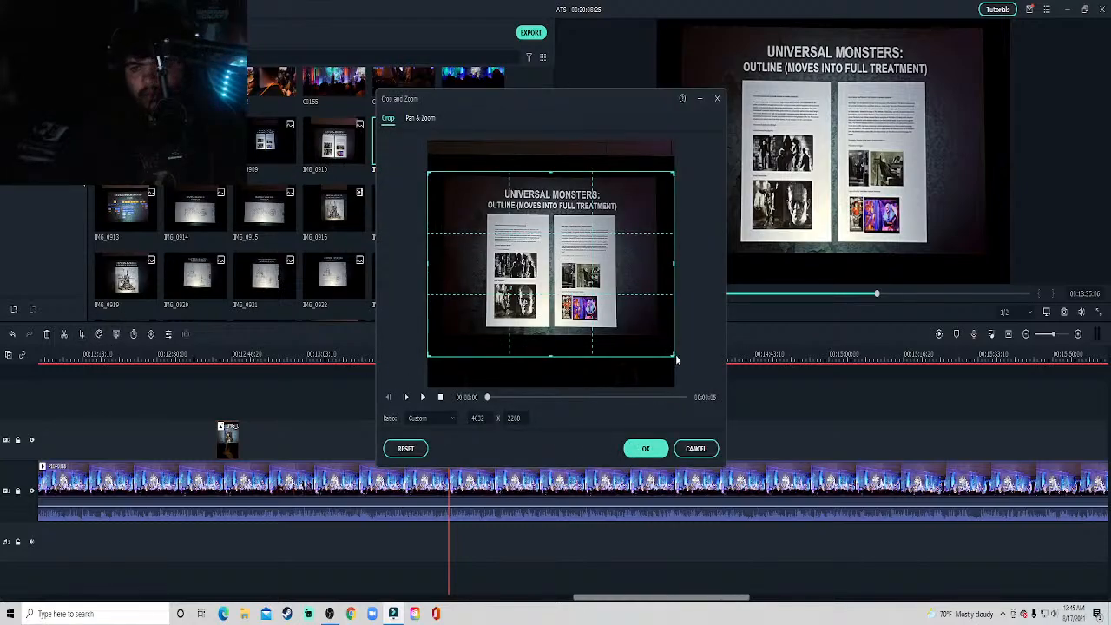
pyautogui.moveTo(673, 354); pyautogui.dragTo(660, 338)
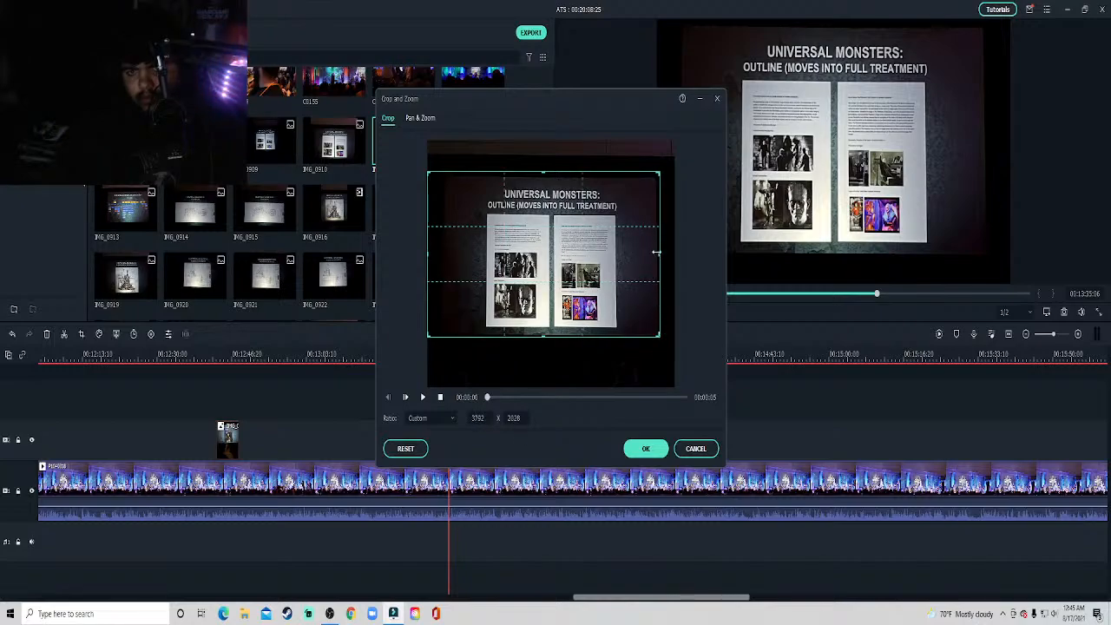
pyautogui.moveTo(657, 253); pyautogui.dragTo(655, 257)
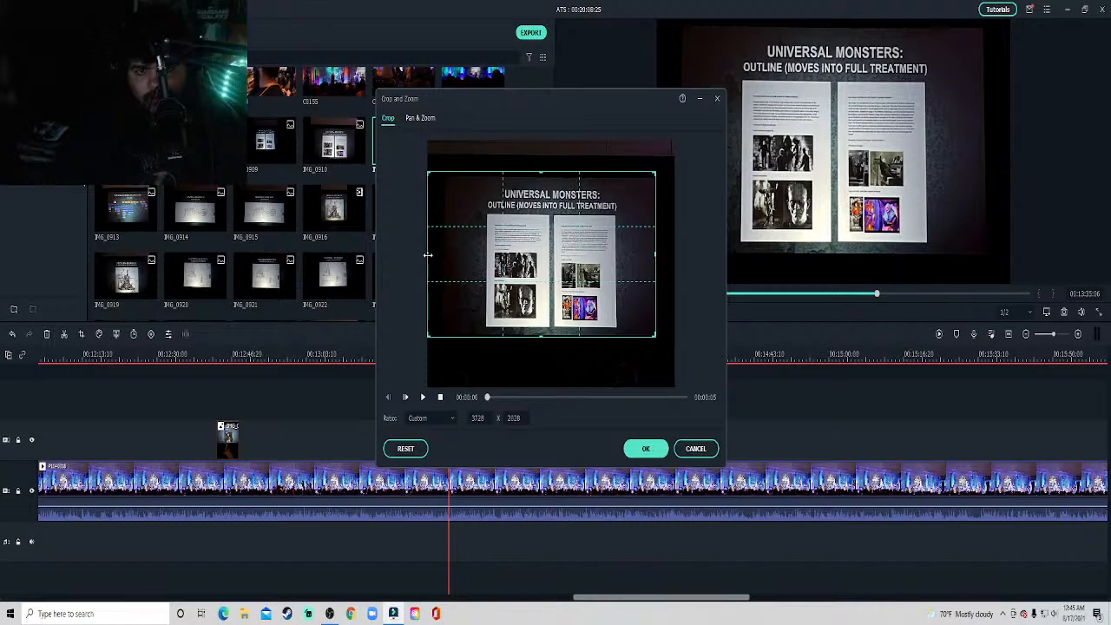
pyautogui.moveTo(428, 254); pyautogui.dragTo(442, 254)
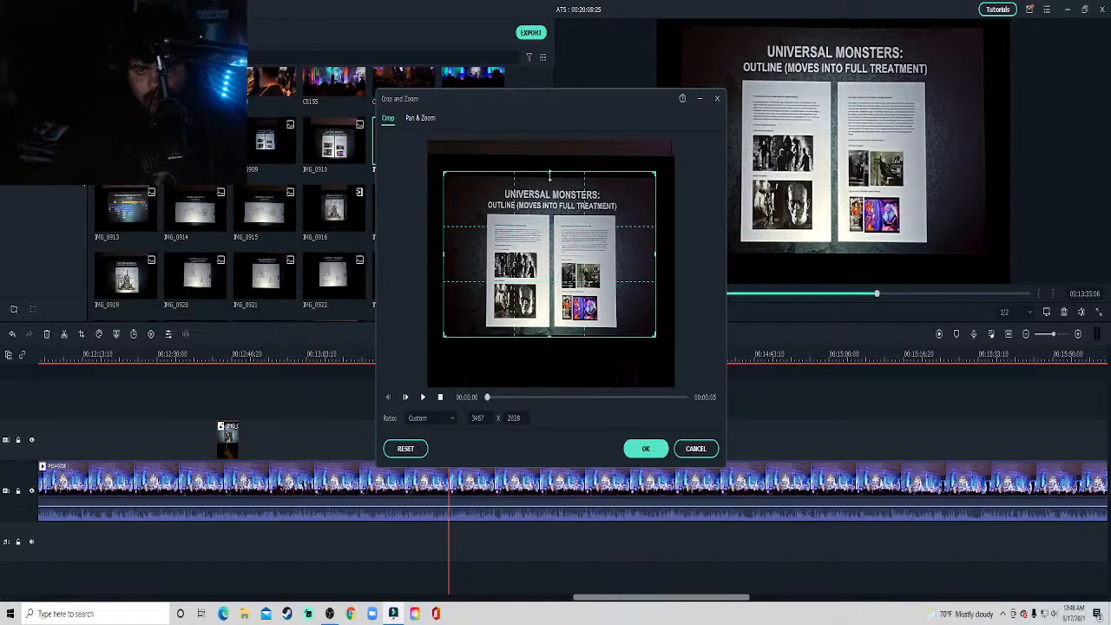
pyautogui.moveTo(550, 175); pyautogui.dragTo(550, 179)
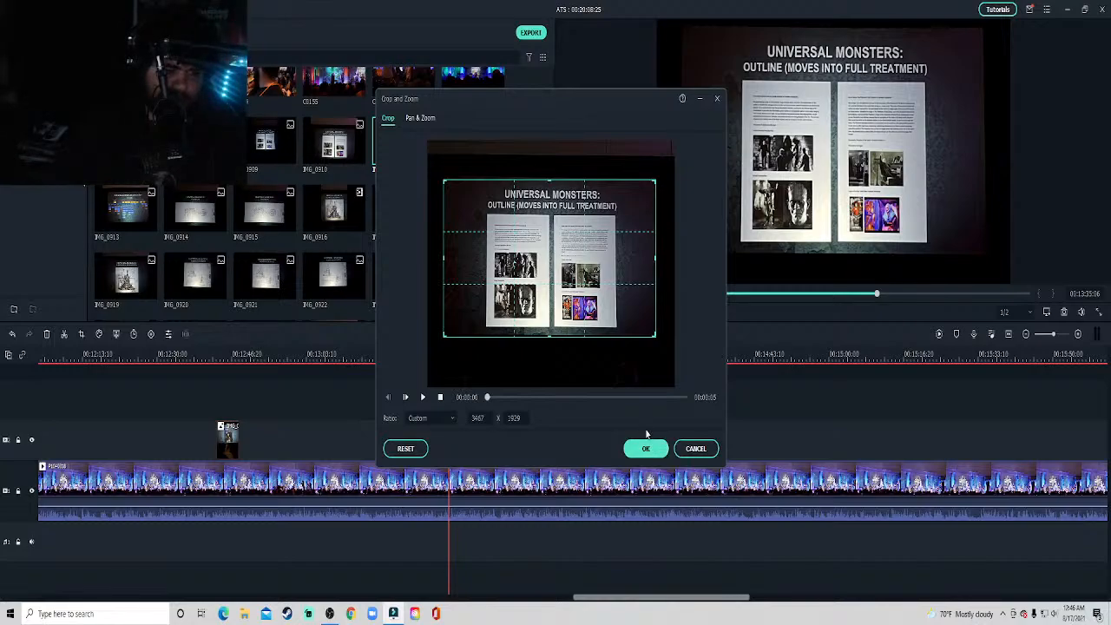
pyautogui.click(645, 447)
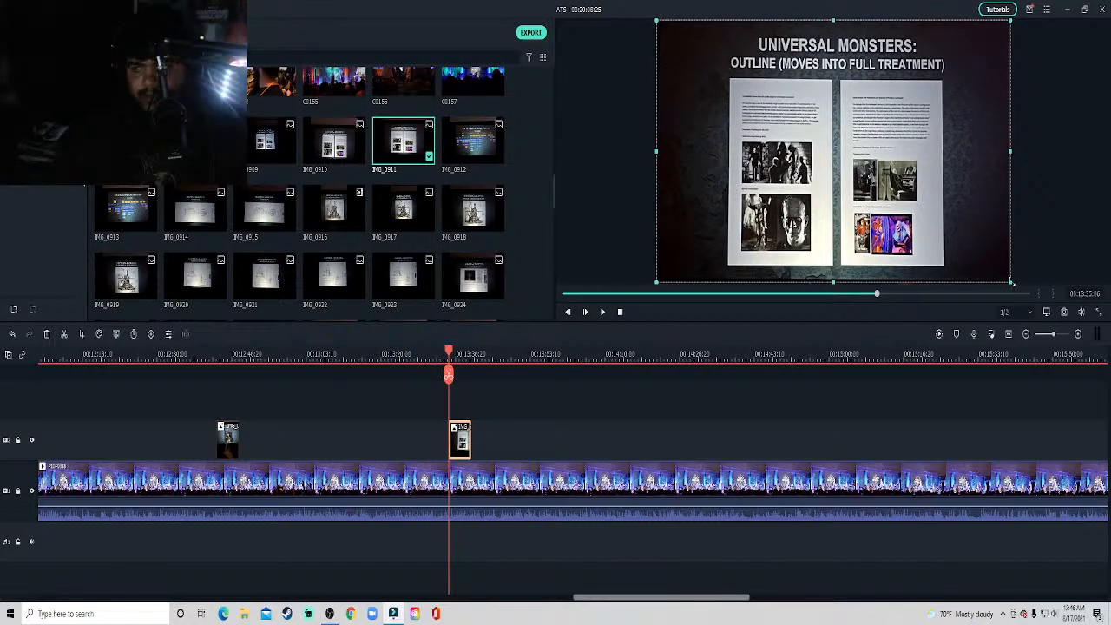
# Shrink the cropped outline slide to about half the frame's width and height in the video frame's upper-left corner.
pyautogui.moveTo(1018, 283); pyautogui.dragTo(740, 154)
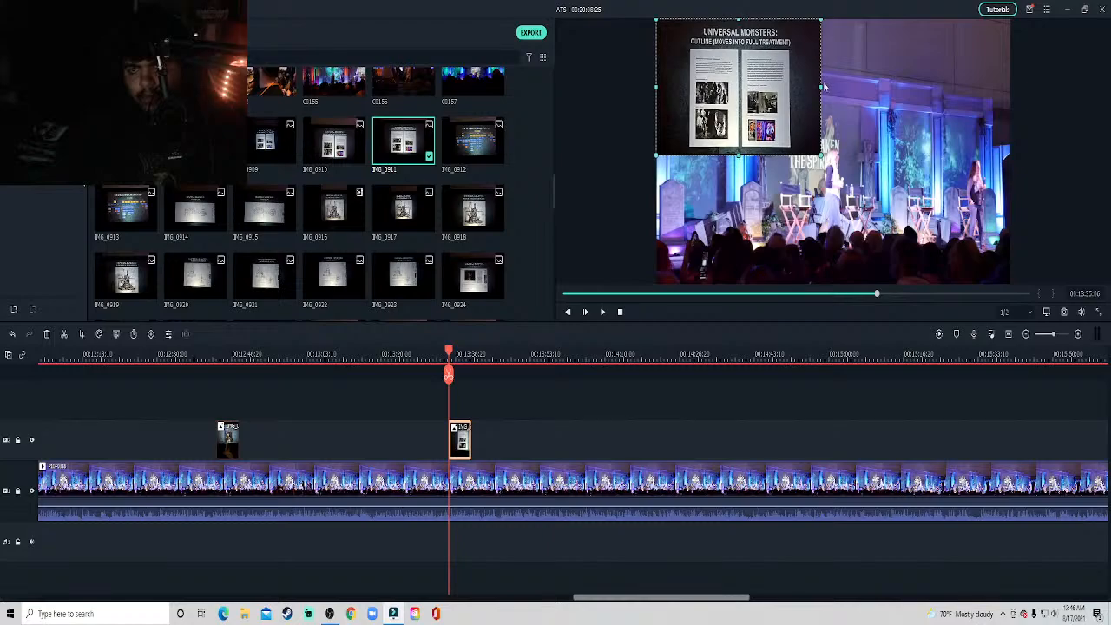
pyautogui.moveTo(821, 88); pyautogui.dragTo(827, 92)
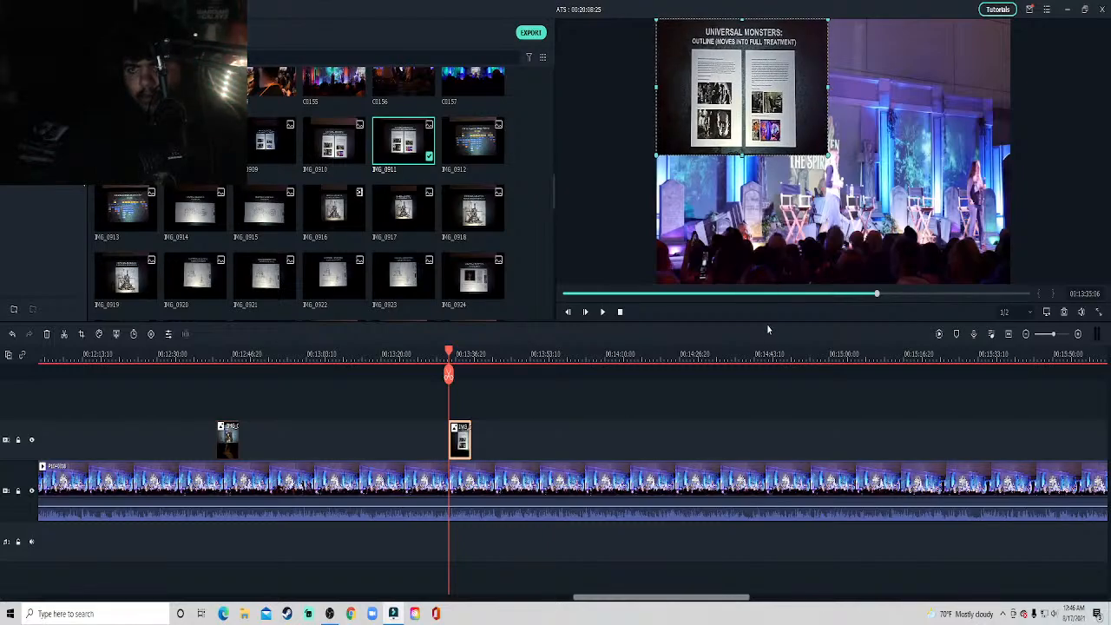
pyautogui.click(759, 389)
# Listen to the stage clip from the outline slide overlay through to about 14:02.
pyautogui.press('space')
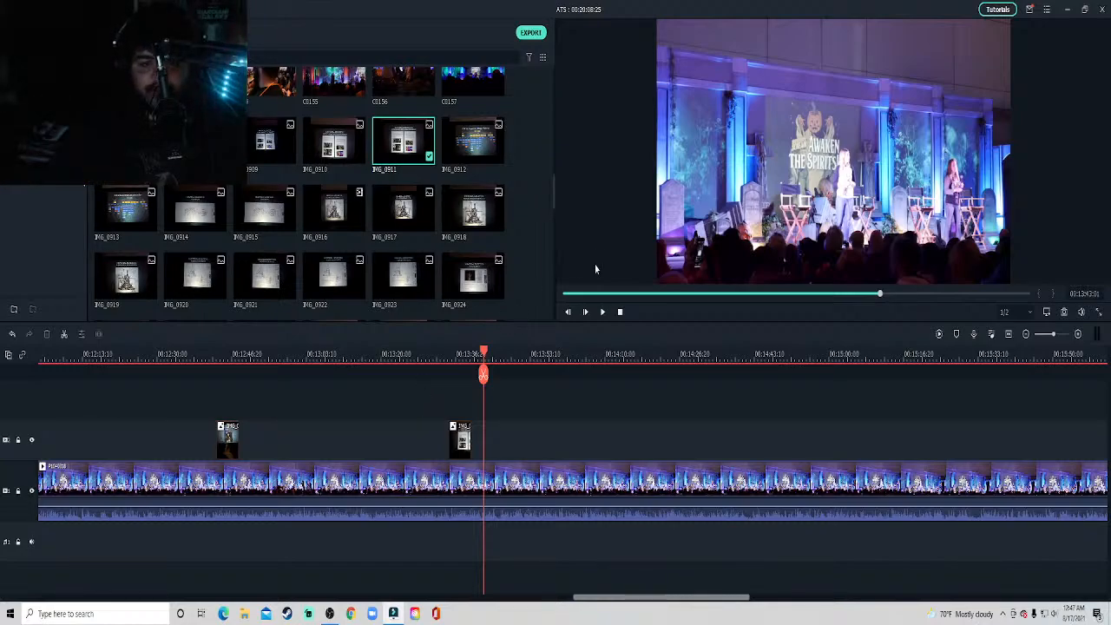
pyautogui.press('space')
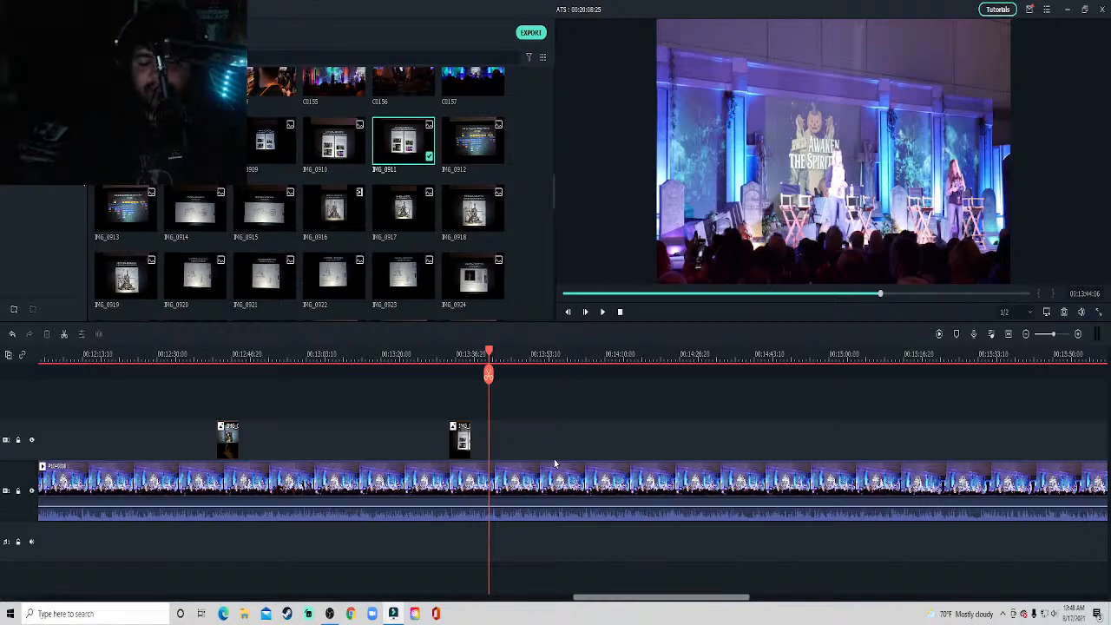
pyautogui.press('space')
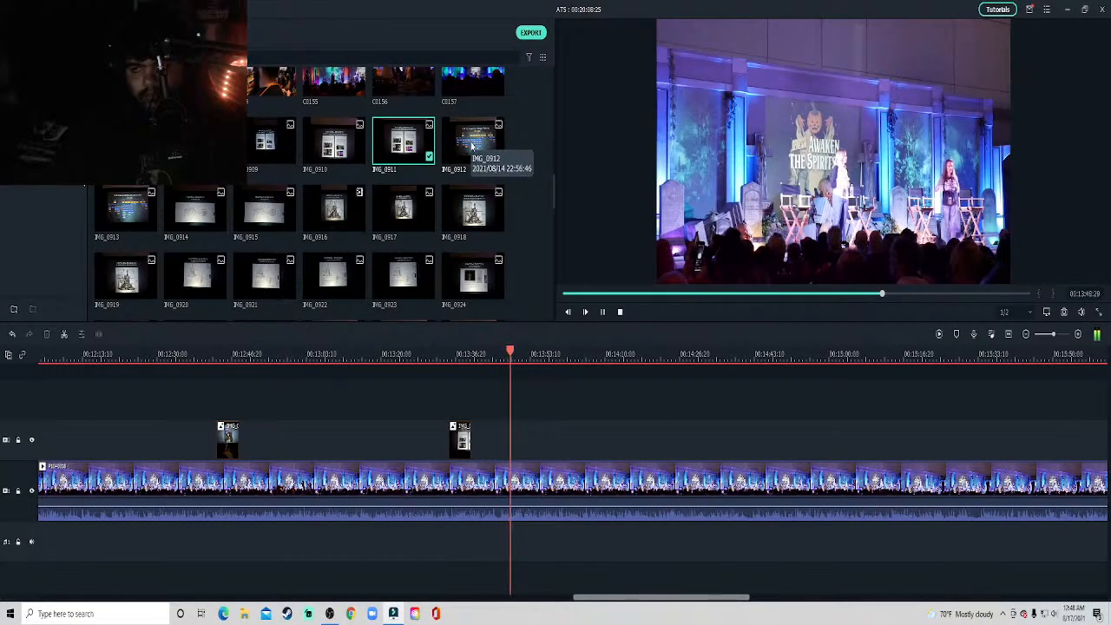
pyautogui.press('space')
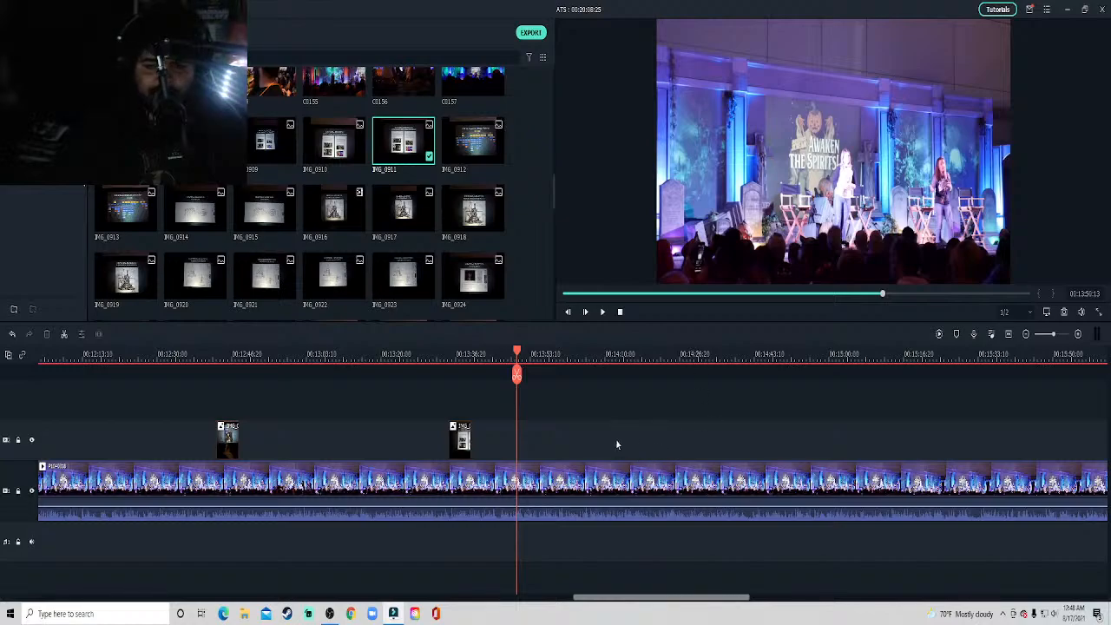
pyautogui.press('space')
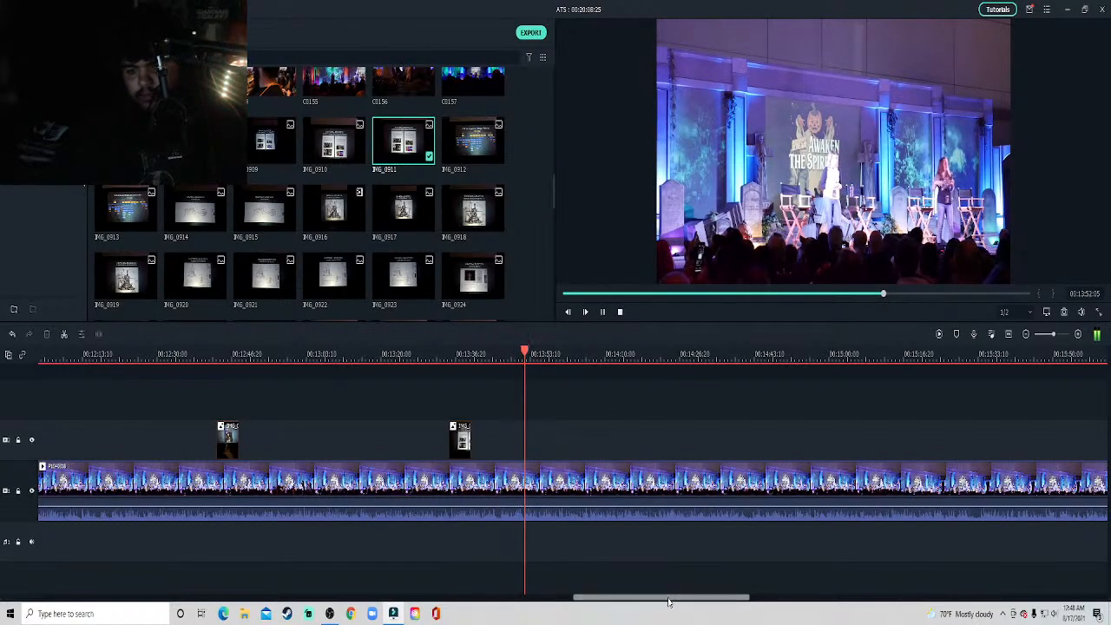
pyautogui.moveTo(668, 602); pyautogui.dragTo(703, 602)
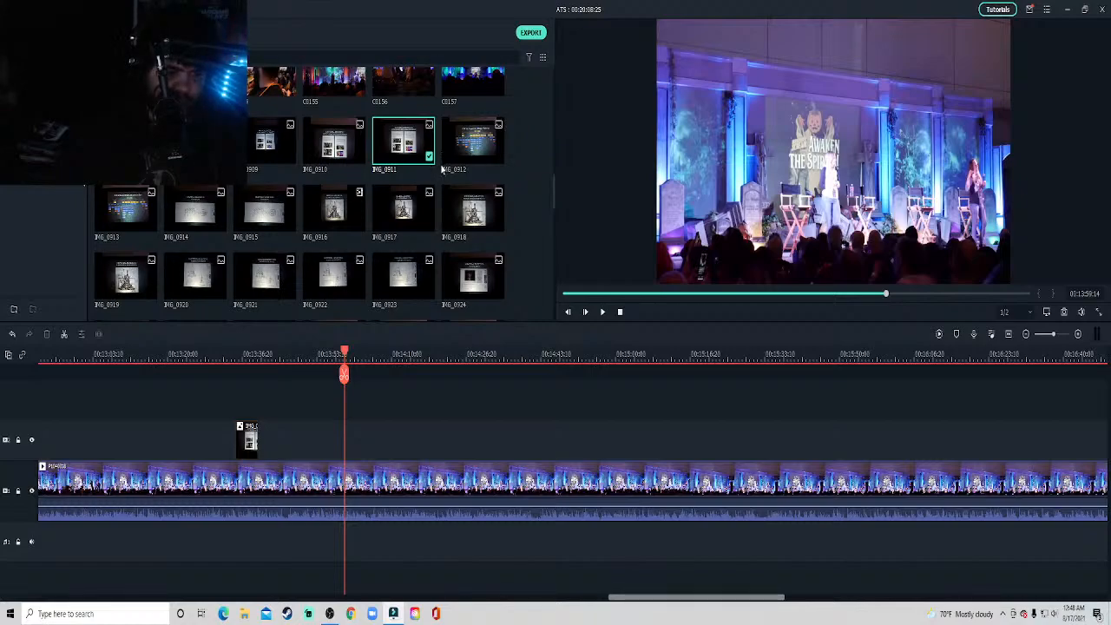
pyautogui.press('space')
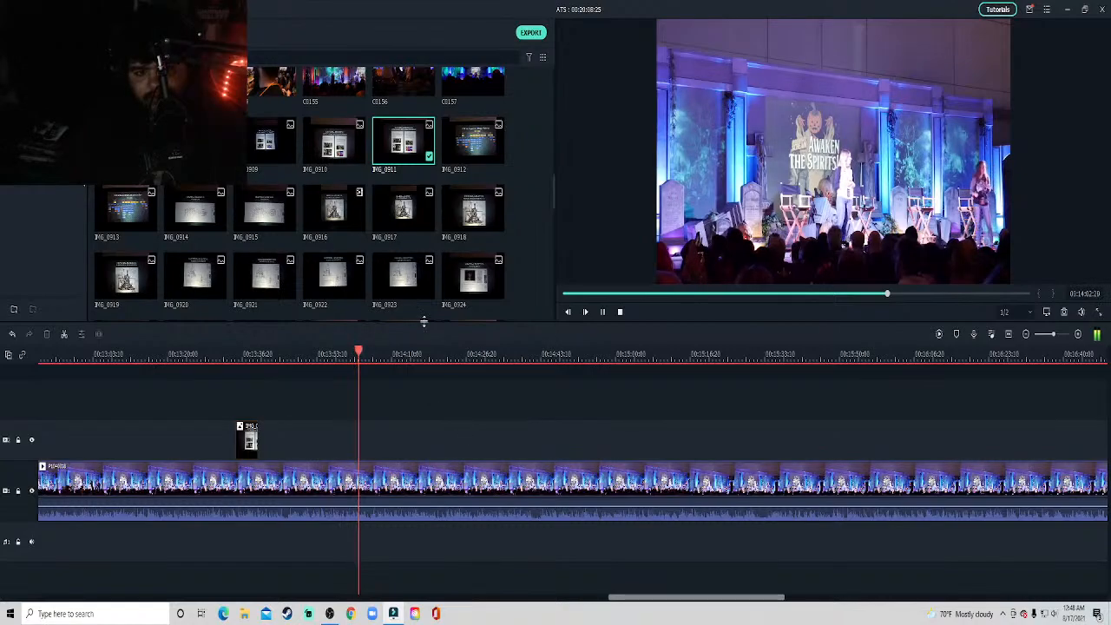
# Skim the stage clip between about 14:10 and 14:38 and stop at about 14:25, where the next slide belongs.
pyautogui.click(426, 359)
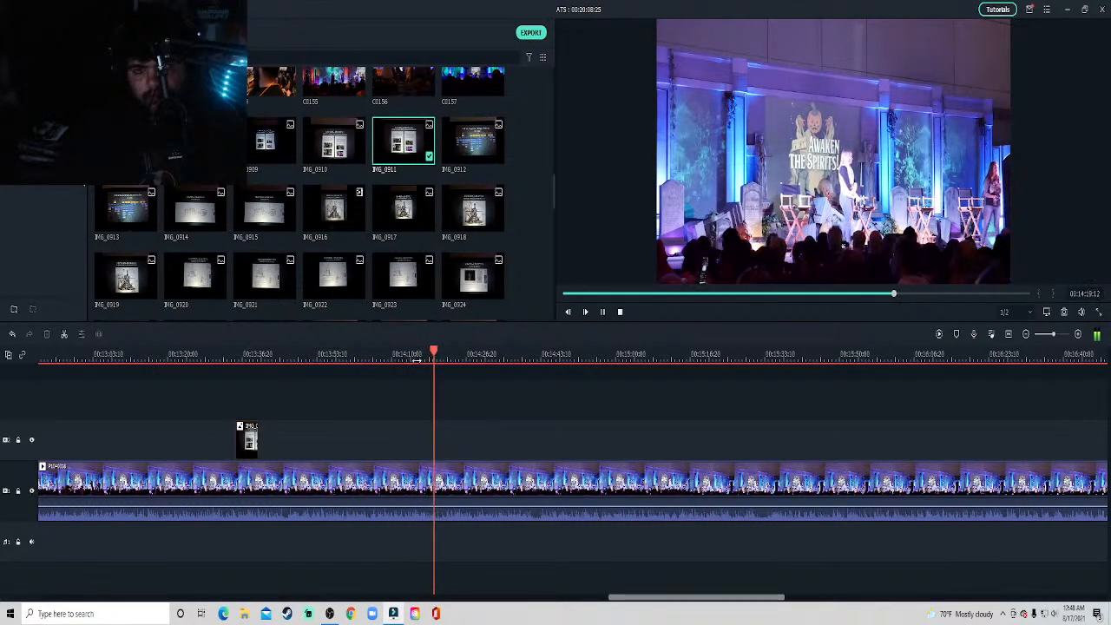
pyautogui.click(410, 360)
pyautogui.click(472, 361)
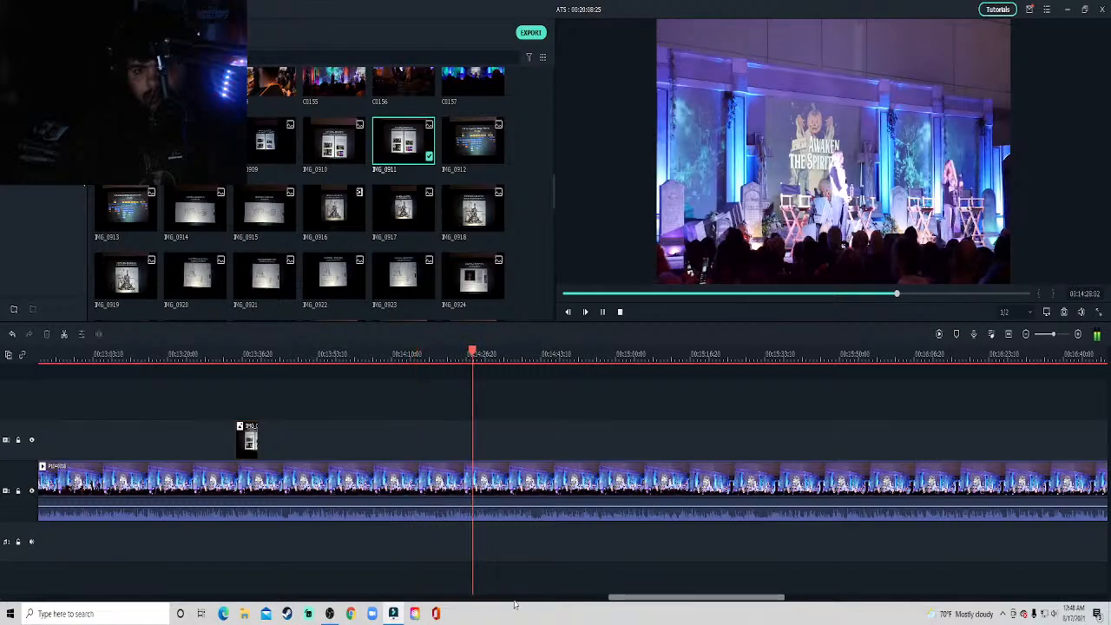
pyautogui.moveTo(680, 599); pyautogui.dragTo(695, 599)
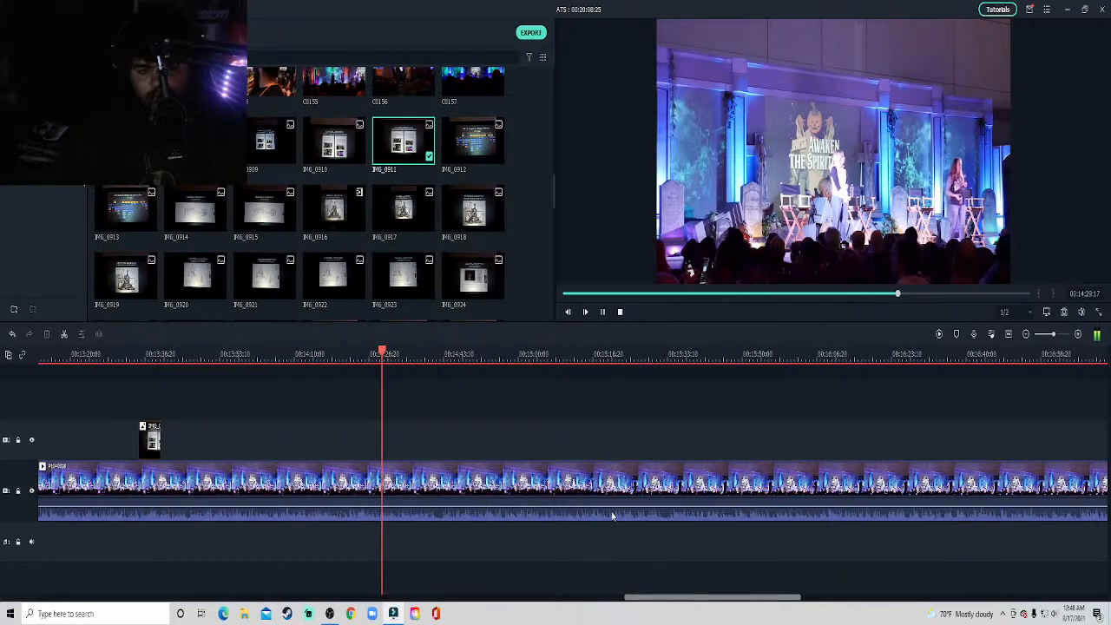
pyautogui.click(407, 358)
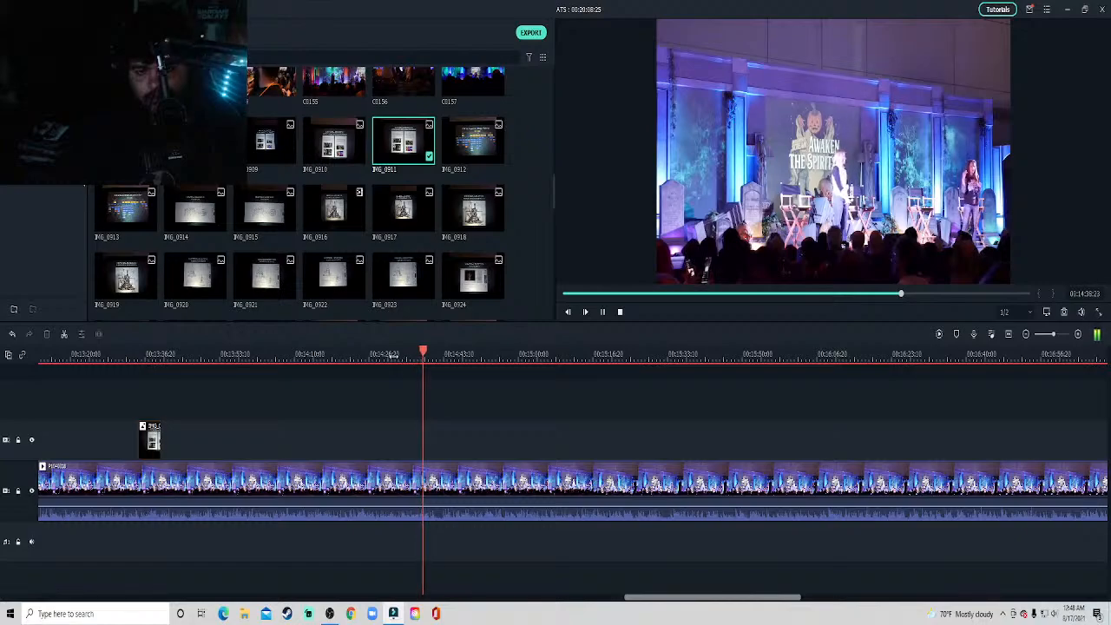
pyautogui.click(394, 356)
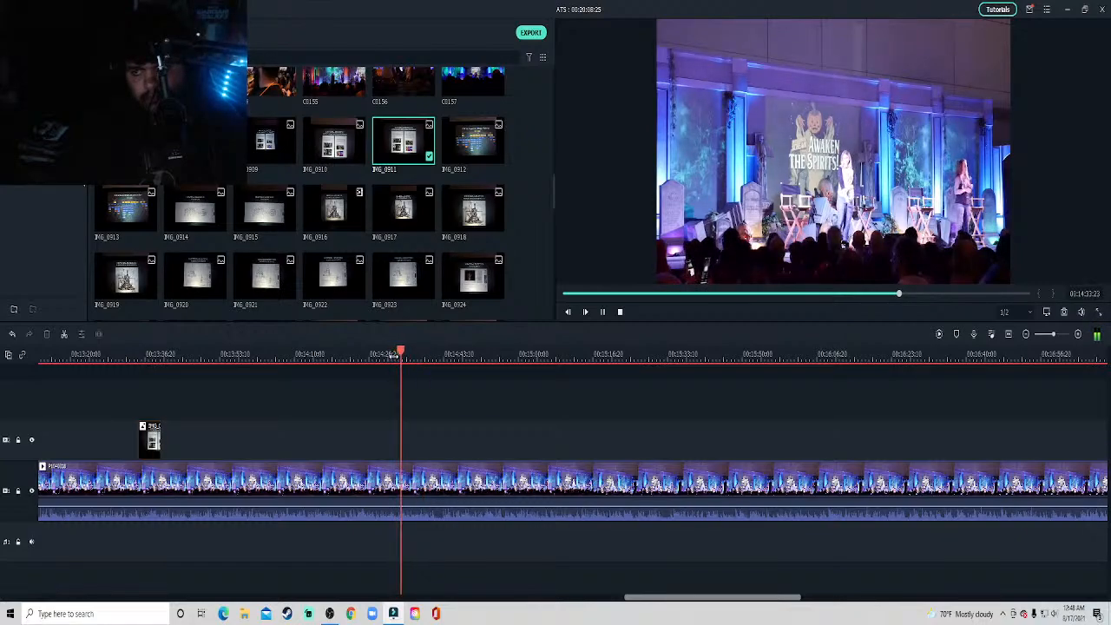
pyautogui.click(343, 356)
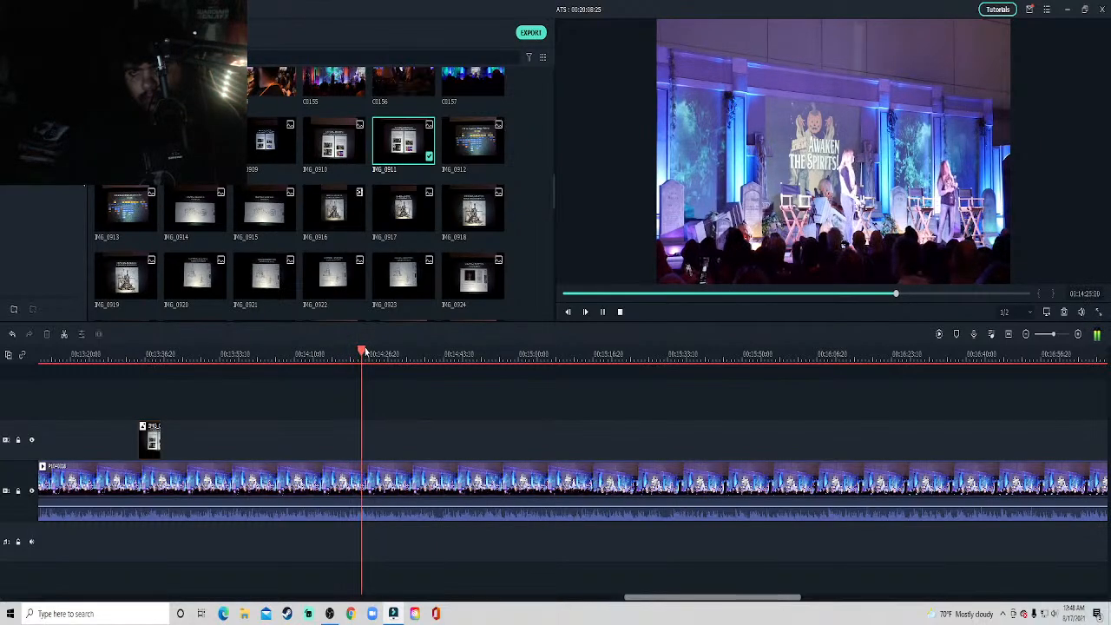
pyautogui.press('space')
# Place slide photo IMG_0912 on the track above the stage clip at about 14:25 and crop it to fit the frame.
pyautogui.moveTo(474, 143); pyautogui.dragTo(368, 438)
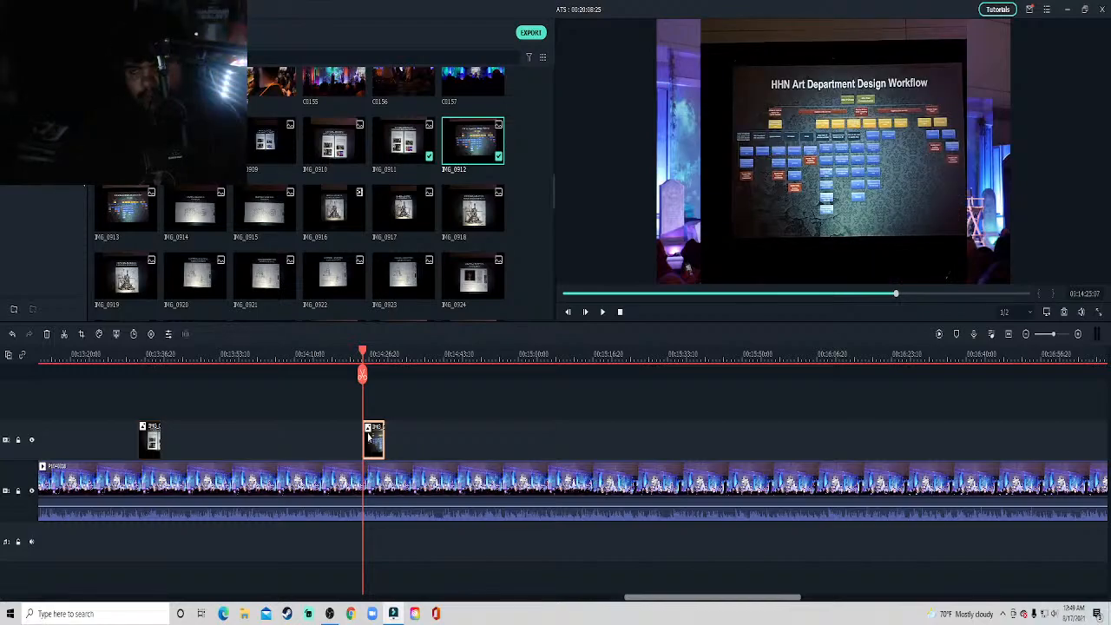
pyautogui.rightClick(374, 448)
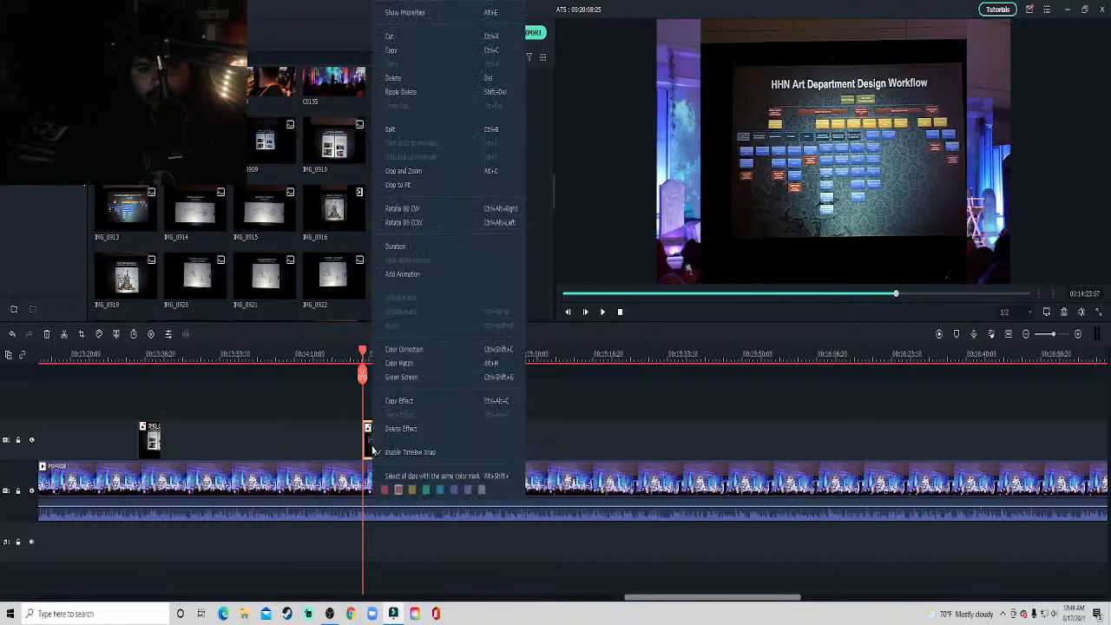
pyautogui.click(408, 184)
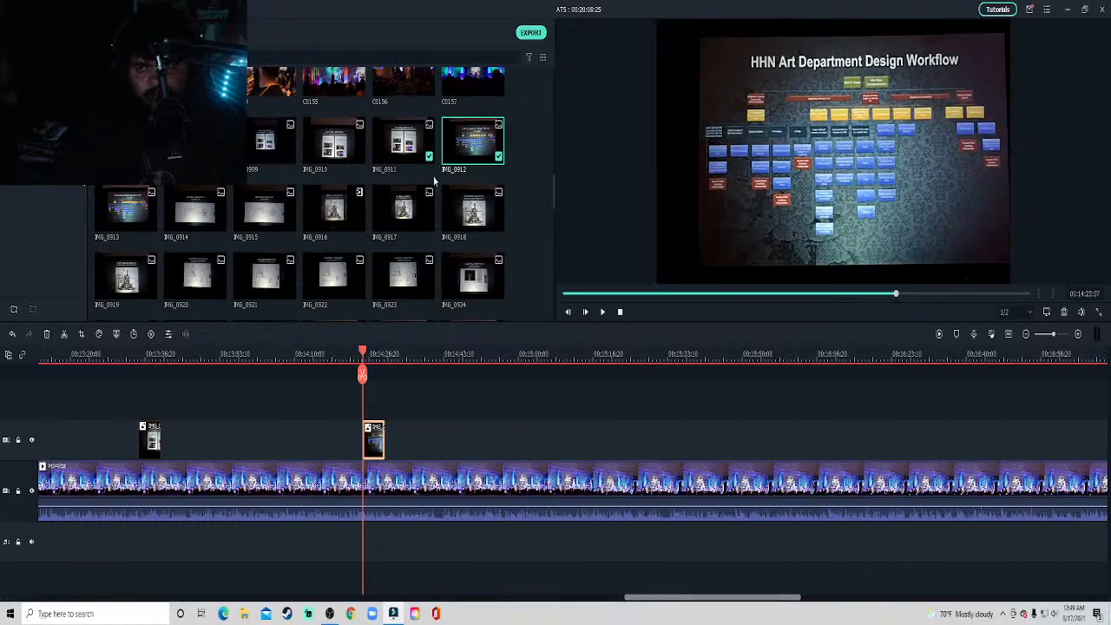
# Crop the design workflow overlay tightly around its slide and shrink it to about half size in the video frame's upper-left corner.
pyautogui.click(81, 334)
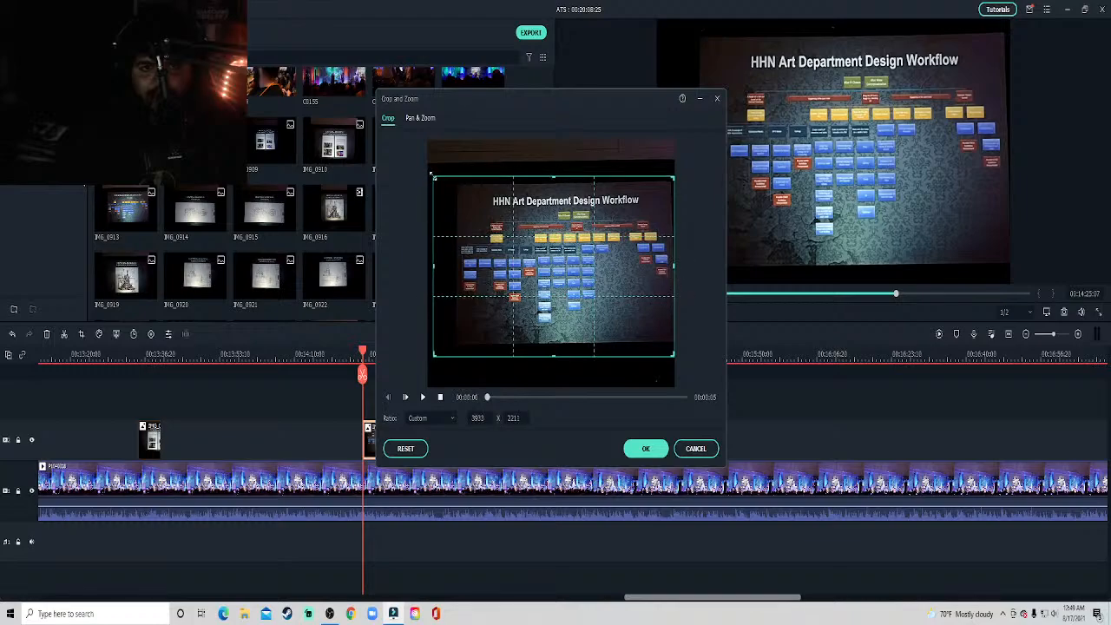
pyautogui.moveTo(429, 173); pyautogui.dragTo(456, 184)
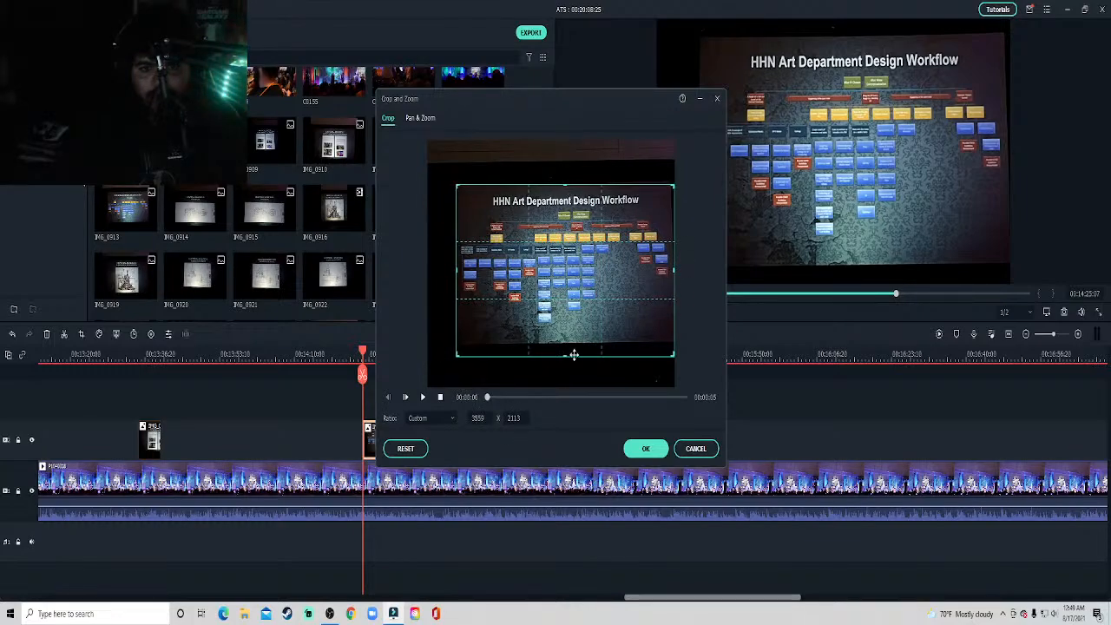
pyautogui.moveTo(566, 355); pyautogui.dragTo(565, 343)
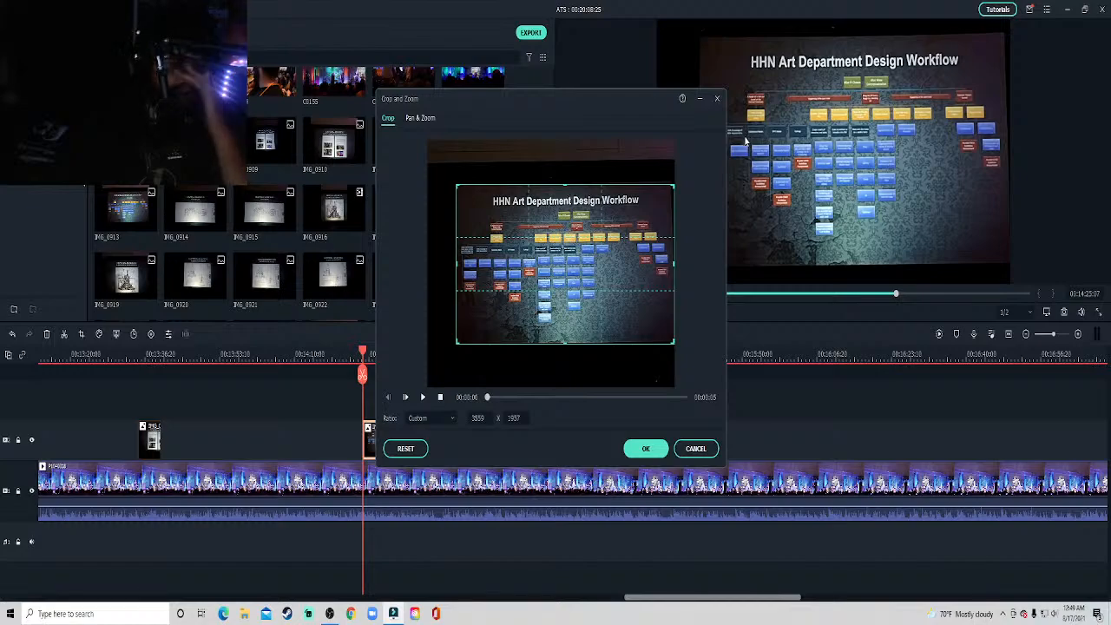
pyautogui.click(646, 448)
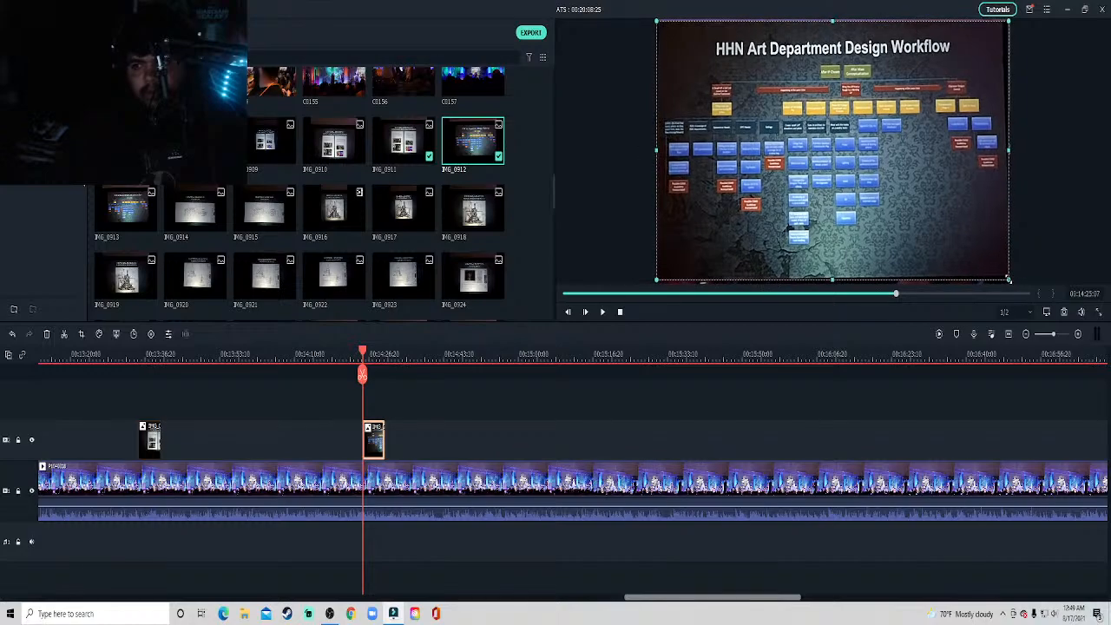
pyautogui.moveTo(1009, 281); pyautogui.dragTo(833, 150)
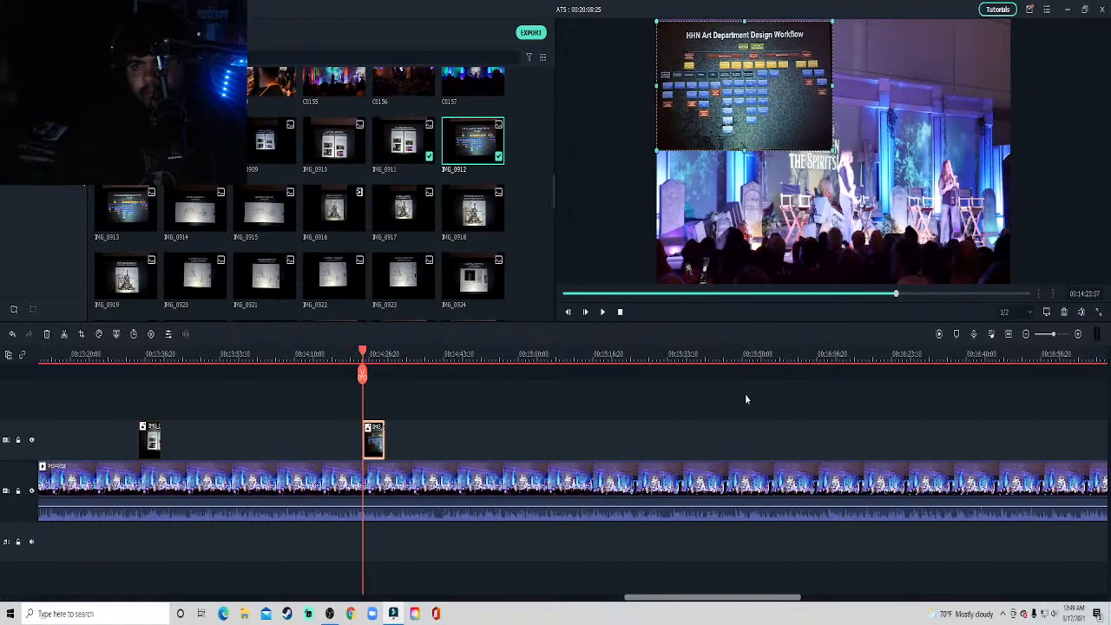
pyautogui.click(745, 393)
# Play the stage clip past the design workflow slide and listen through to about 14:43.
pyautogui.press('space')
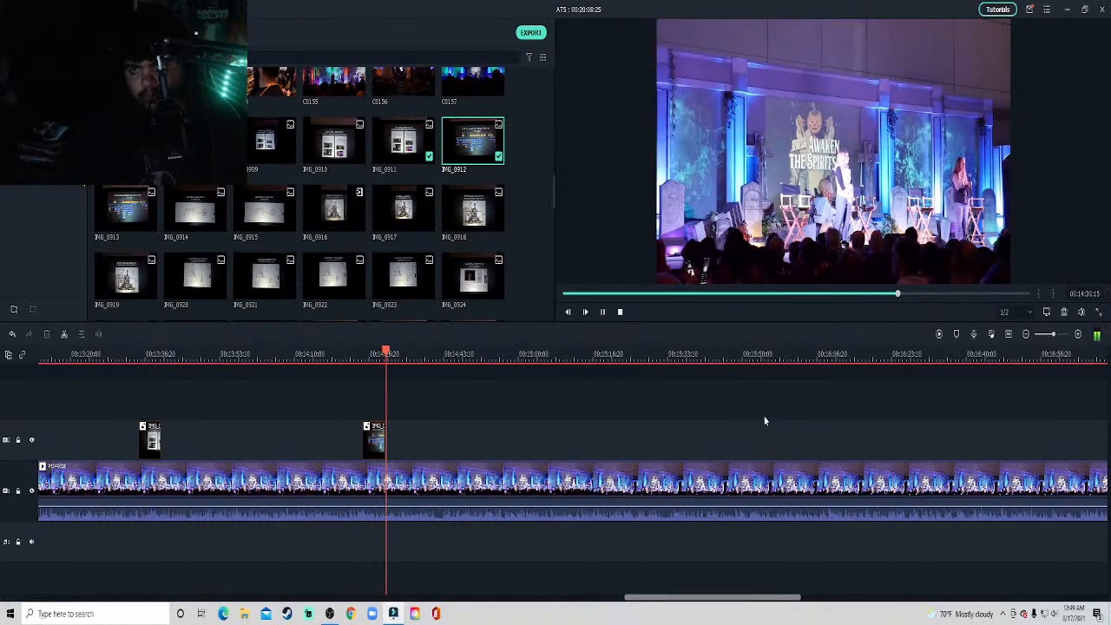
pyautogui.moveTo(745, 596); pyautogui.dragTo(749, 597)
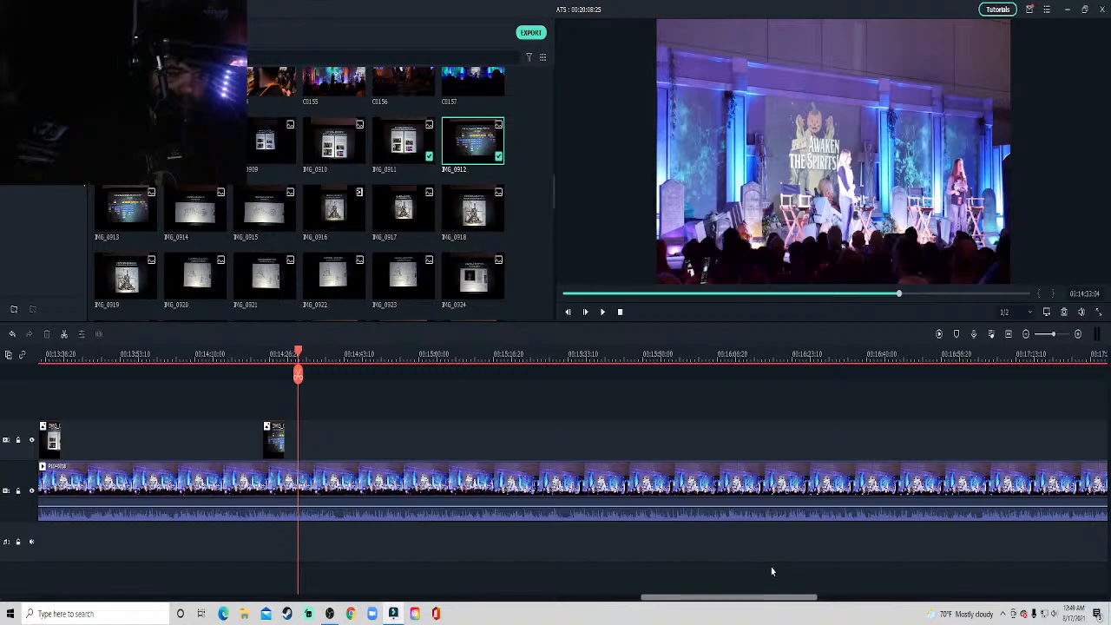
pyautogui.press('space')
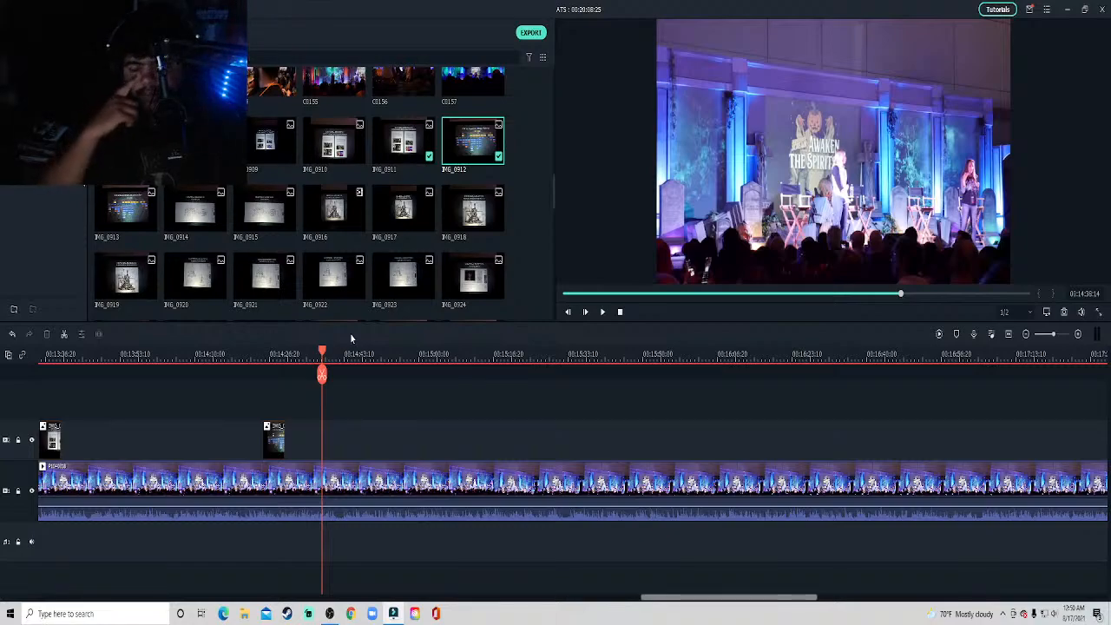
pyautogui.press('space')
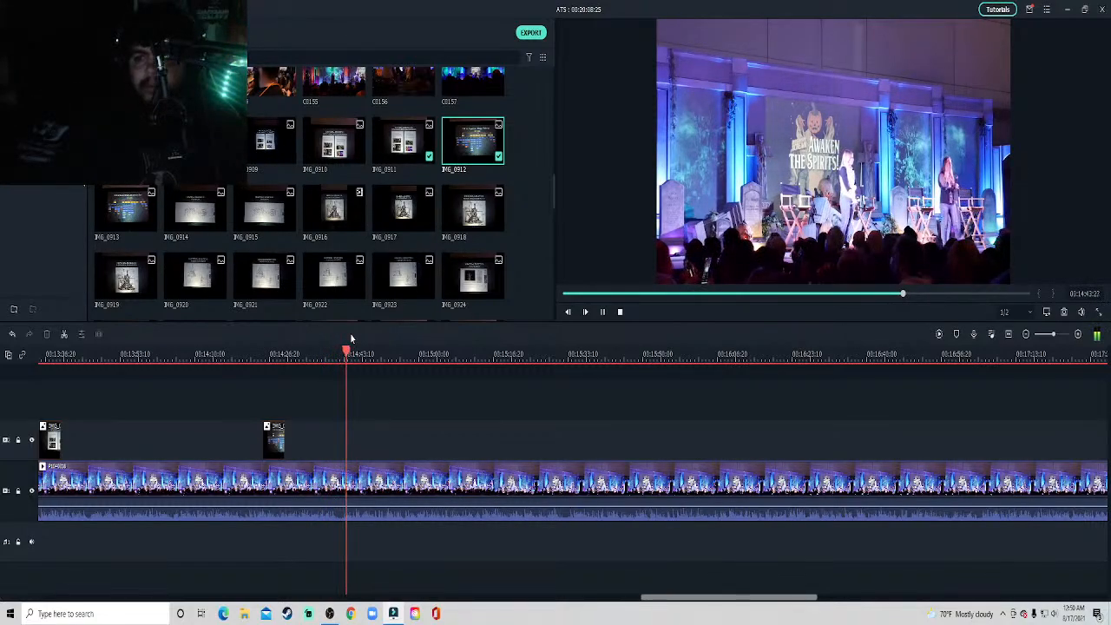
# Preview slide photo IMG_0914 and listen to the stage clip between about 14:45 and 14:58, stopping at about 14:51.
pyautogui.click(195, 211)
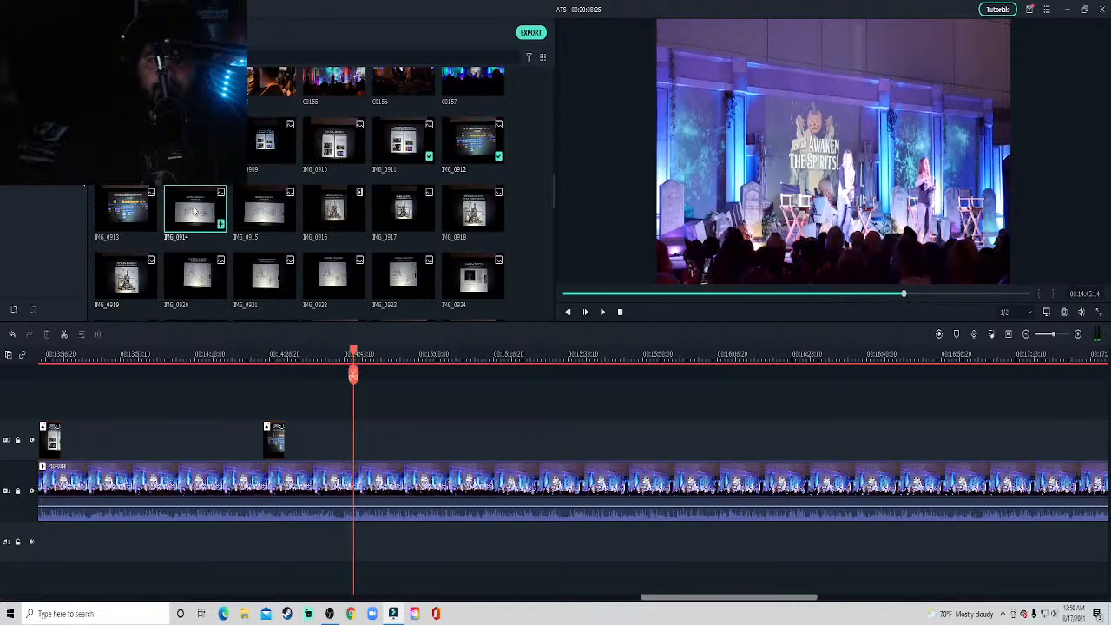
pyautogui.doubleClick(195, 211)
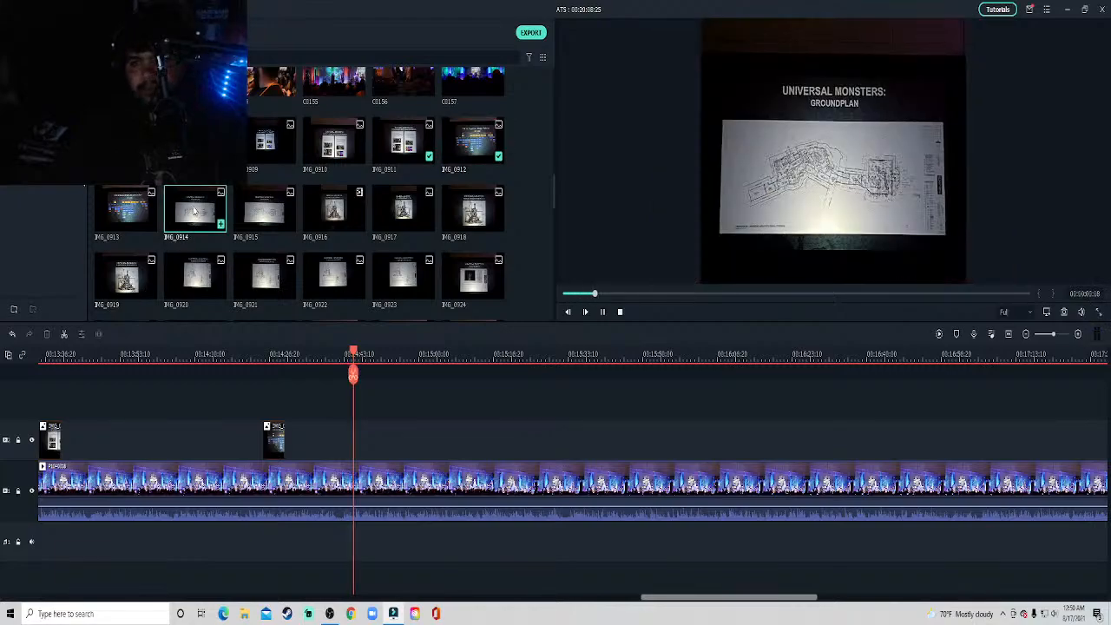
pyautogui.click(391, 407)
pyautogui.press('space')
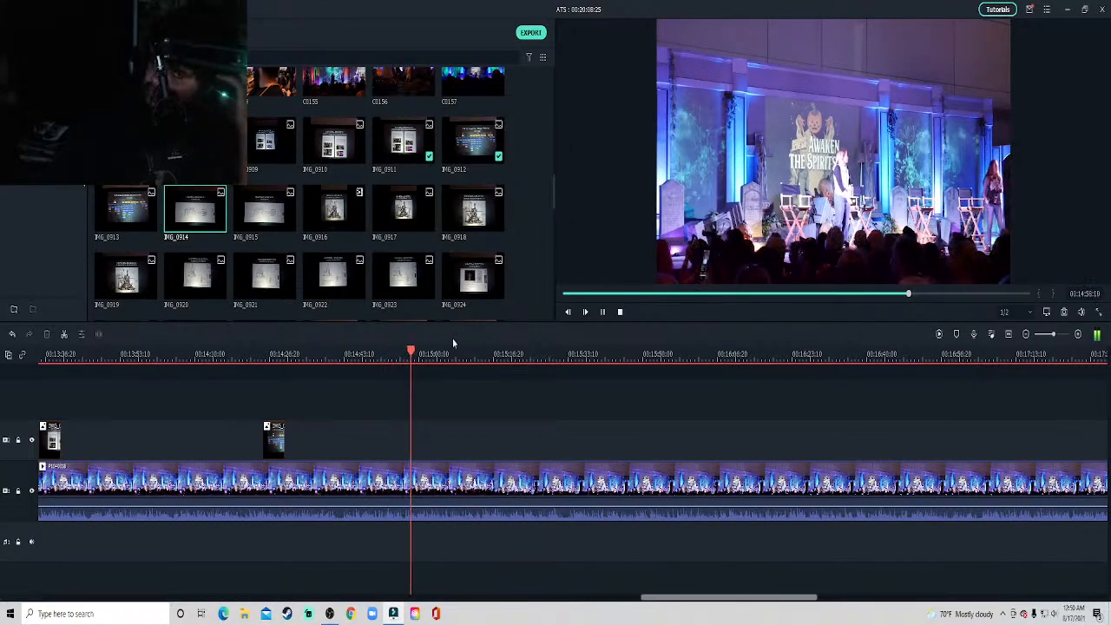
pyautogui.click(382, 353)
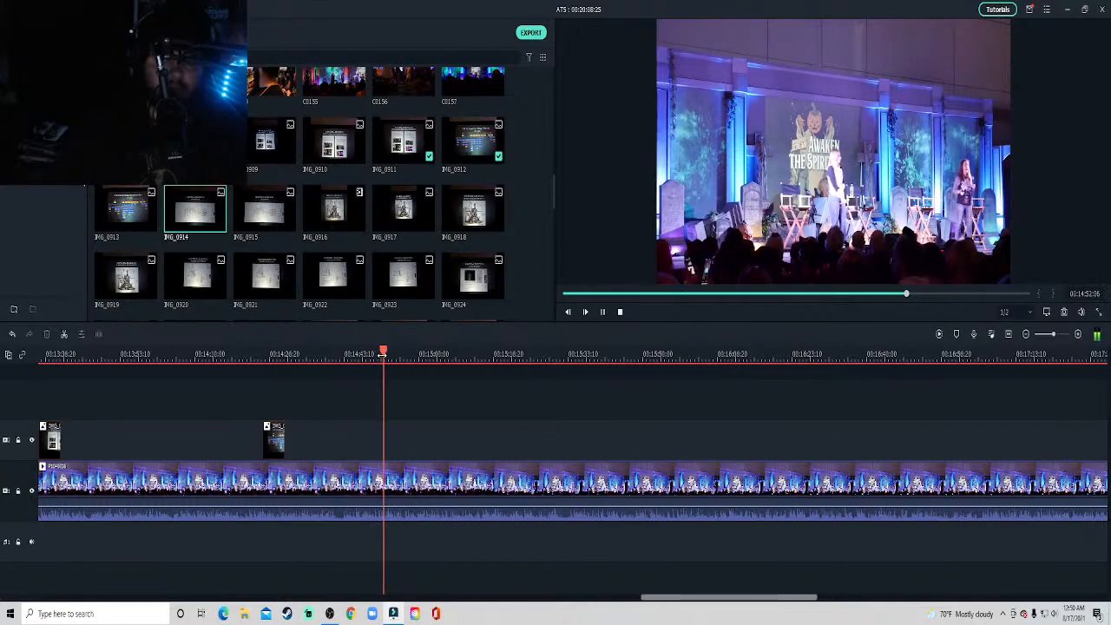
pyautogui.click(367, 353)
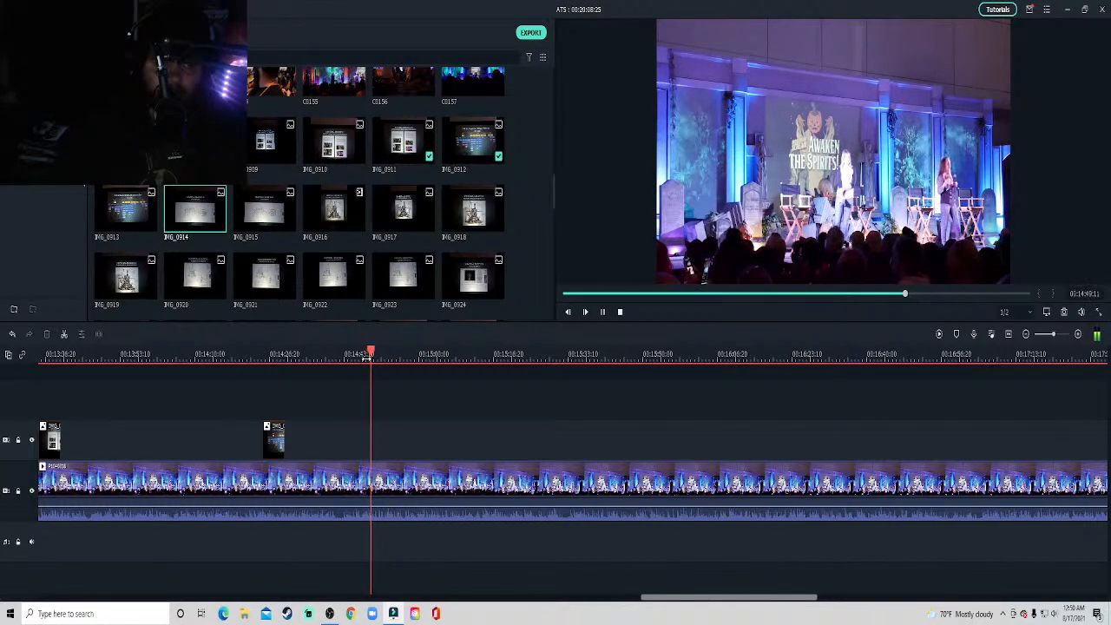
pyautogui.press('space')
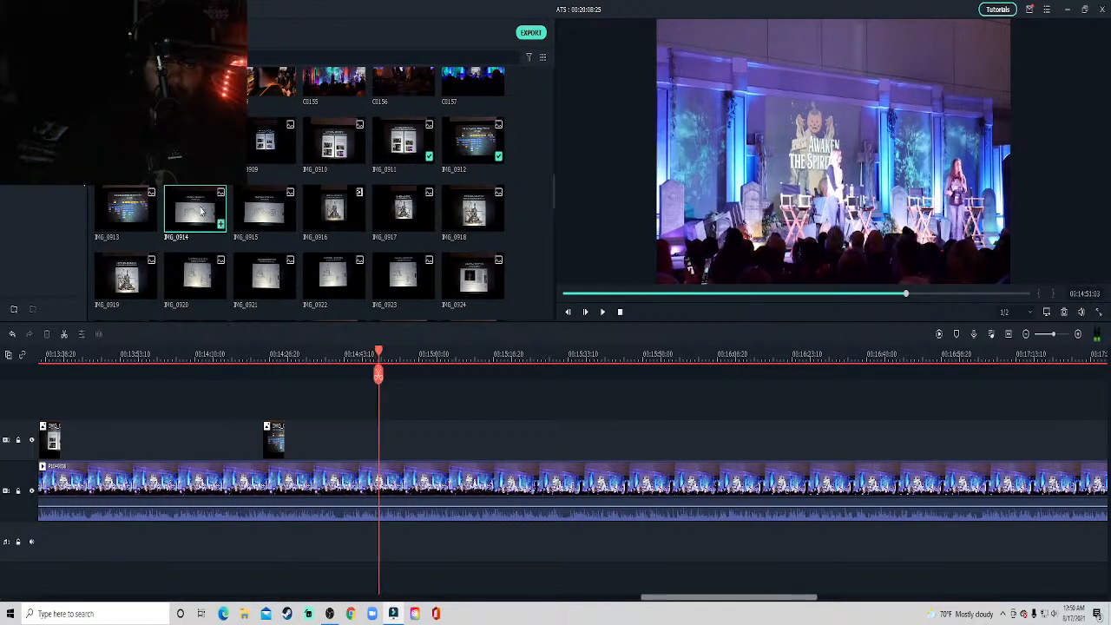
# Preview slide photos IMG_0914 through IMG_0917 to compare the groundplan and façade sketch slides with the discussion.
pyautogui.click(201, 211)
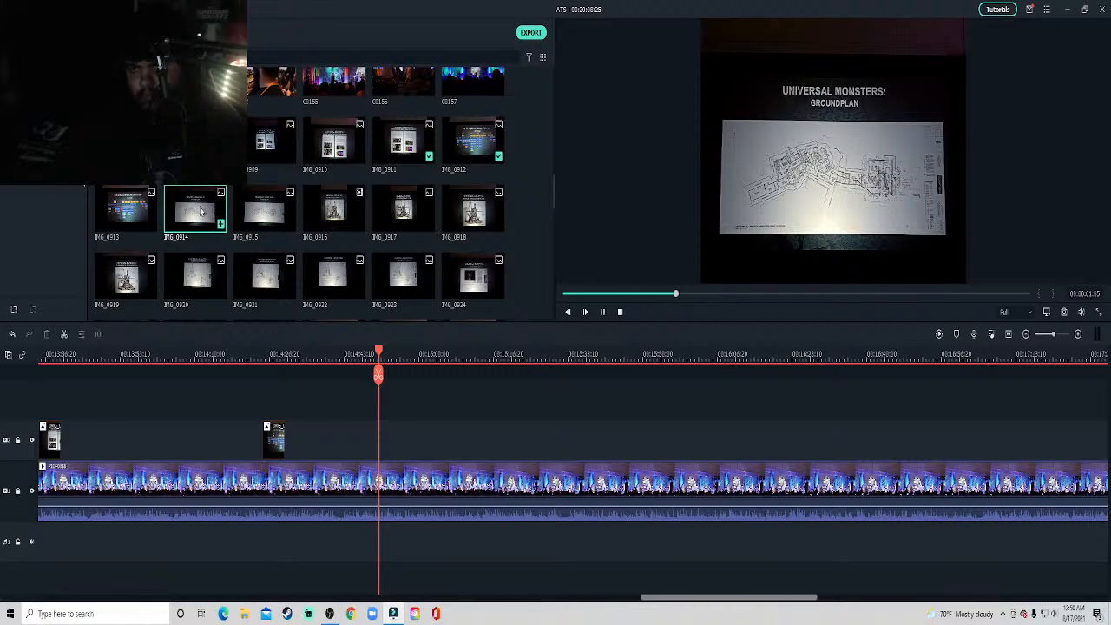
pyautogui.click(268, 229)
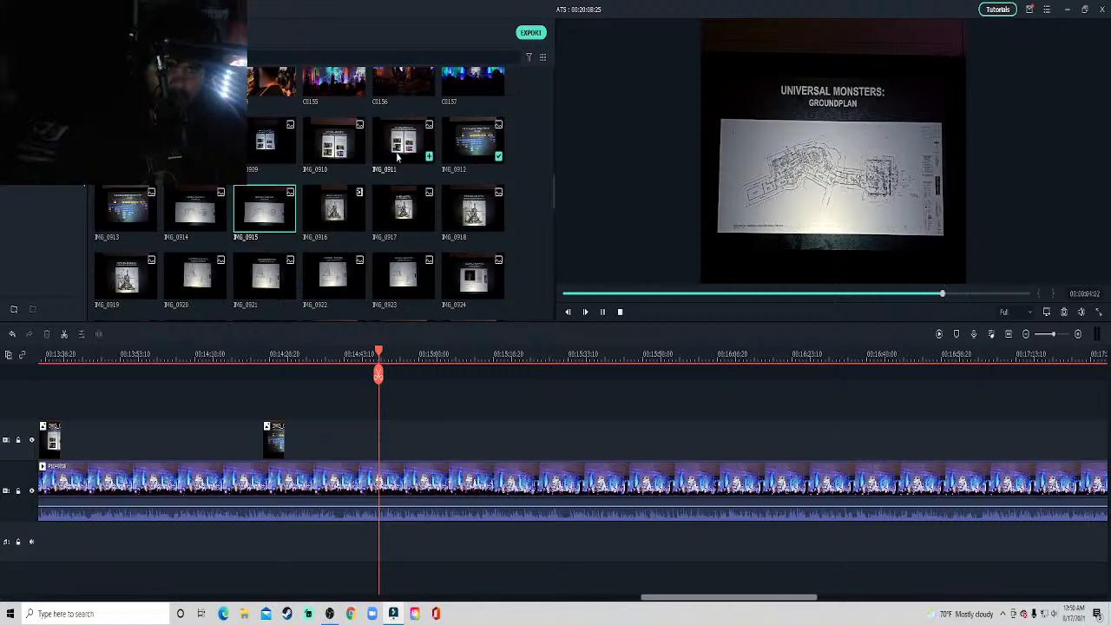
pyautogui.click(327, 211)
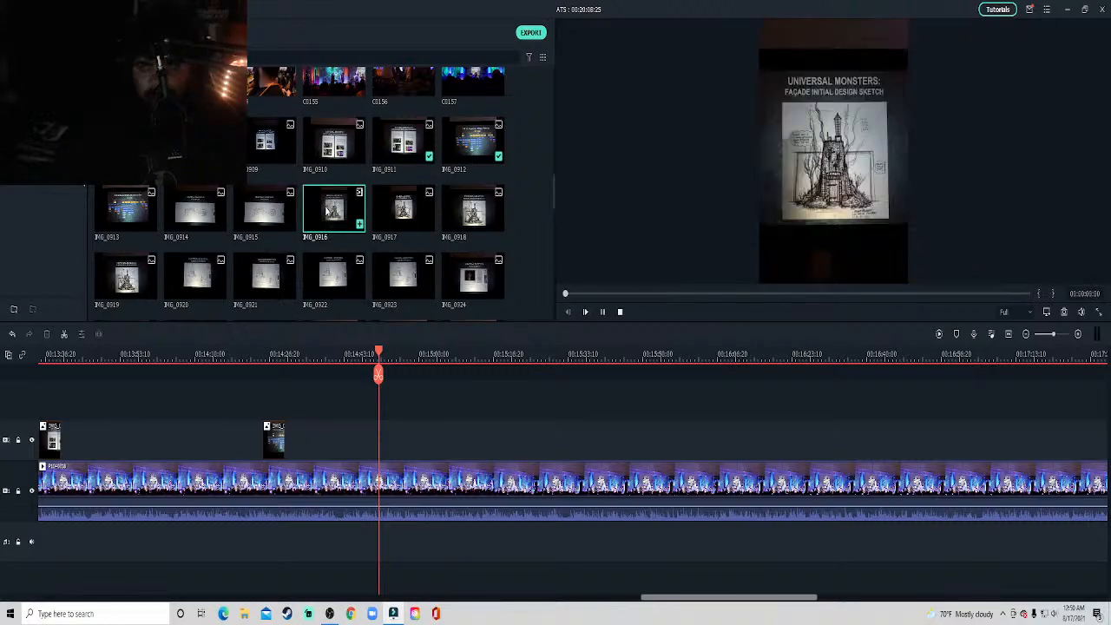
pyautogui.click(402, 221)
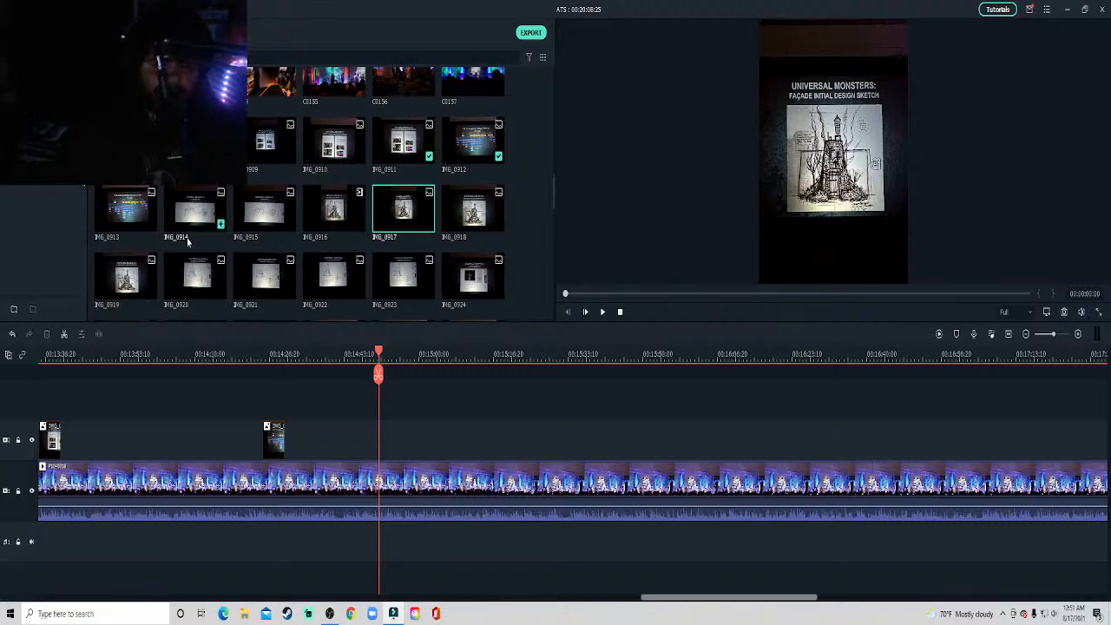
# Move the design workflow overlay to about 14:51 on its track and play the stage clip through it.
pyautogui.moveTo(264, 452); pyautogui.dragTo(380, 456)
pyautogui.press('space')
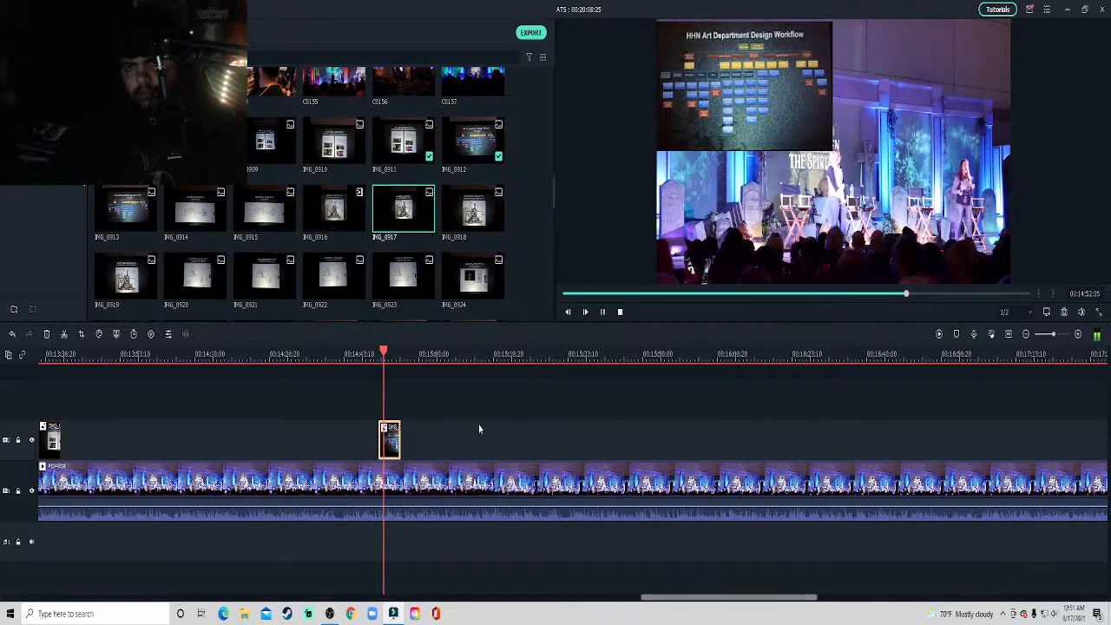
pyautogui.moveTo(698, 596); pyautogui.dragTo(708, 595)
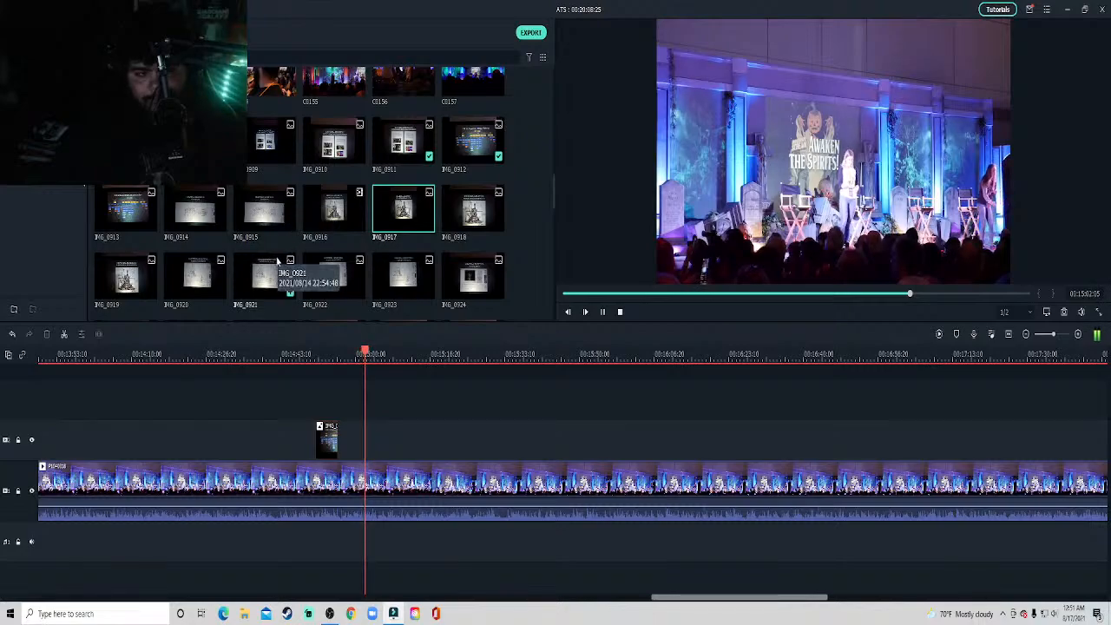
pyautogui.press('space')
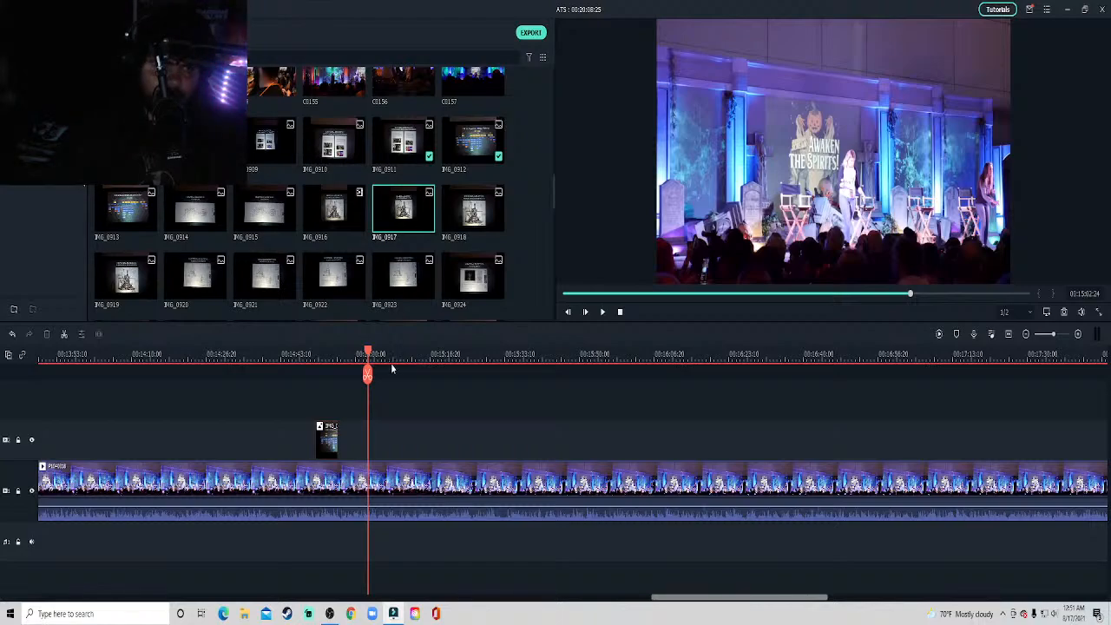
pyautogui.click(325, 360)
pyautogui.press('space')
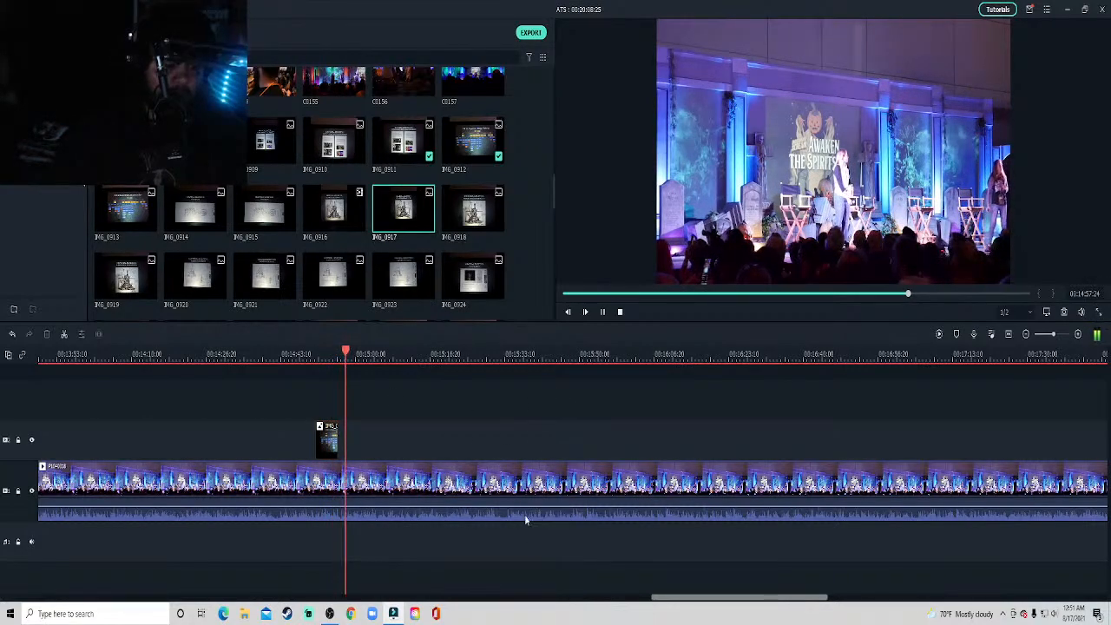
# Skim the stage clip from about 15:16 to 16:20 and stop at about 16:01, where the groundplan slide belongs.
pyautogui.click(425, 353)
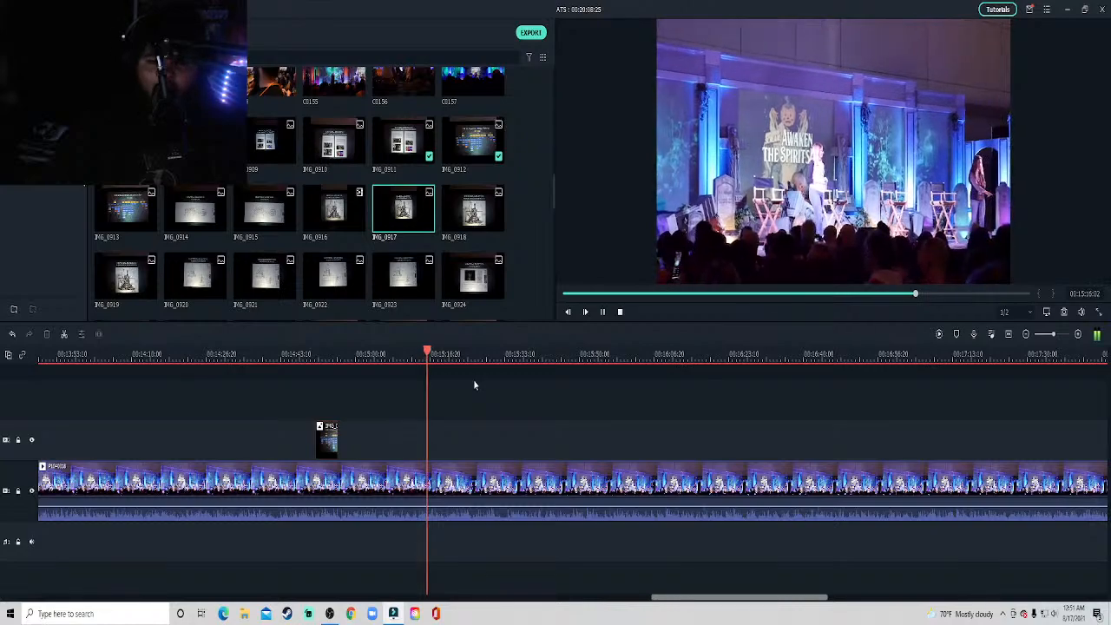
pyautogui.click(518, 354)
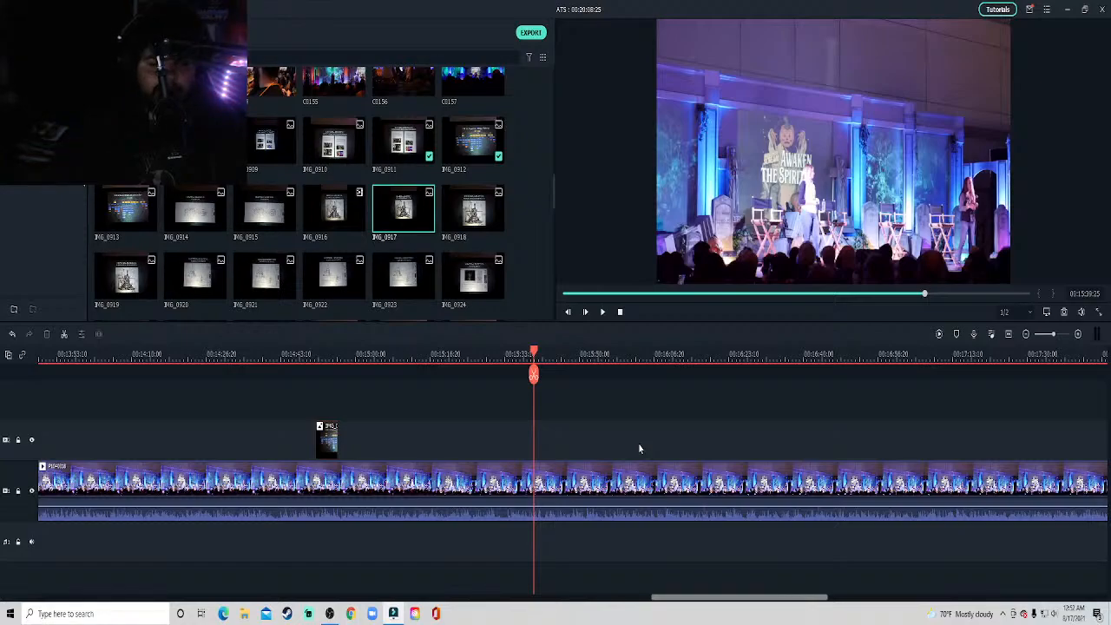
pyautogui.press('space')
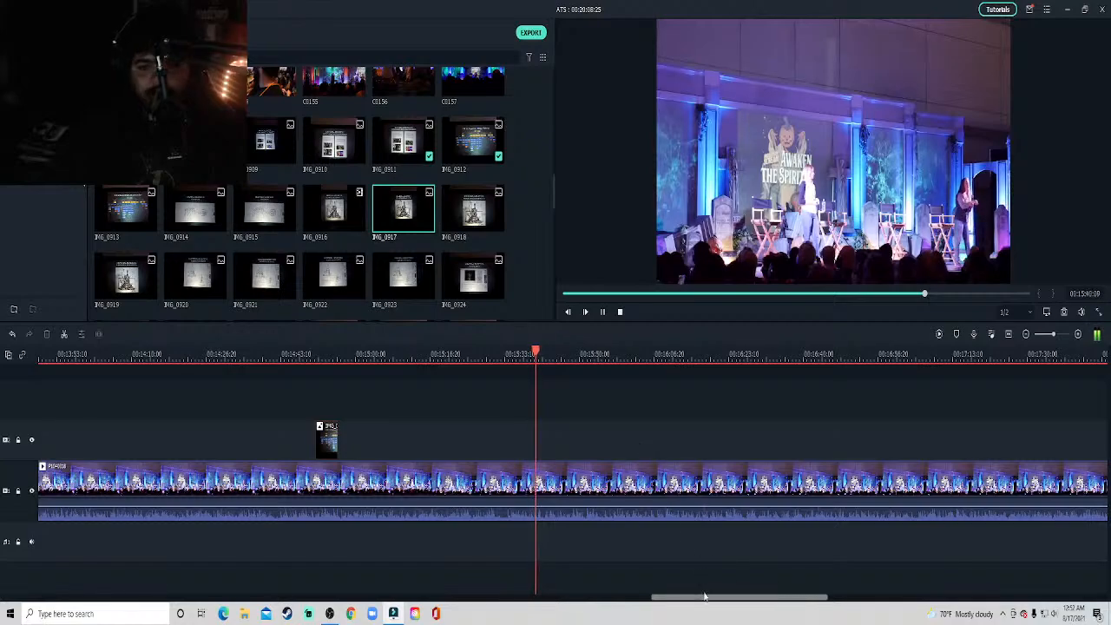
pyautogui.click(633, 354)
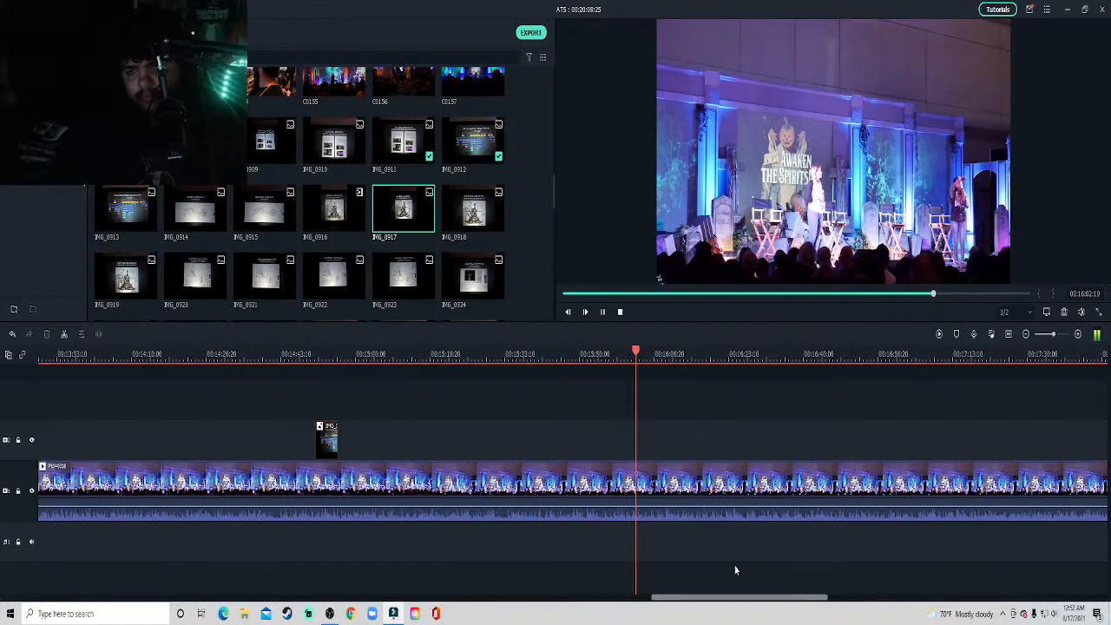
pyautogui.moveTo(730, 598); pyautogui.dragTo(767, 602)
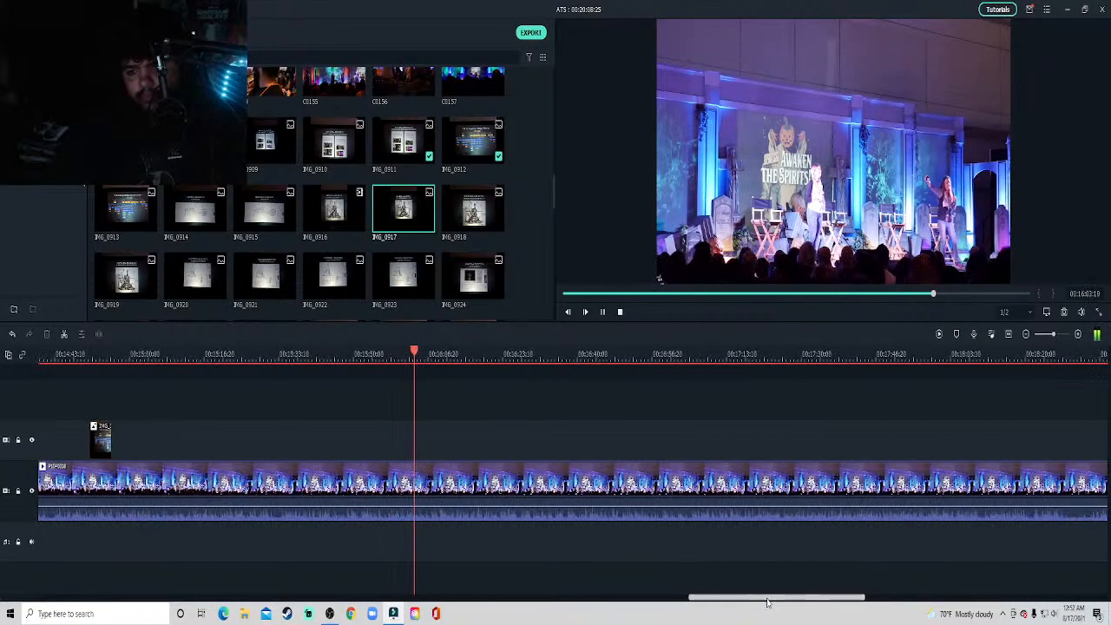
pyautogui.click(506, 354)
pyautogui.click(377, 354)
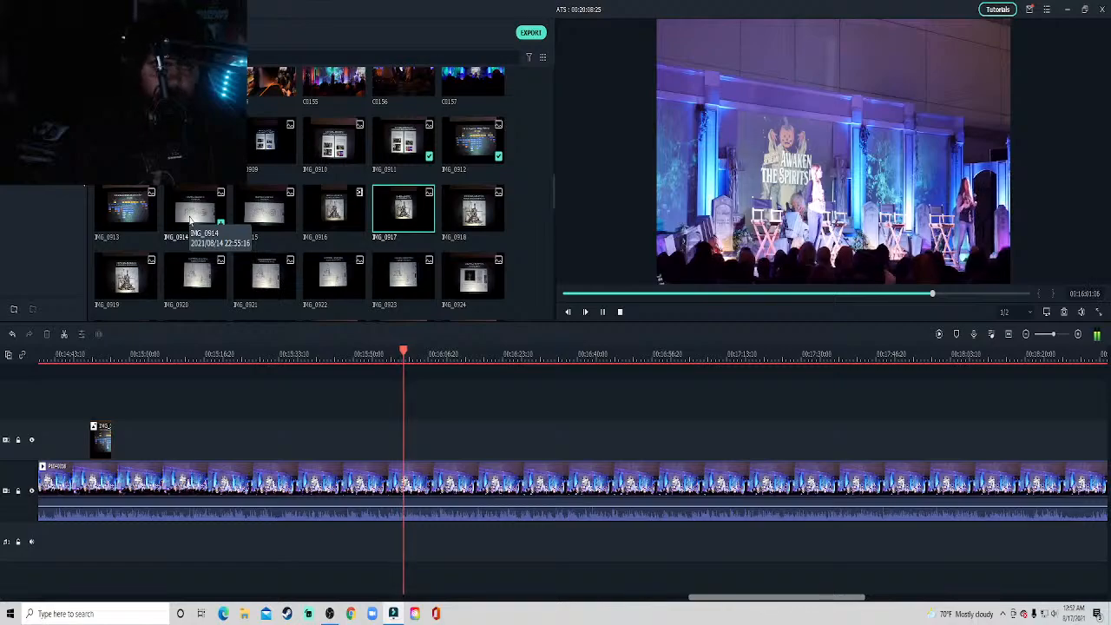
# Place slide photo IMG_0914 on the track above the stage clip at about 16:01 and crop it to fit the frame.
pyautogui.moveTo(190, 222); pyautogui.dragTo(404, 447)
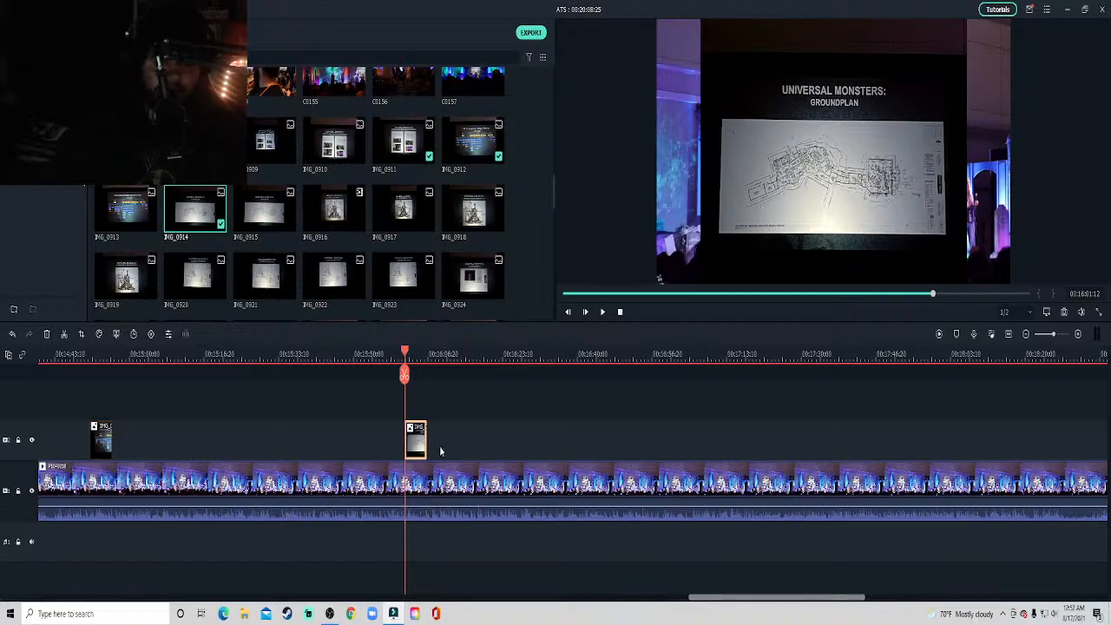
pyautogui.rightClick(416, 442)
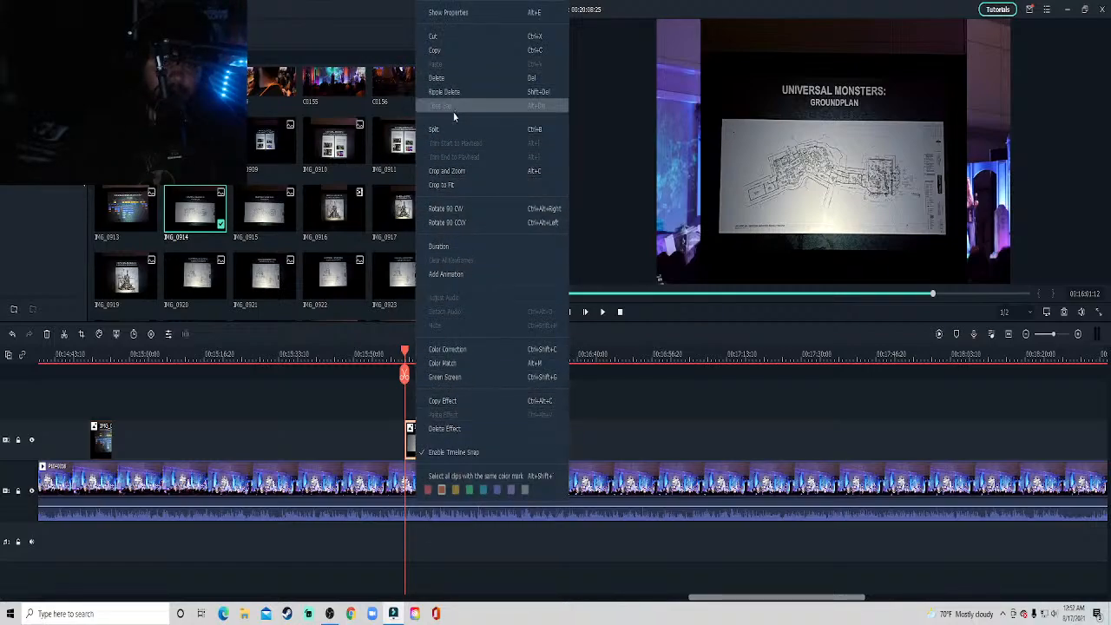
pyautogui.click(441, 185)
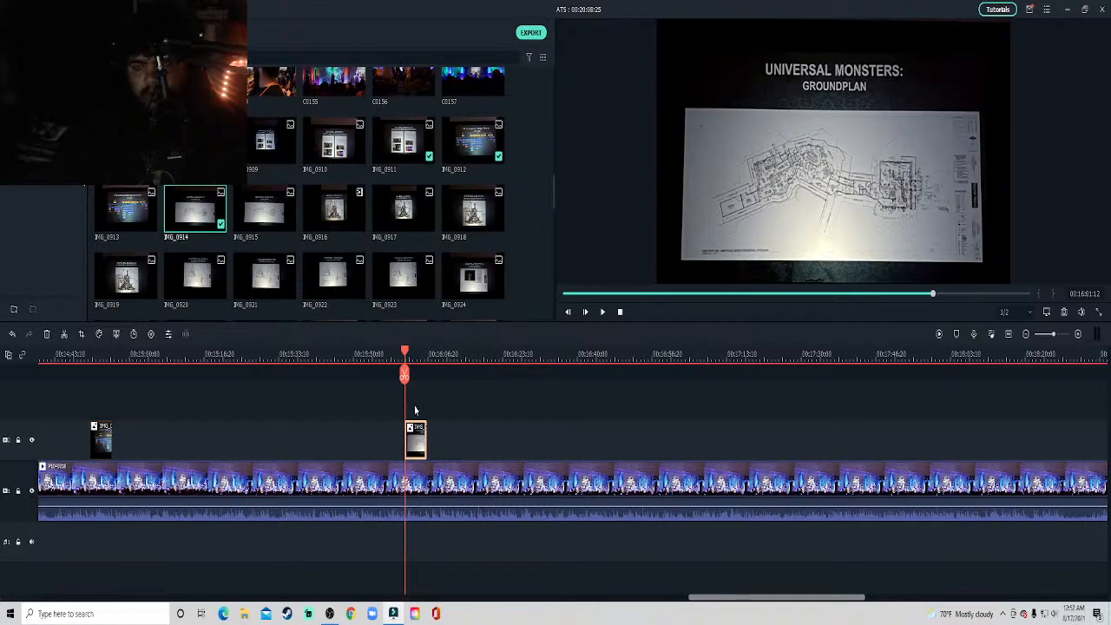
# Shrink the groundplan overlay to about half size in the video frame's upper-left corner and play it back.
pyautogui.click(819, 224)
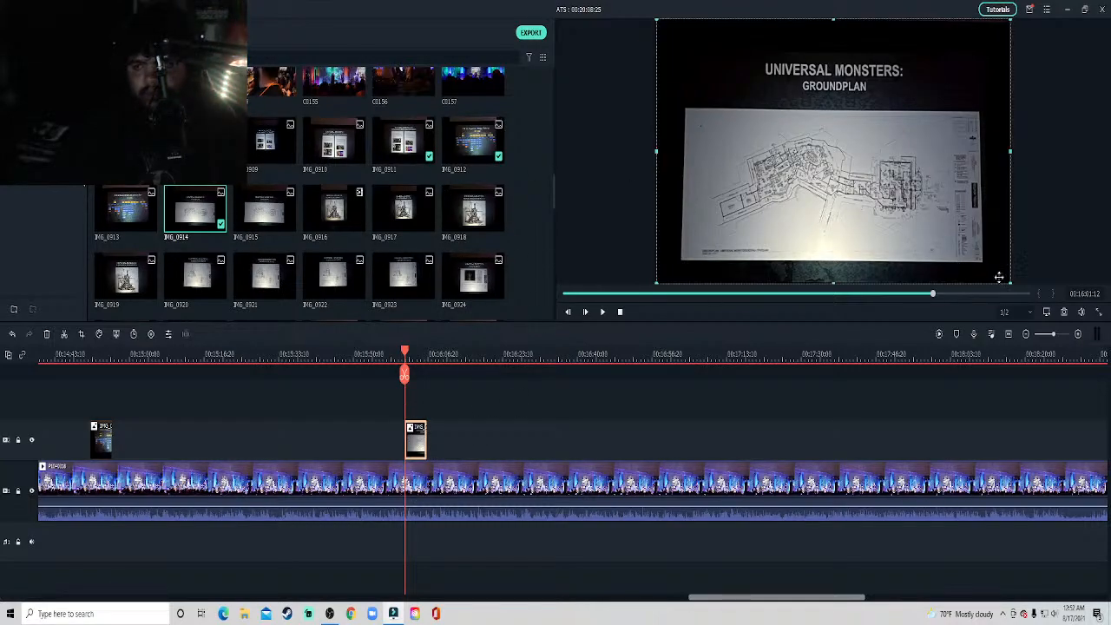
pyautogui.moveTo(999, 276); pyautogui.dragTo(764, 150)
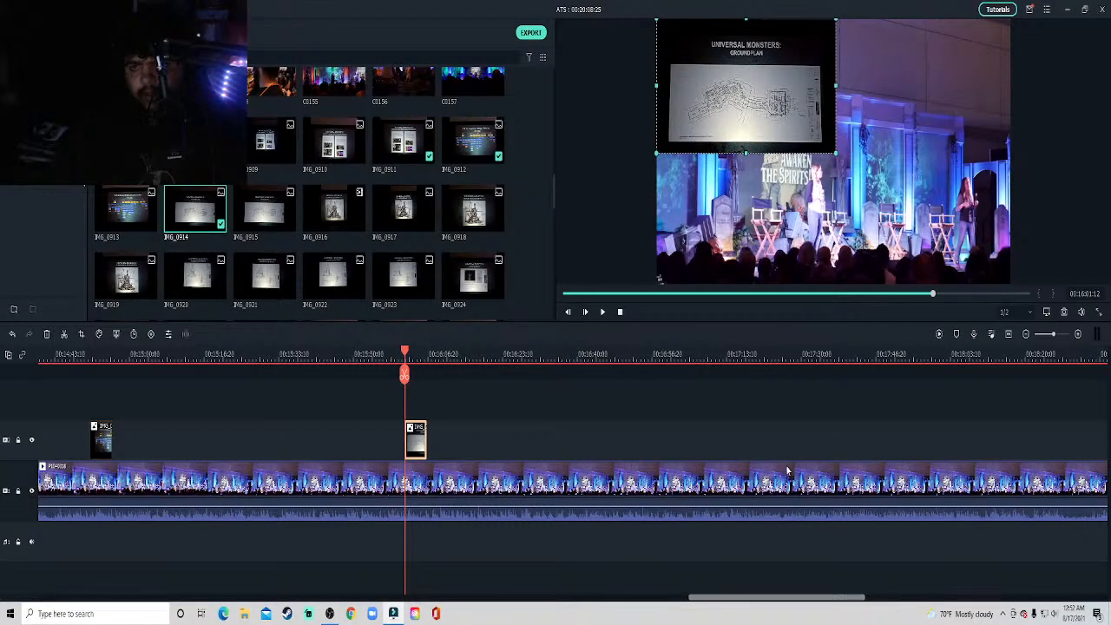
pyautogui.click(774, 428)
pyautogui.press('space')
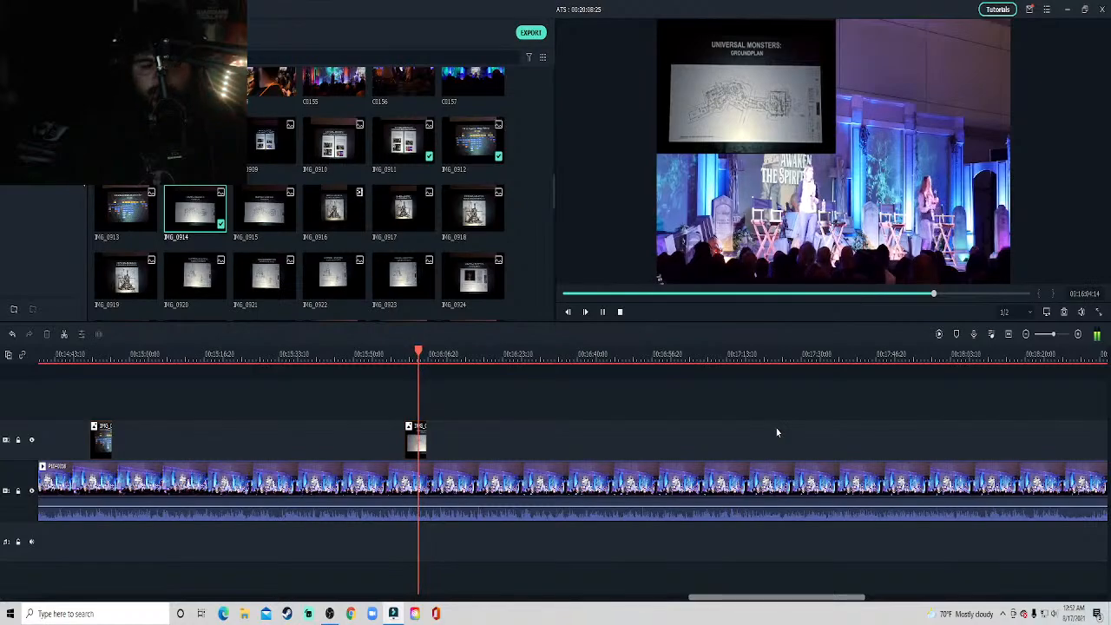
# Listen to the stage clip from the groundplan slide through to about 17:00 for the next slide's moment.
pyautogui.press('space')
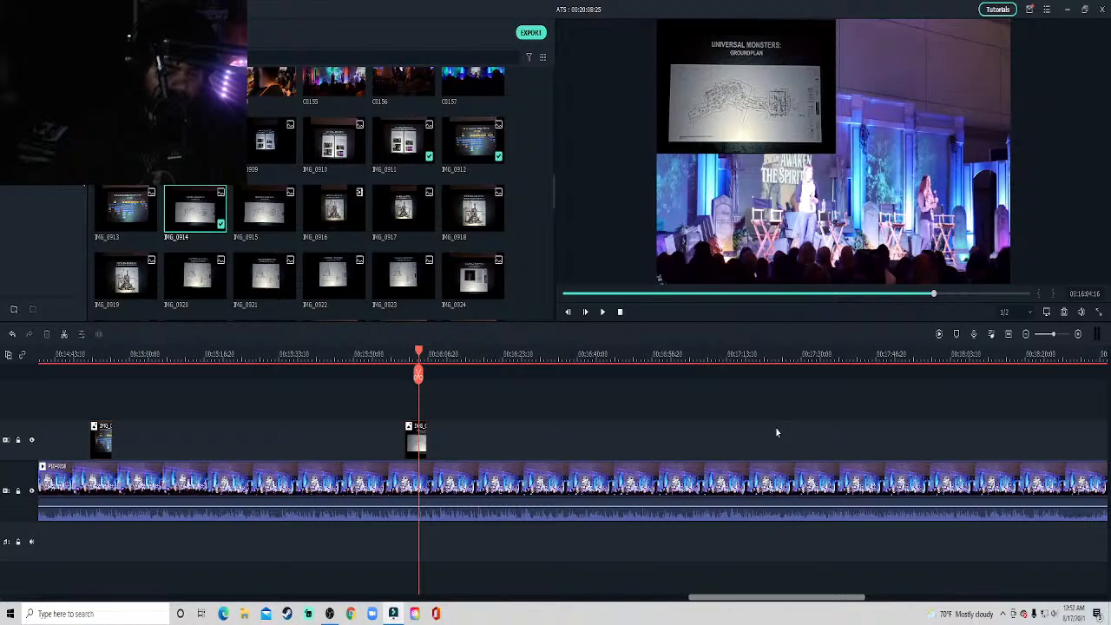
pyautogui.press('space')
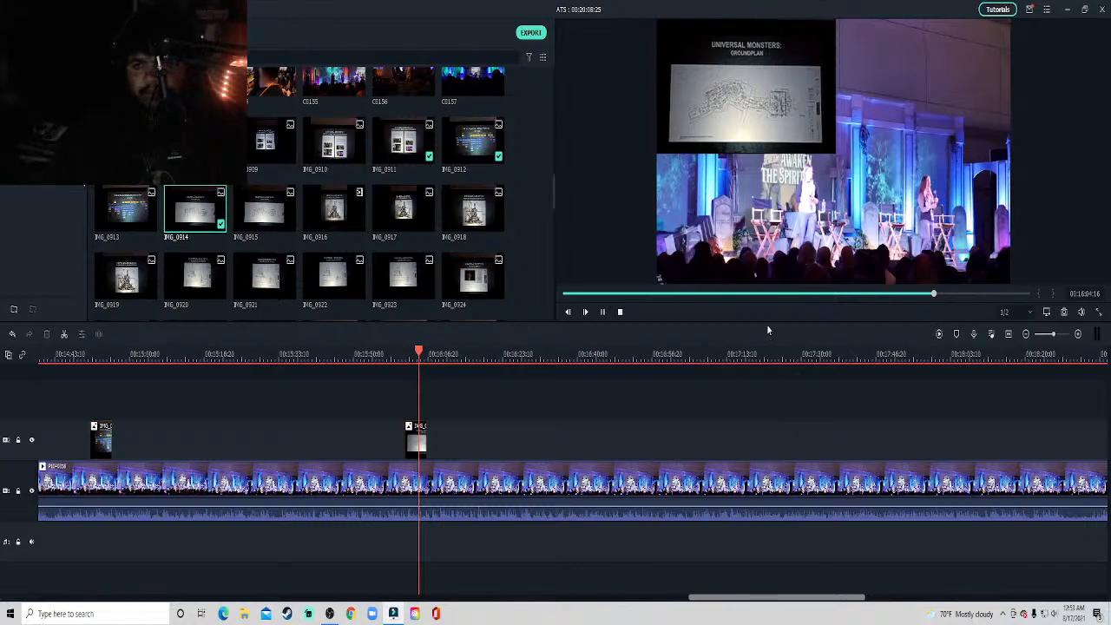
pyautogui.moveTo(752, 598); pyautogui.dragTo(776, 597)
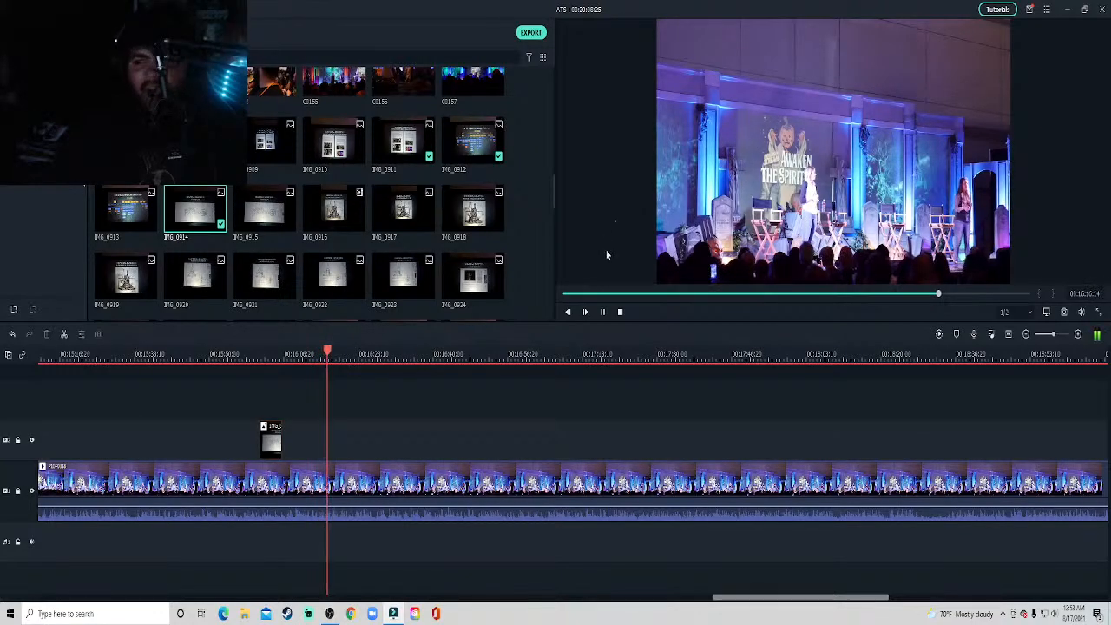
pyautogui.click(402, 358)
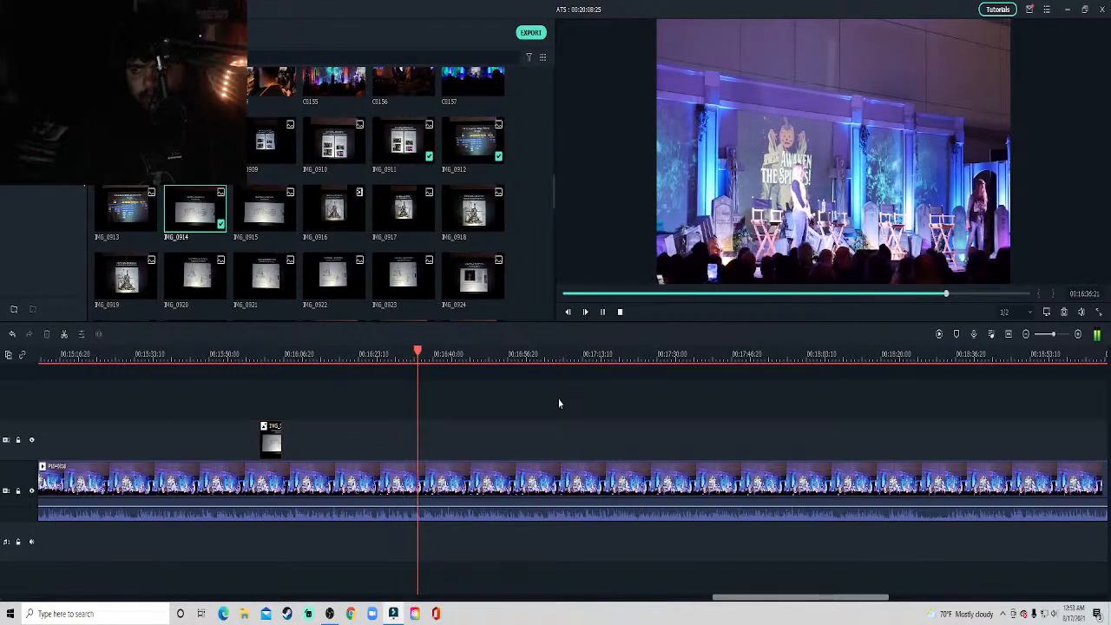
pyautogui.press('space')
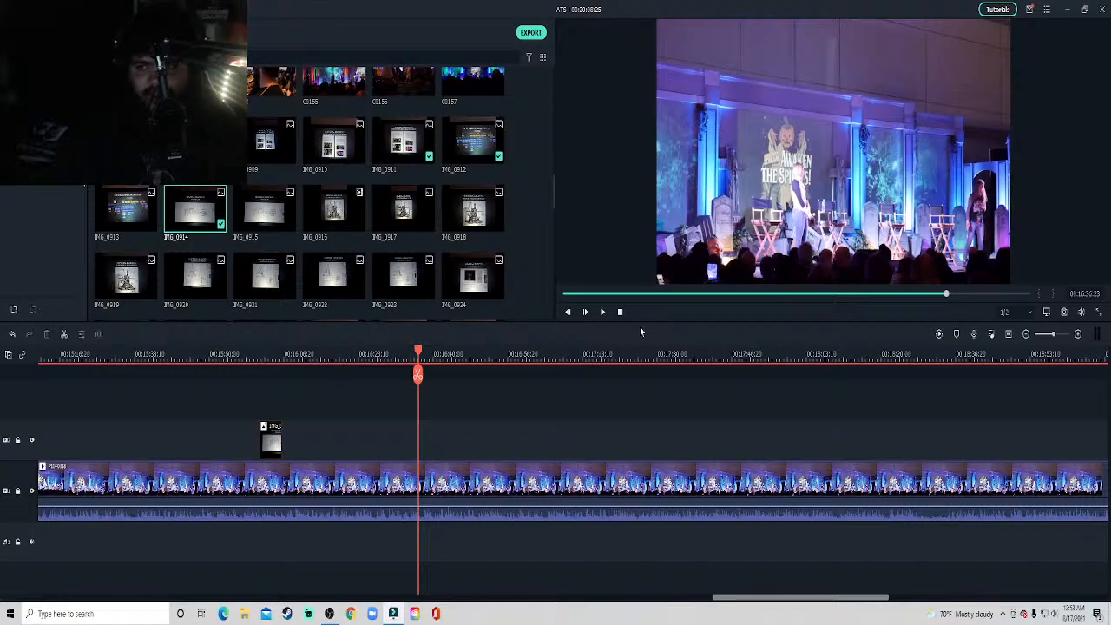
pyautogui.press('space')
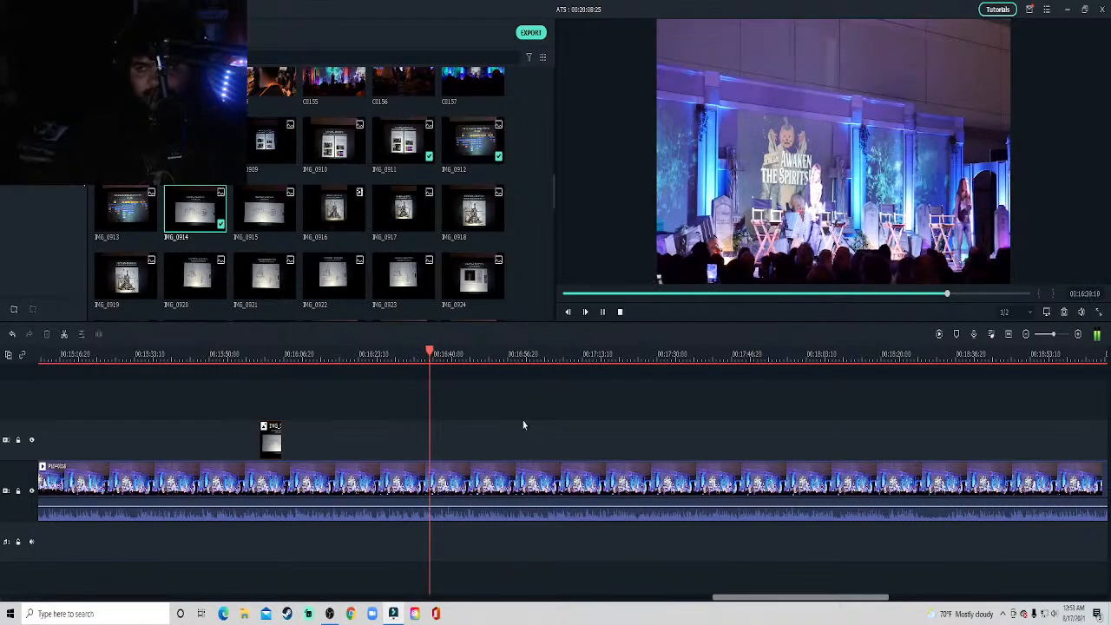
pyautogui.press('space')
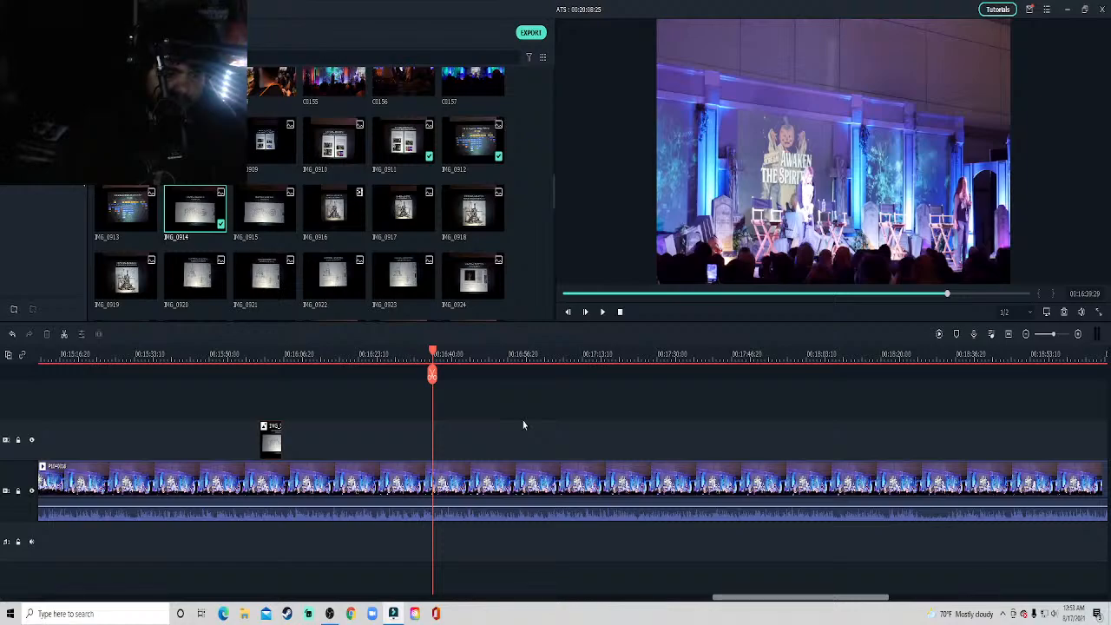
pyautogui.press('space')
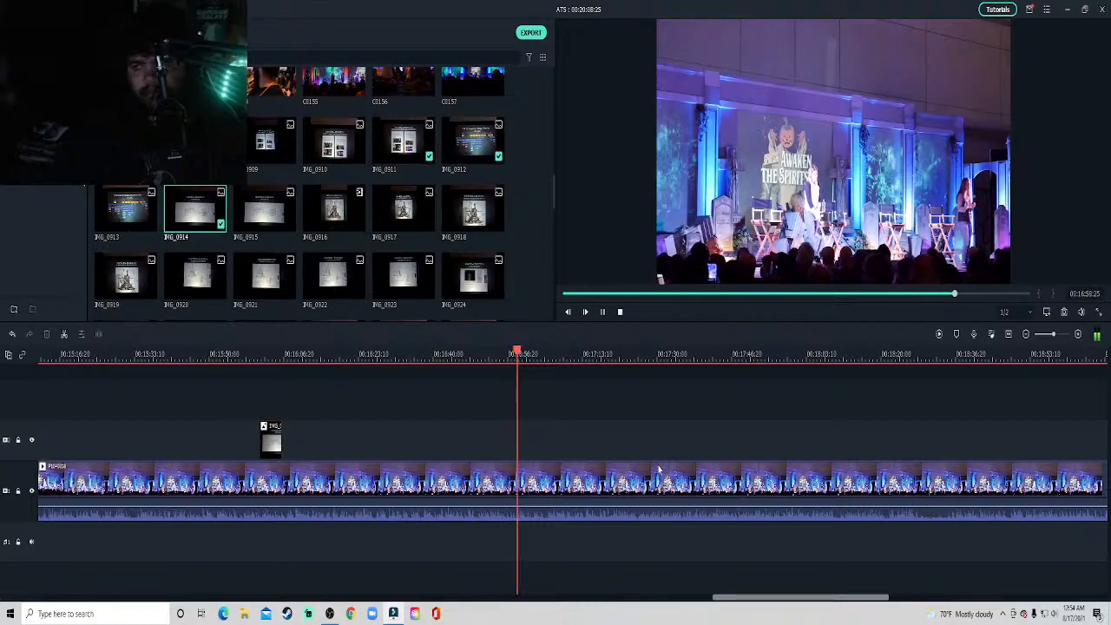
pyautogui.press('space')
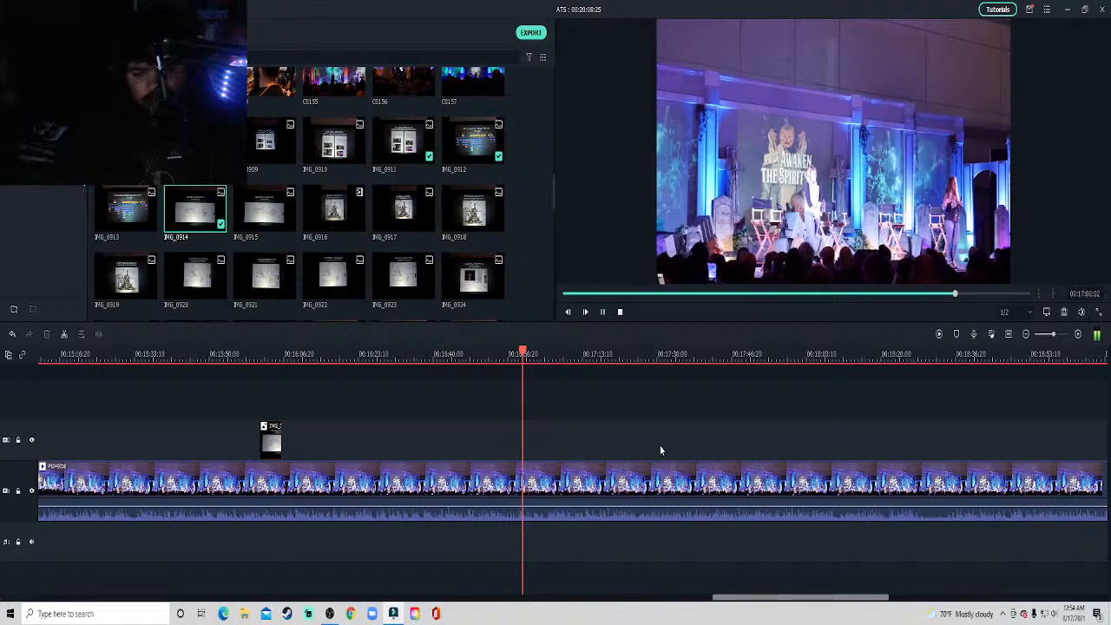
# Skim the stage clip from about 17:00 to 18:30 and preview slide photo IMG_0917 for comparison with the talk.
pyautogui.moveTo(779, 598); pyautogui.dragTo(801, 602)
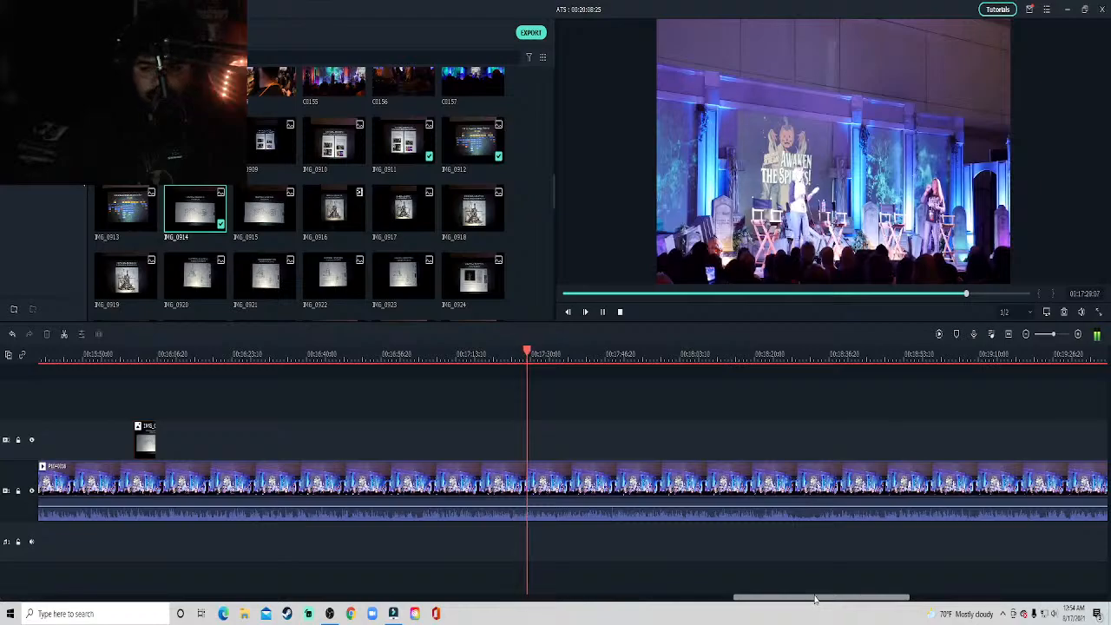
pyautogui.moveTo(815, 603); pyautogui.dragTo(853, 603)
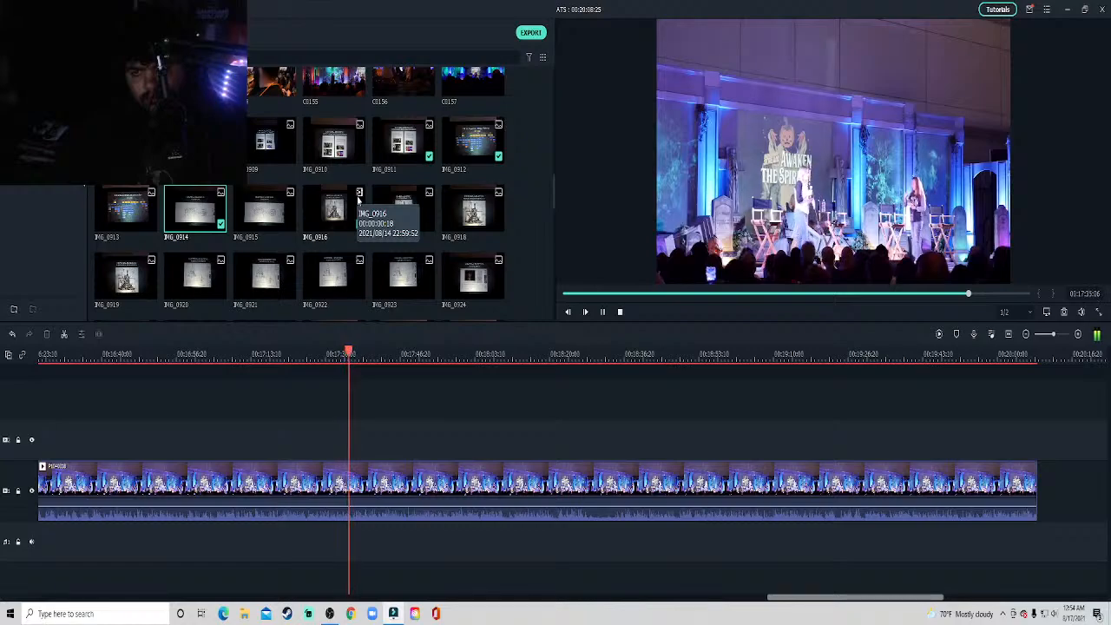
pyautogui.click(492, 356)
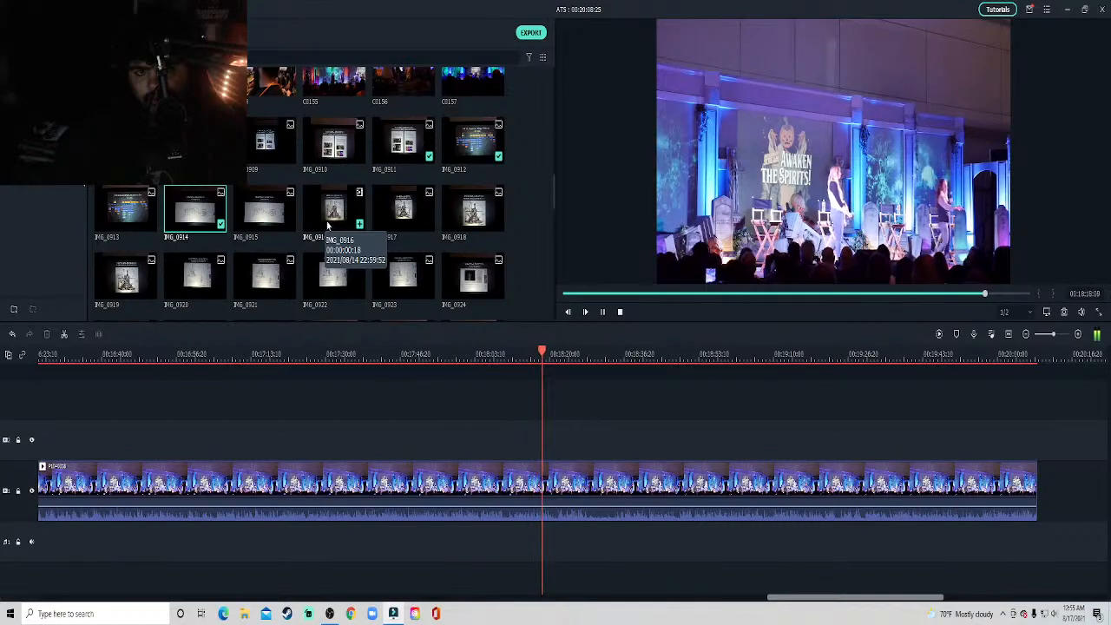
pyautogui.click(402, 227)
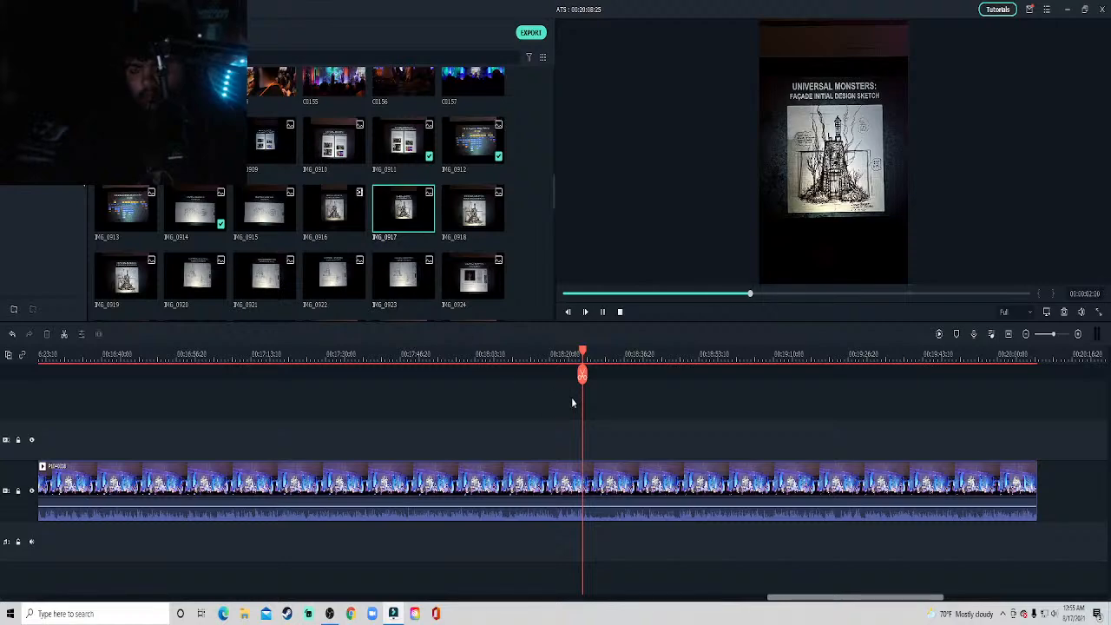
pyautogui.click(617, 402)
pyautogui.press('space')
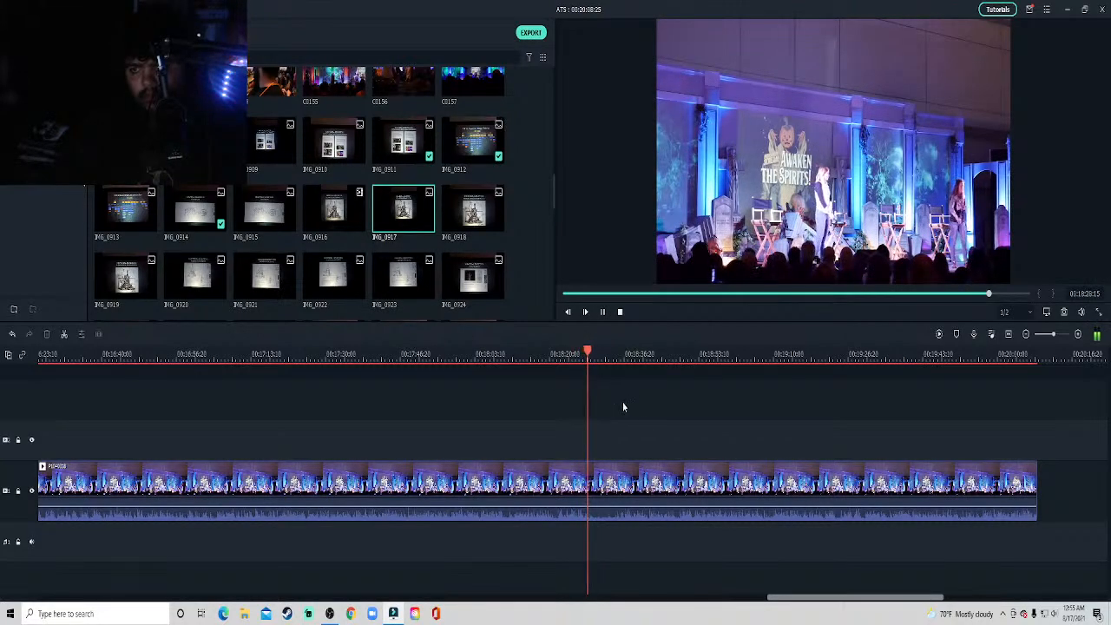
pyautogui.press('space')
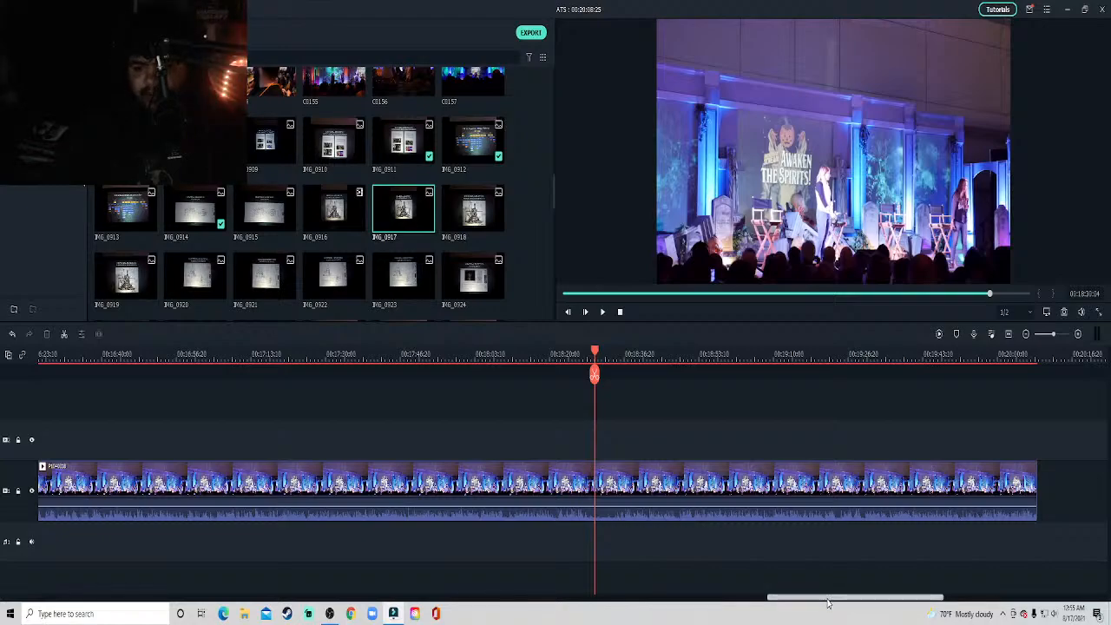
# Skim the stage clip between about 18:24 and 19:22 for the moment a slide is discussed.
pyautogui.moveTo(827, 597); pyautogui.dragTo(840, 597)
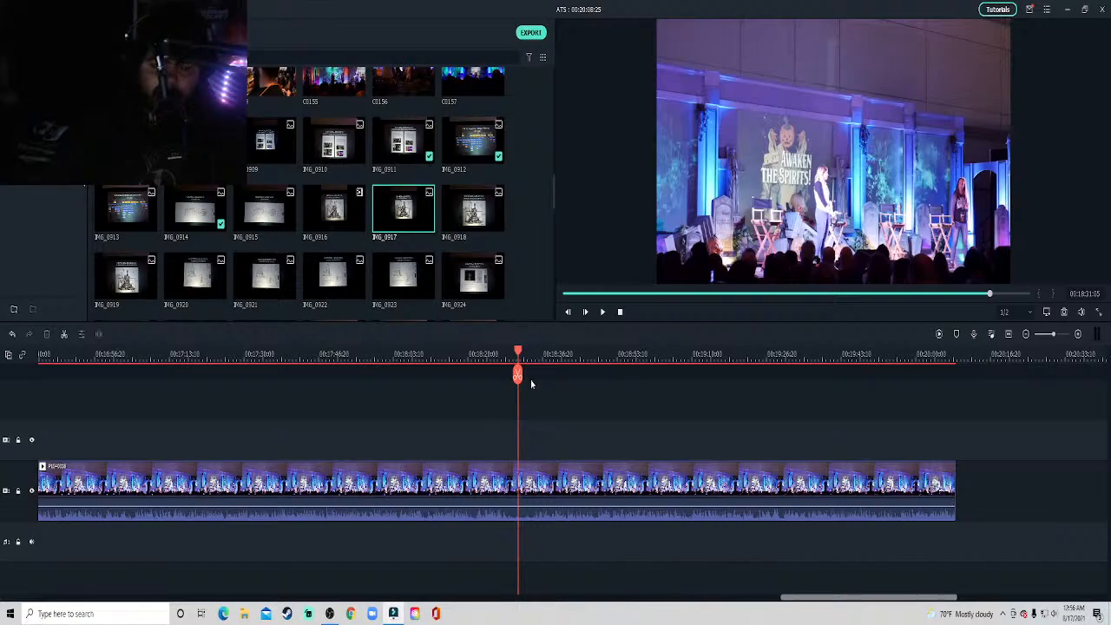
pyautogui.press('space')
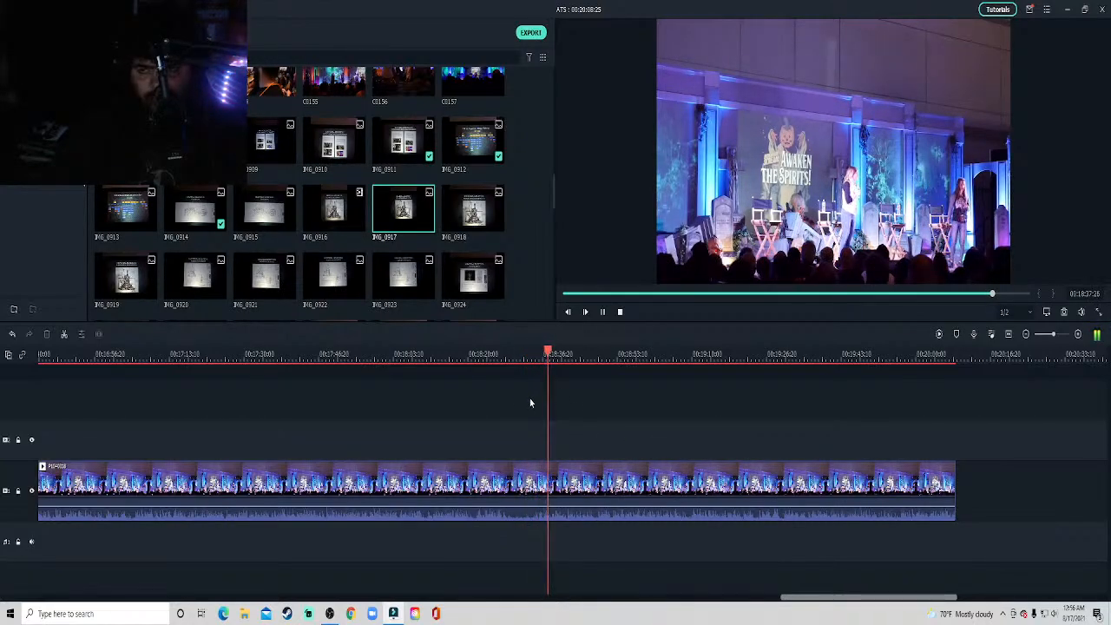
pyautogui.click(485, 355)
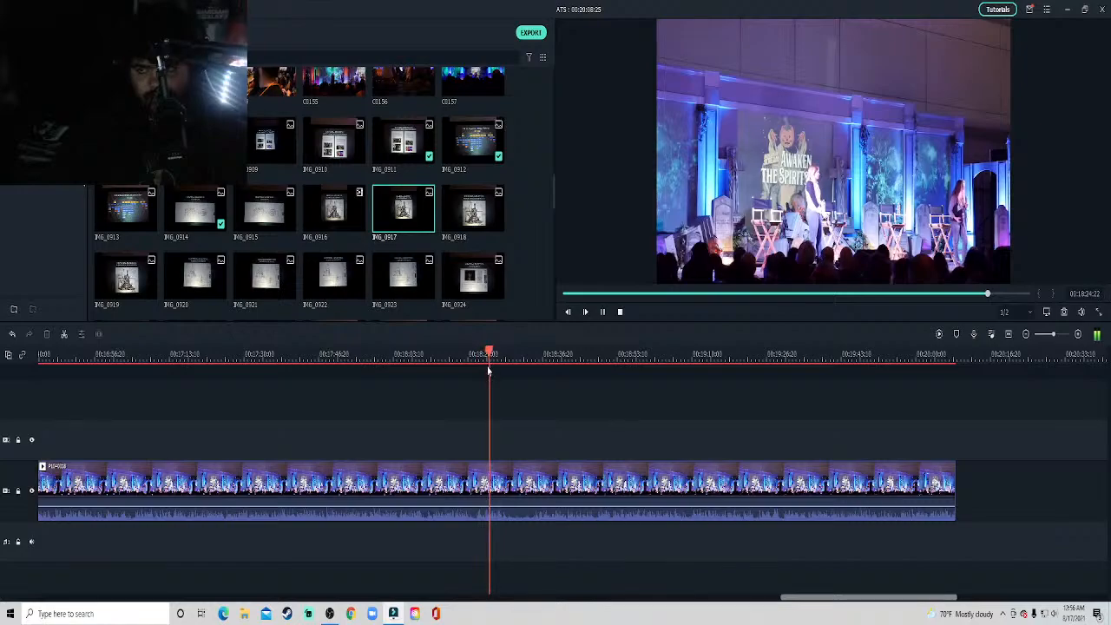
pyautogui.click(538, 361)
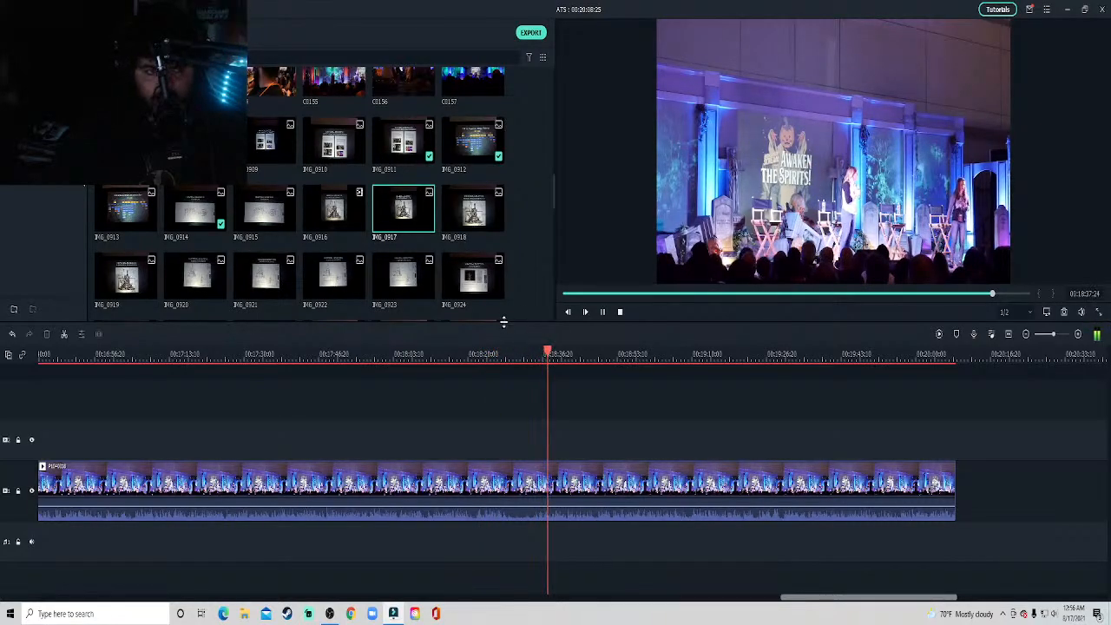
pyautogui.click(740, 356)
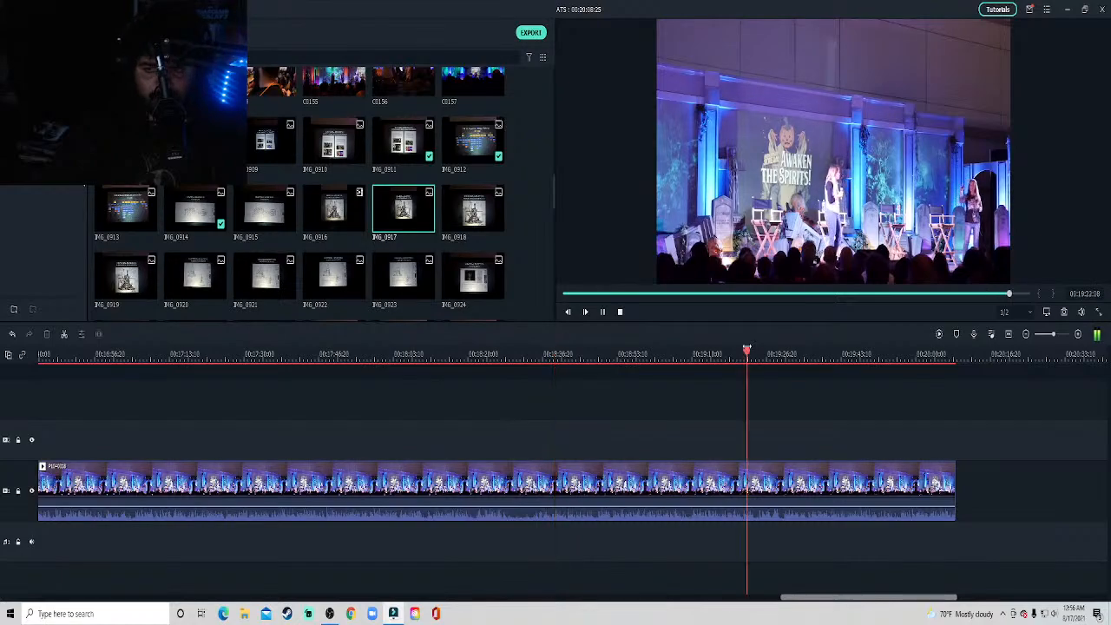
pyautogui.click(678, 356)
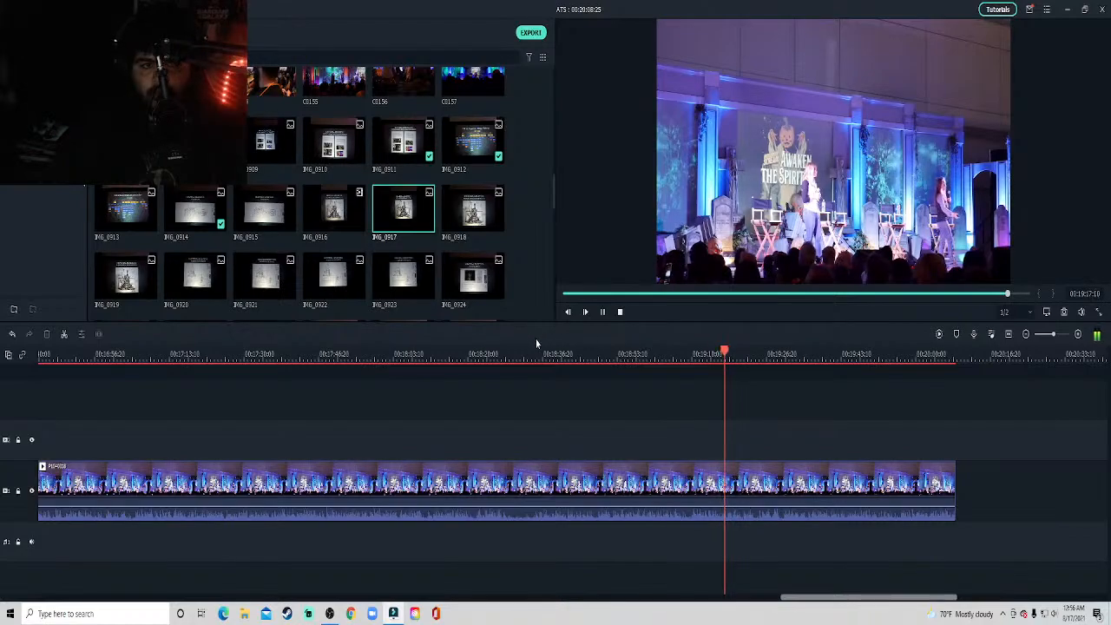
# Preview slide photos IMG_0920 and IMG_0924 to check which slide matches the talk.
pyautogui.click(191, 290)
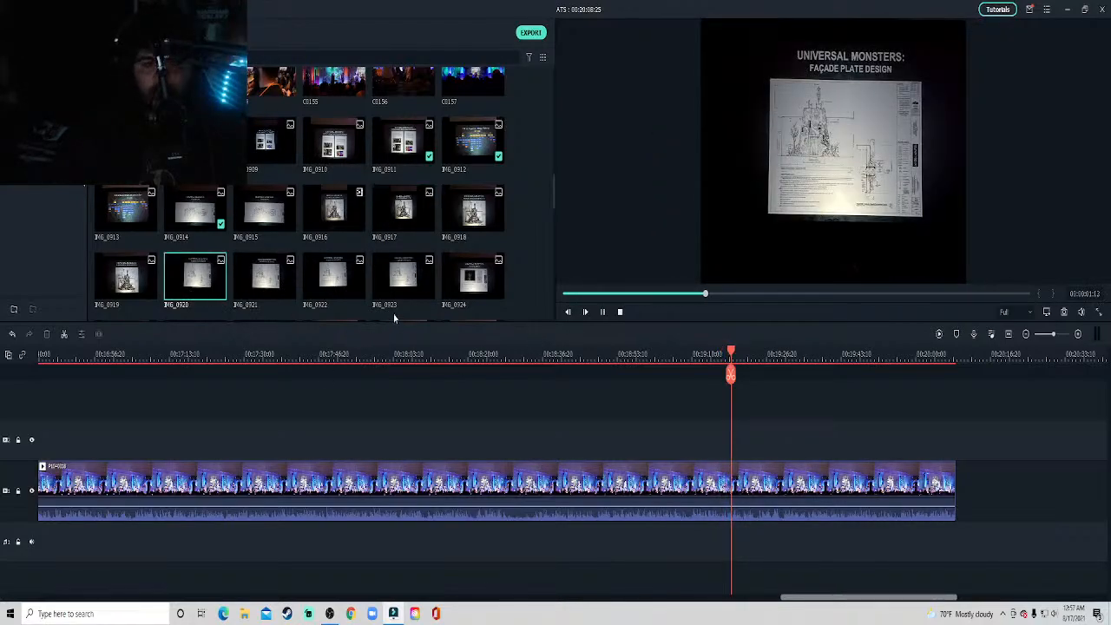
pyautogui.click(466, 279)
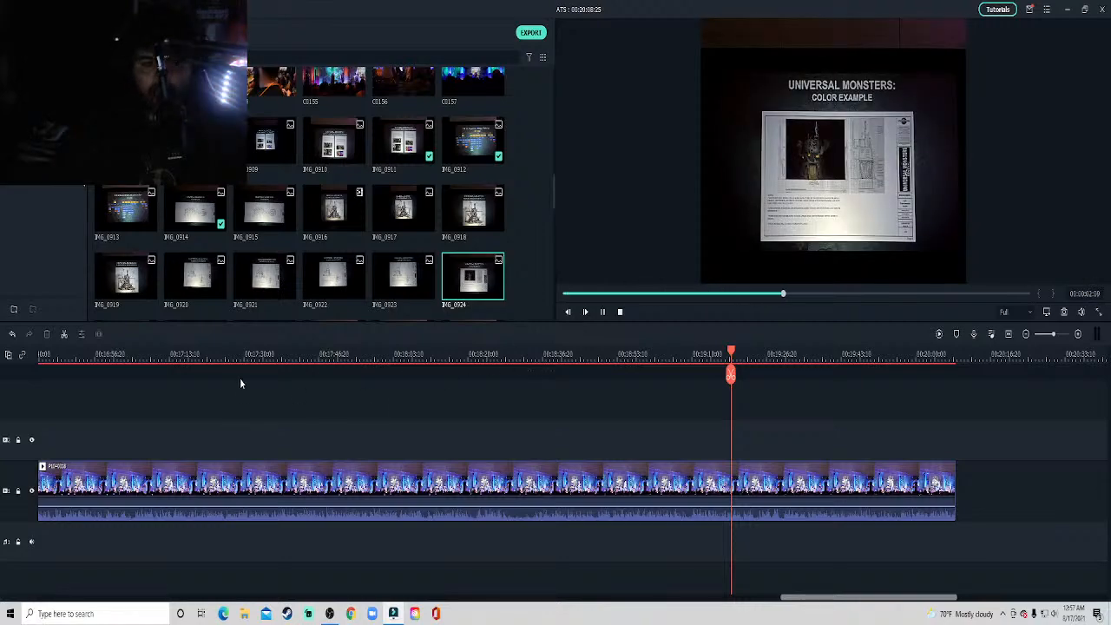
pyautogui.scroll(-5, 270, 247)
pyautogui.scroll(5, 271, 246)
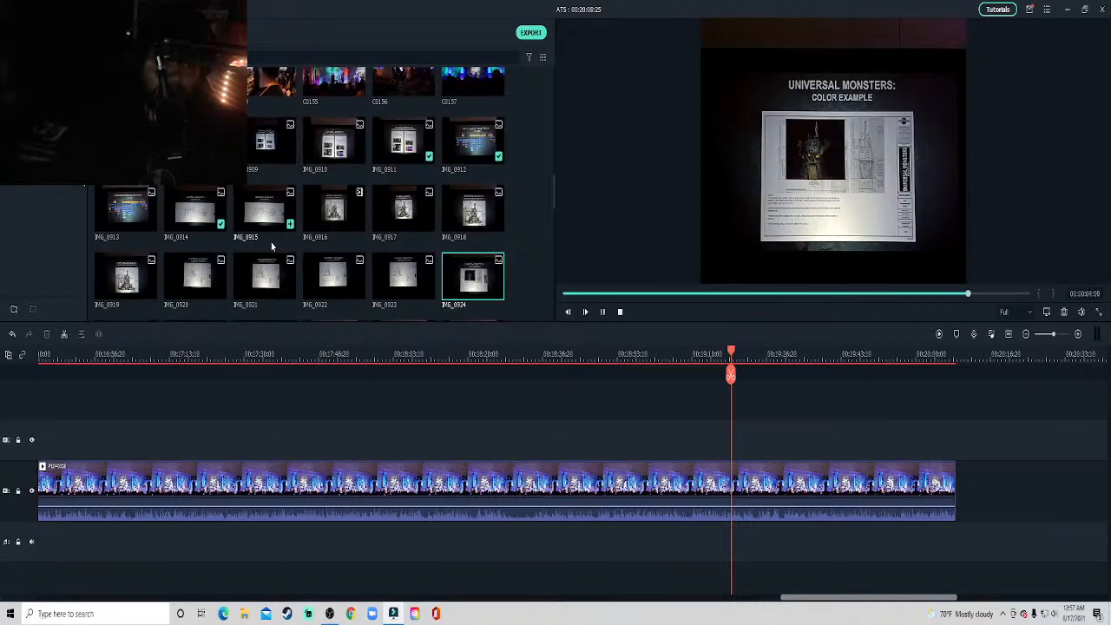
# Place slide photo IMG_0917 on the track above the stage clip at about 16:31 and crop it to fit the frame.
pyautogui.click(122, 353)
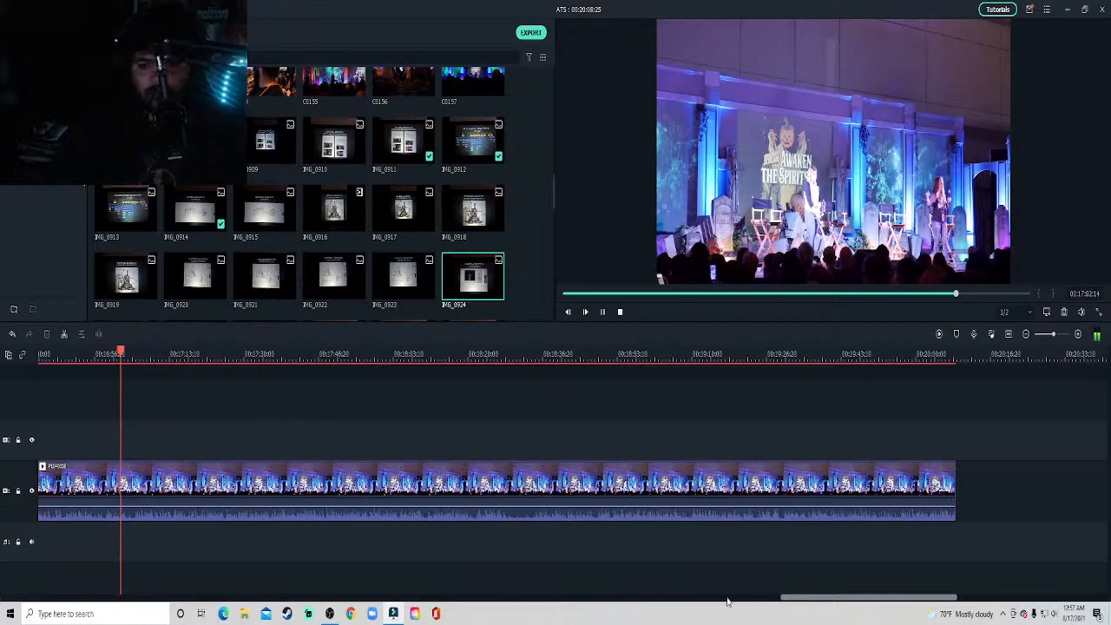
pyautogui.moveTo(796, 594); pyautogui.dragTo(737, 595)
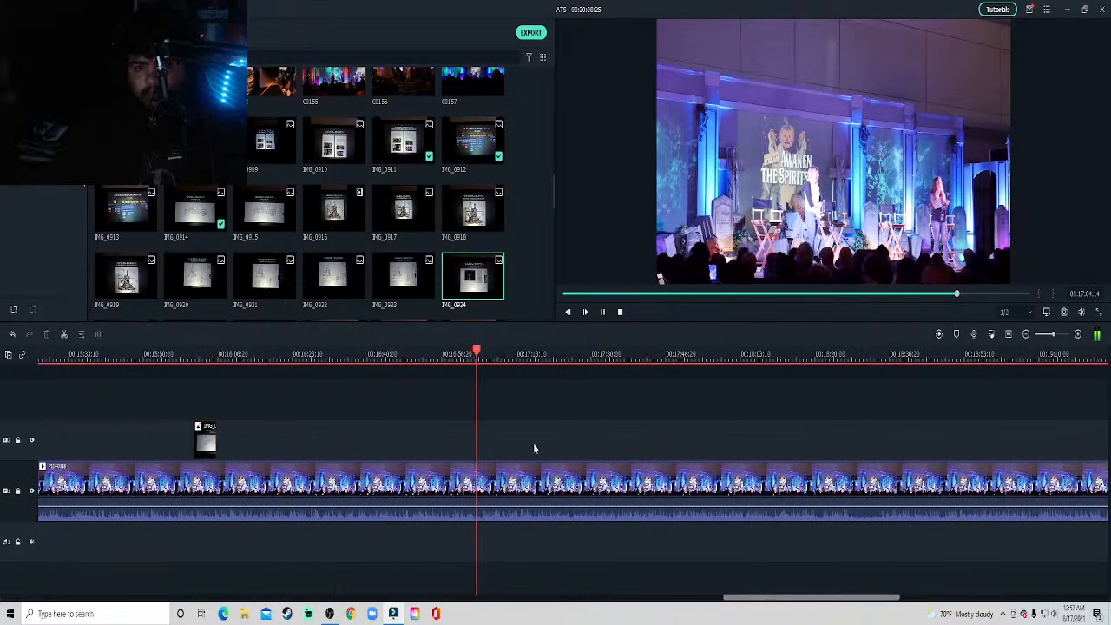
pyautogui.click(298, 354)
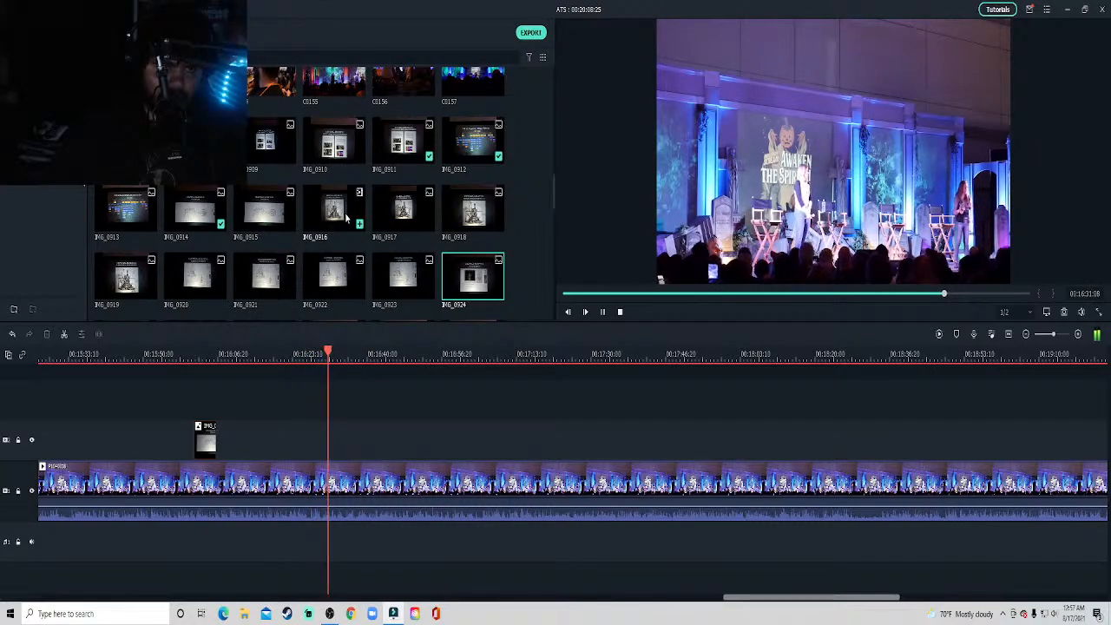
pyautogui.moveTo(339, 222); pyautogui.dragTo(338, 324)
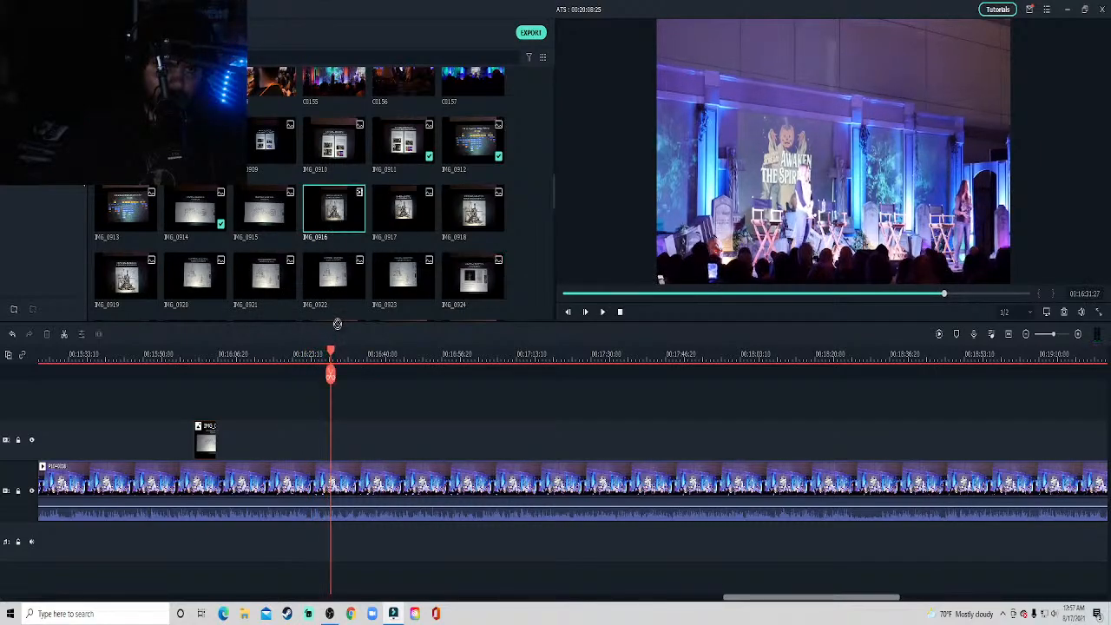
pyautogui.moveTo(382, 226); pyautogui.dragTo(336, 447)
pyautogui.rightClick(337, 444)
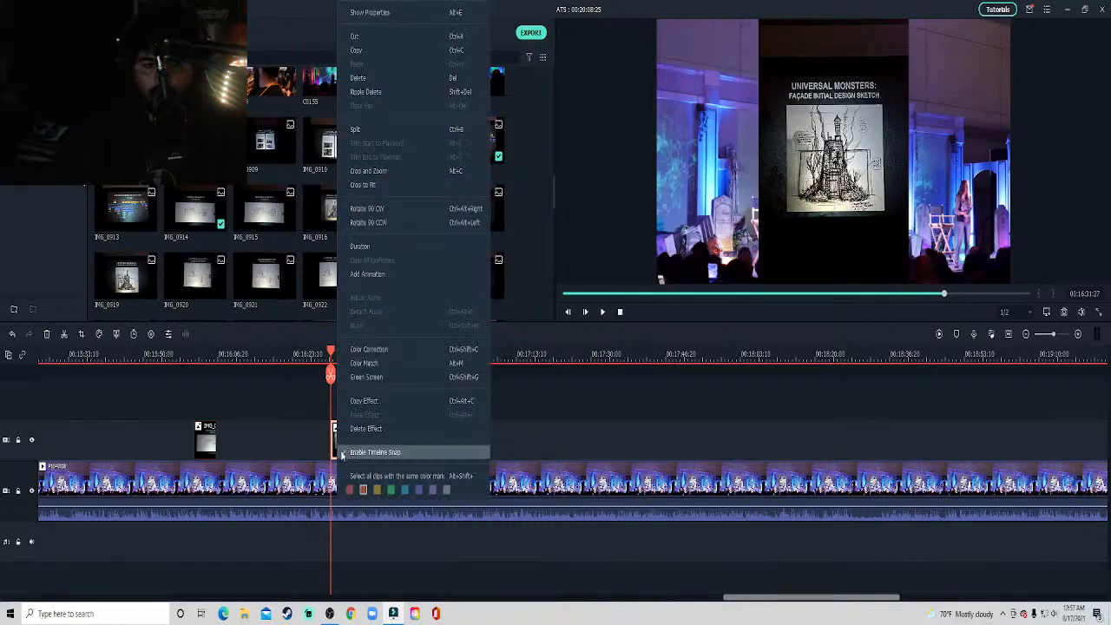
pyautogui.click(369, 185)
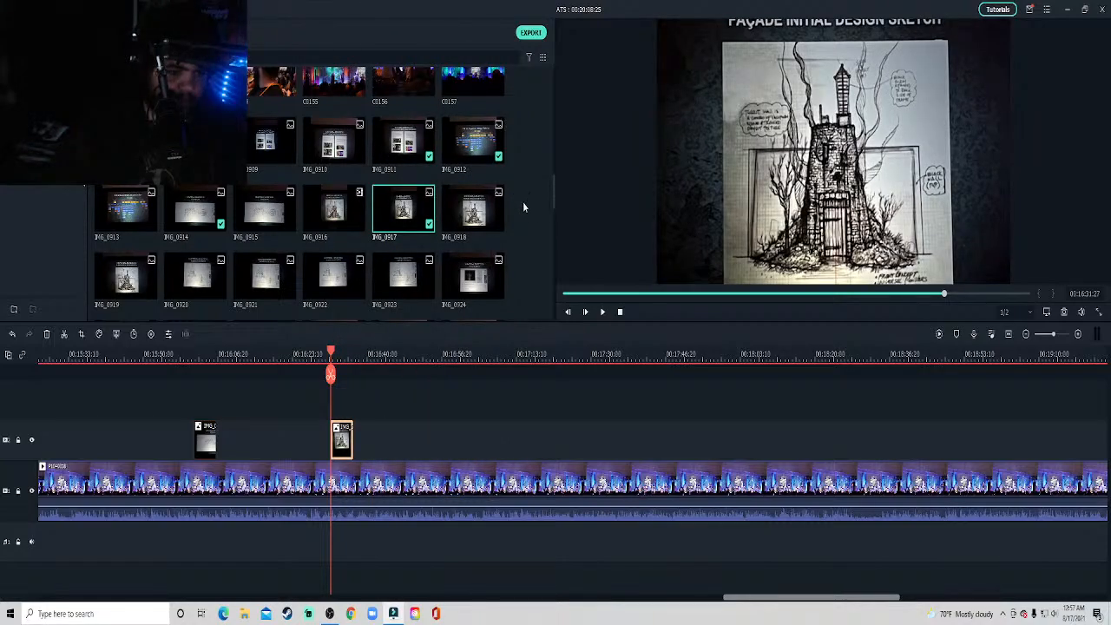
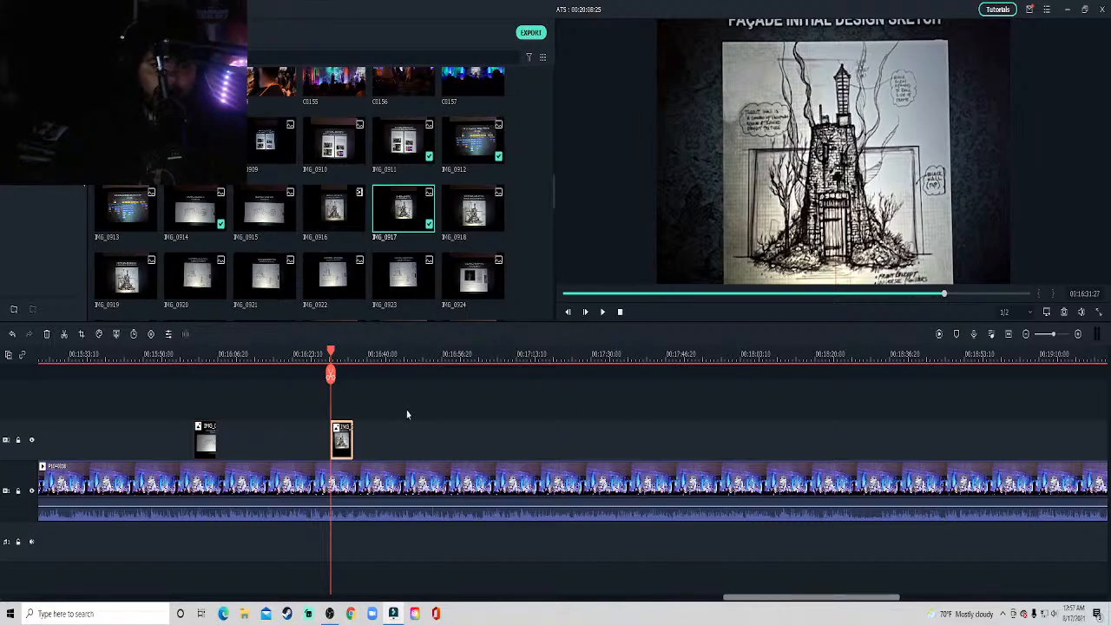
# Extend the crop of the IMG_0917 overlay upward and downward so the slide's full title and sketch are included.
pyautogui.rightClick(349, 443)
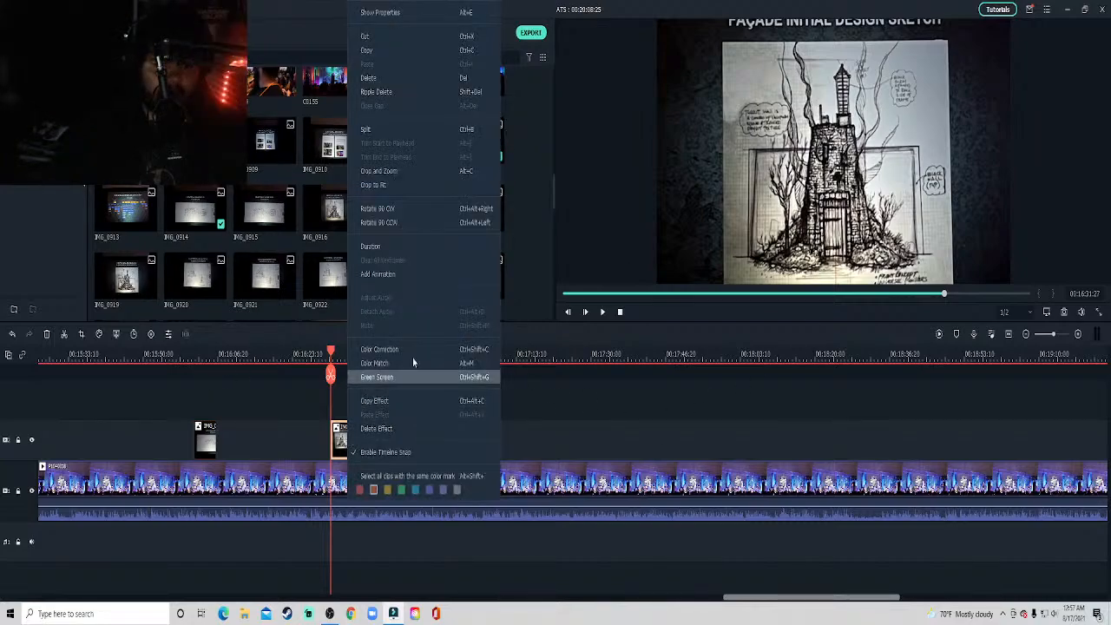
pyautogui.click(395, 188)
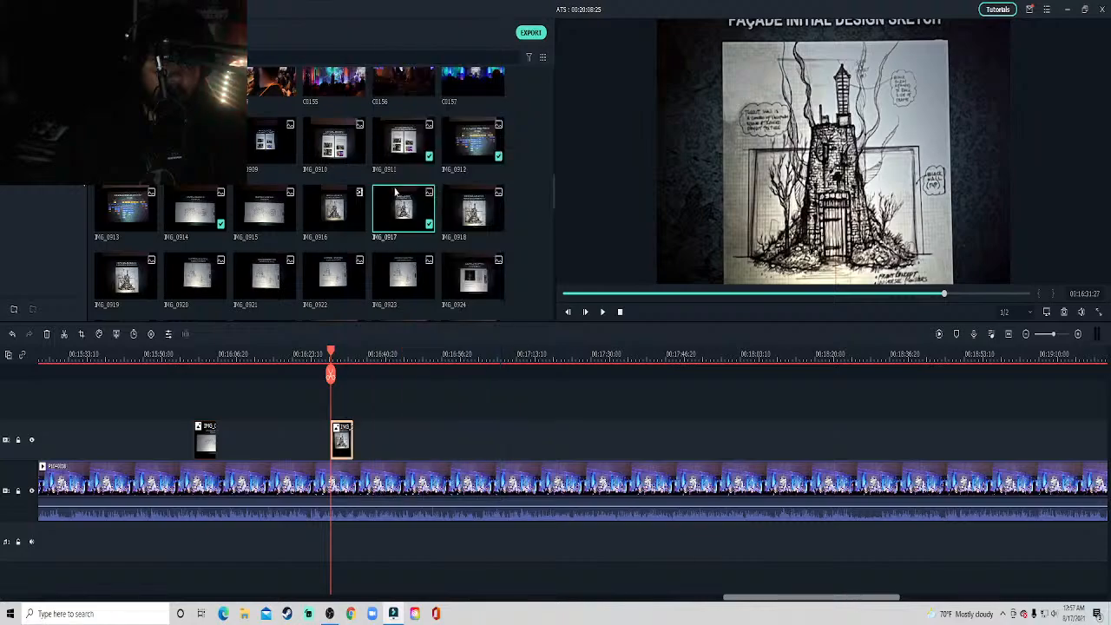
pyautogui.click(82, 334)
pyautogui.moveTo(571, 239); pyautogui.dragTo(570, 221)
pyautogui.moveTo(549, 297); pyautogui.dragTo(548, 326)
pyautogui.click(646, 449)
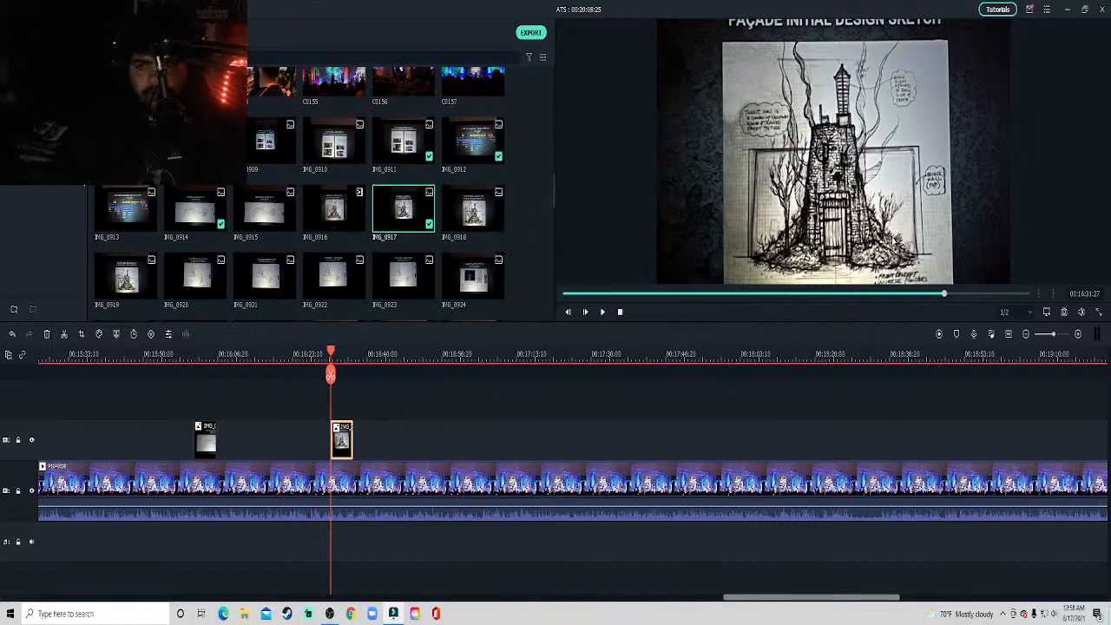
# Shrink the IMG_0917 overlay into the upper-left corner of the video frame and play the result.
pyautogui.moveTo(979, 290)
pyautogui.mouseDown()
pyautogui.moveTo(825, 137)
pyautogui.moveTo(777, 134)
pyautogui.mouseUp()
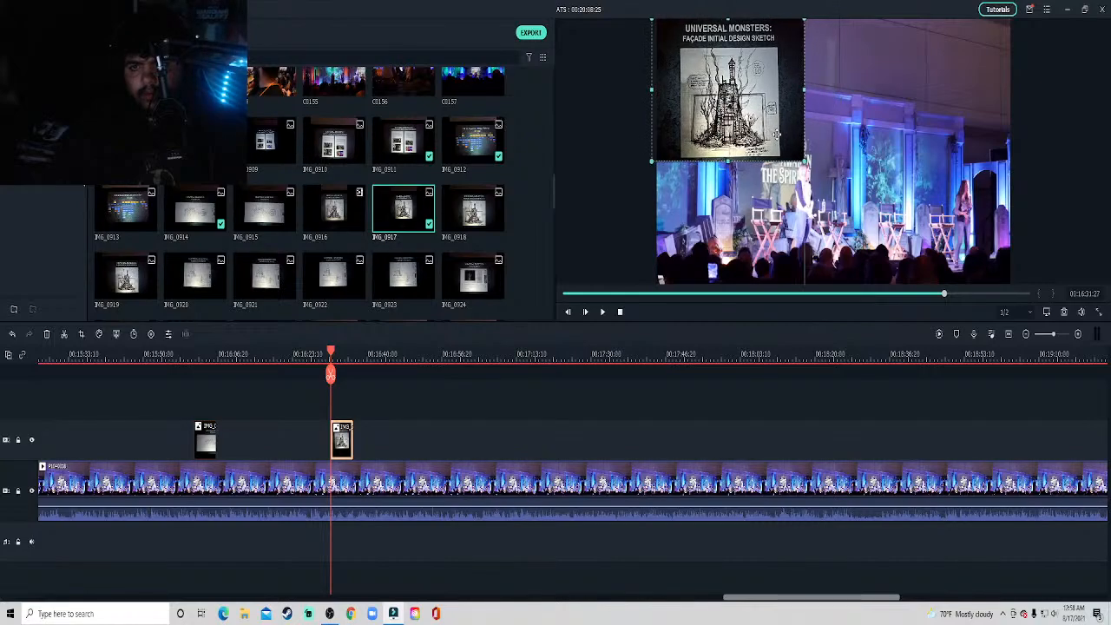
pyautogui.press('space')
pyautogui.click(603, 400)
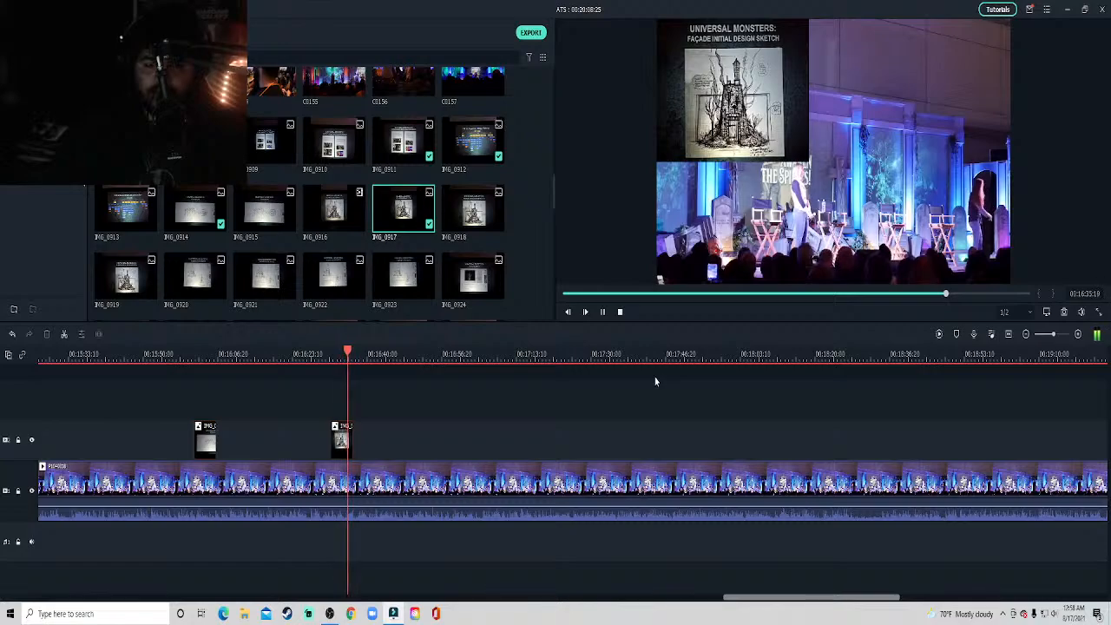
# Preview slide photo IMG_0920 and place it on the track above the stage clip at about 16:51.
pyautogui.moveTo(767, 598); pyautogui.dragTo(787, 601)
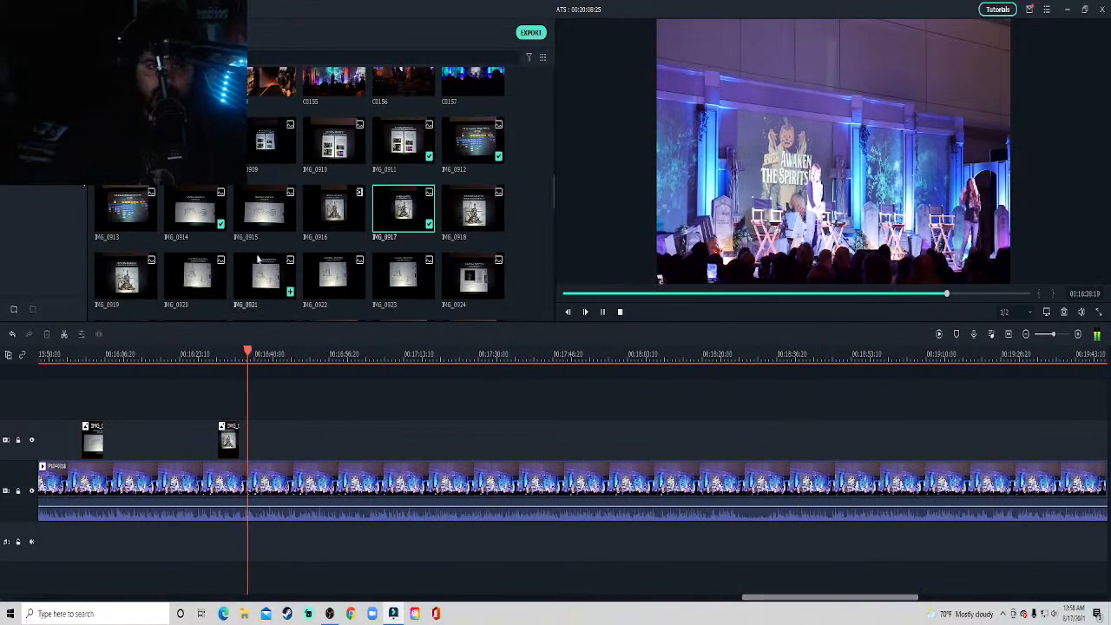
pyautogui.click(194, 276)
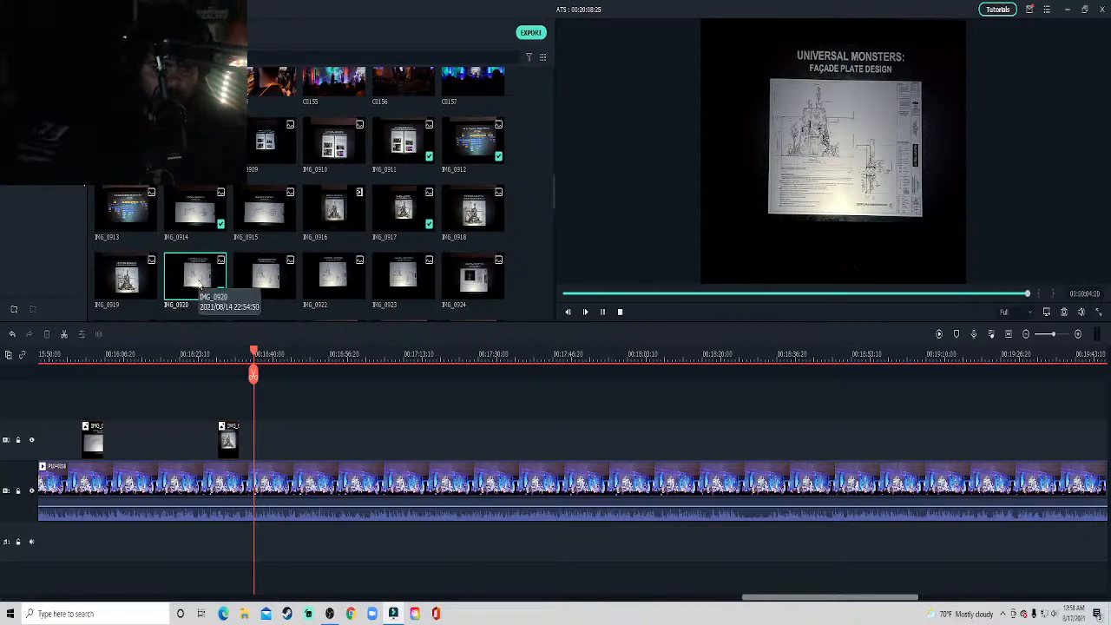
pyautogui.moveTo(196, 282); pyautogui.dragTo(201, 286)
pyautogui.press('space')
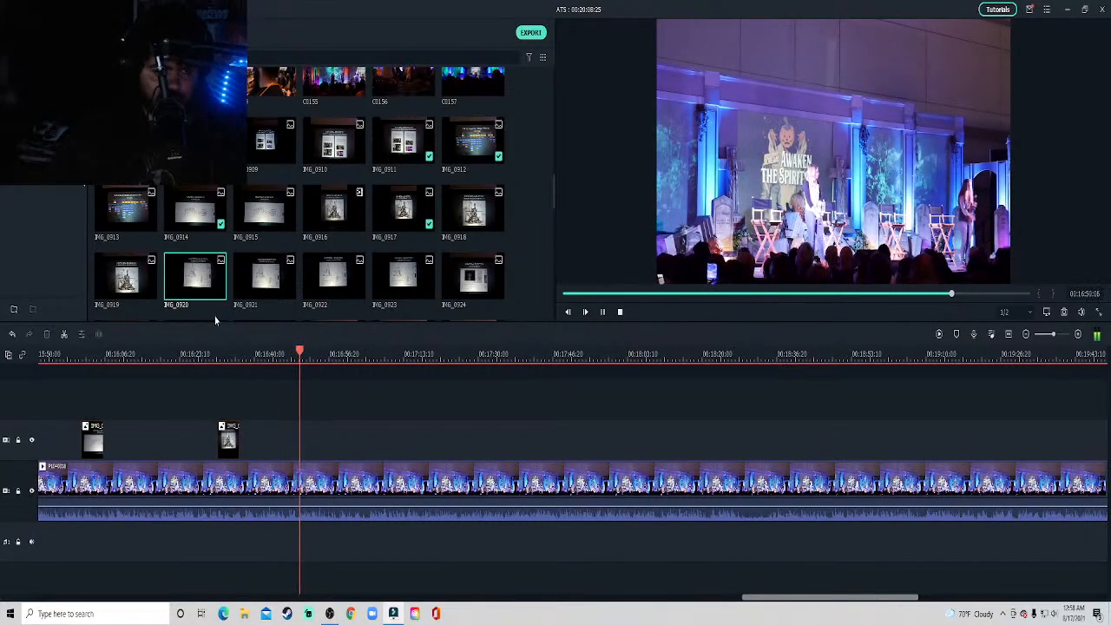
pyautogui.moveTo(198, 297)
pyautogui.moveTo(198, 297); pyautogui.dragTo(306, 454)
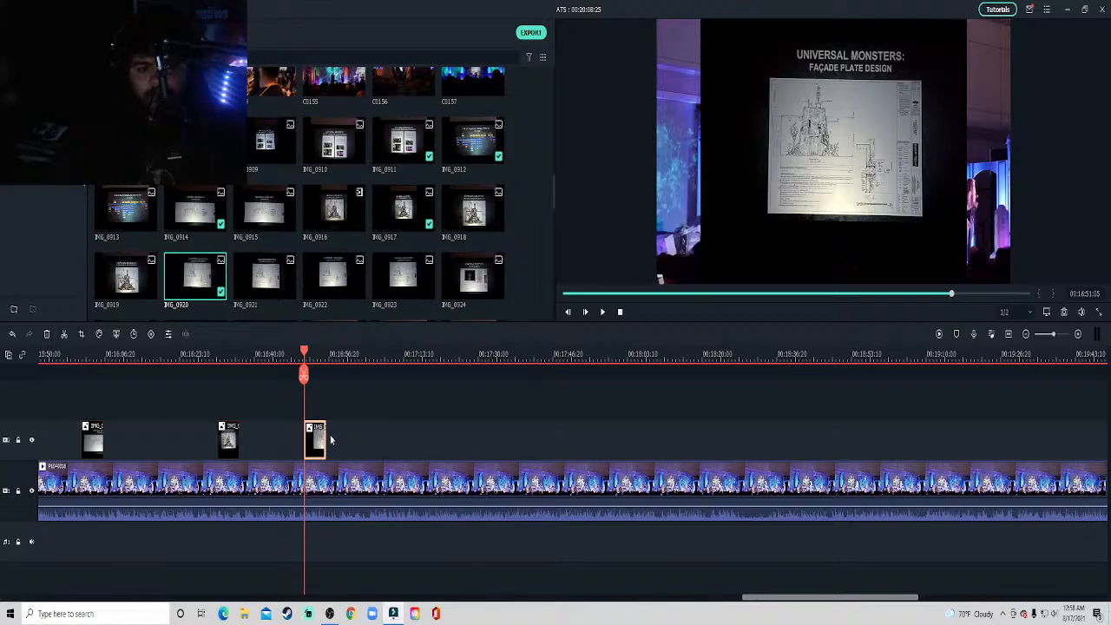
# Crop the IMG_0920 overlay to fit, then enlarge its crop area to 4032 x 2445 to include the full slide title.
pyautogui.rightClick(317, 434)
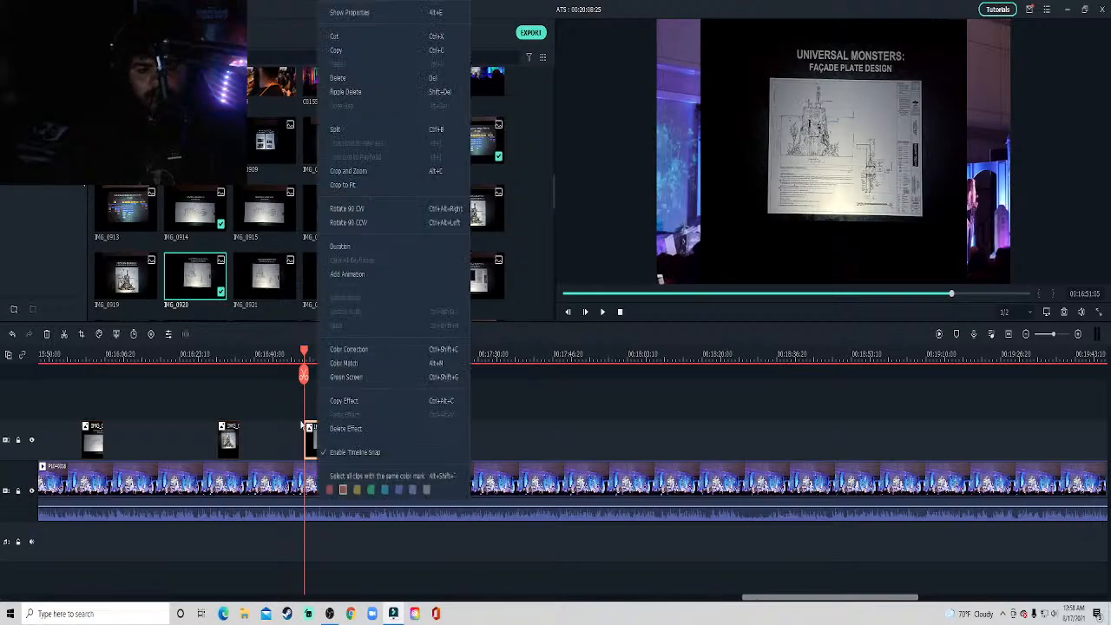
pyautogui.click(356, 186)
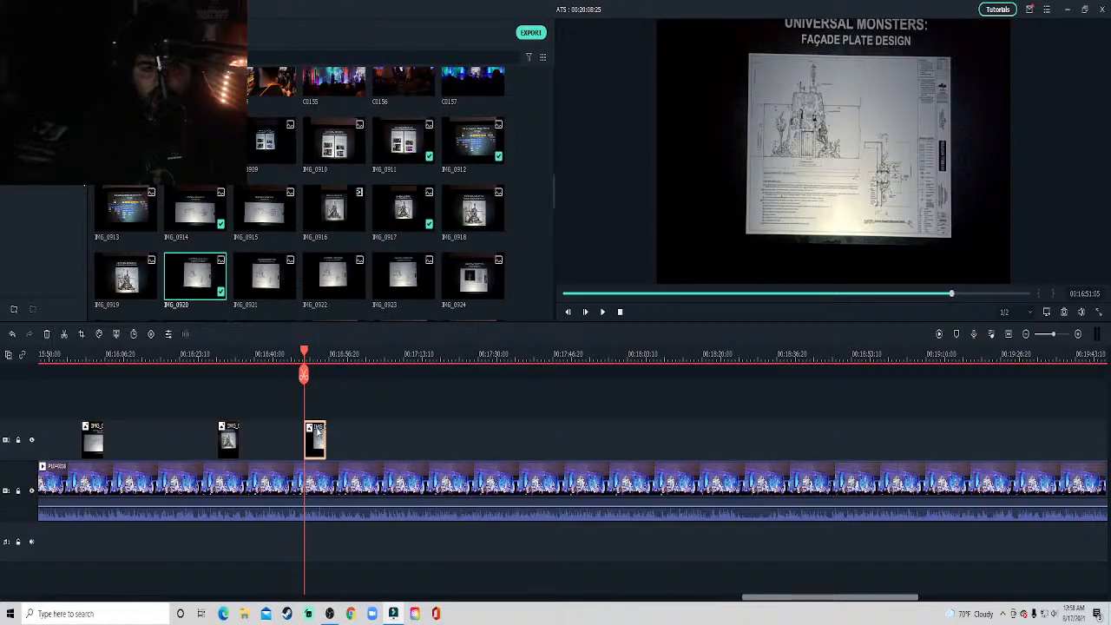
pyautogui.click(81, 335)
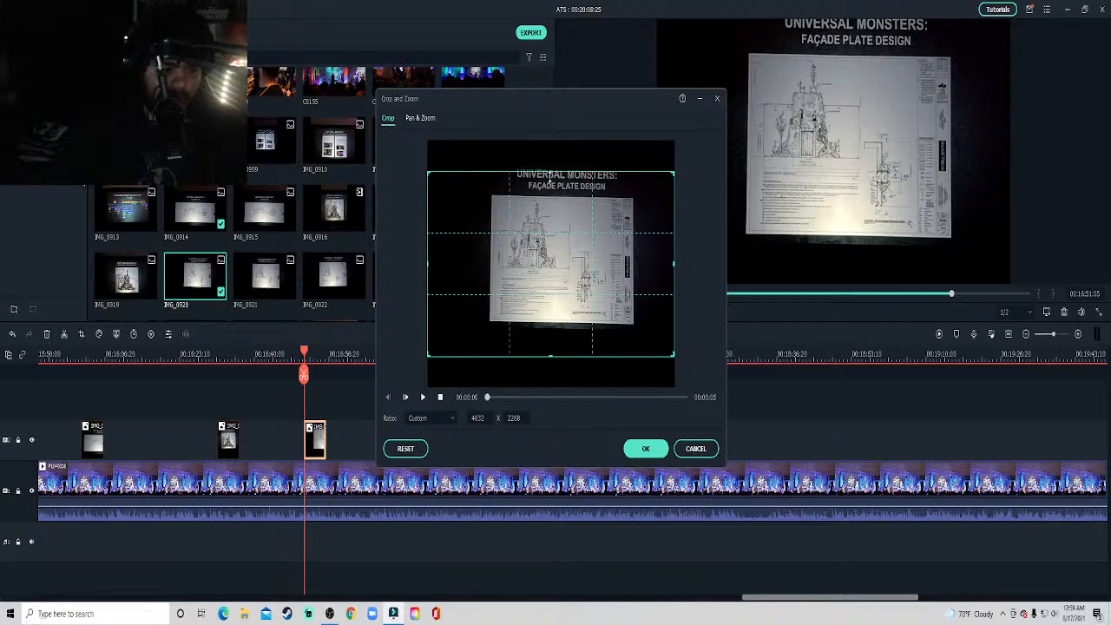
pyautogui.moveTo(549, 173)
pyautogui.mouseDown()
pyautogui.moveTo(554, 147)
pyautogui.moveTo(558, 158)
pyautogui.mouseUp()
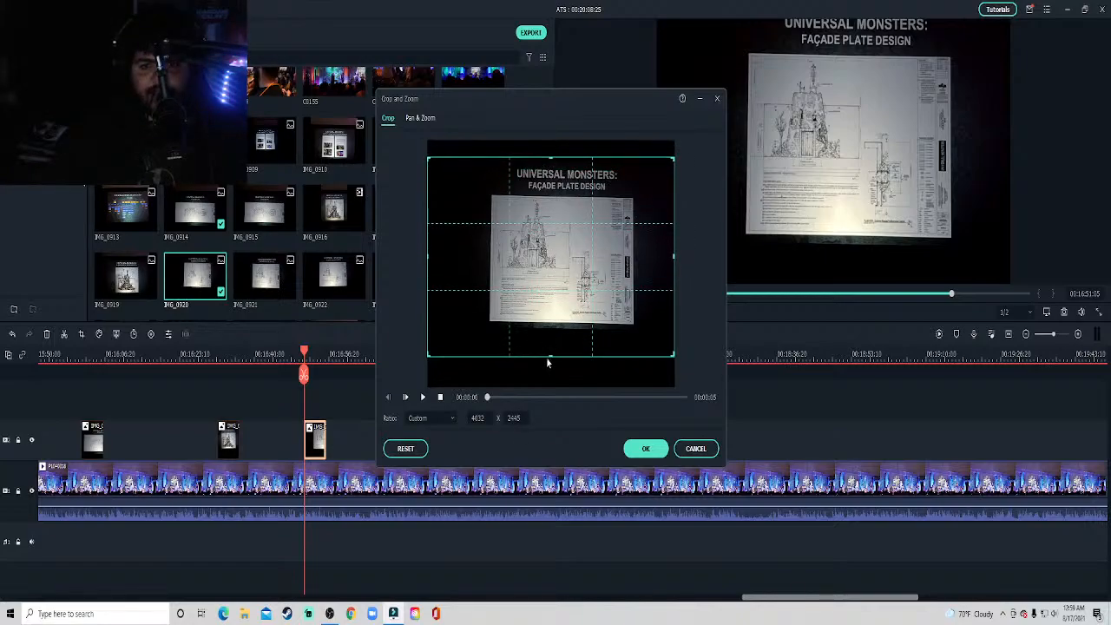
pyautogui.moveTo(549, 353); pyautogui.dragTo(549, 351)
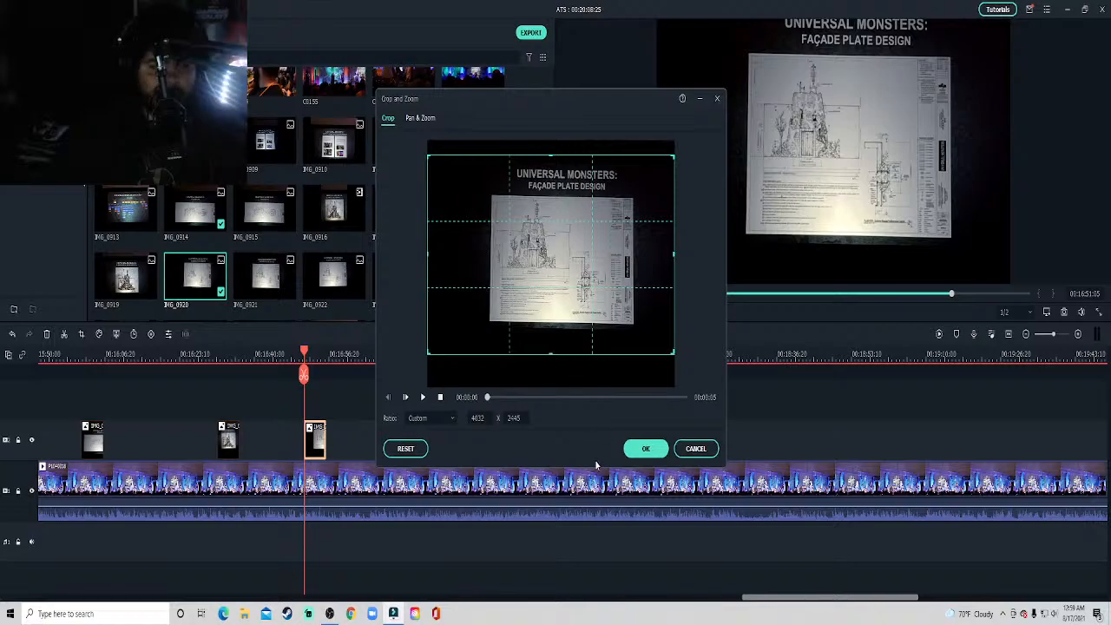
pyautogui.click(656, 452)
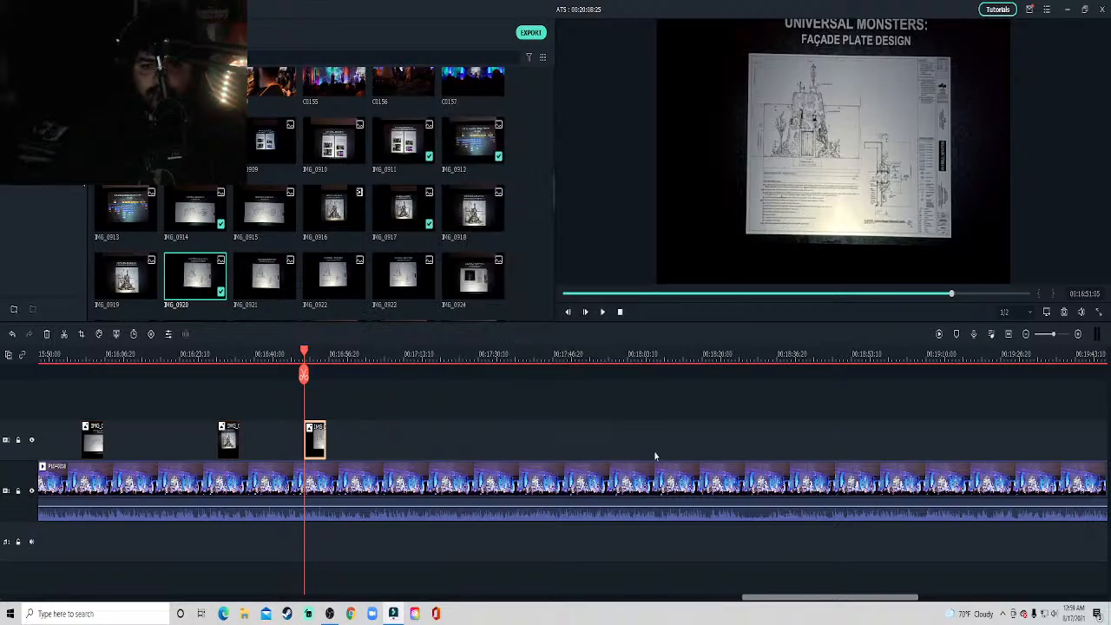
# Shrink the IMG_0920 overlay into the upper-left corner of the video frame and play the result.
pyautogui.moveTo(996, 283); pyautogui.dragTo(779, 153)
pyautogui.click(813, 417)
pyautogui.press('space')
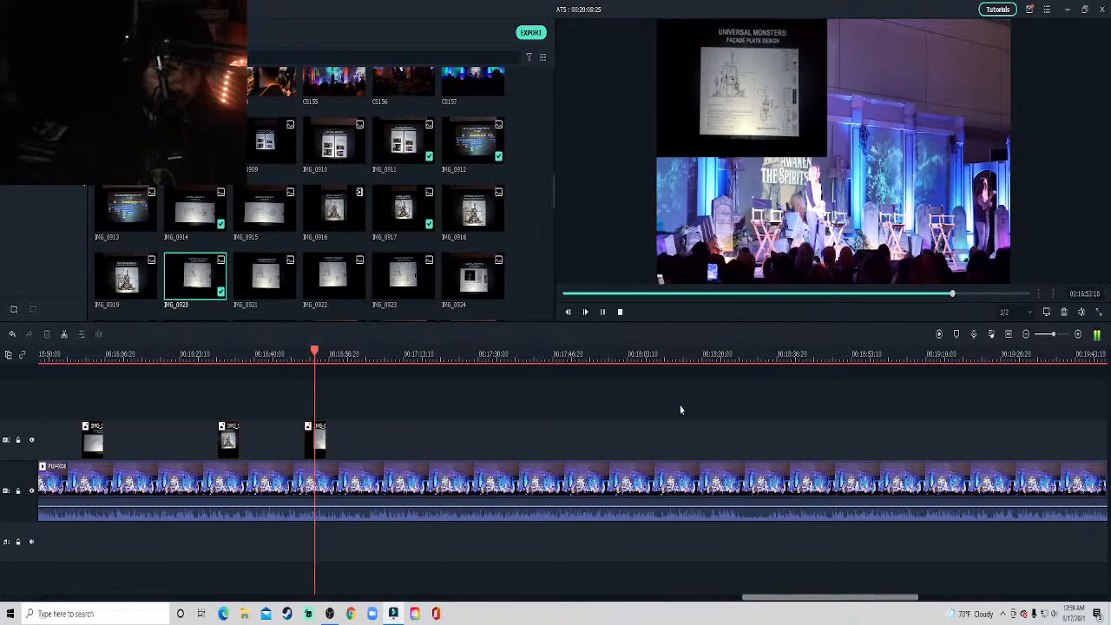
pyautogui.press('space')
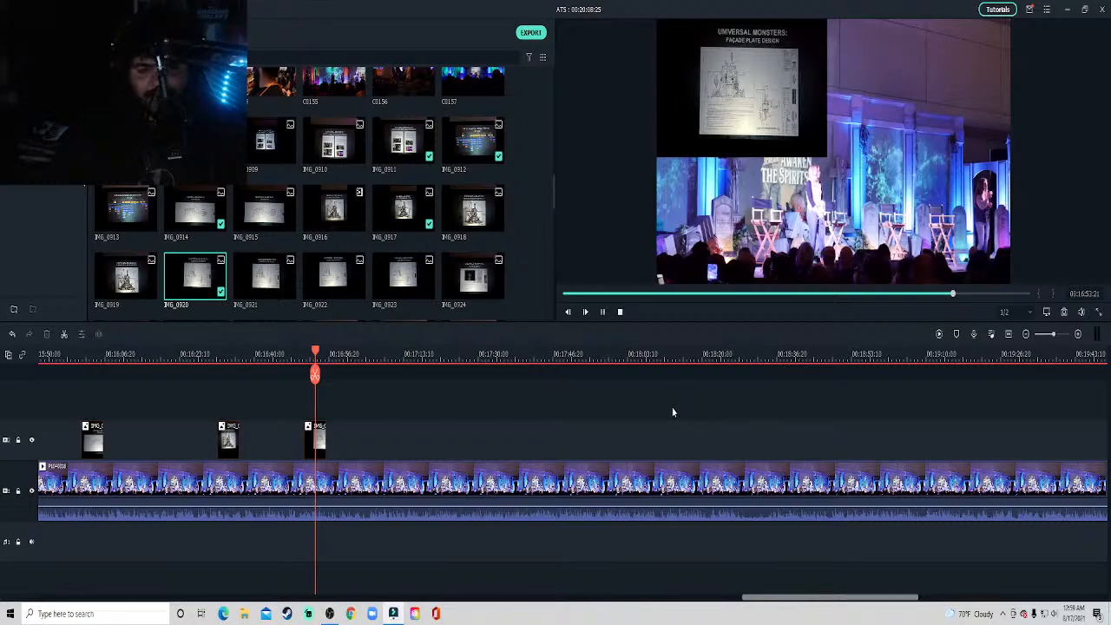
# Skim the stage clip from about 16:53 to 18:22 and browse the slide photos for the next slide being discussed.
pyautogui.press('space')
pyautogui.moveTo(830, 599); pyautogui.dragTo(836, 601)
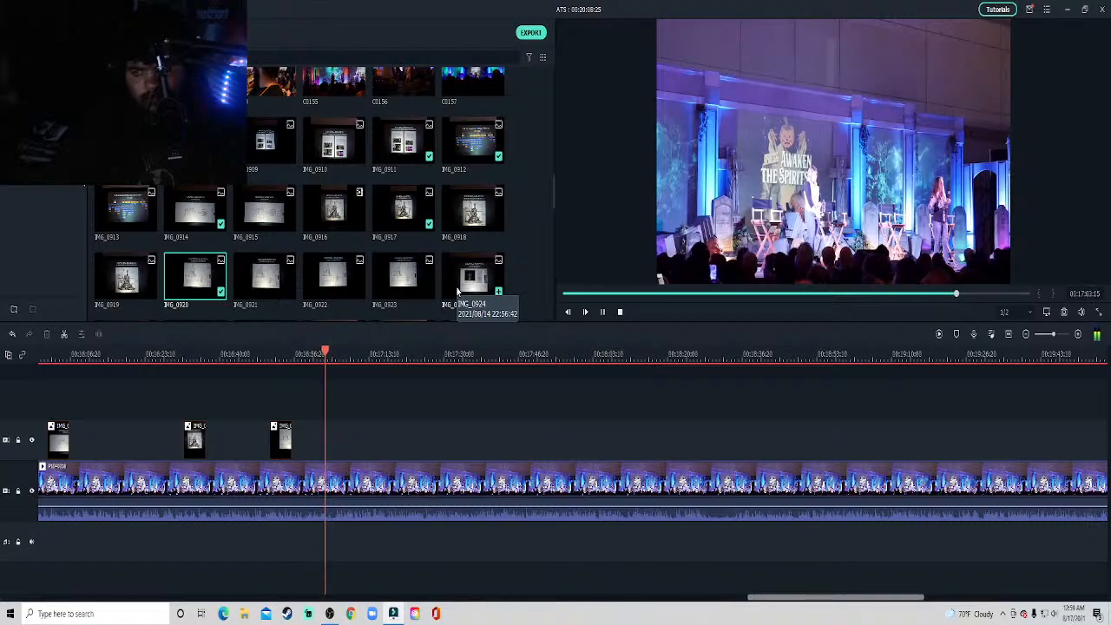
pyautogui.click(407, 359)
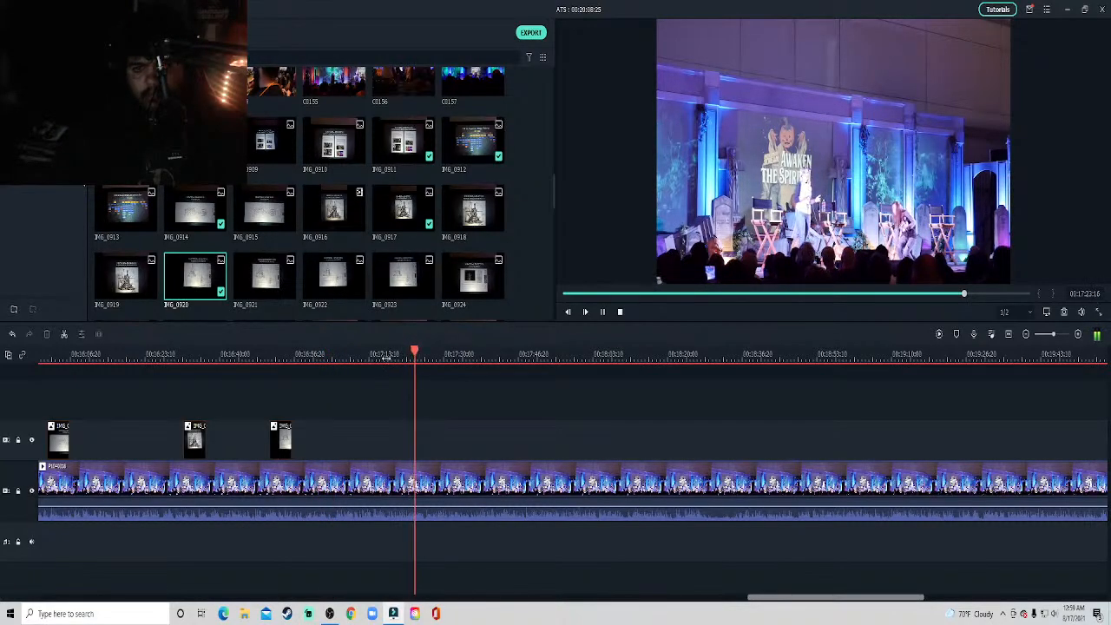
pyautogui.click(387, 358)
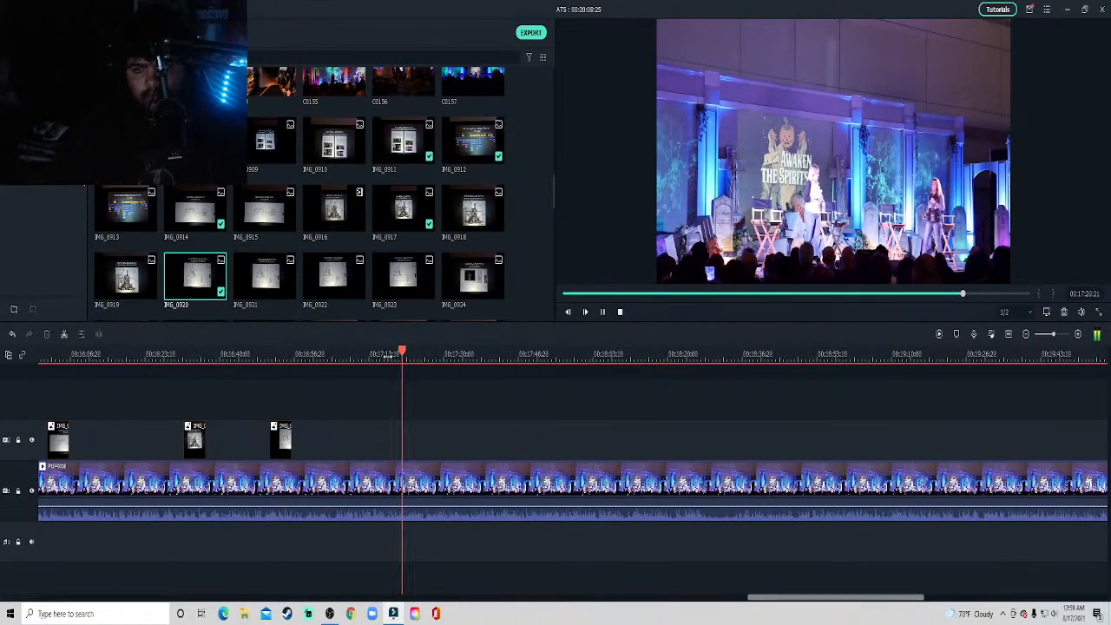
pyautogui.click(370, 355)
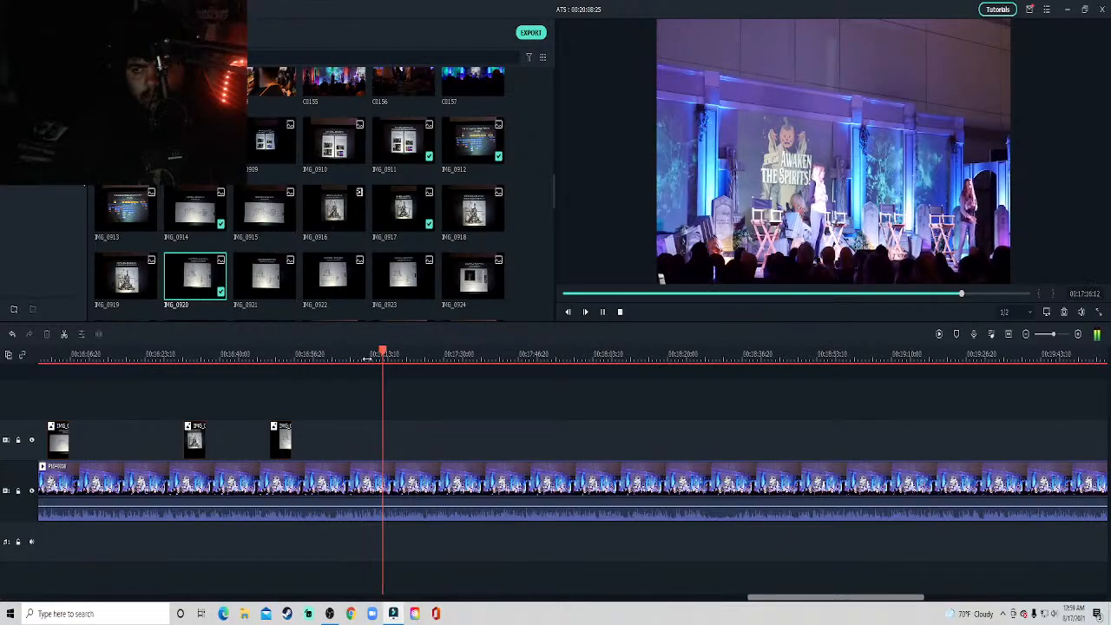
pyautogui.click(349, 358)
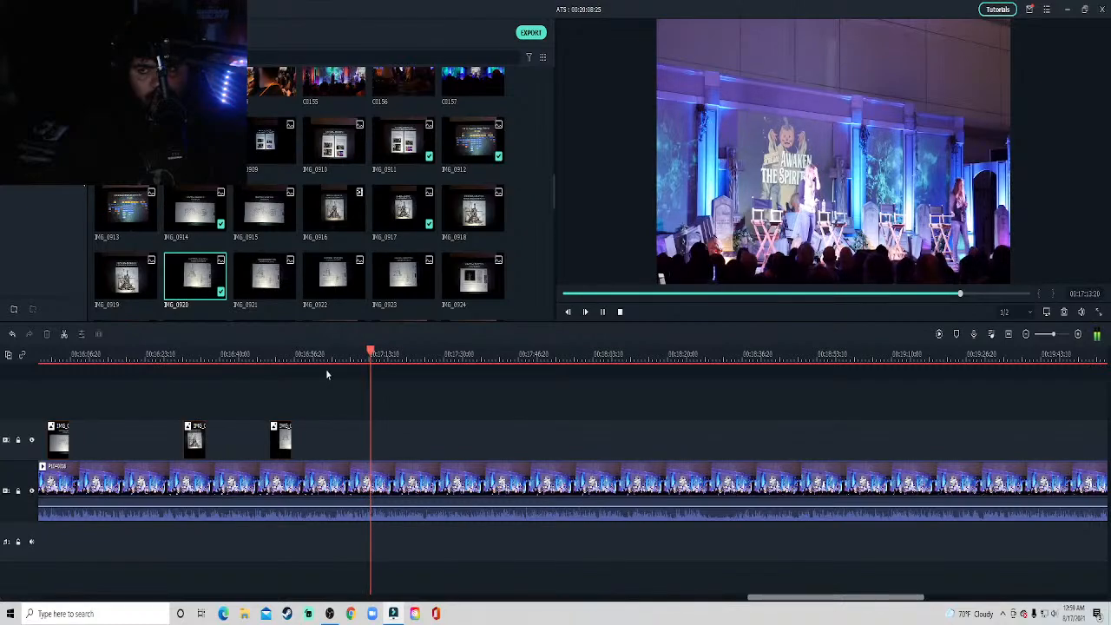
pyautogui.click(480, 359)
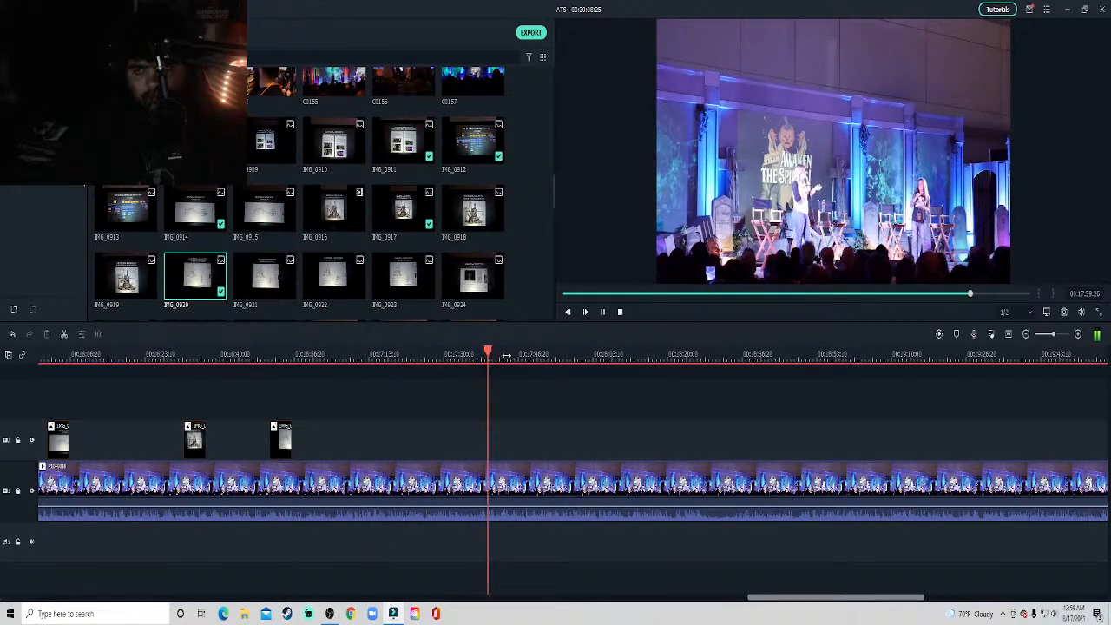
pyautogui.click(506, 356)
pyautogui.click(523, 358)
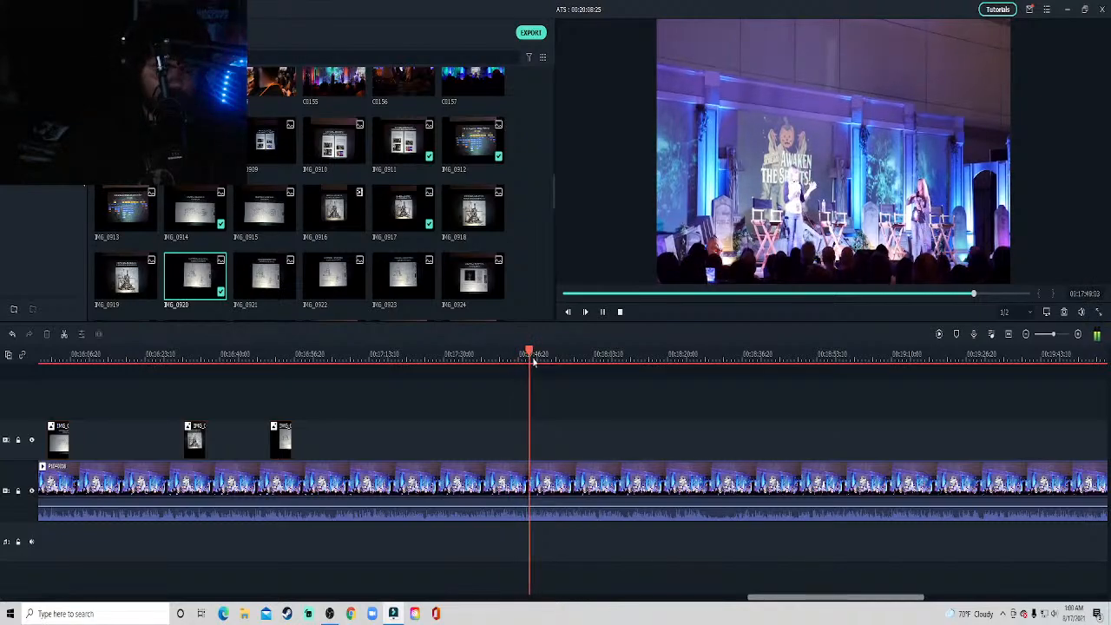
pyautogui.click(557, 358)
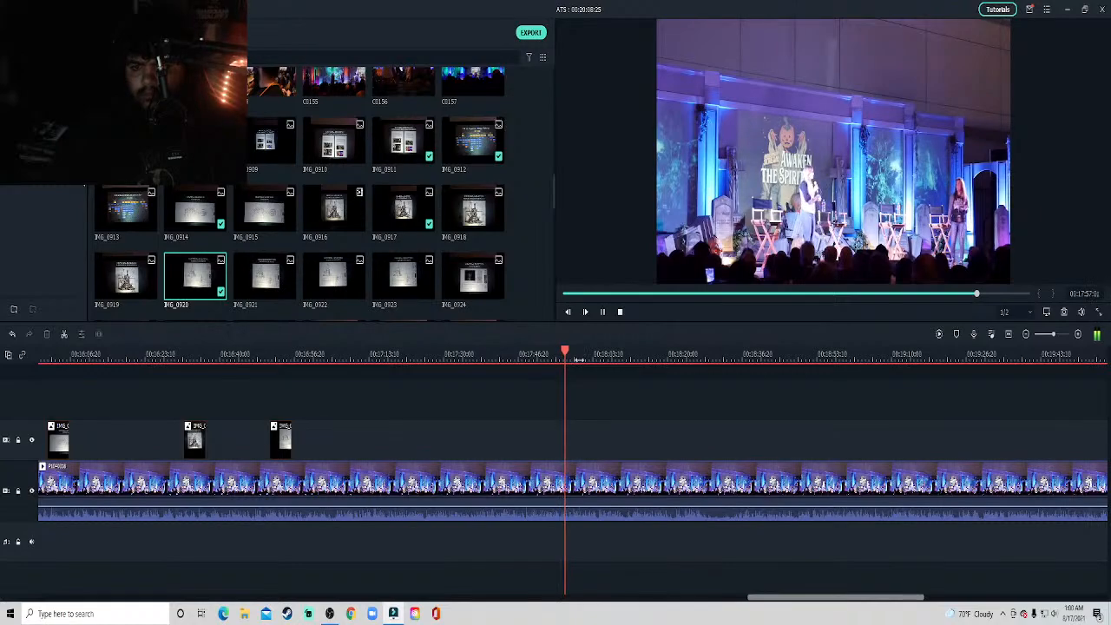
pyautogui.click(580, 357)
pyautogui.click(619, 356)
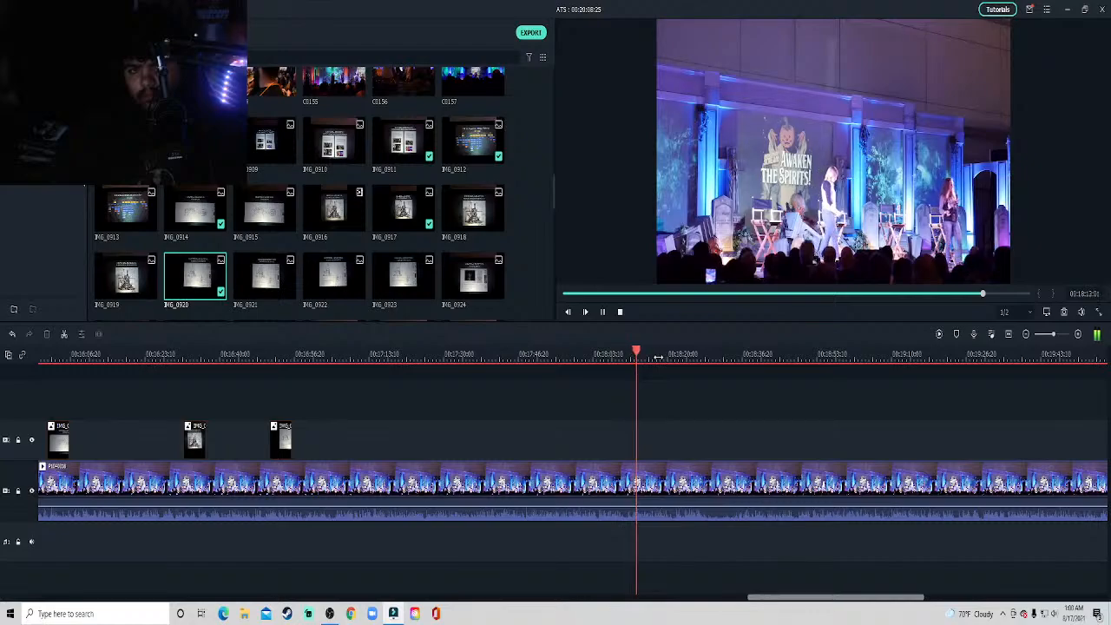
pyautogui.scroll(-3, 432, 280)
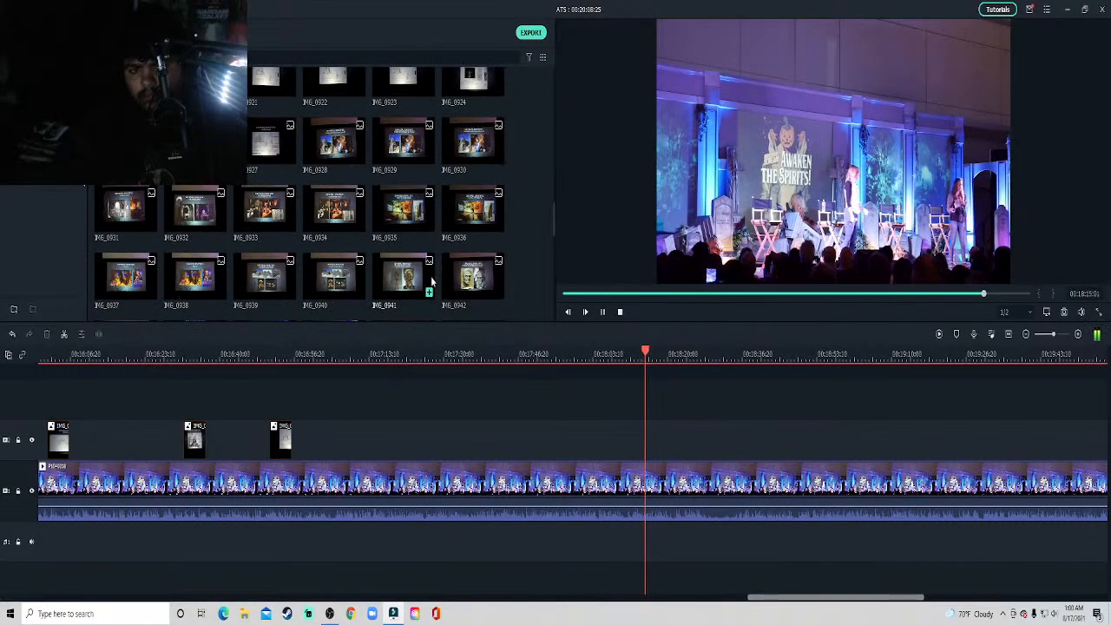
pyautogui.scroll(3, 431, 280)
pyautogui.press('space')
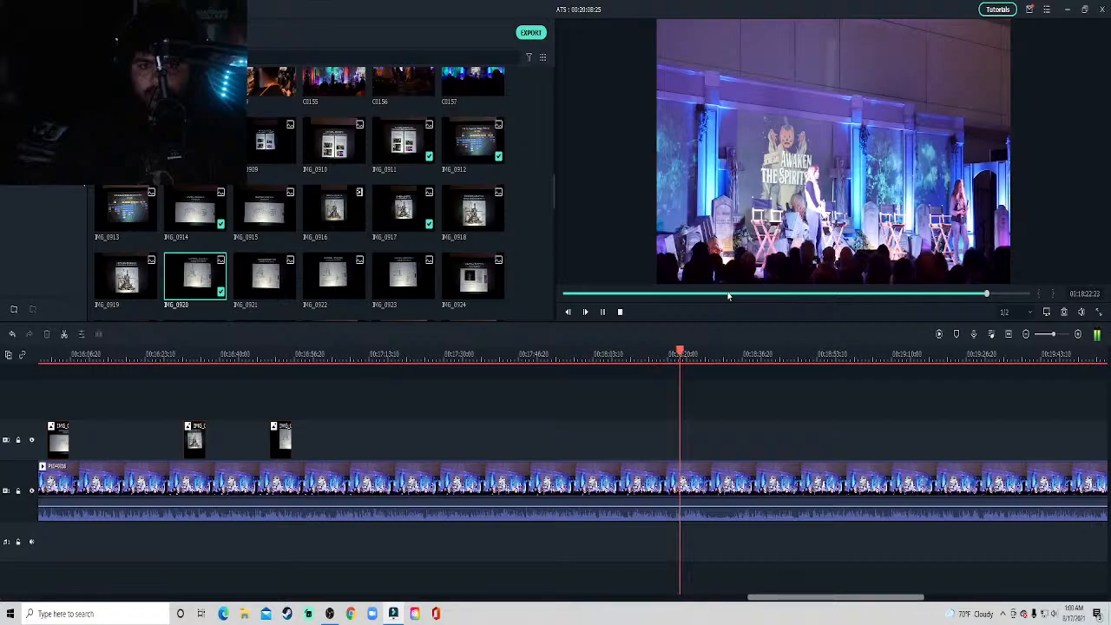
# Place slide photo IMG_0924 on the track above the stage clip at about 18:27 and crop it to fit.
pyautogui.scroll(-3, 472, 259)
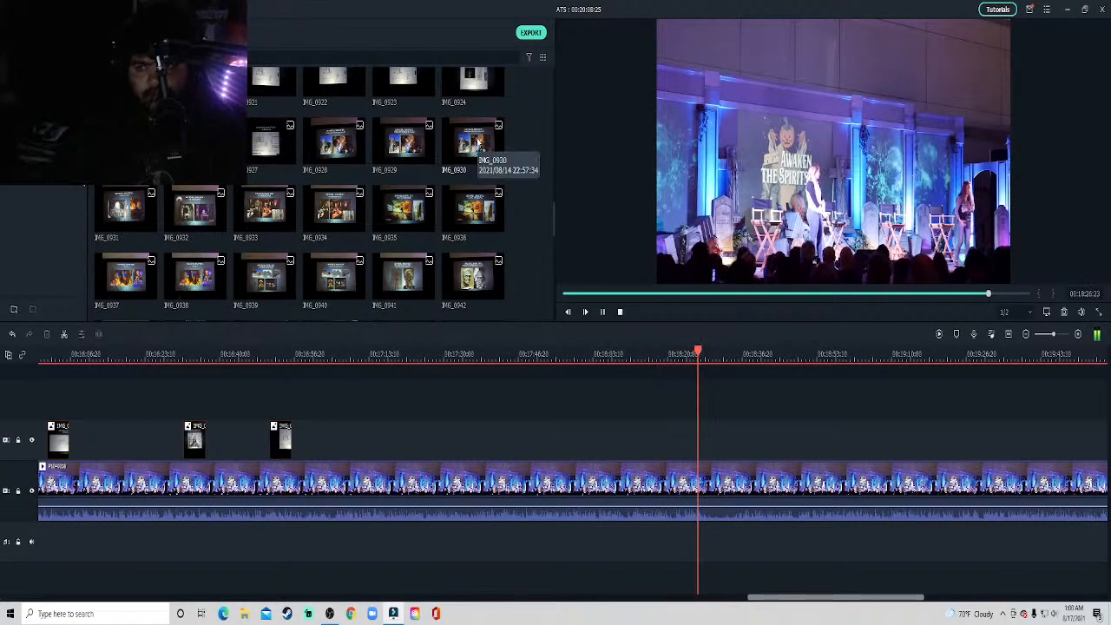
pyautogui.moveTo(474, 80); pyautogui.dragTo(712, 447)
pyautogui.rightClick(712, 446)
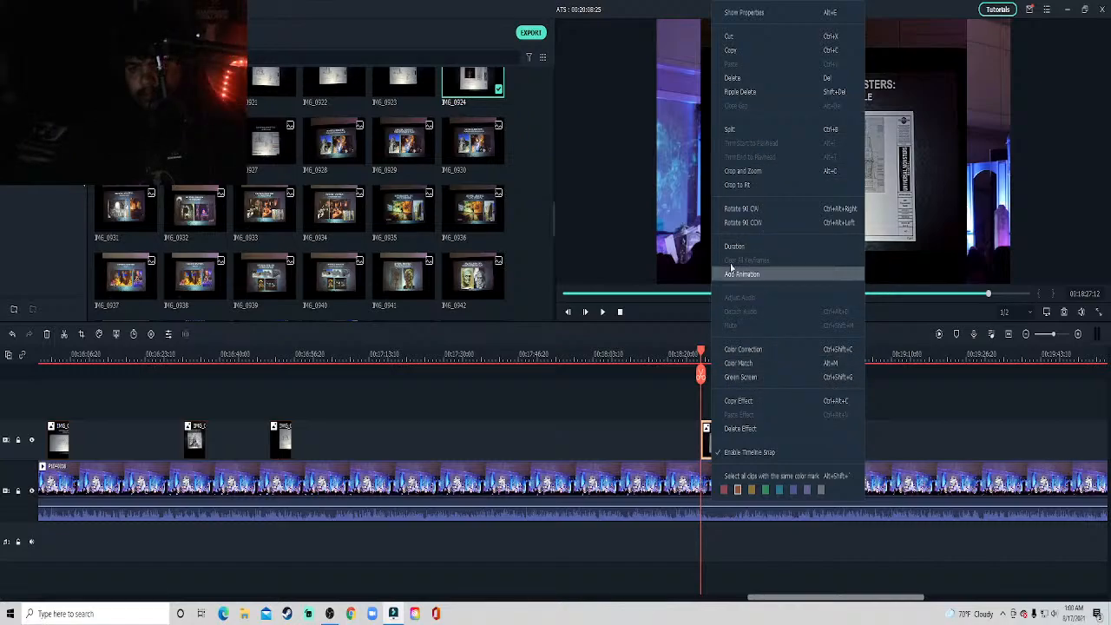
pyautogui.click(759, 185)
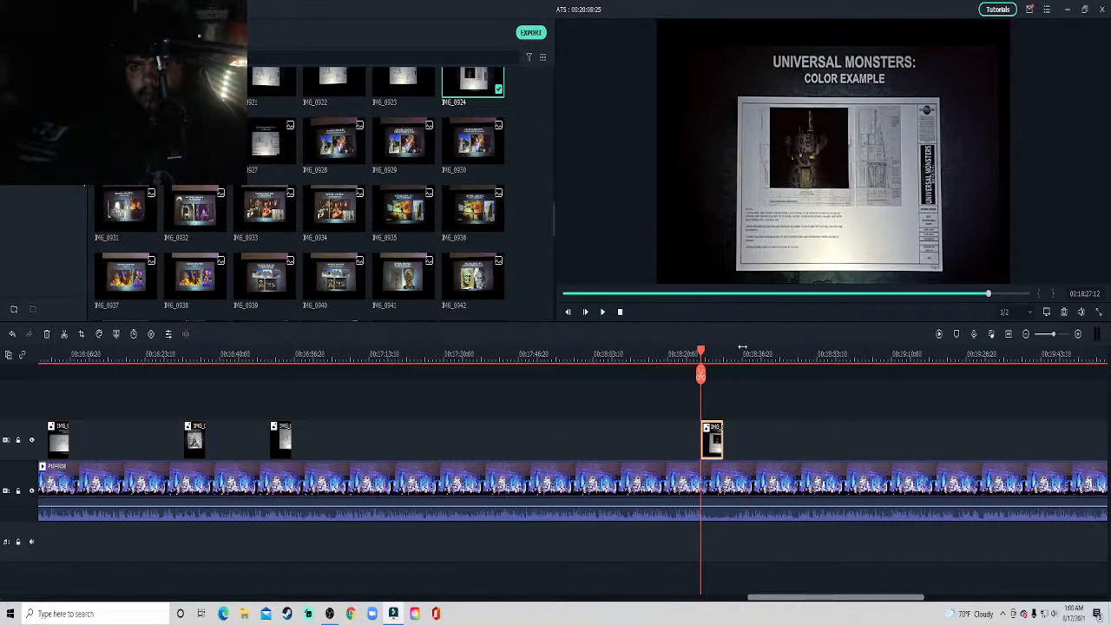
# Shrink the IMG_0924 overlay into the upper-left corner of the video frame and play on past it.
pyautogui.click(789, 235)
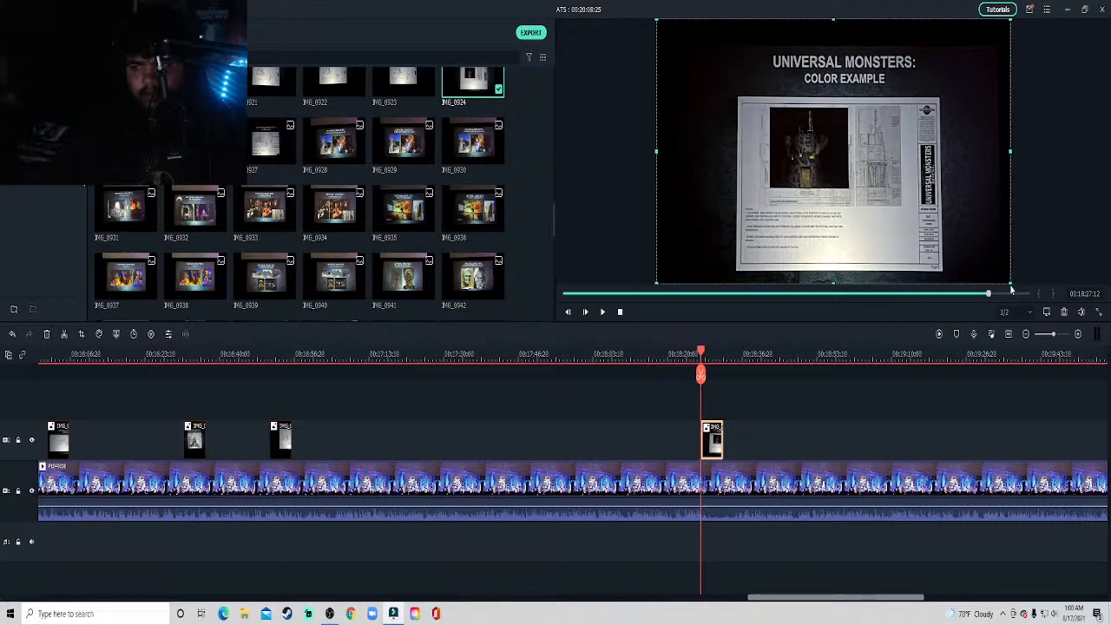
pyautogui.moveTo(1011, 289); pyautogui.dragTo(831, 123)
pyautogui.click(832, 386)
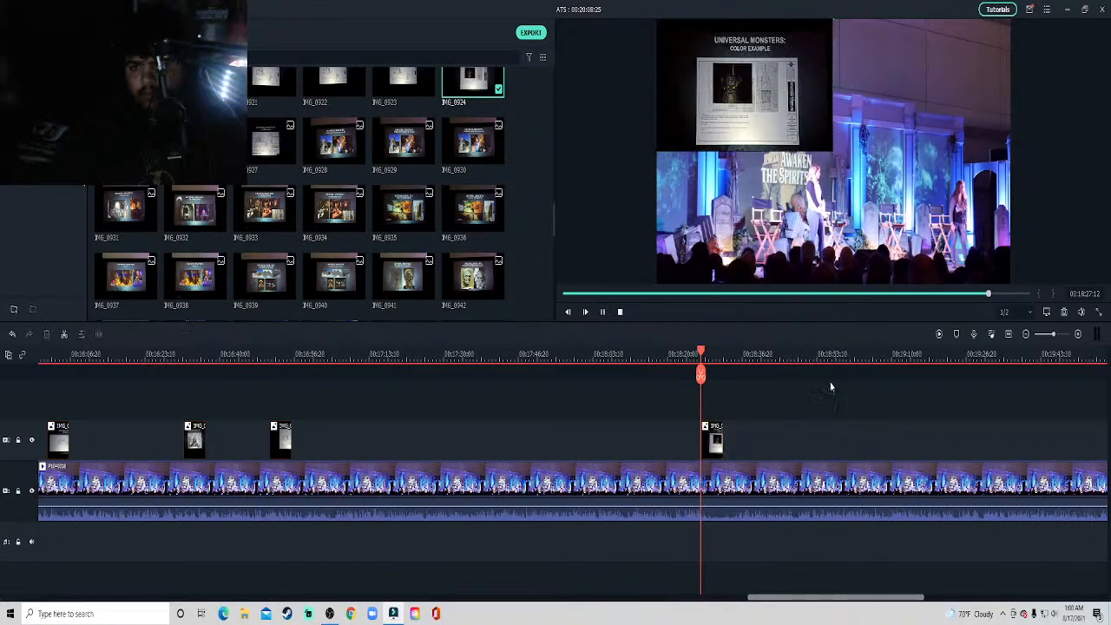
pyautogui.press('space')
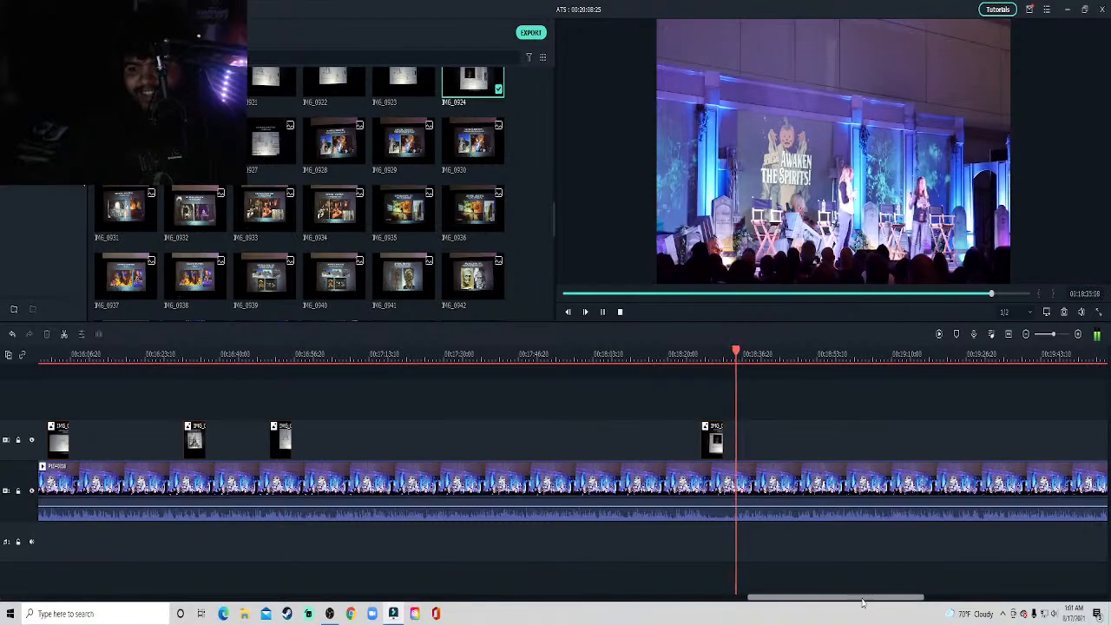
pyautogui.moveTo(868, 595); pyautogui.dragTo(896, 597)
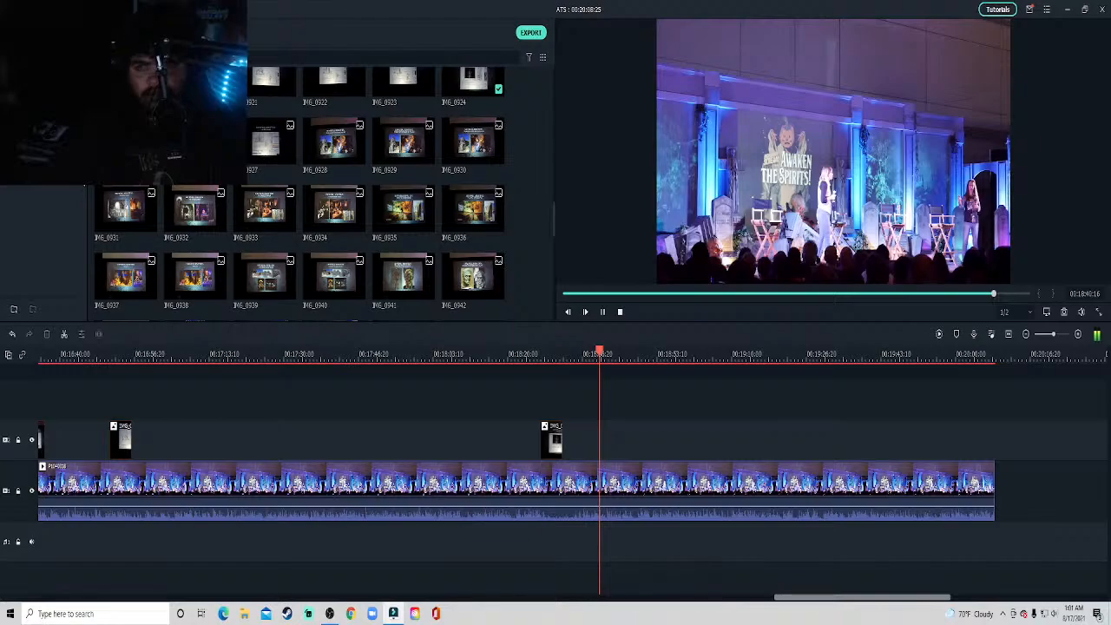
# Play the stage clip from about 18:40 to 18:54 and preview the Elements List slide photo.
pyautogui.doubleClick(130, 141)
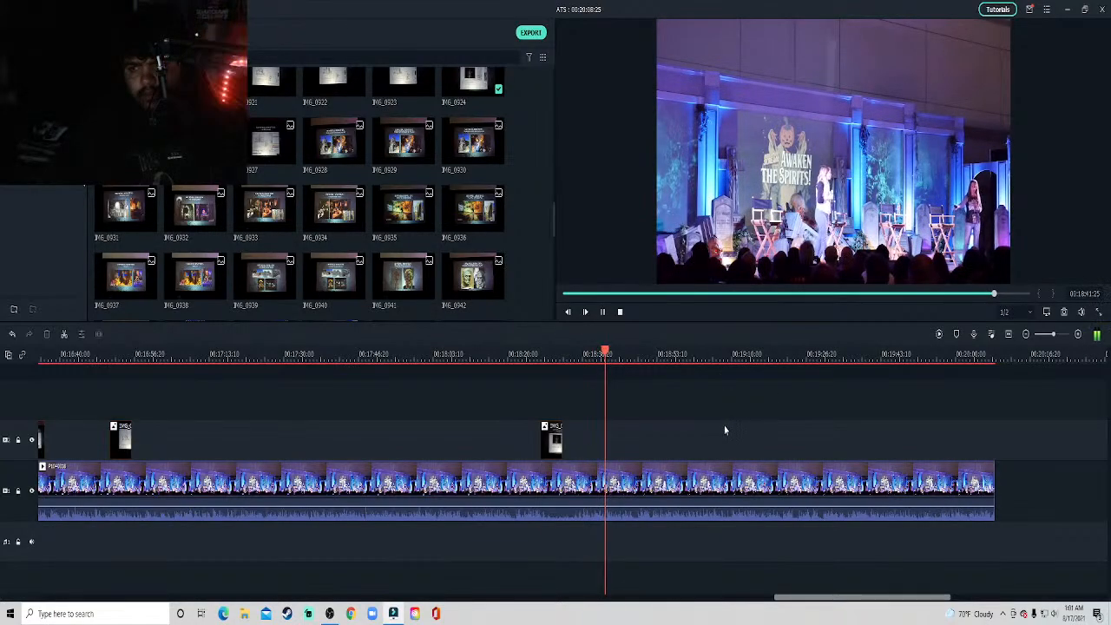
pyautogui.press('space')
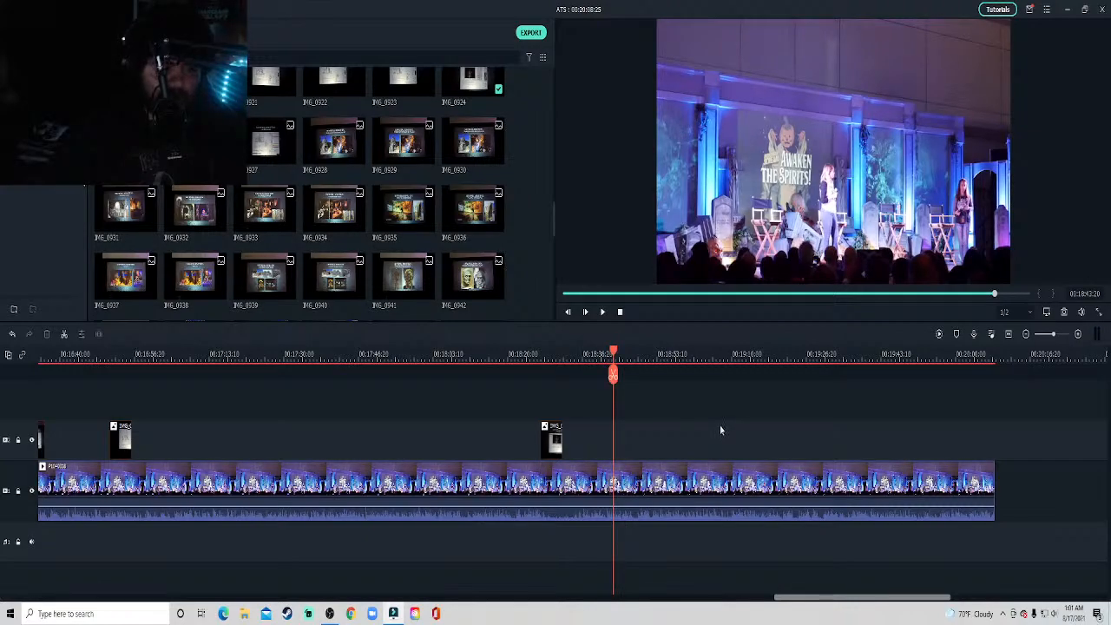
pyautogui.press('space')
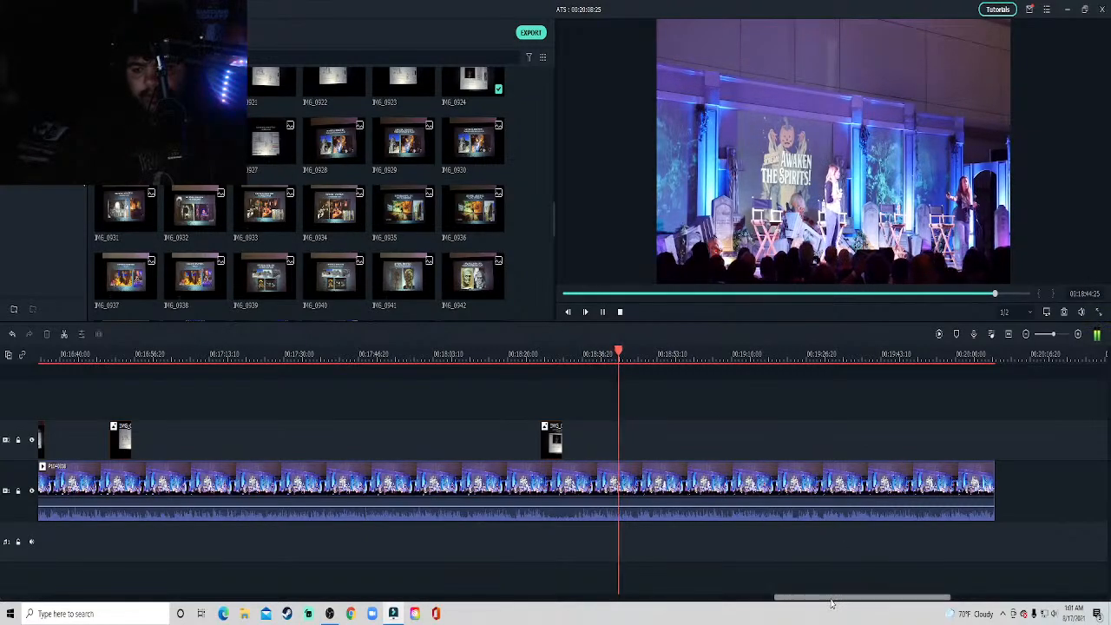
pyautogui.moveTo(832, 597); pyautogui.dragTo(862, 599)
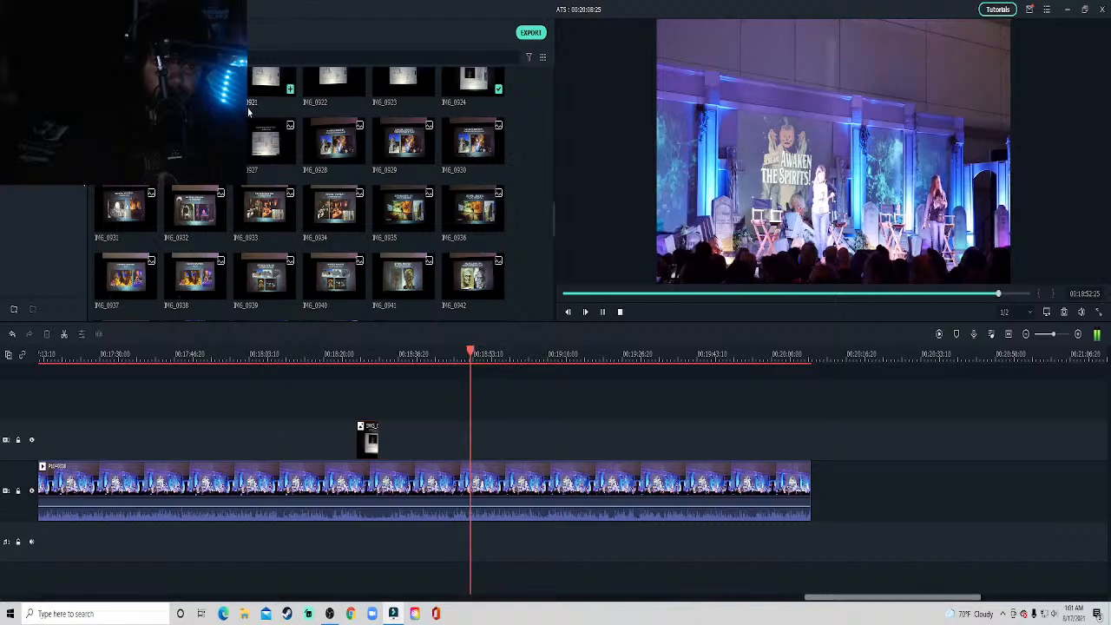
pyautogui.doubleClick(126, 141)
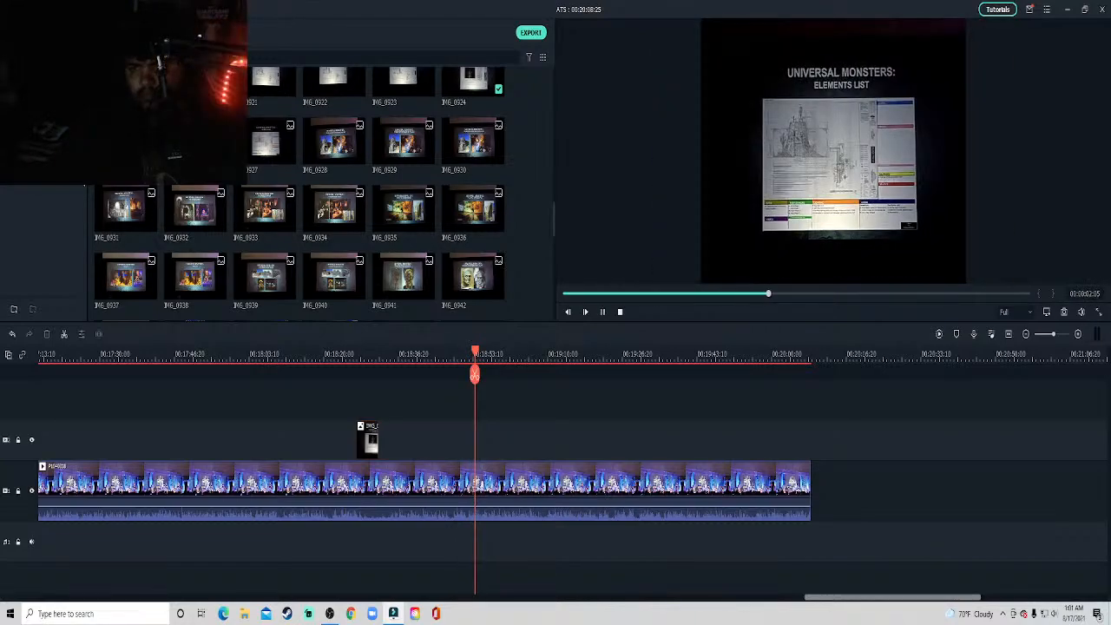
pyautogui.click(513, 424)
pyautogui.press('space')
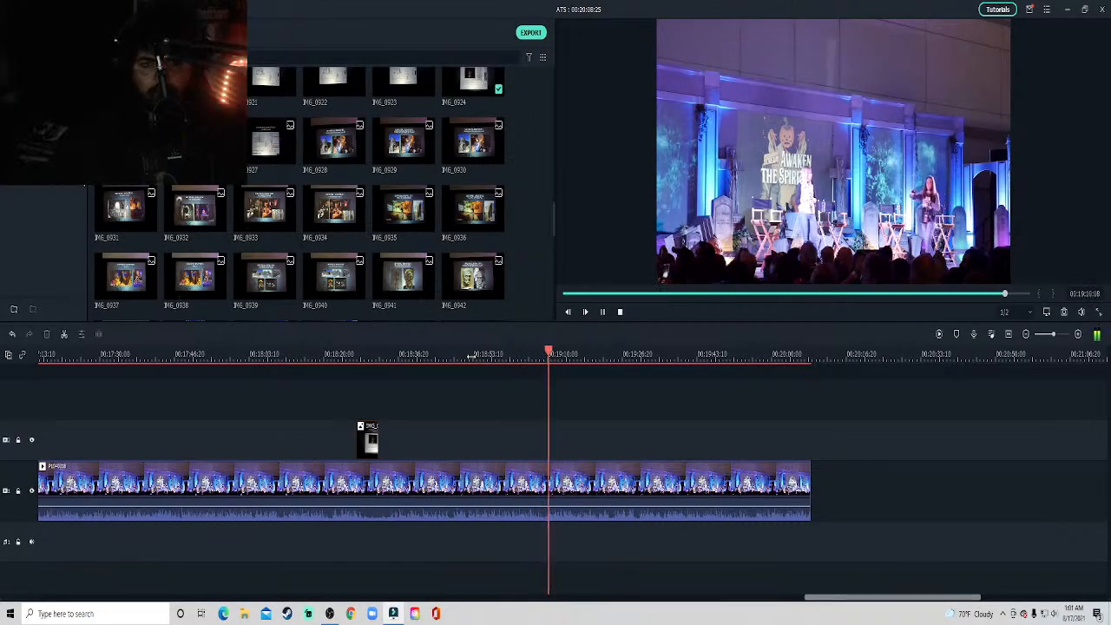
# Compare the stage clip between about 18:50 and 19:37 with slide photos IMG_0928, IMG_0932 and IMG_0931.
pyautogui.click(347, 148)
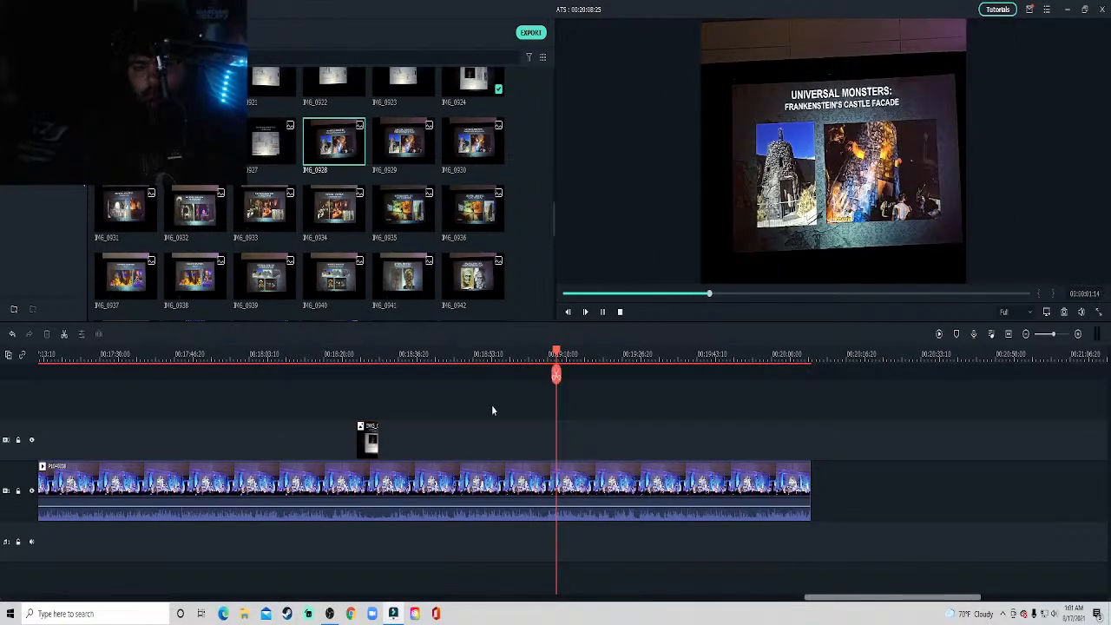
pyautogui.click(444, 354)
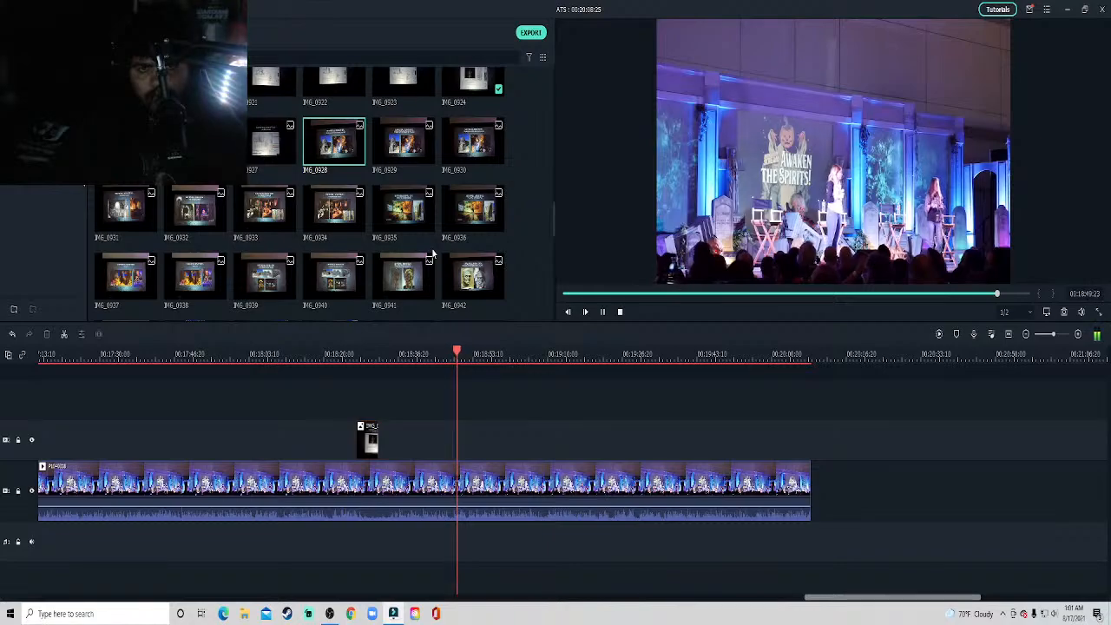
pyautogui.click(583, 355)
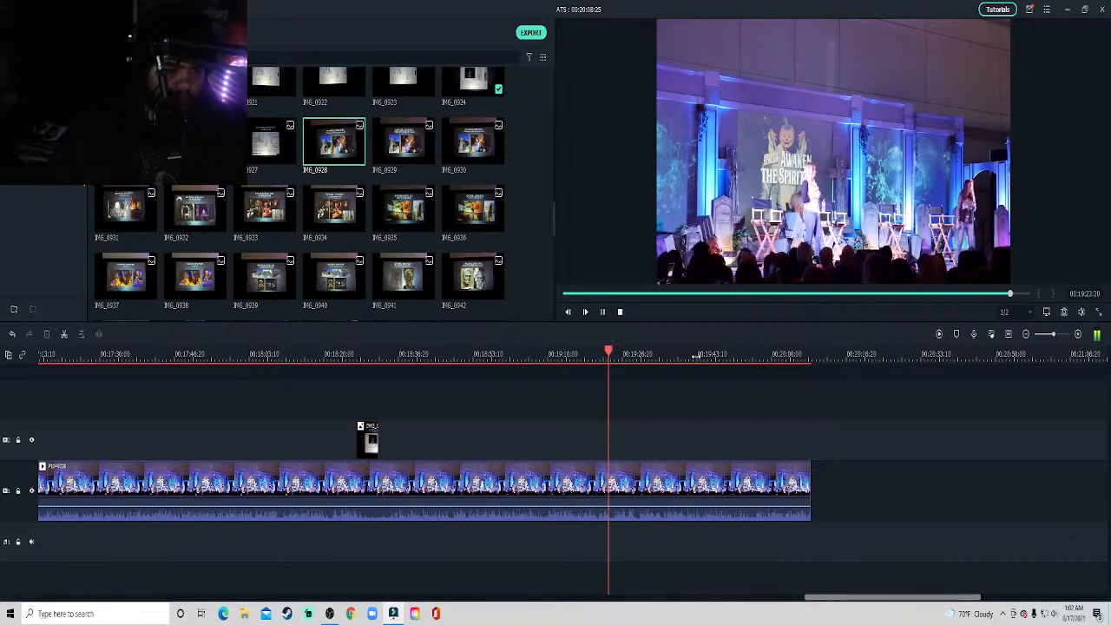
pyautogui.press('space')
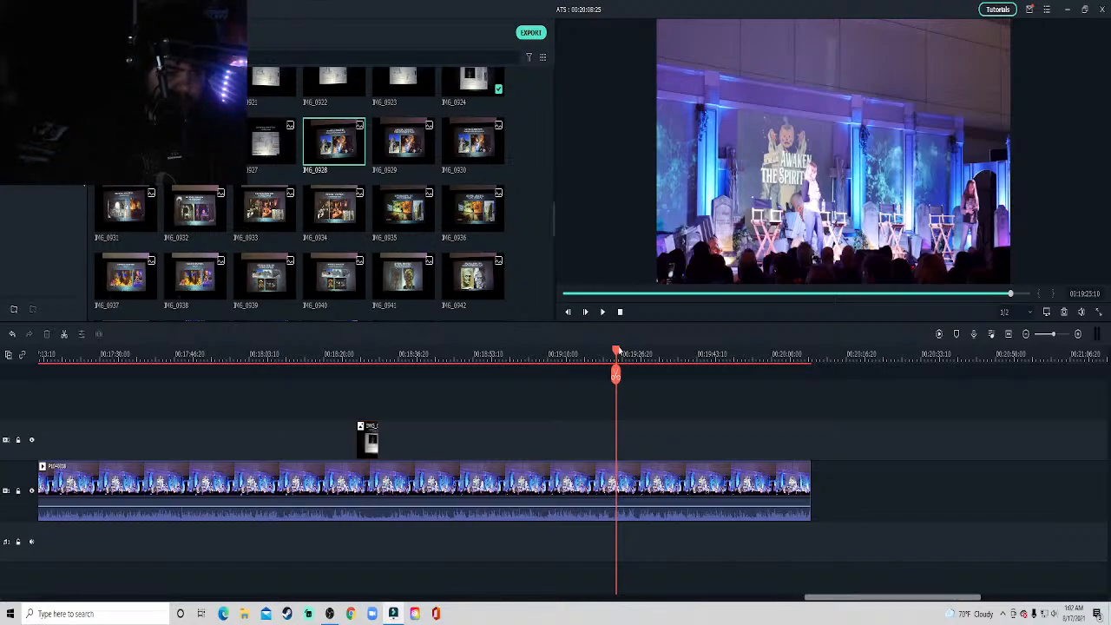
pyautogui.press('space')
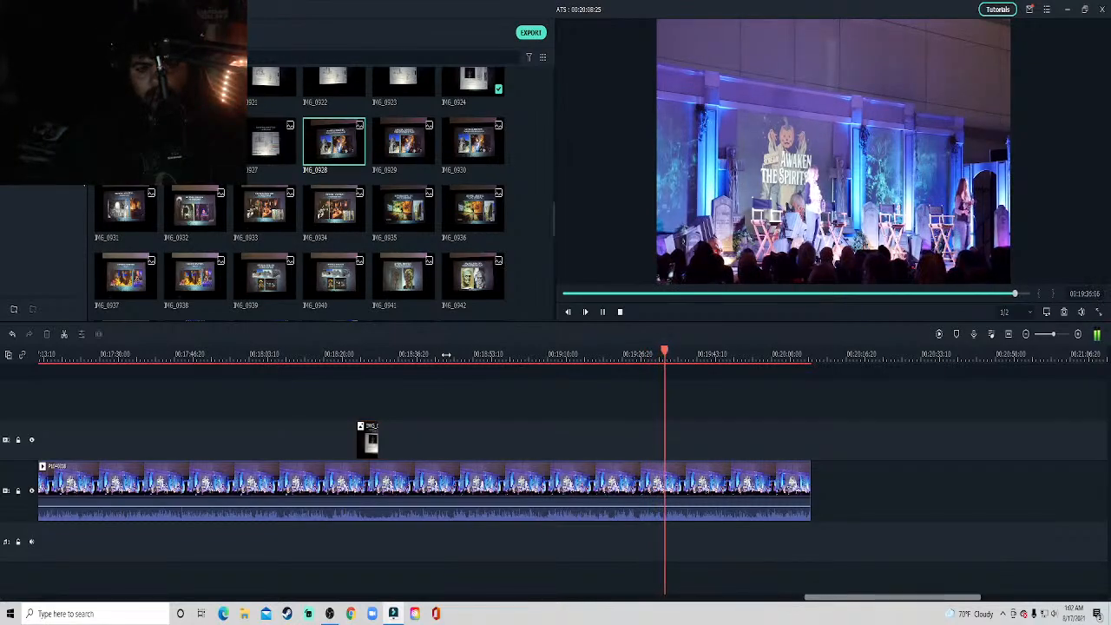
pyautogui.click(190, 223)
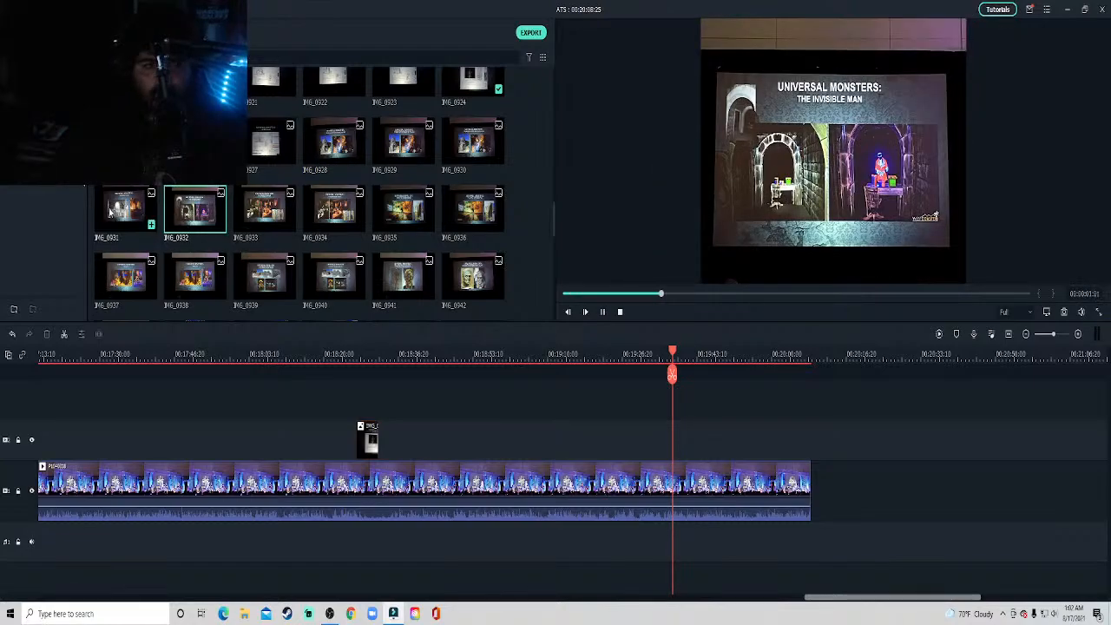
pyautogui.click(110, 211)
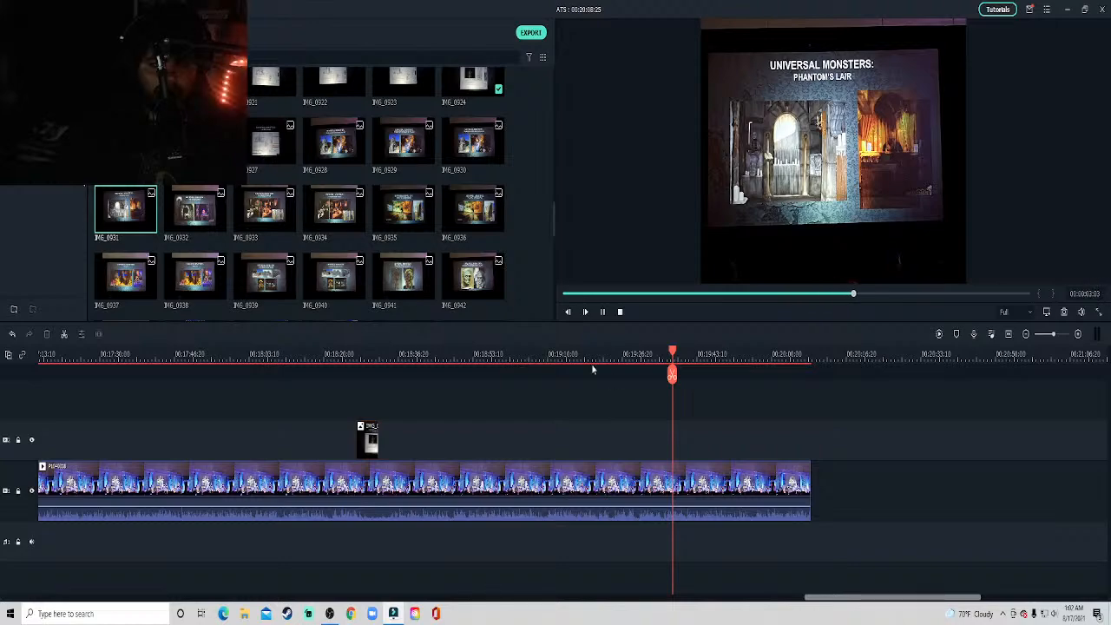
# Place the Elements List slide photo on the track above the stage clip at about 19:37 and crop it to fit.
pyautogui.moveTo(125, 208); pyautogui.dragTo(679, 440)
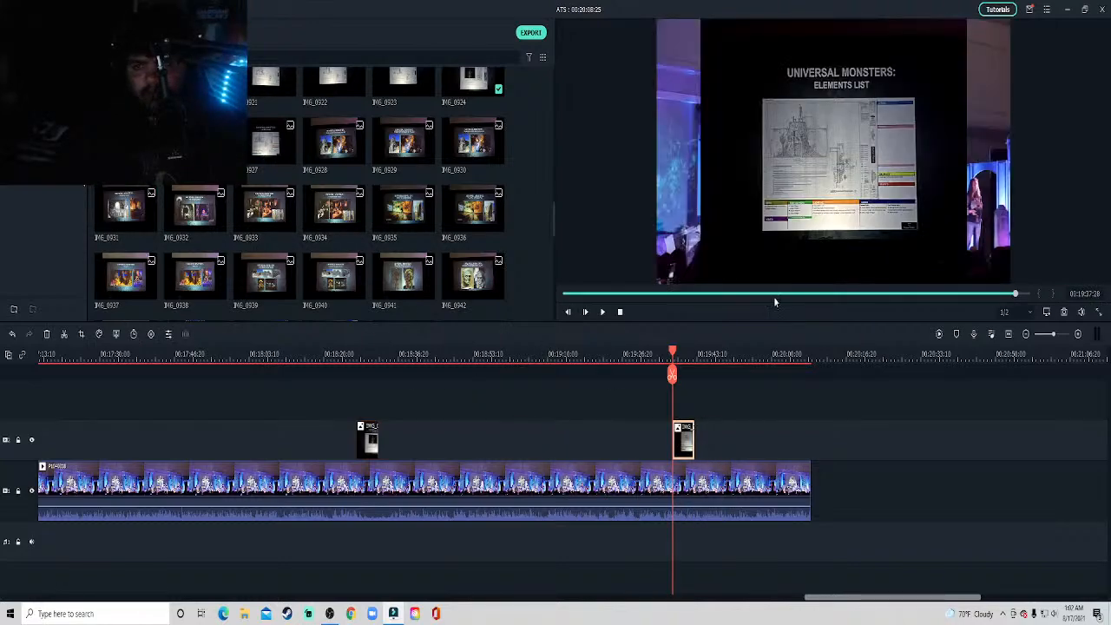
pyautogui.rightClick(814, 233)
pyautogui.click(680, 444)
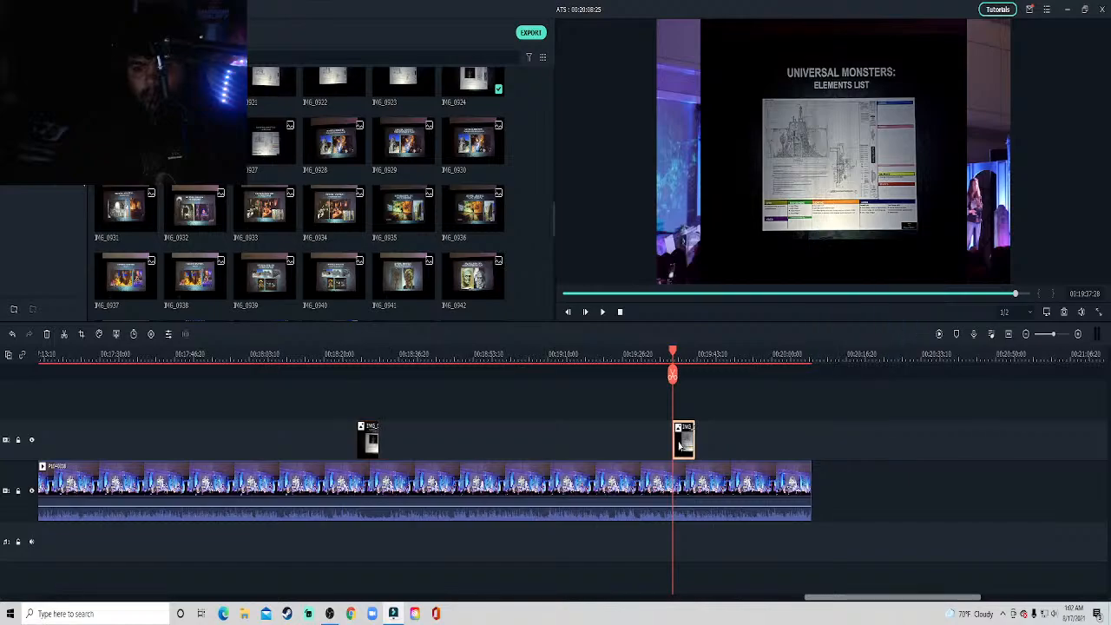
pyautogui.rightClick(681, 445)
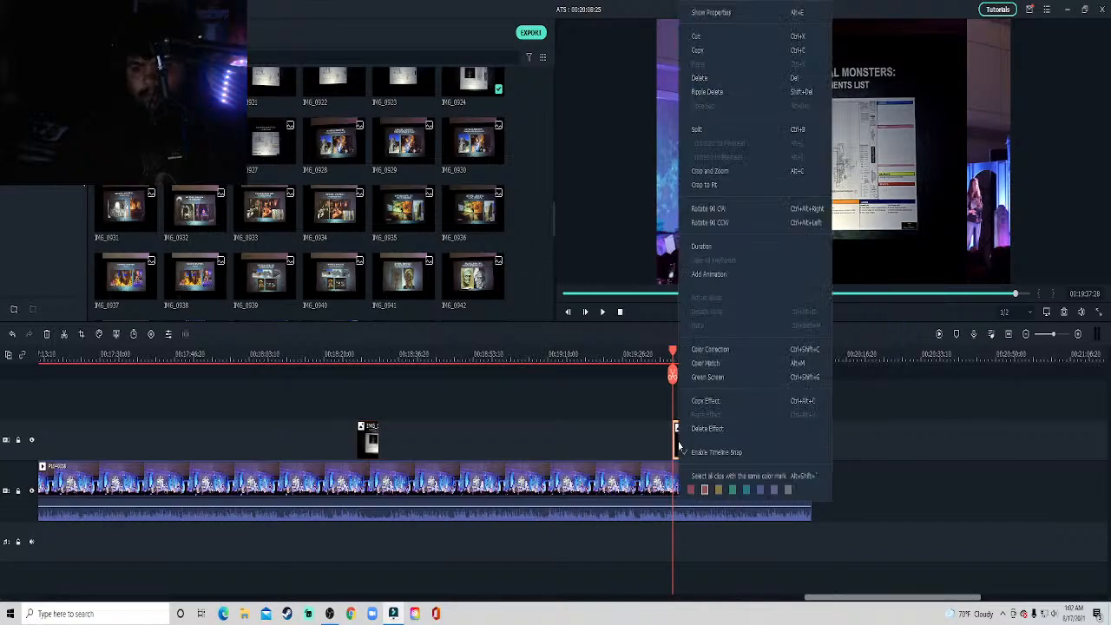
pyautogui.click(718, 186)
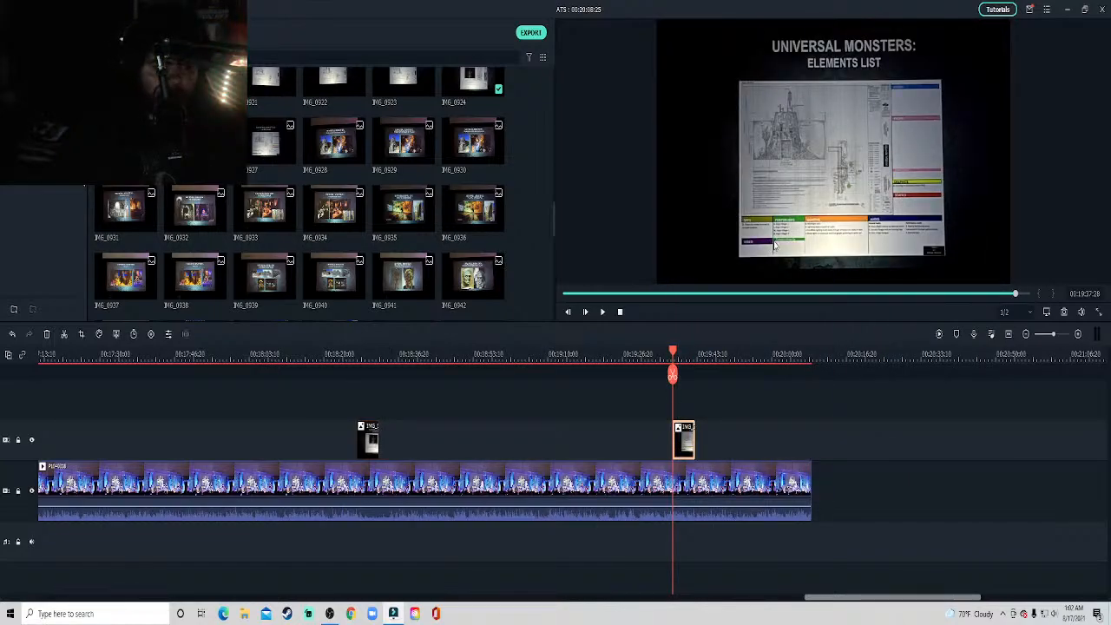
# Shrink the Elements List overlay into the upper-left corner of the video frame and play the result.
pyautogui.click(936, 230)
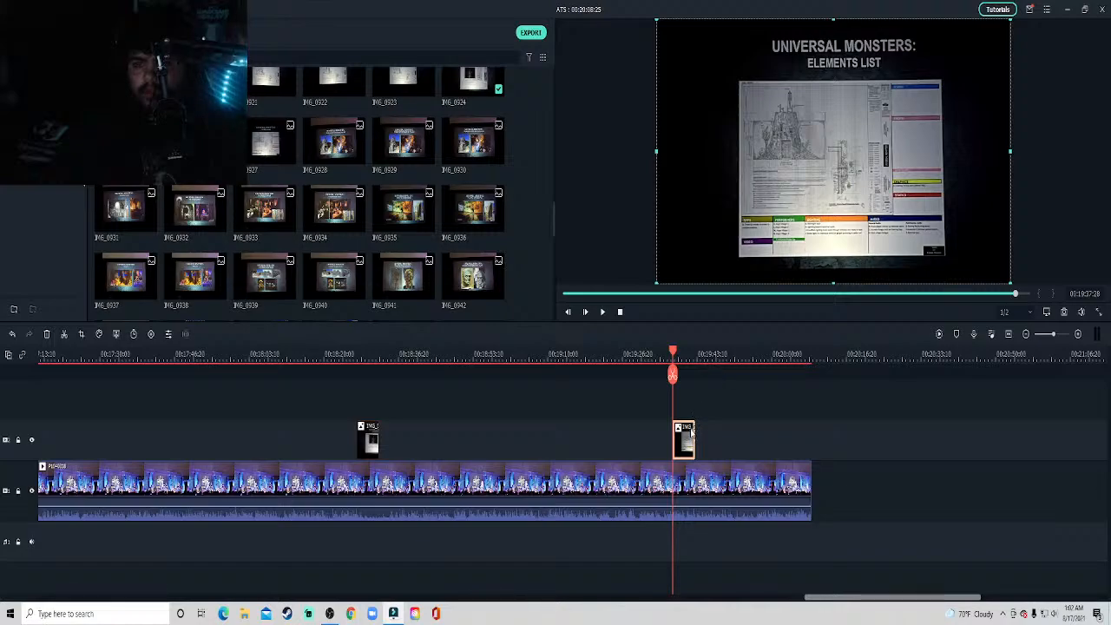
pyautogui.moveTo(1009, 282); pyautogui.dragTo(844, 160)
pyautogui.click(926, 500)
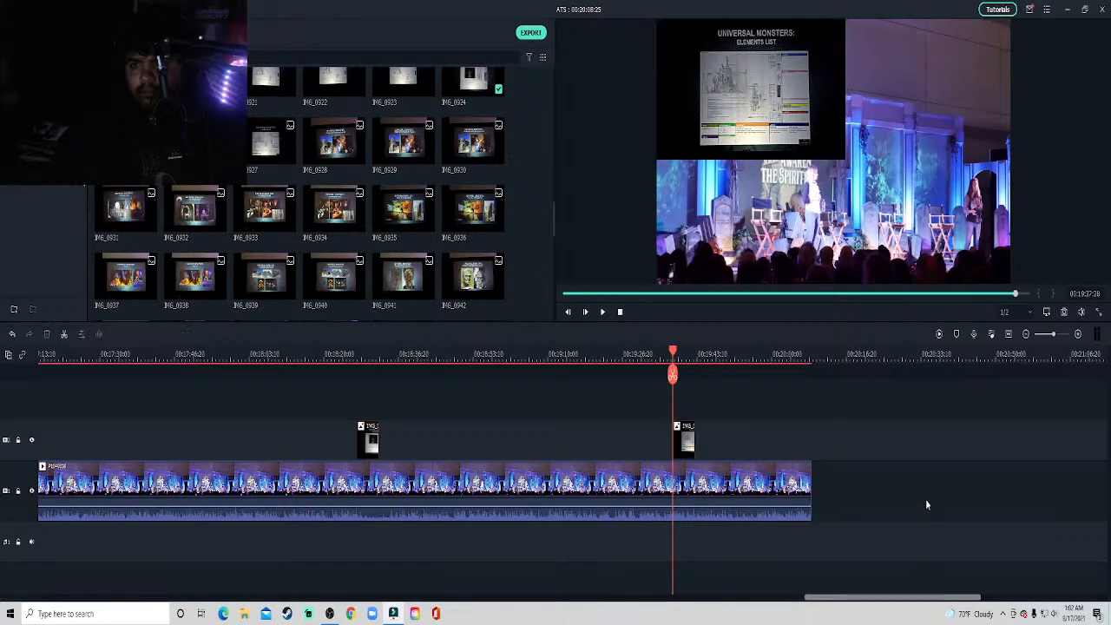
pyautogui.press('space')
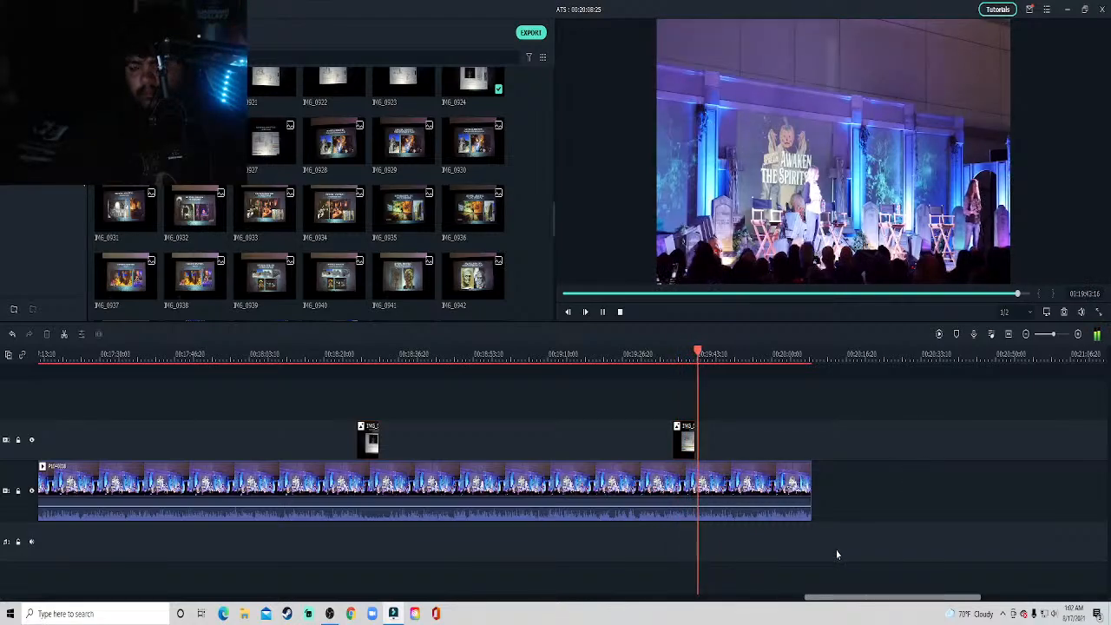
# Append stage video P1040319 directly after the end of the current stage clip on the same track.
pyautogui.moveTo(840, 600); pyautogui.dragTo(882, 598)
pyautogui.press('space')
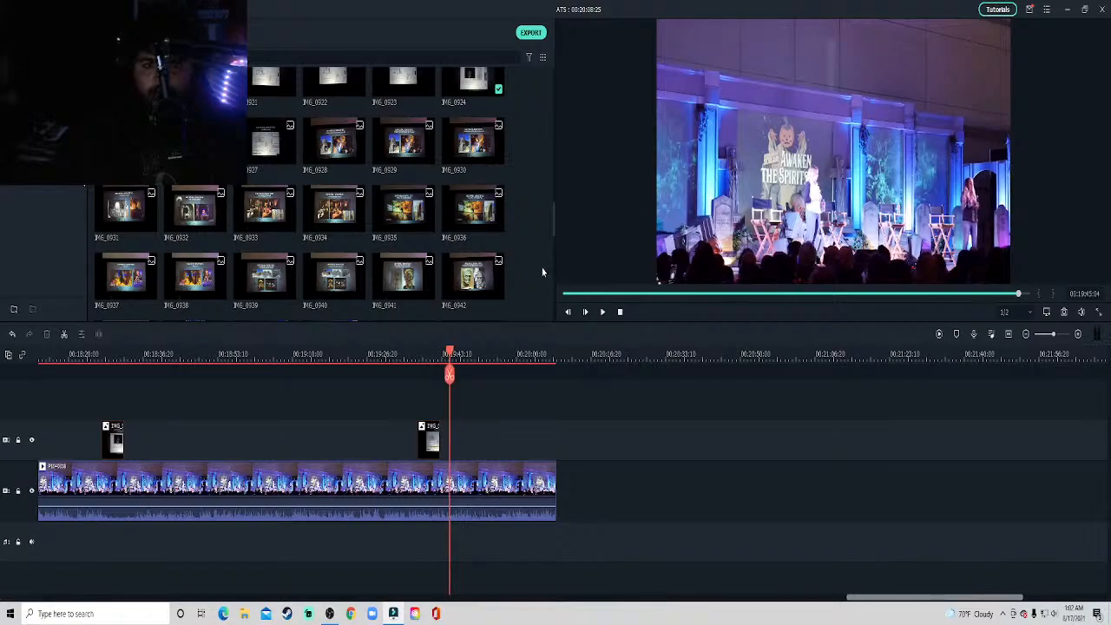
pyautogui.scroll(10, 543, 273)
pyautogui.moveTo(257, 84); pyautogui.dragTo(565, 488)
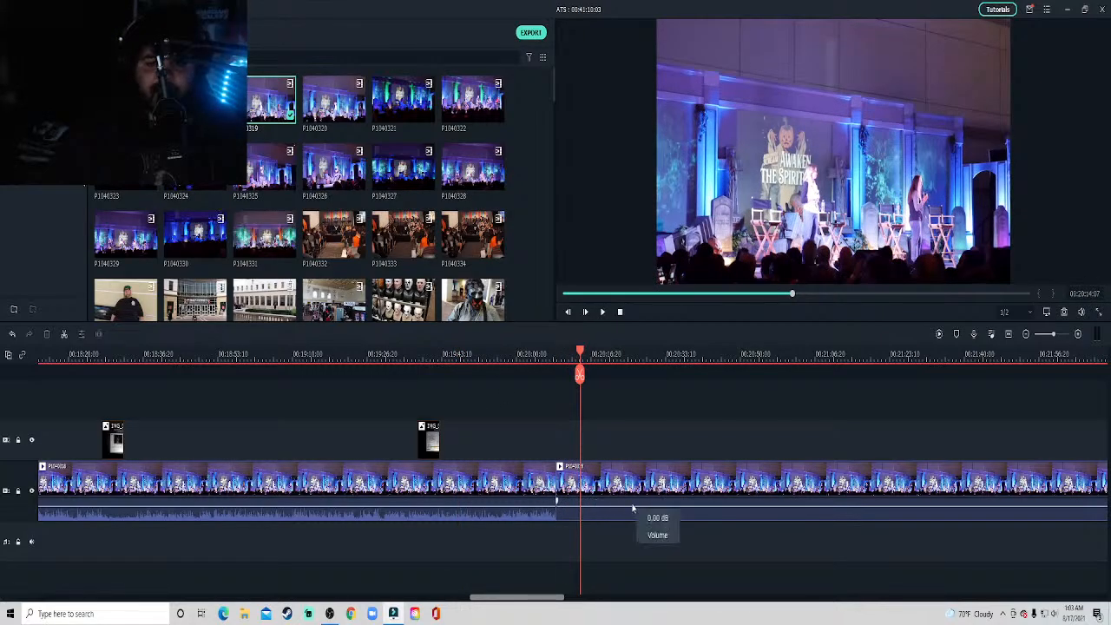
# Play across the join of the two stage clips to about 20:23 and browse the slide photos for the next slide.
pyautogui.click(495, 373)
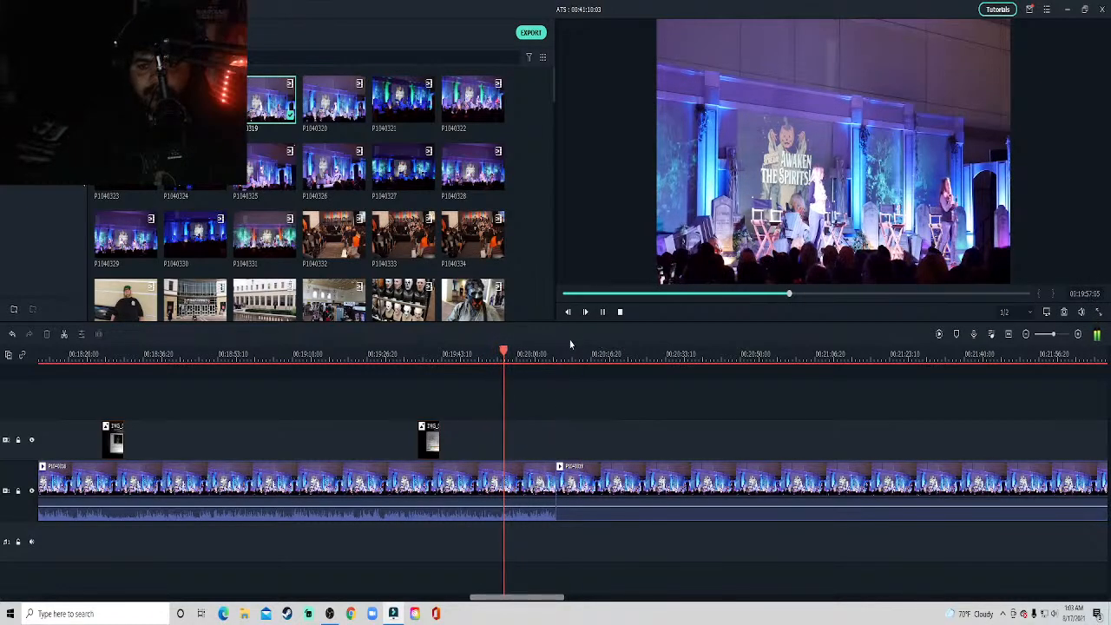
pyautogui.click(536, 358)
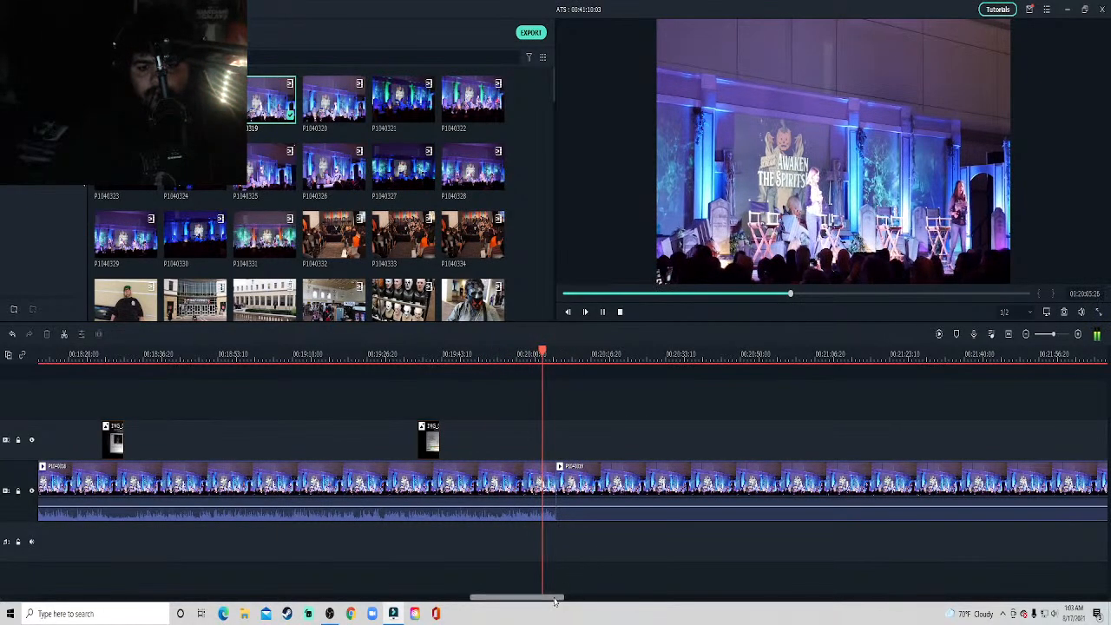
pyautogui.moveTo(555, 598); pyautogui.dragTo(564, 600)
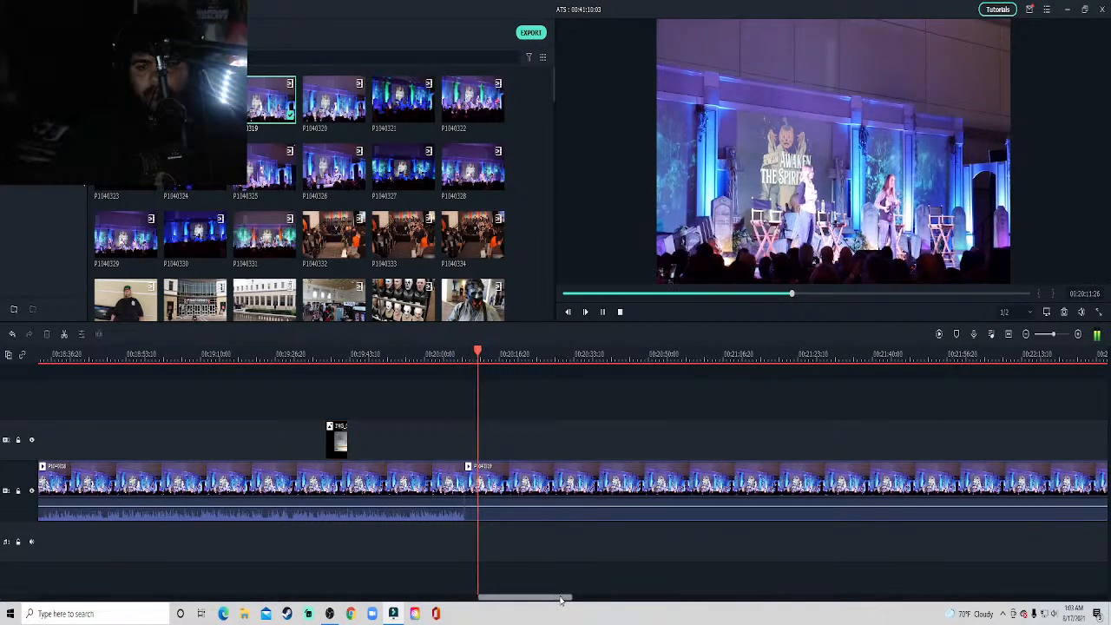
pyautogui.moveTo(565, 599); pyautogui.dragTo(576, 600)
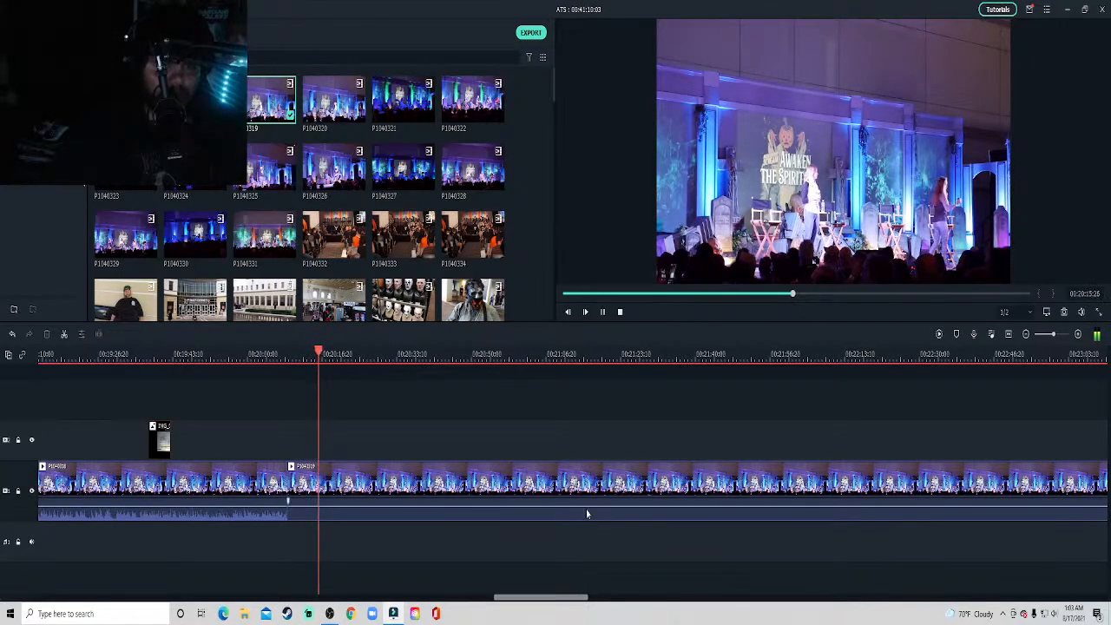
pyautogui.scroll(-10, 522, 272)
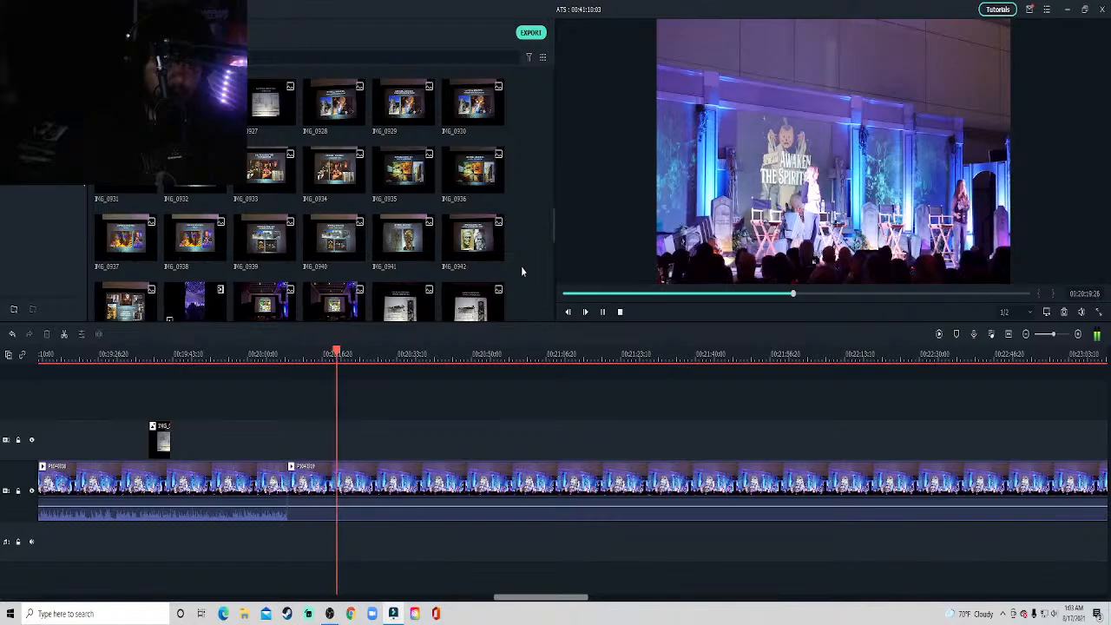
pyautogui.scroll(3, 522, 272)
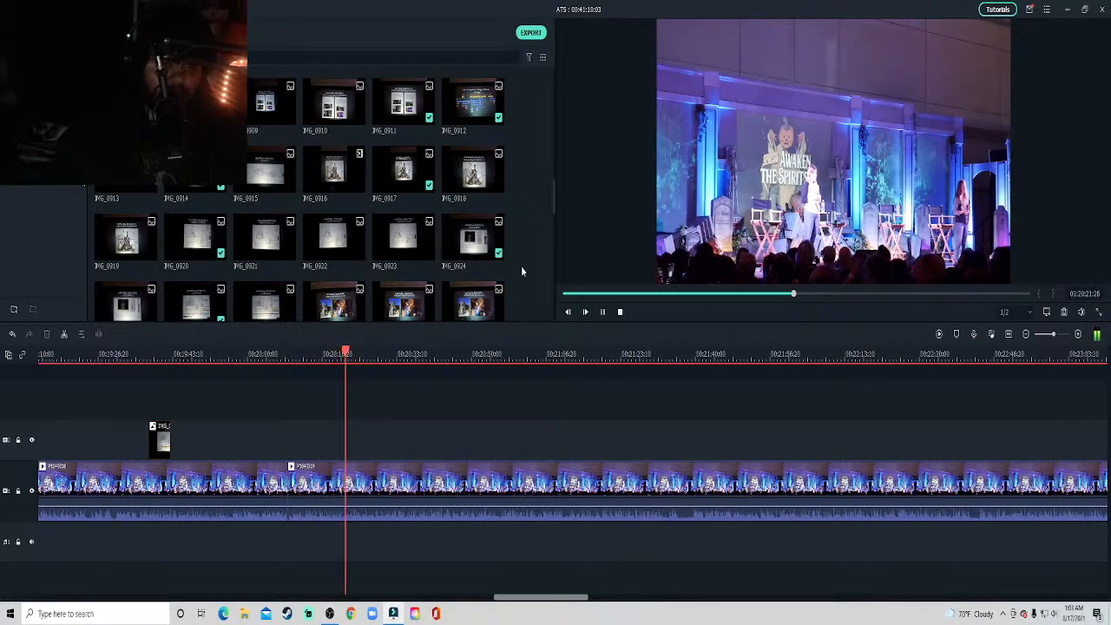
pyautogui.scroll(-3, 522, 272)
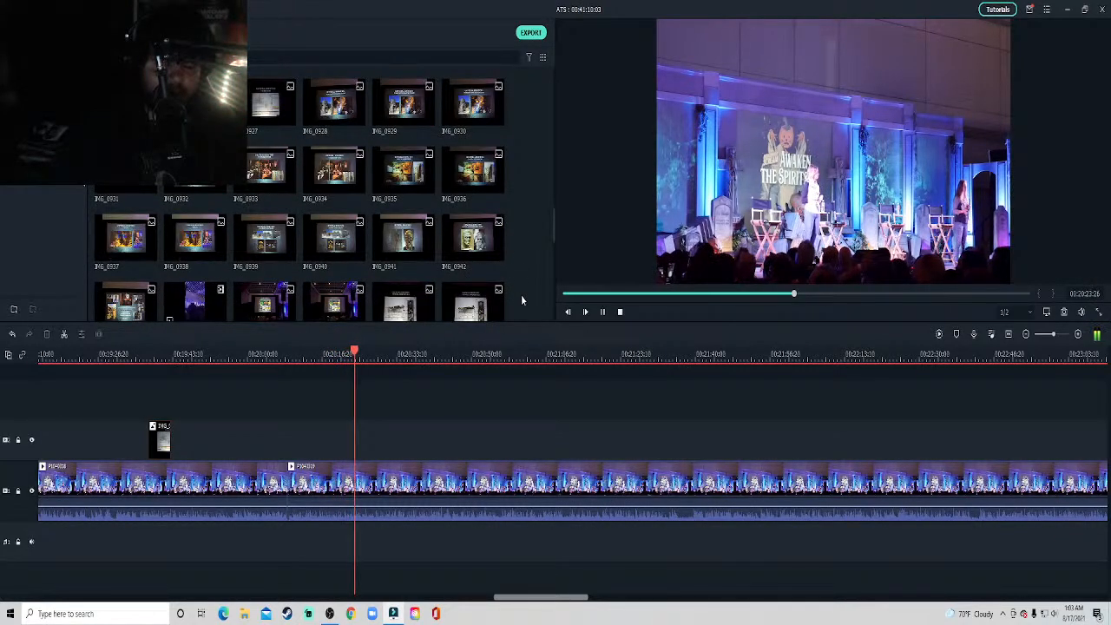
pyautogui.moveTo(334, 104); pyautogui.dragTo(366, 451)
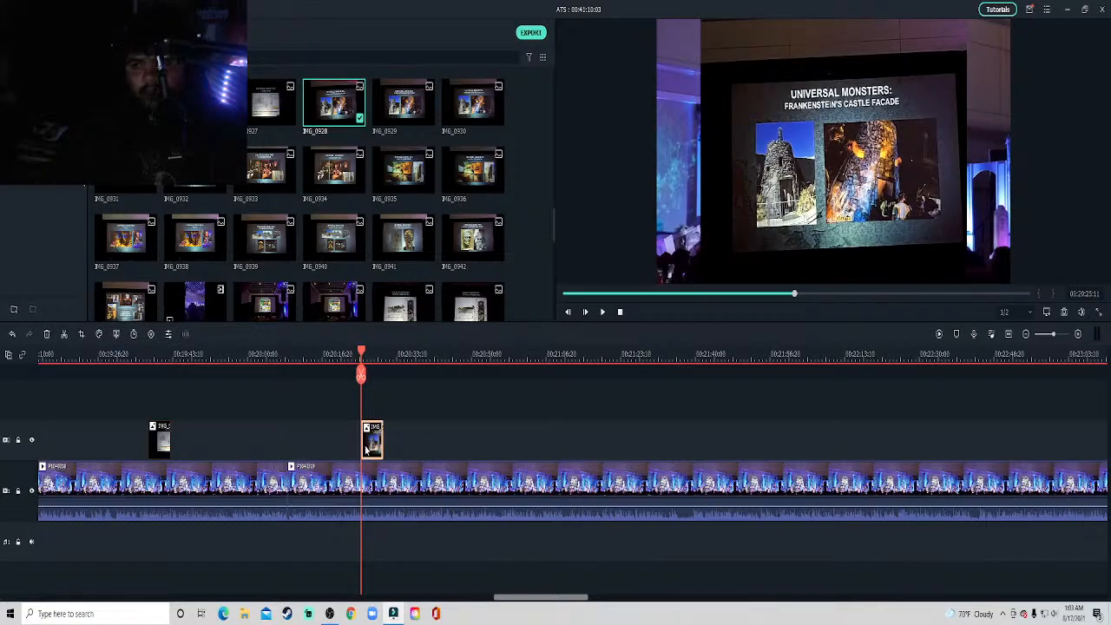
pyautogui.rightClick(366, 451)
pyautogui.click(383, 190)
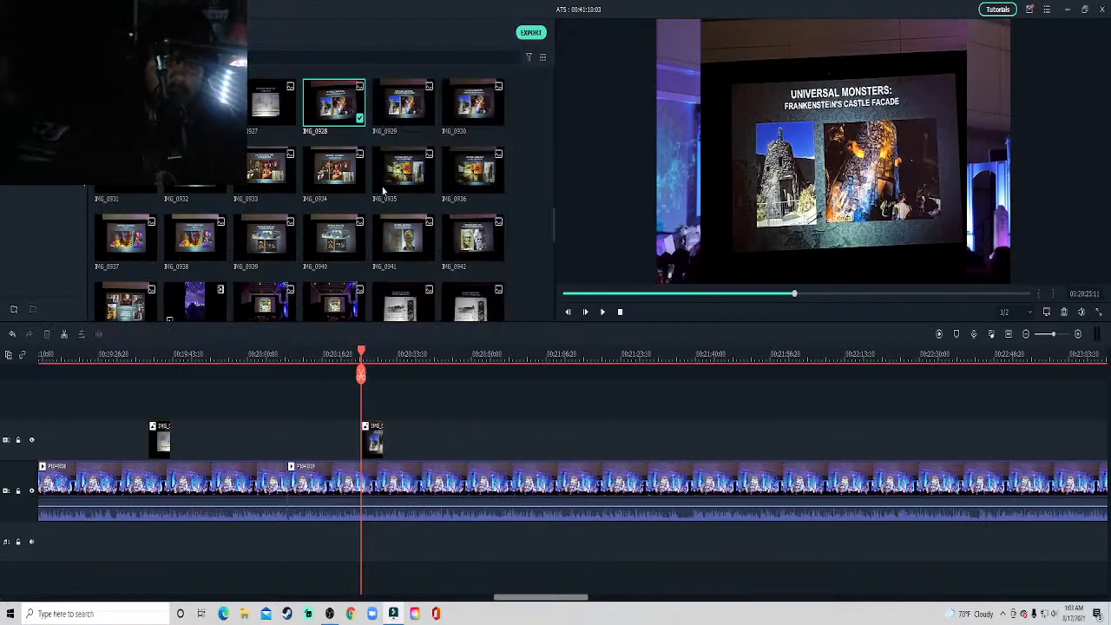
pyautogui.click(404, 103)
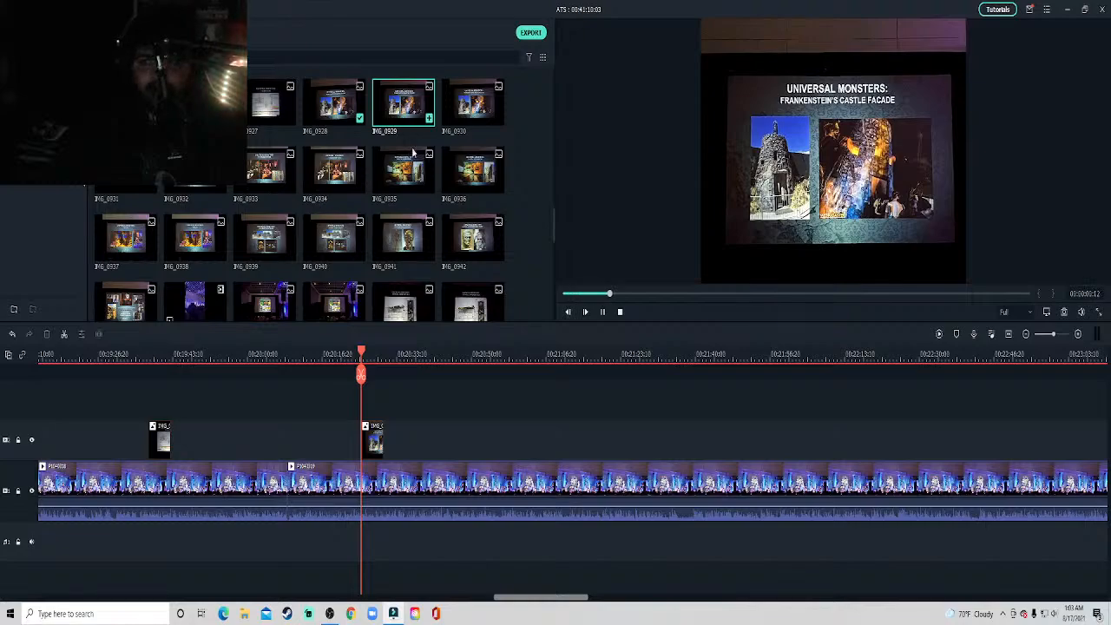
pyautogui.rightClick(374, 439)
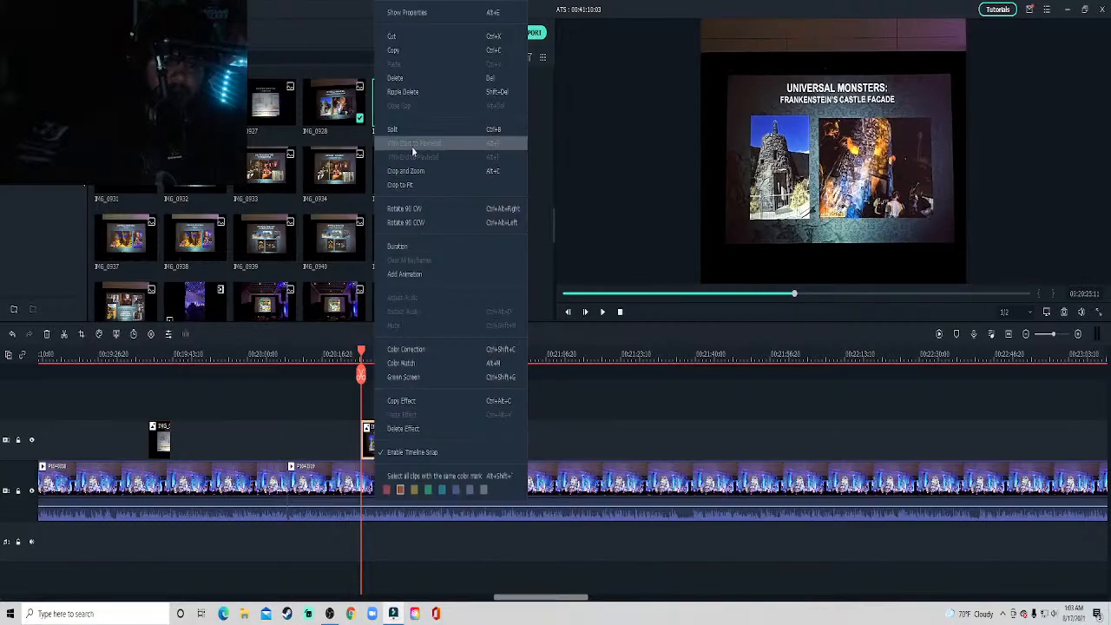
pyautogui.click(408, 83)
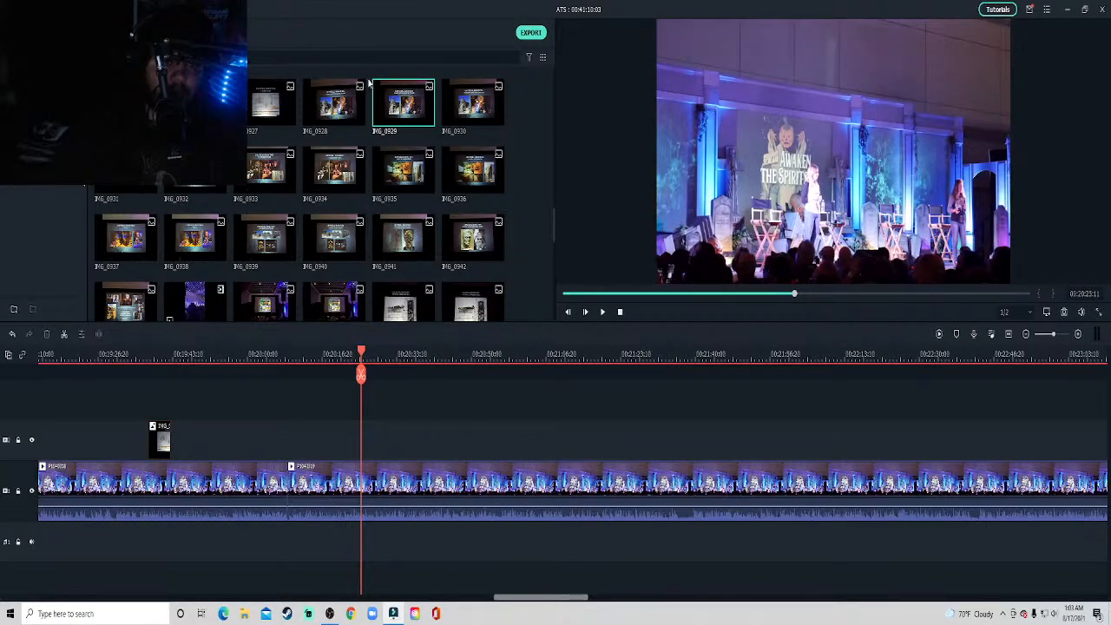
# Place the Frankenstein's Castle Facade slide photo IMG_0929 above the stage clip at about 20:25 and crop it to fit.
pyautogui.moveTo(392, 103); pyautogui.dragTo(364, 456)
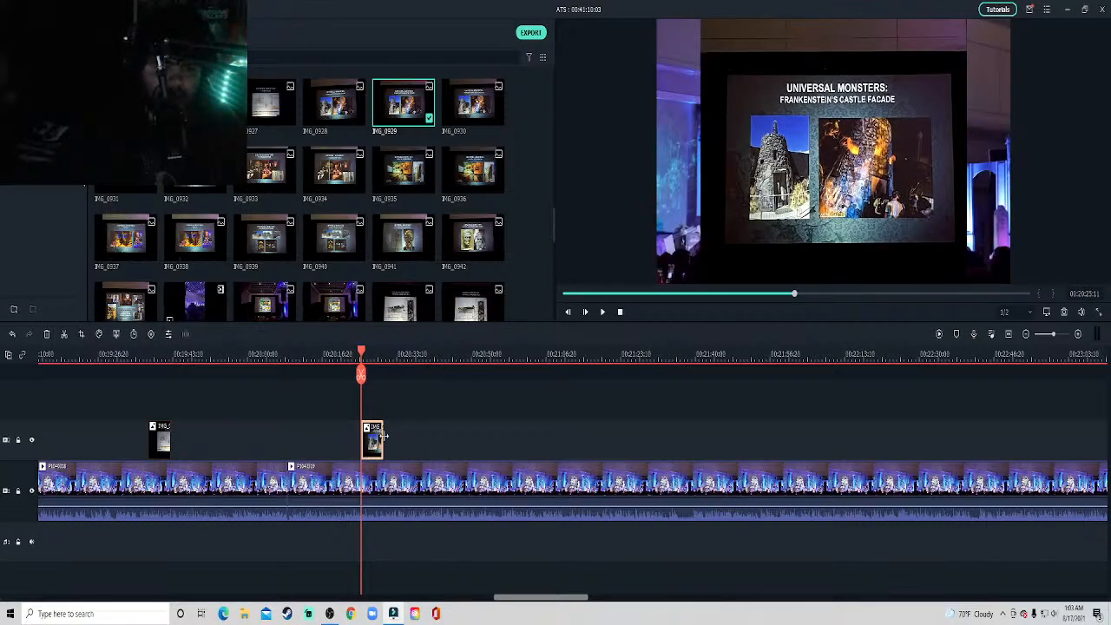
pyautogui.rightClick(380, 434)
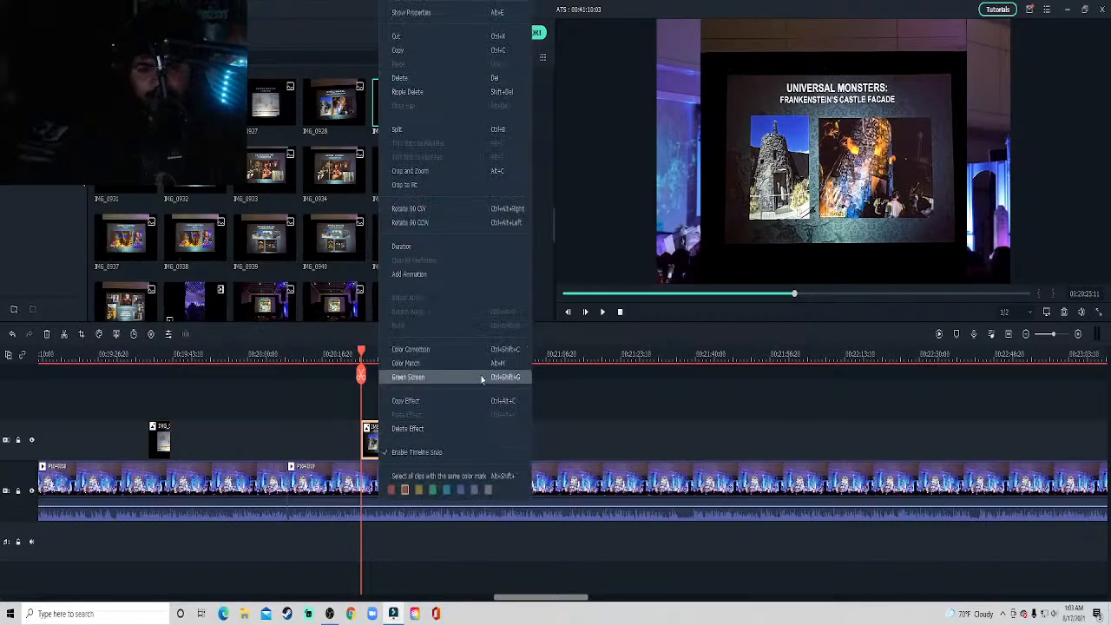
pyautogui.click(441, 188)
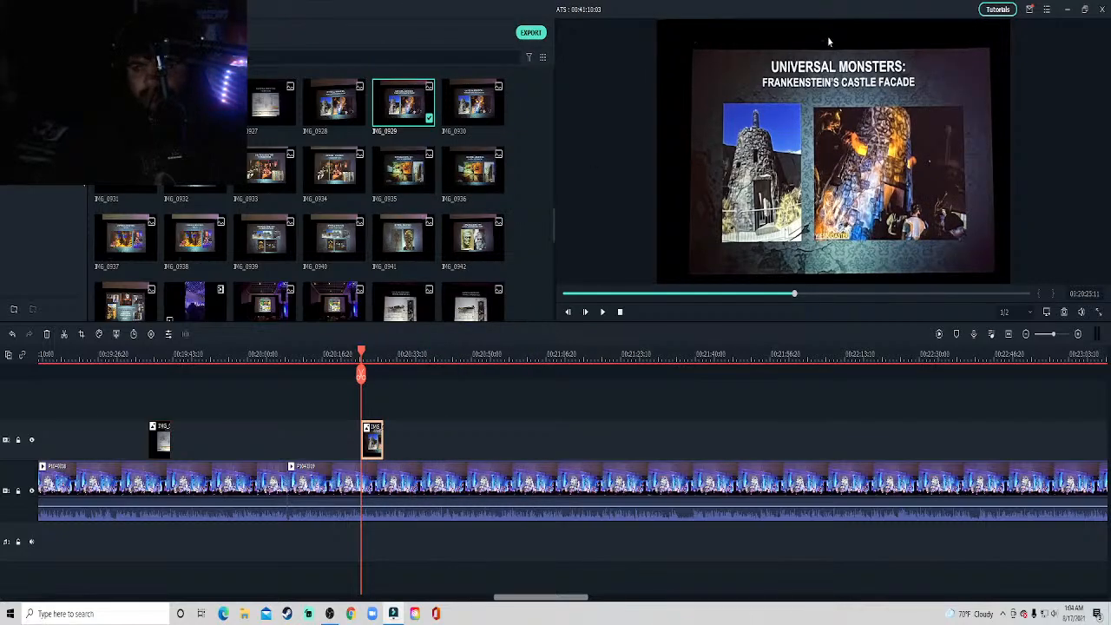
# Shrink the Frankenstein's Castle Facade overlay to about half size in the upper-left corner of the video frame.
pyautogui.click(881, 263)
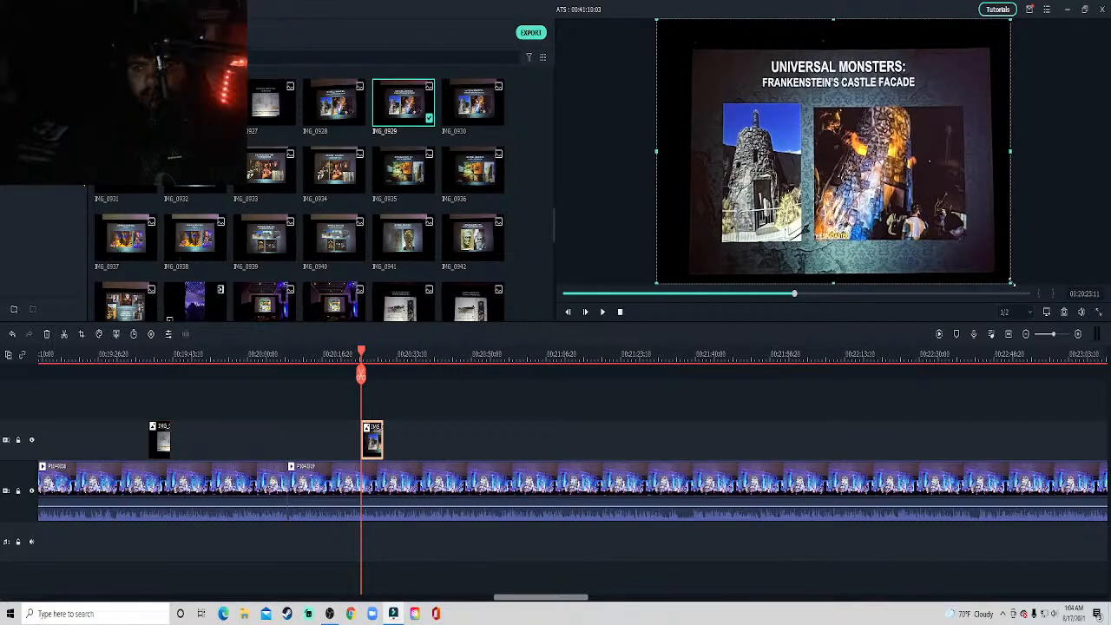
pyautogui.moveTo(1011, 283); pyautogui.dragTo(843, 159)
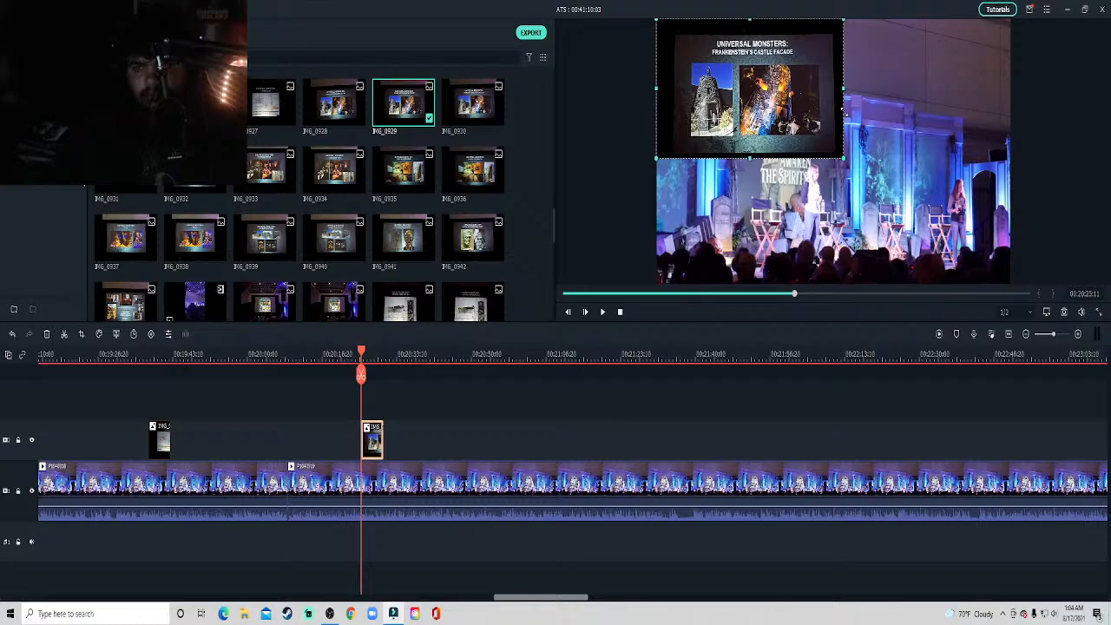
pyautogui.click(801, 407)
# Play the stage clip from 20:25 to about 20:55 and preview the Elements List and Color Example slide photos.
pyautogui.press('space')
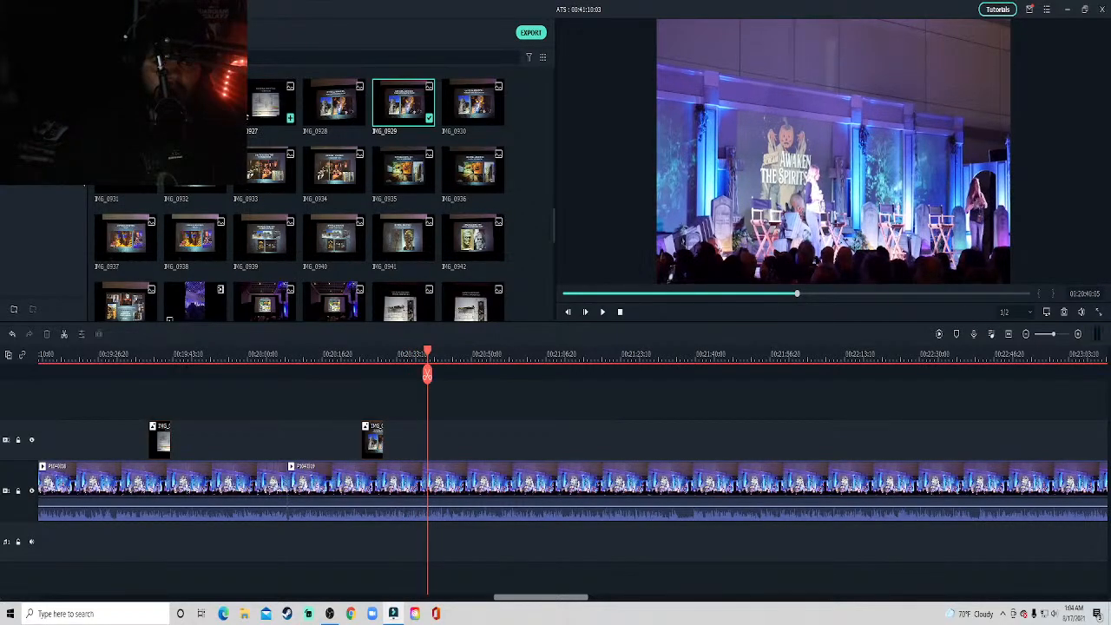
pyautogui.doubleClick(270, 103)
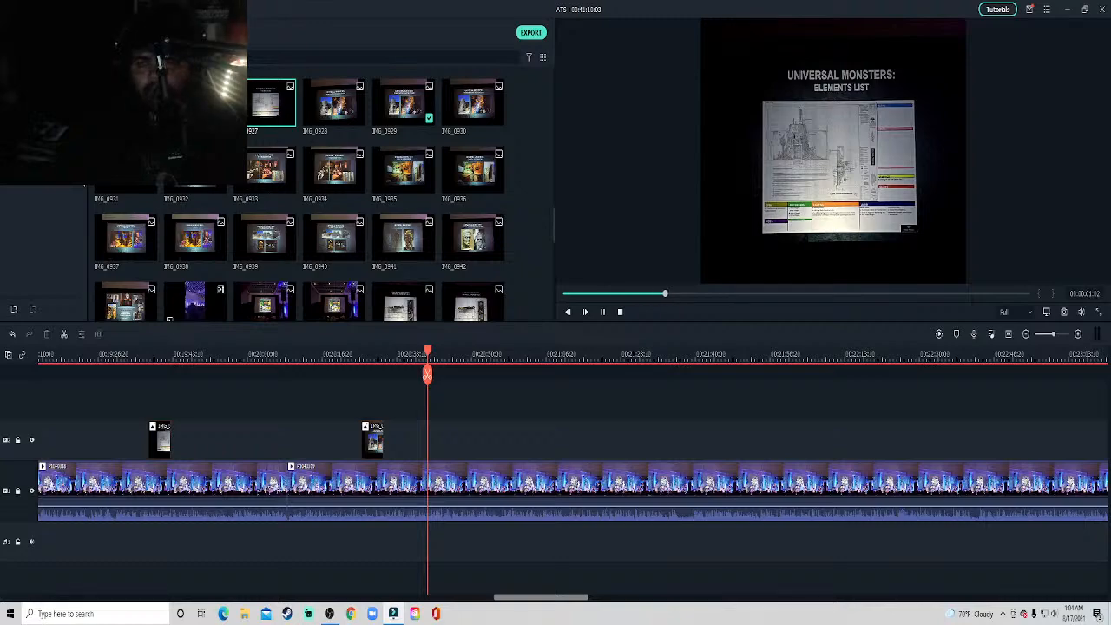
pyautogui.doubleClick(198, 104)
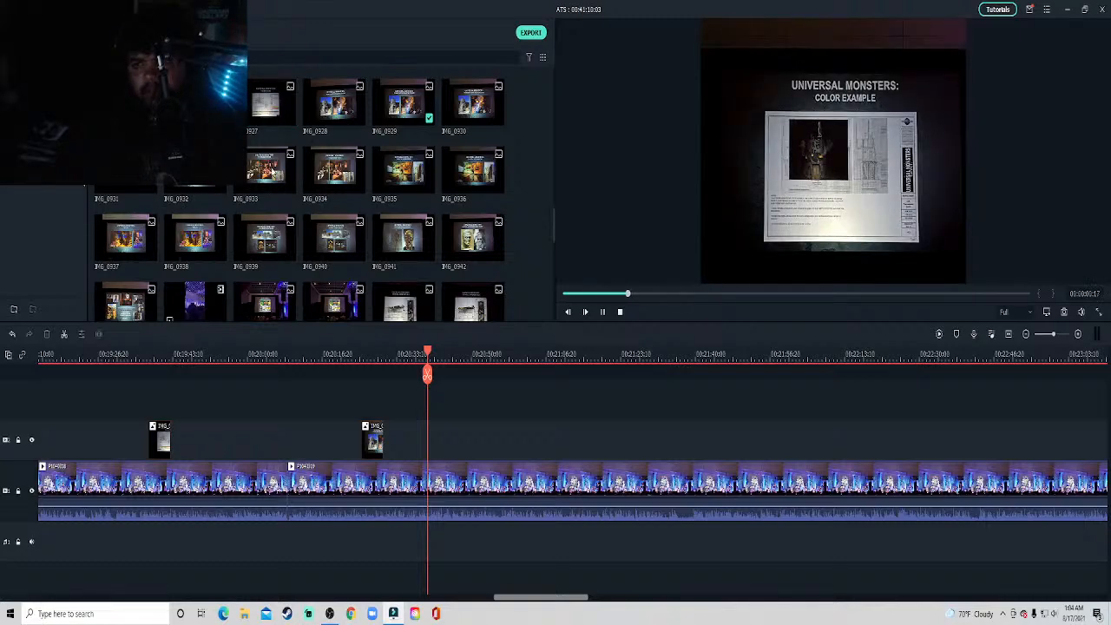
pyautogui.press('space')
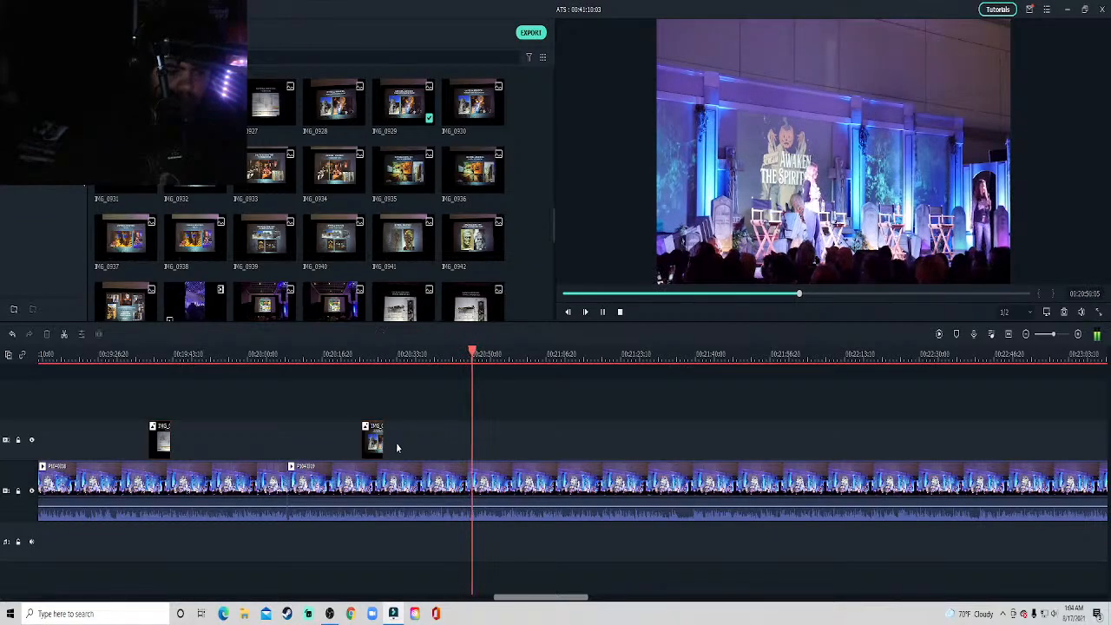
pyautogui.press('space')
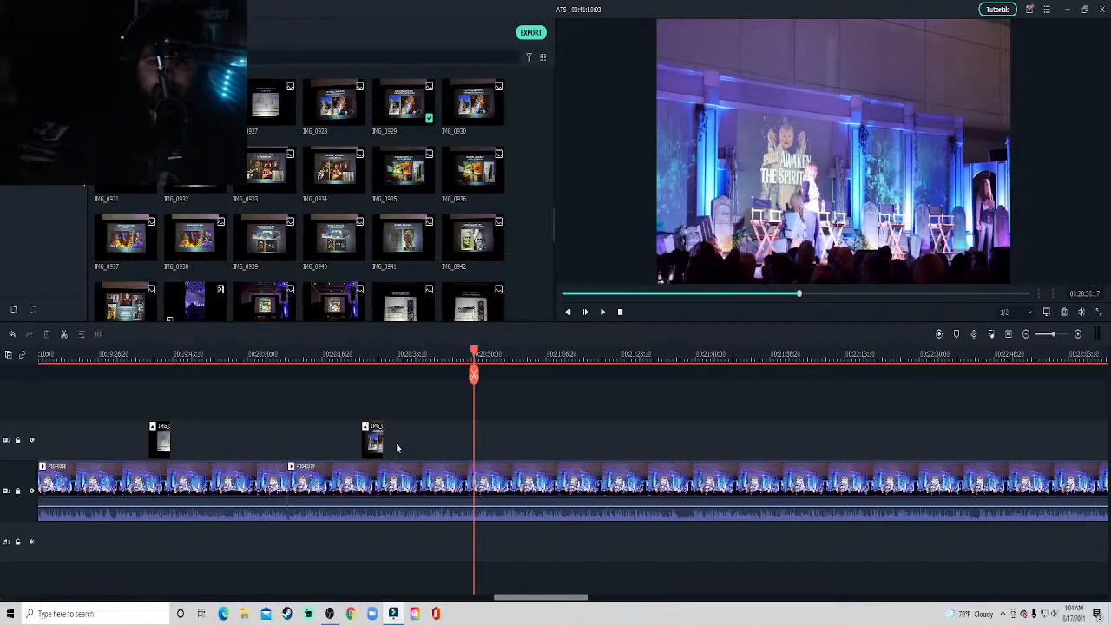
pyautogui.press('space')
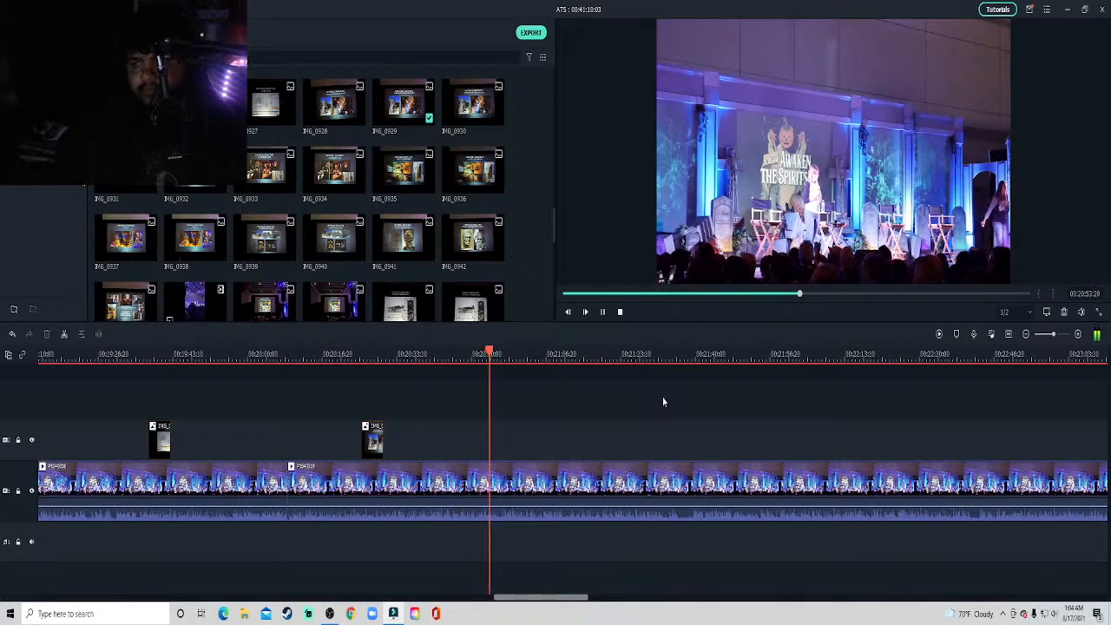
pyautogui.press('space')
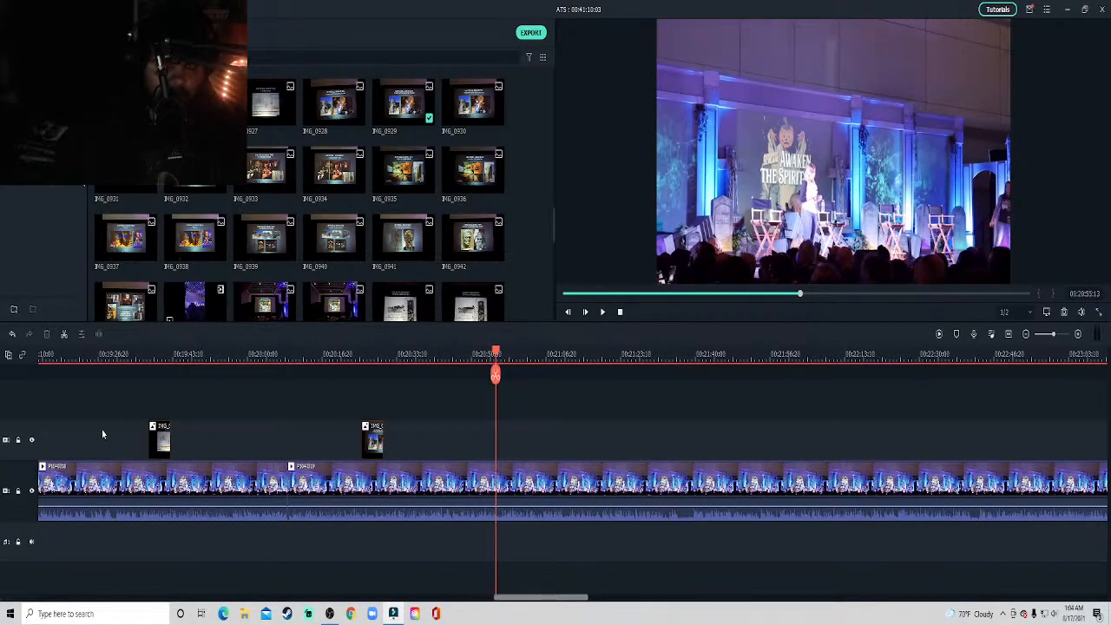
# Delete the Elements List overlay at about 19:37 and the Frankenstein's Castle Facade overlay at about 20:25.
pyautogui.moveTo(516, 601); pyautogui.dragTo(493, 601)
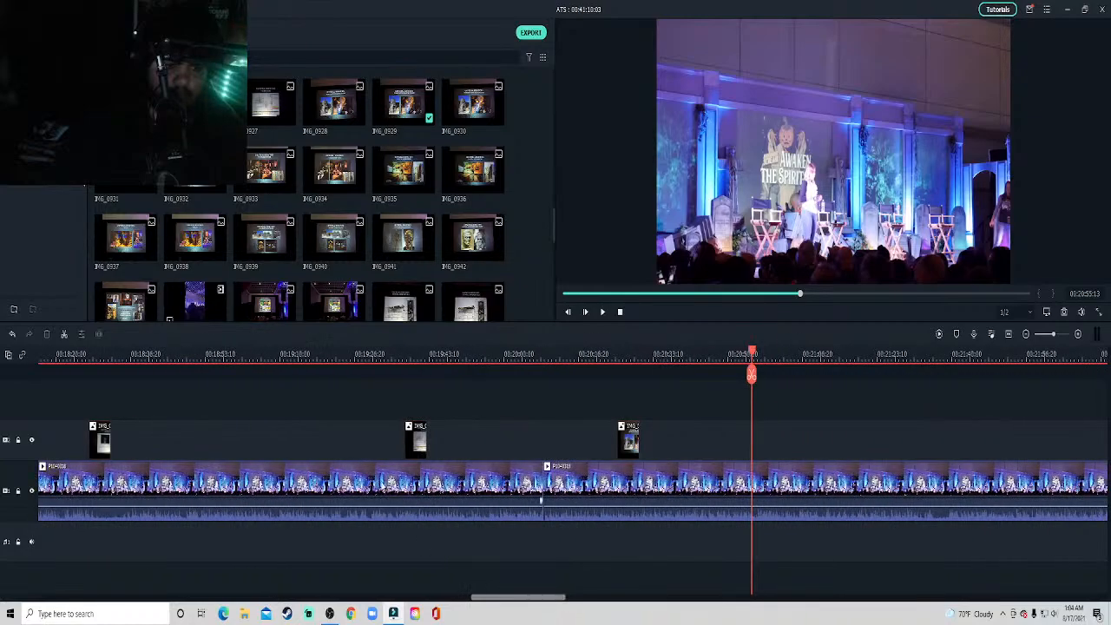
pyautogui.rightClick(413, 440)
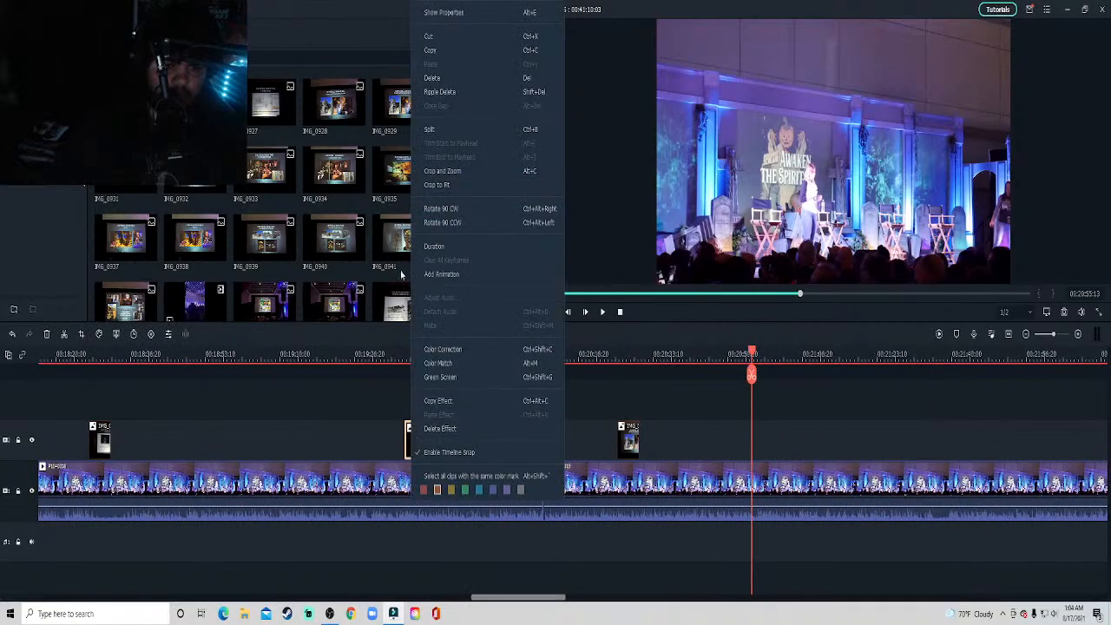
pyautogui.click(466, 78)
pyautogui.rightClick(632, 427)
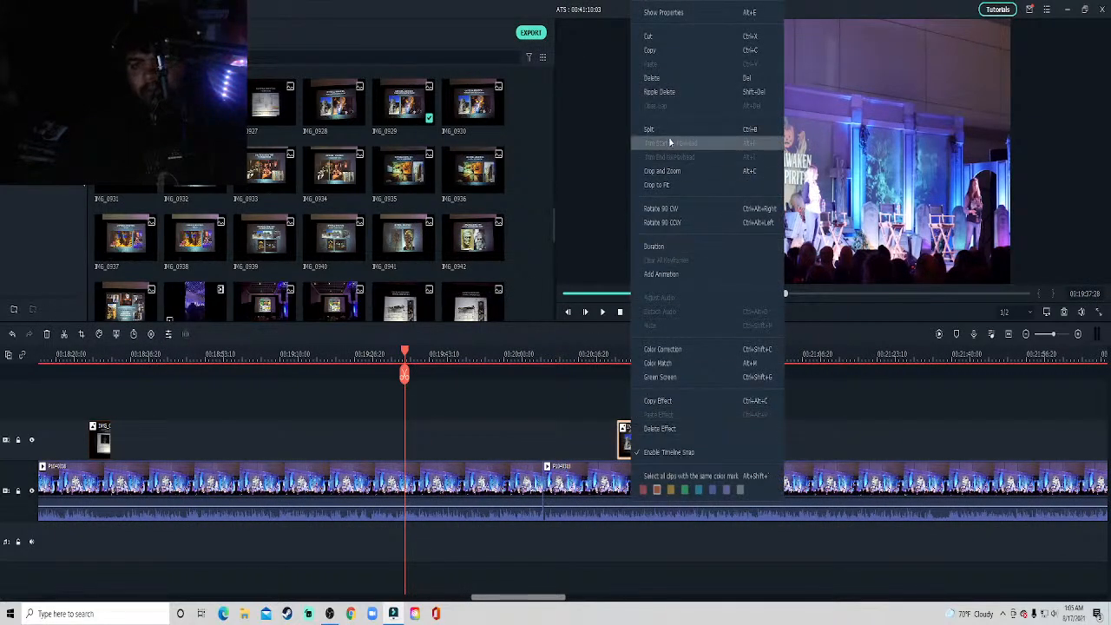
pyautogui.click(676, 79)
# Replay parts of the stage video between 20:37 and 21:12 and stop the playhead at about 20:38.
pyautogui.click(828, 354)
pyautogui.press('space')
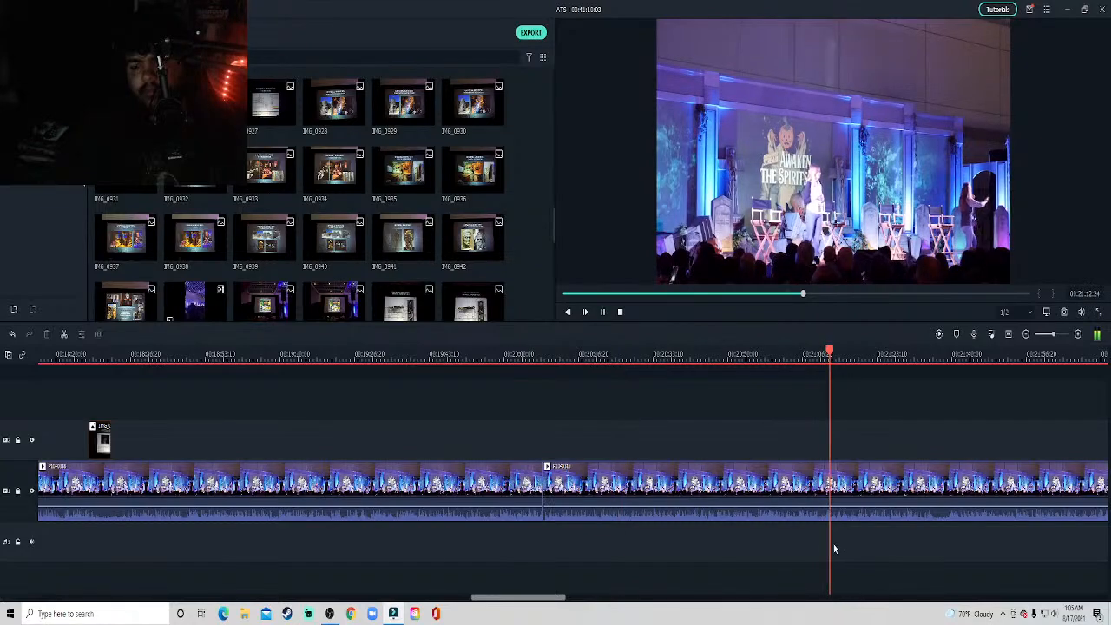
pyautogui.click(750, 353)
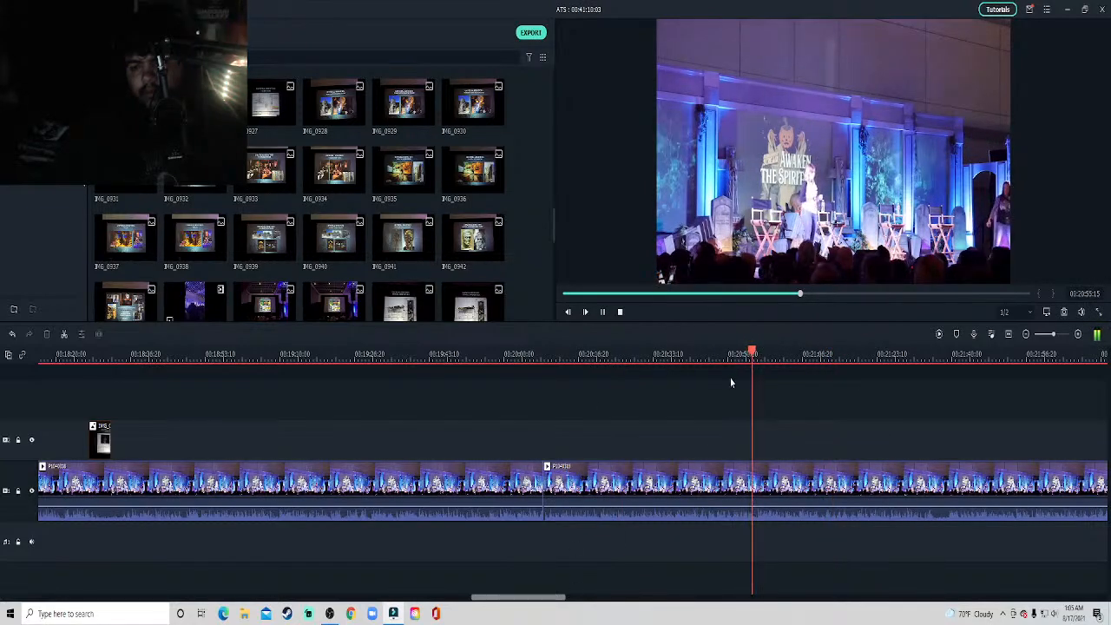
pyautogui.moveTo(560, 597); pyautogui.dragTo(581, 597)
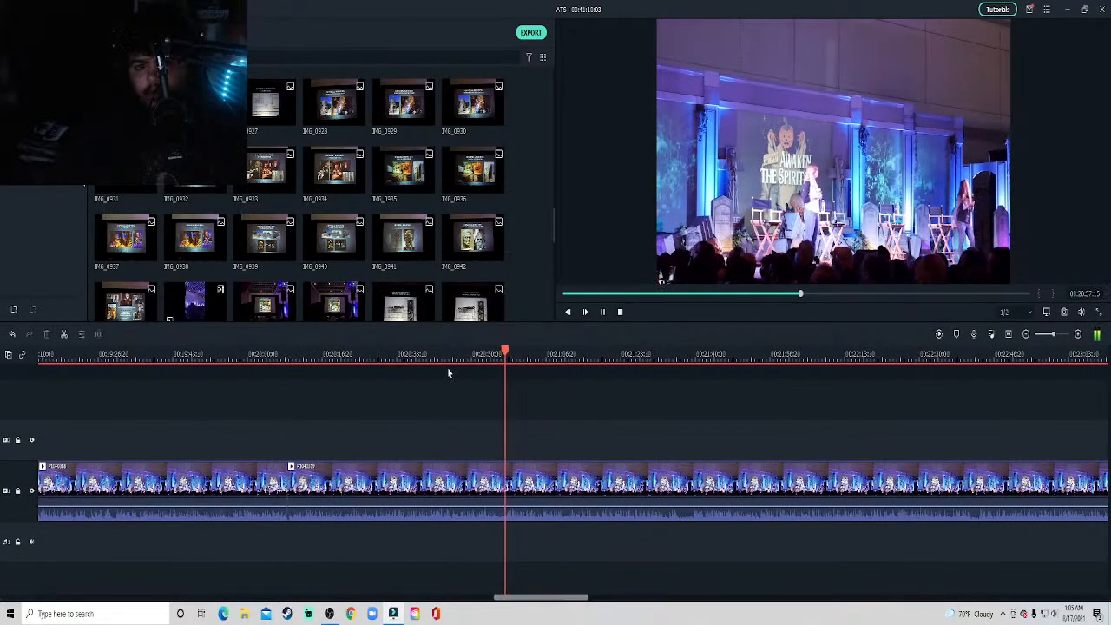
pyautogui.click(414, 354)
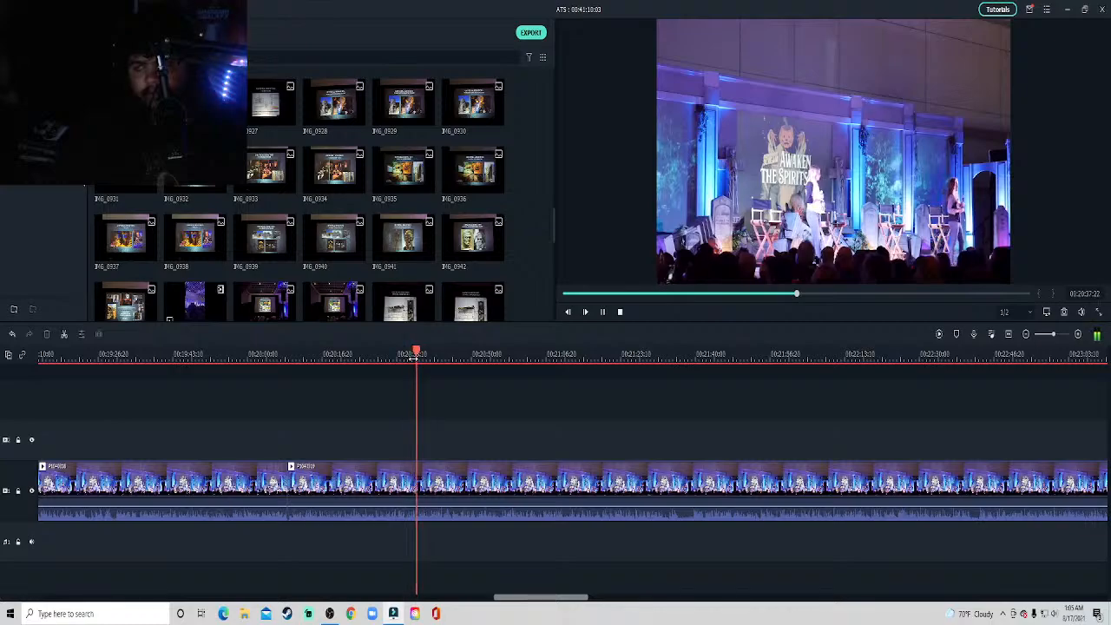
pyautogui.press('space')
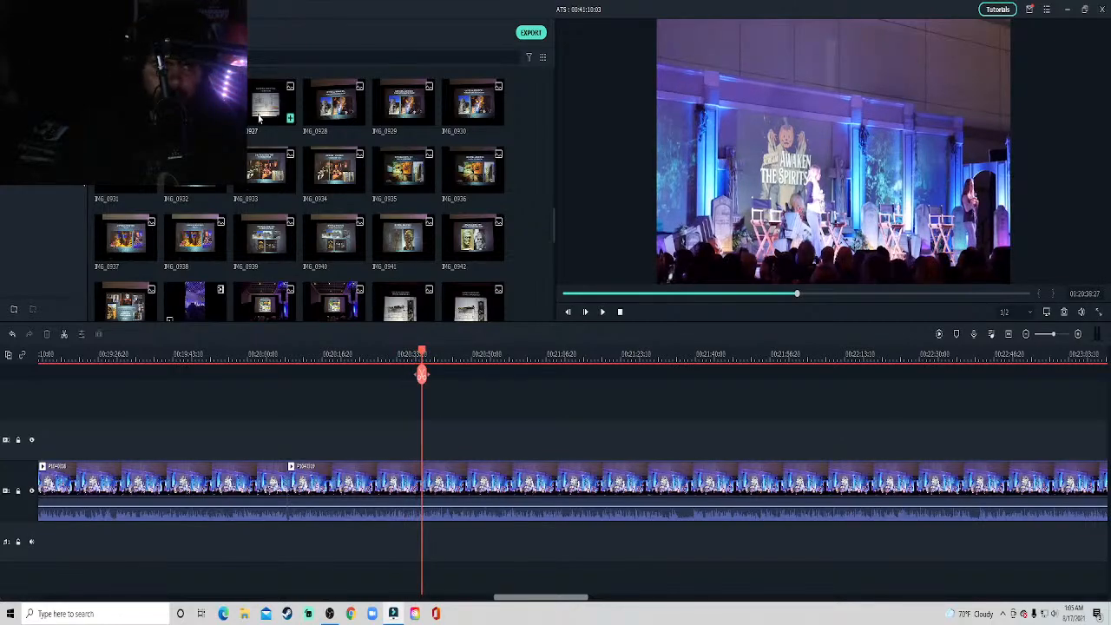
# Place the Elements List slide photo IMG_0927 above the stage clip at about 20:38 and crop it to fit.
pyautogui.moveTo(259, 117); pyautogui.dragTo(421, 455)
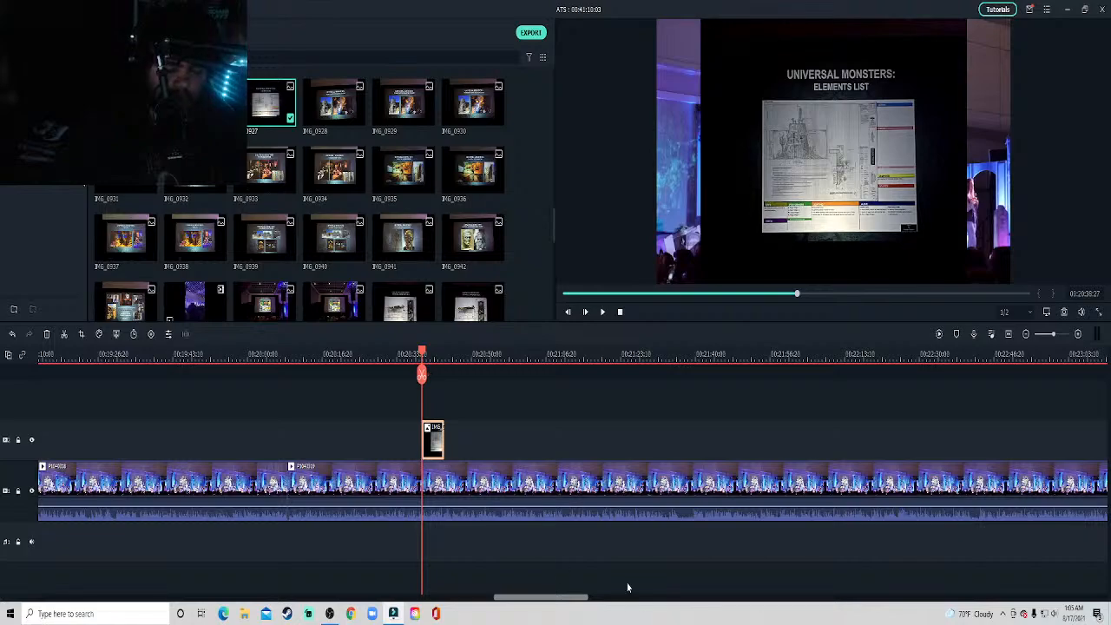
pyautogui.rightClick(432, 446)
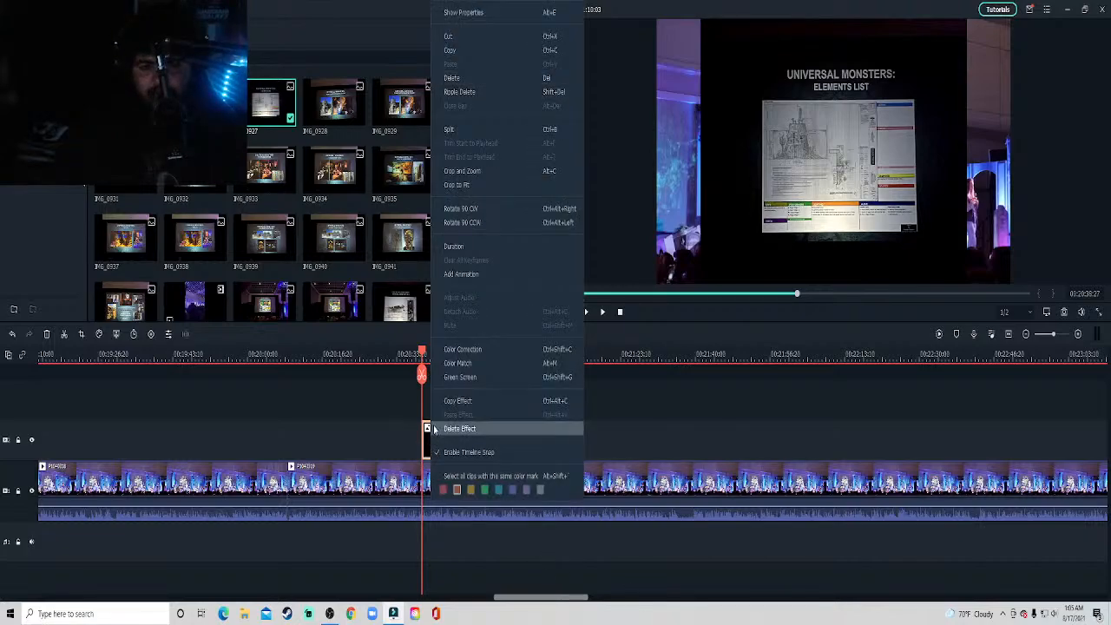
pyautogui.click(475, 185)
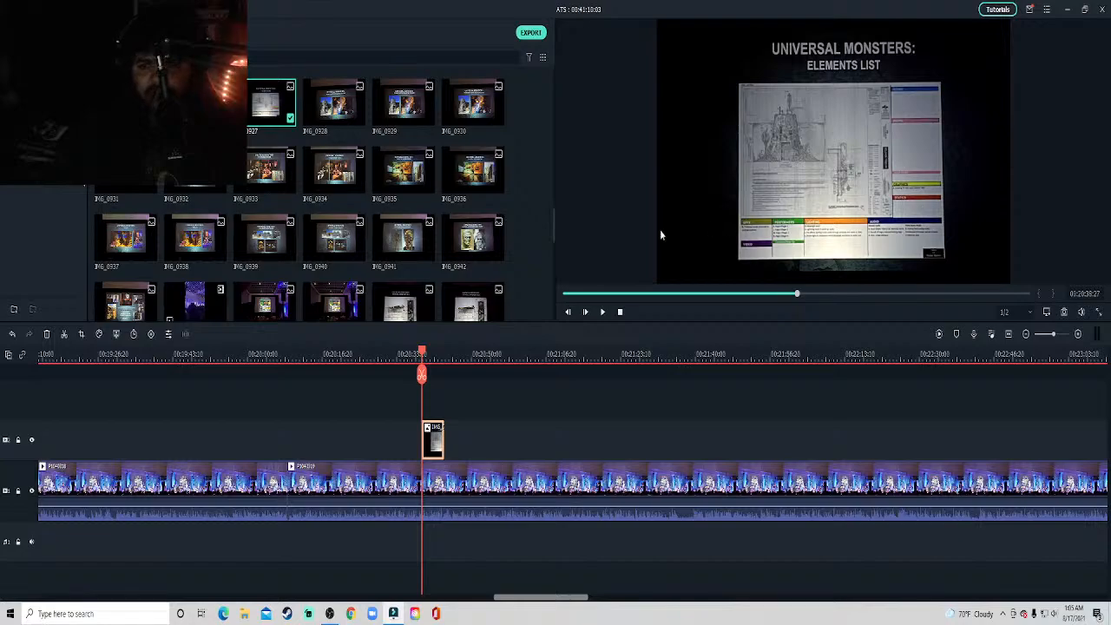
# Shrink the Elements List overlay to about half size in the upper-left corner of the video frame.
pyautogui.click(971, 143)
pyautogui.moveTo(1011, 284); pyautogui.dragTo(837, 130)
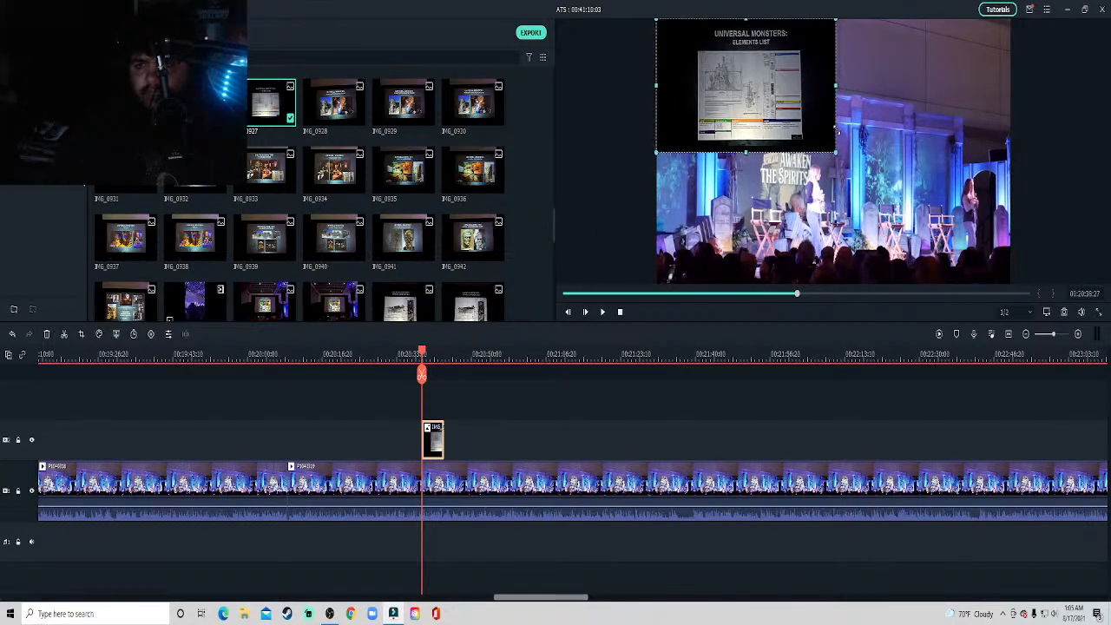
pyautogui.click(582, 444)
# Play the stage video from 20:38 to about 23:30, rechecking the part around 21:12, and preview the Elements List slide photo.
pyautogui.press('space')
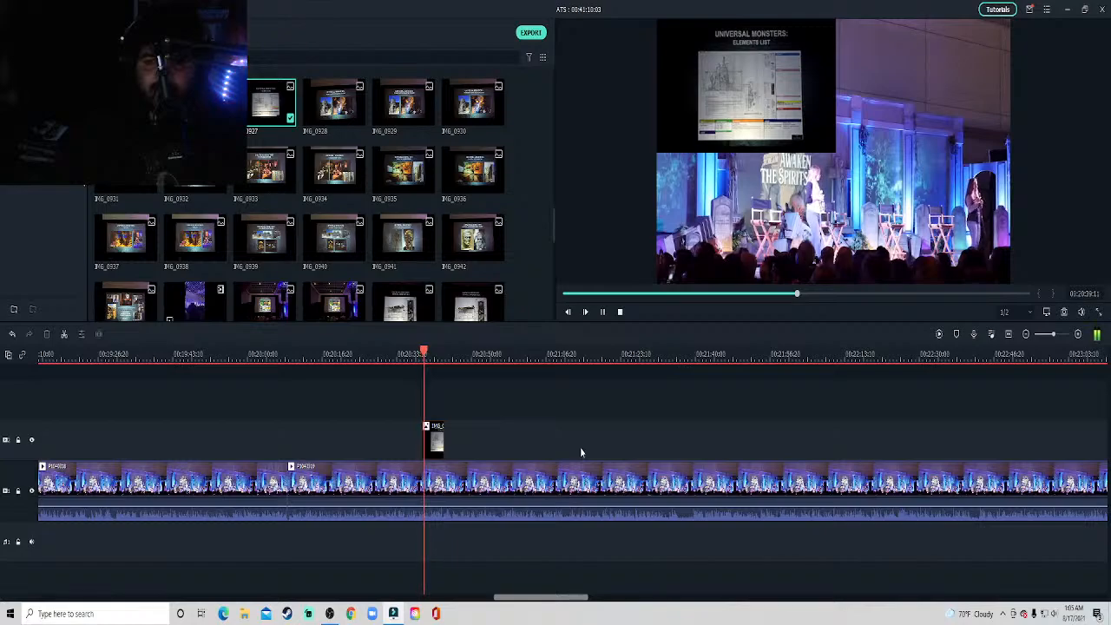
pyautogui.press('space')
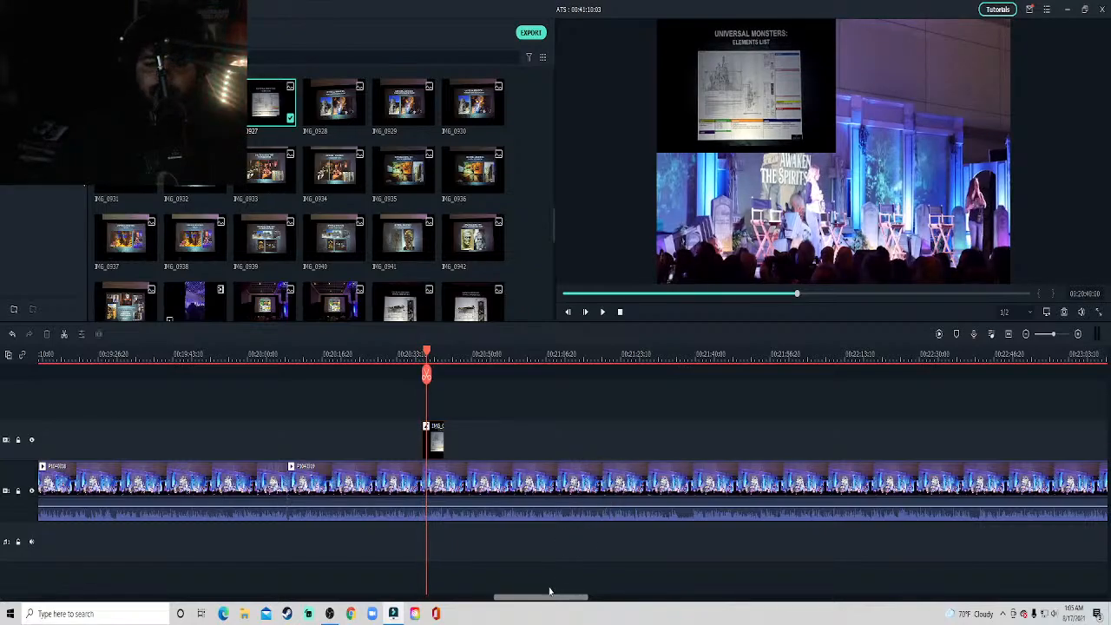
pyautogui.press('space')
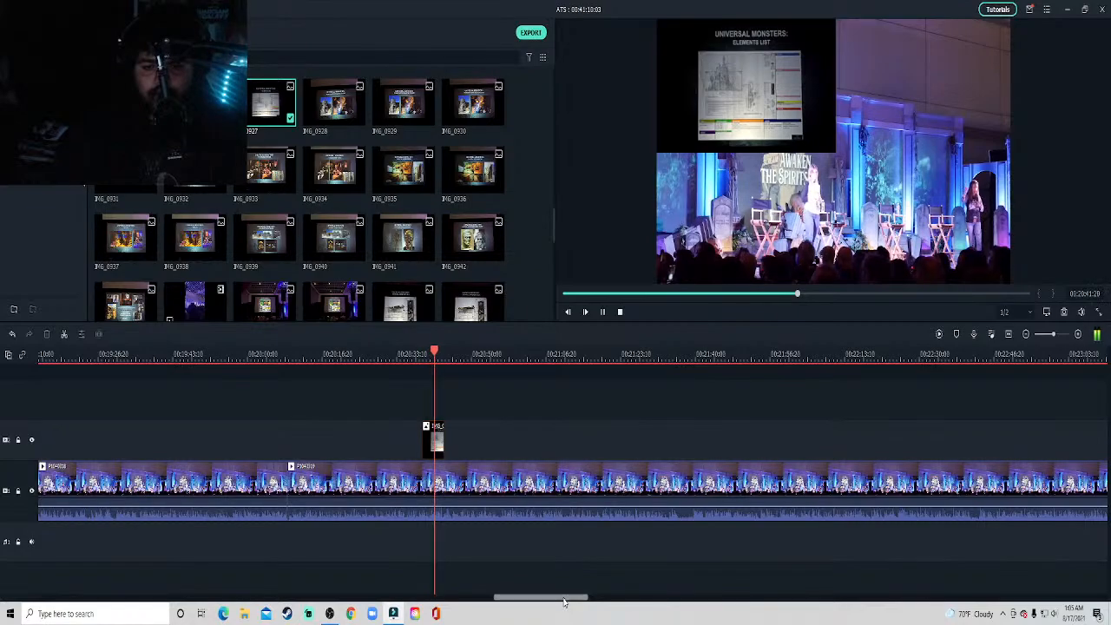
pyautogui.moveTo(563, 597); pyautogui.dragTo(568, 599)
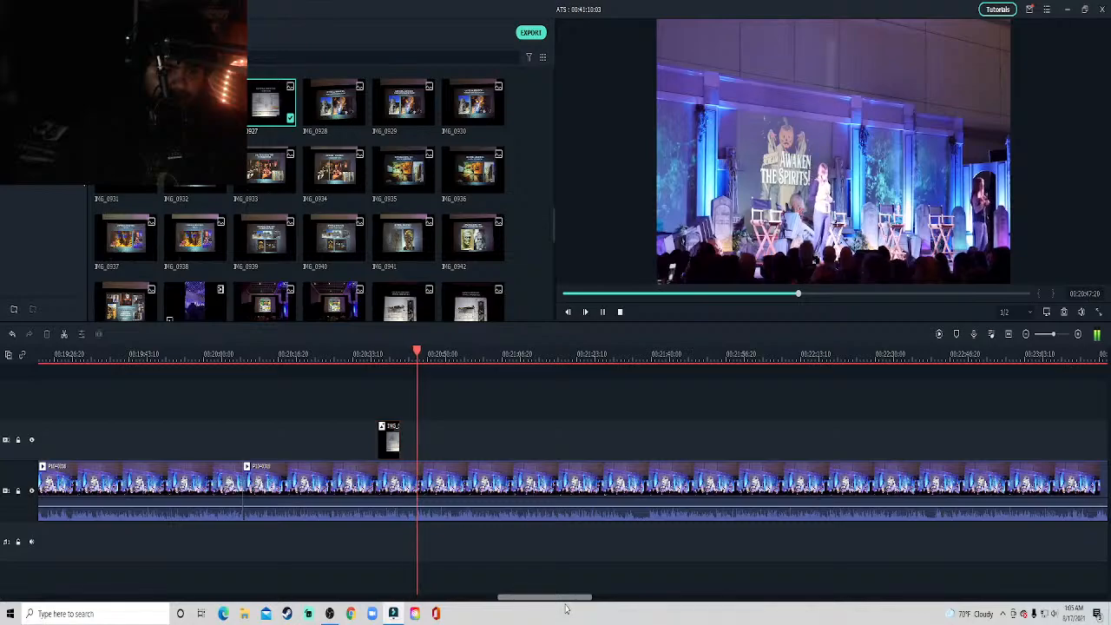
pyautogui.moveTo(567, 598); pyautogui.dragTo(579, 599)
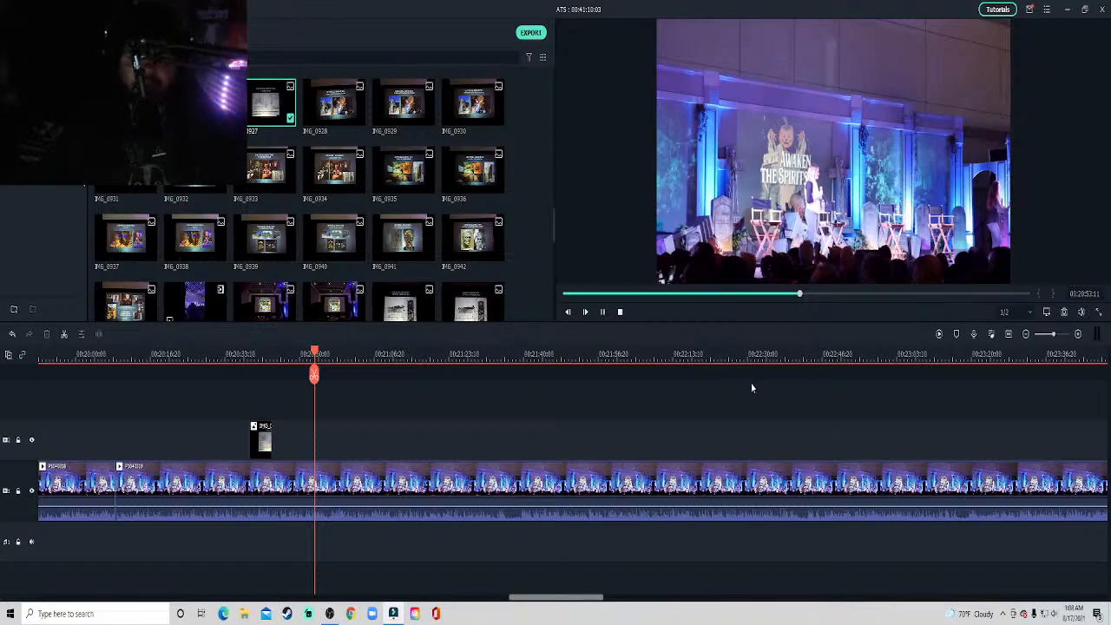
pyautogui.press('space')
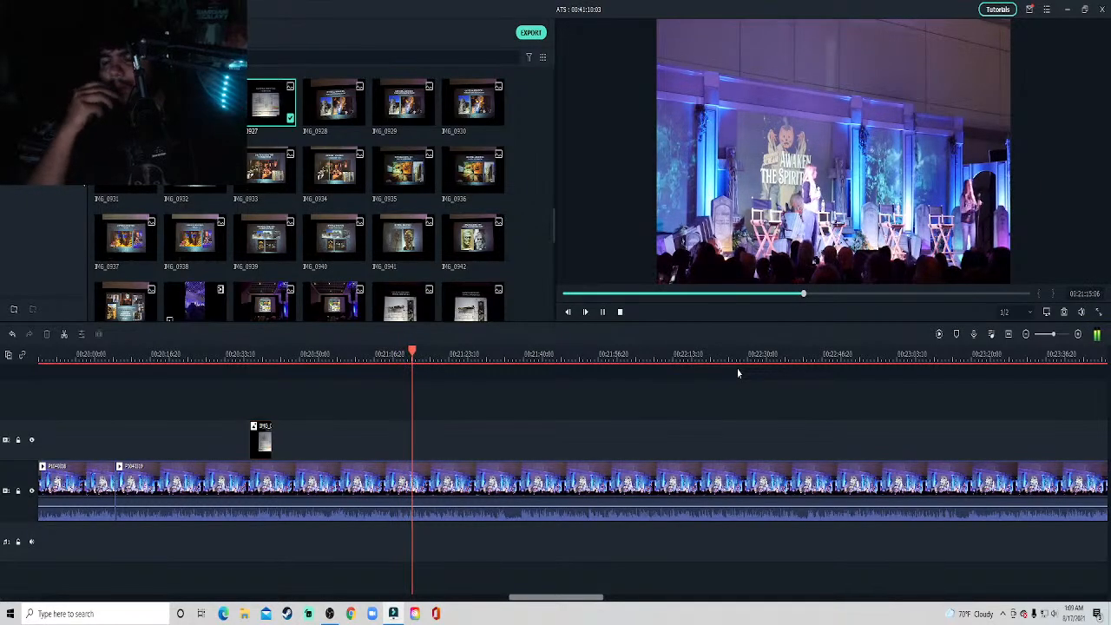
pyautogui.click(395, 355)
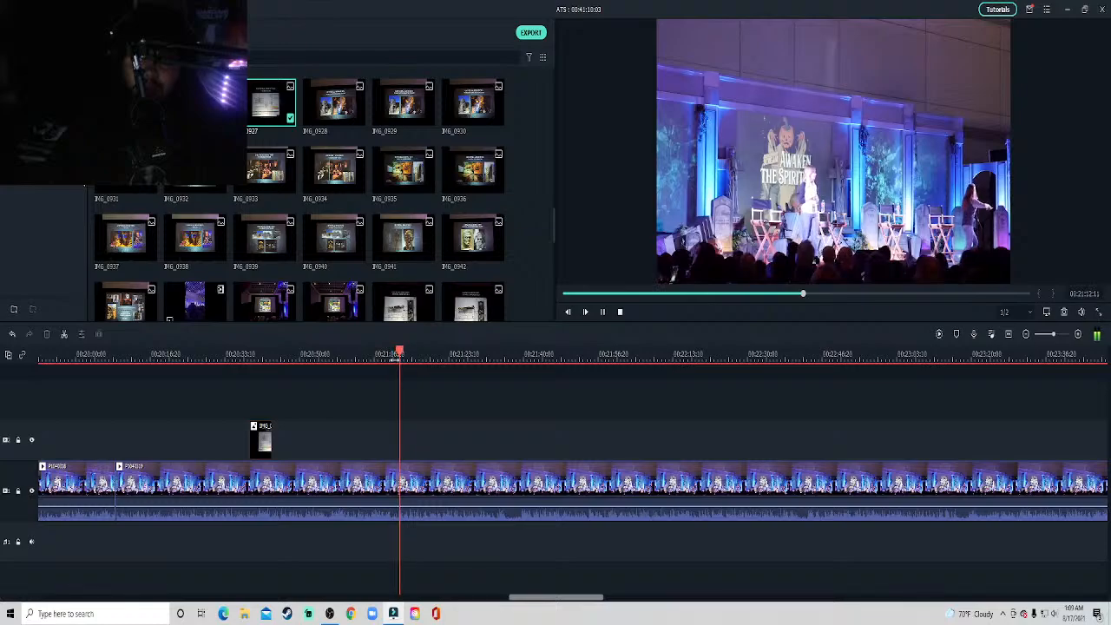
pyautogui.click(400, 355)
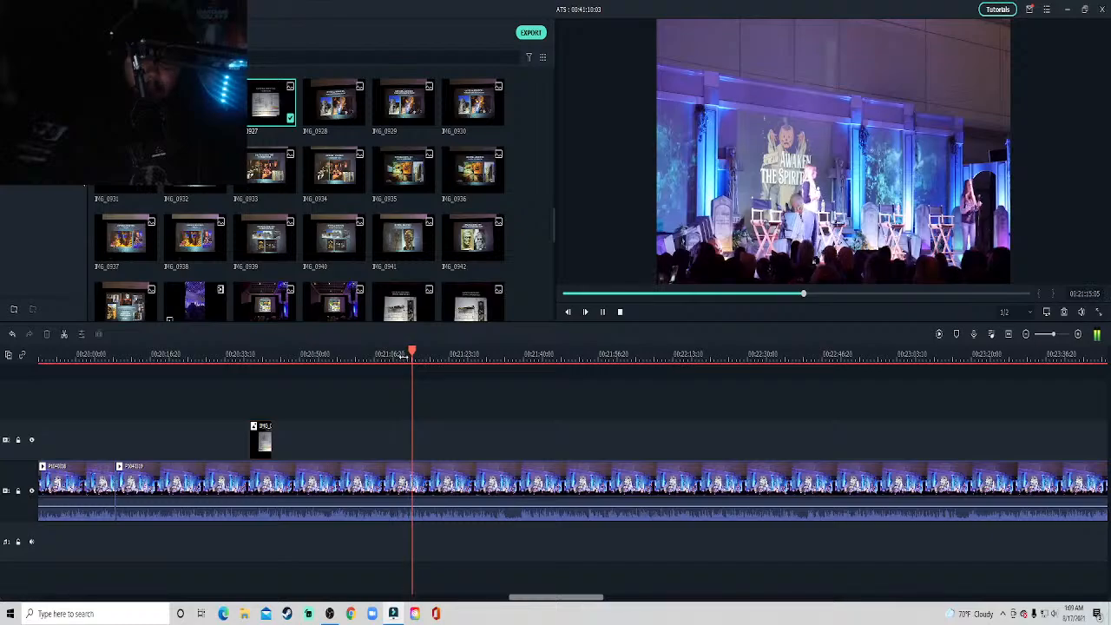
pyautogui.click(404, 355)
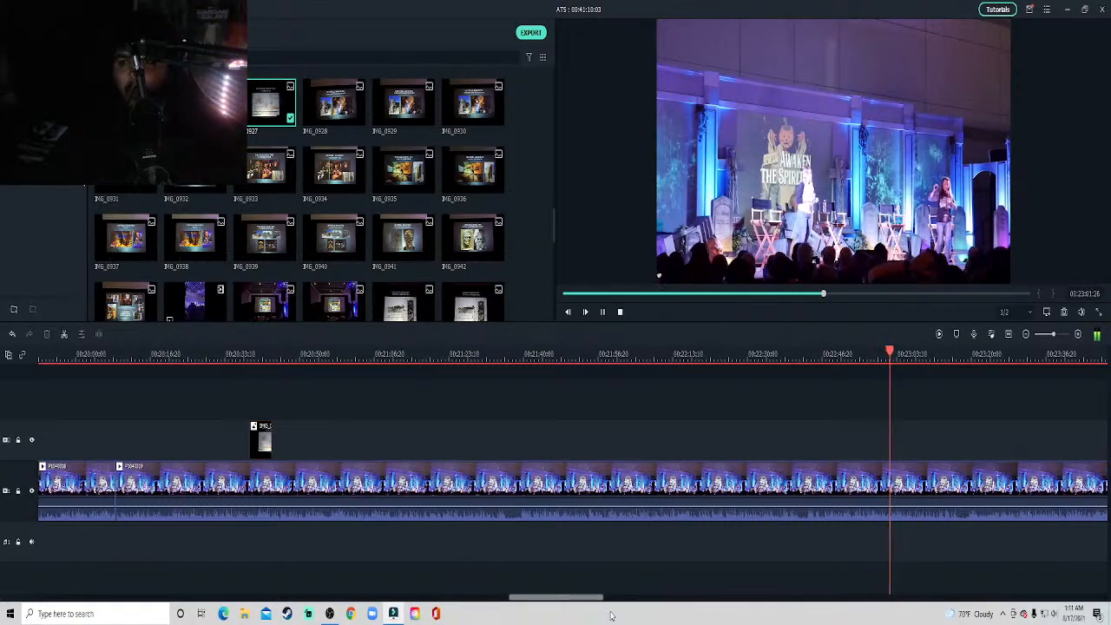
pyautogui.moveTo(586, 598); pyautogui.dragTo(621, 605)
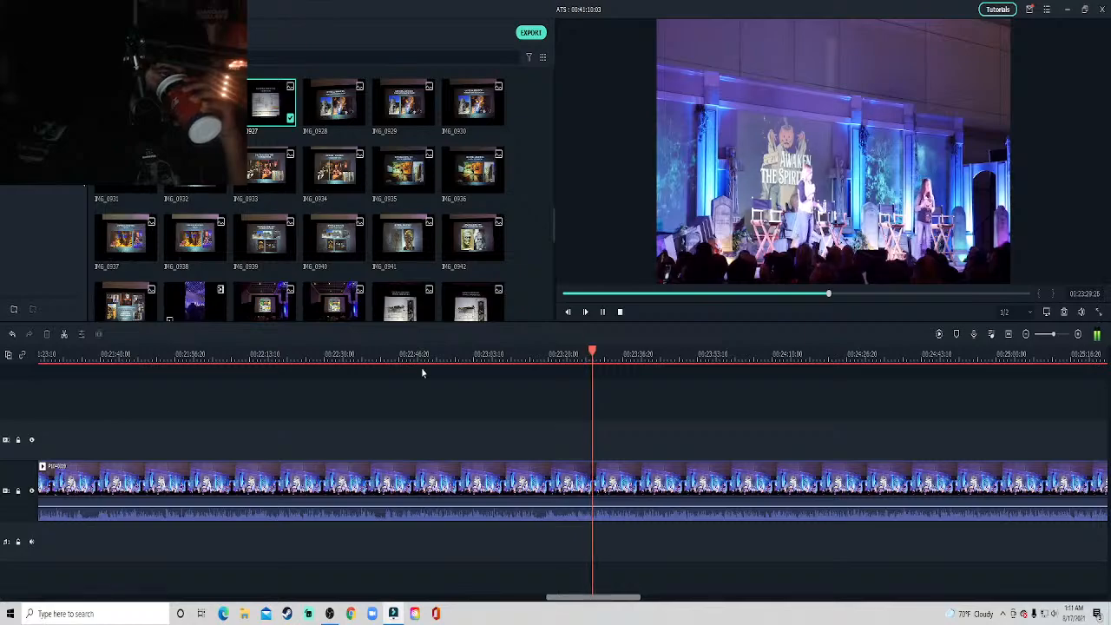
pyautogui.click(275, 114)
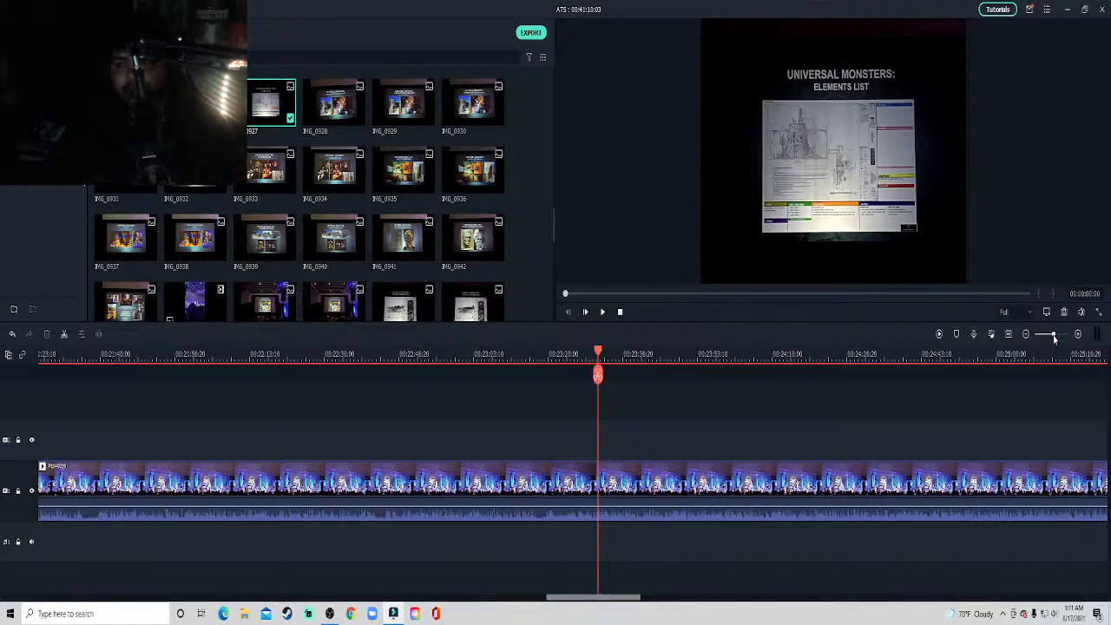
# Move the Elements List overlay along the timeline to about 23:31 and start playback from there.
pyautogui.moveTo(1055, 338); pyautogui.dragTo(1050, 336)
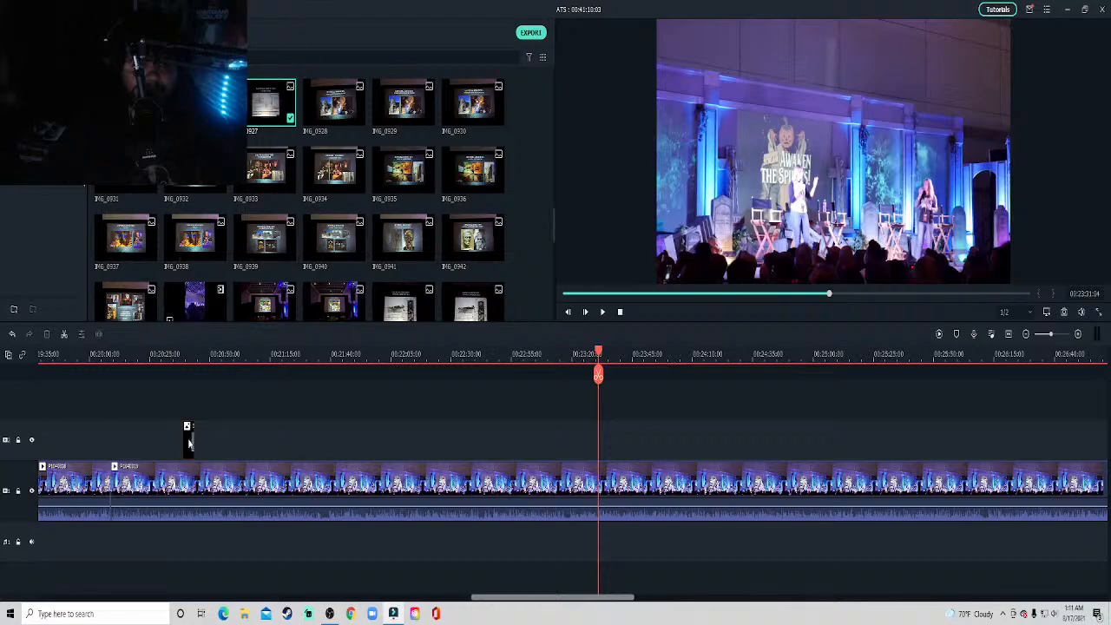
pyautogui.moveTo(188, 442); pyautogui.dragTo(608, 449)
pyautogui.press('space')
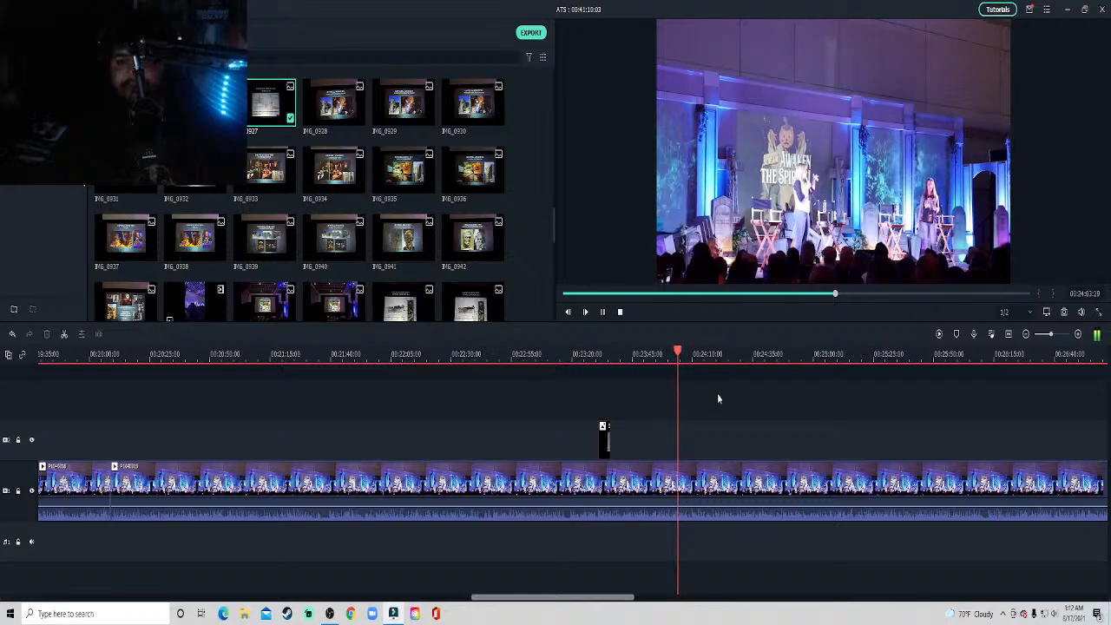
# Play the stage video on to about 27:57, looking through the slide photos in the media library along the way.
pyautogui.moveTo(598, 598); pyautogui.dragTo(642, 599)
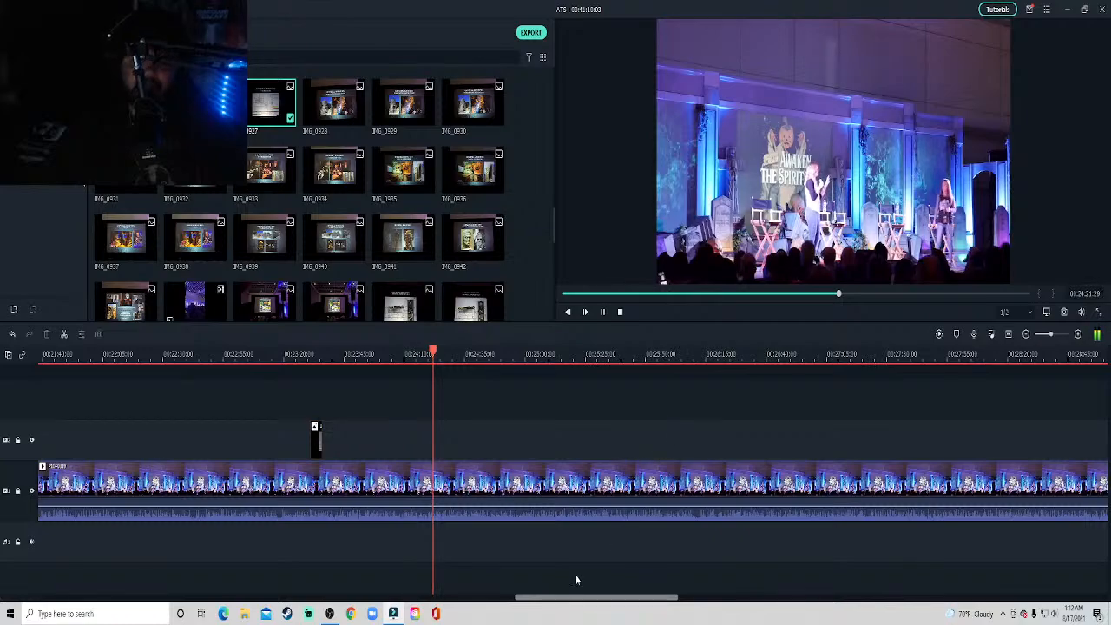
pyautogui.moveTo(572, 602); pyautogui.dragTo(581, 602)
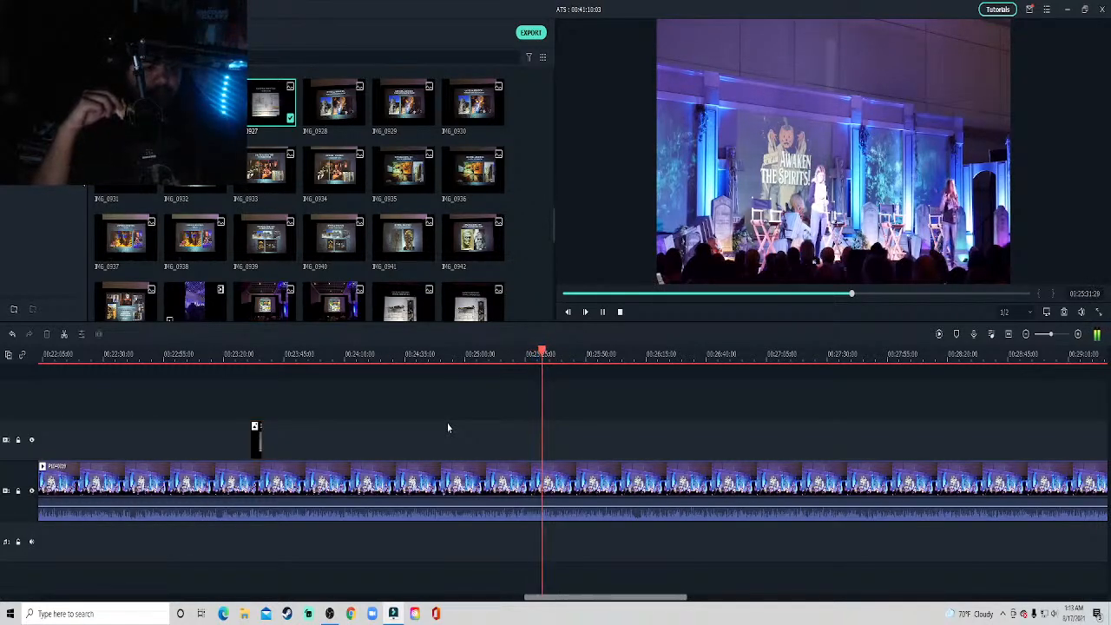
pyautogui.press('space')
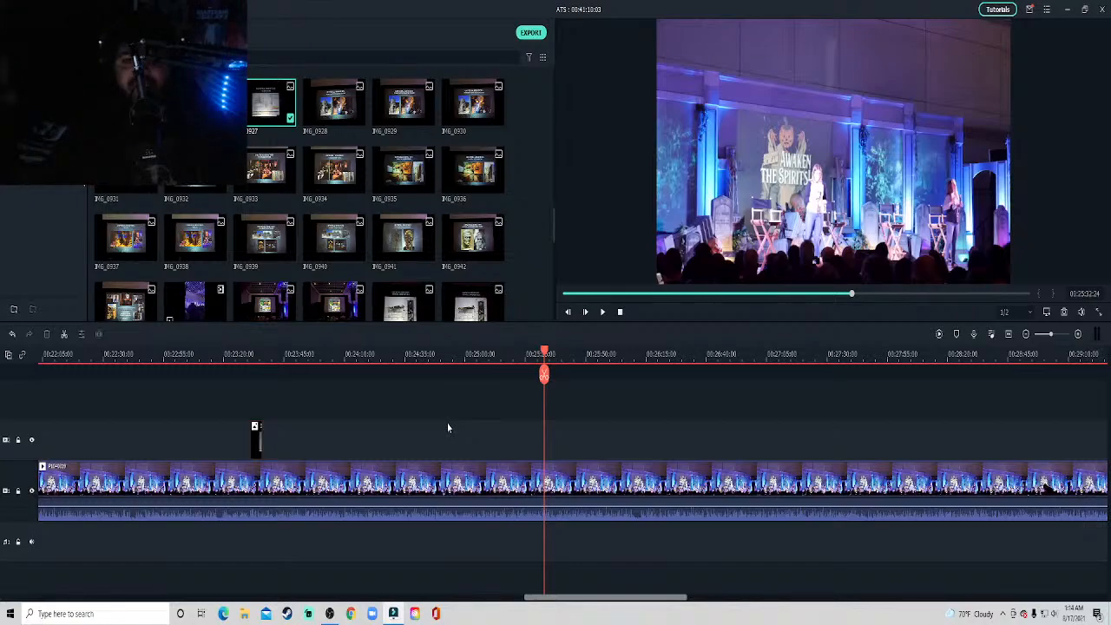
pyautogui.press('space')
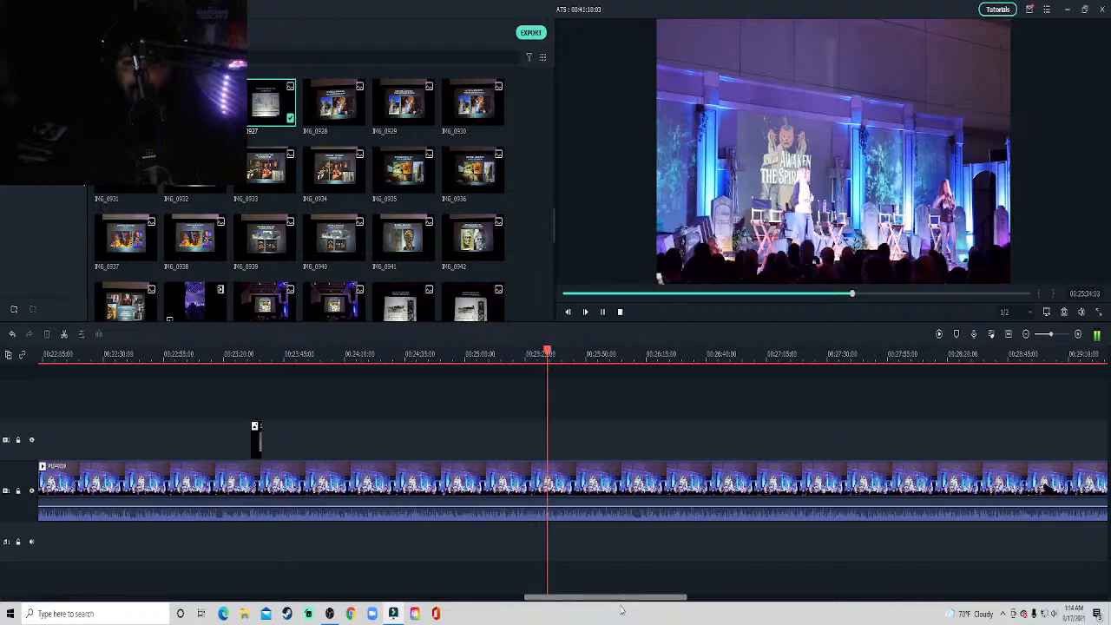
pyautogui.moveTo(621, 599); pyautogui.dragTo(652, 600)
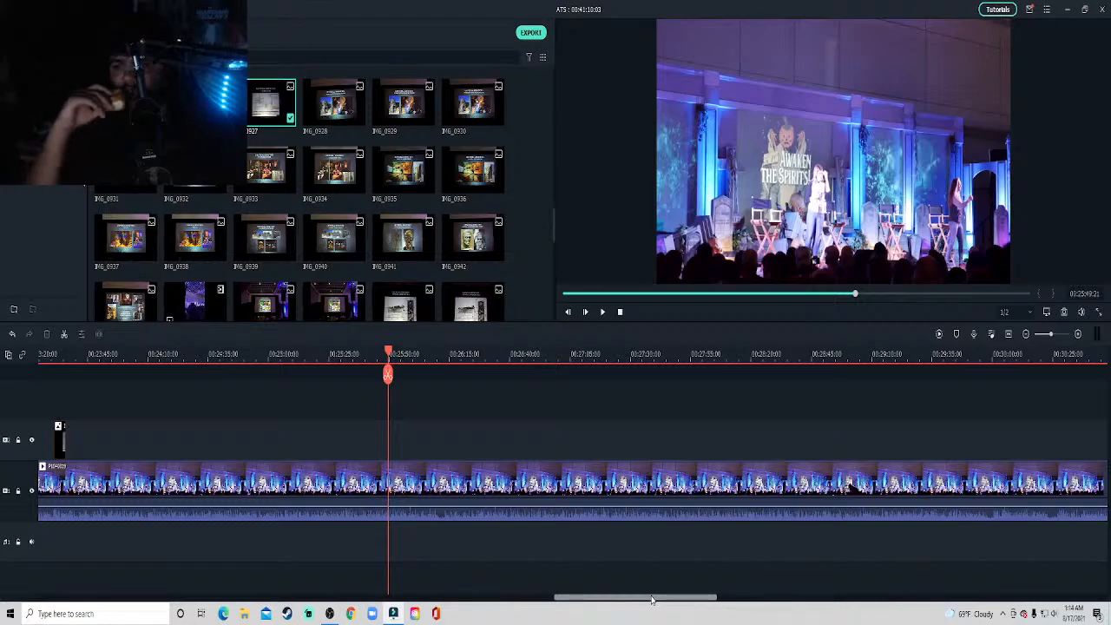
pyautogui.press('space')
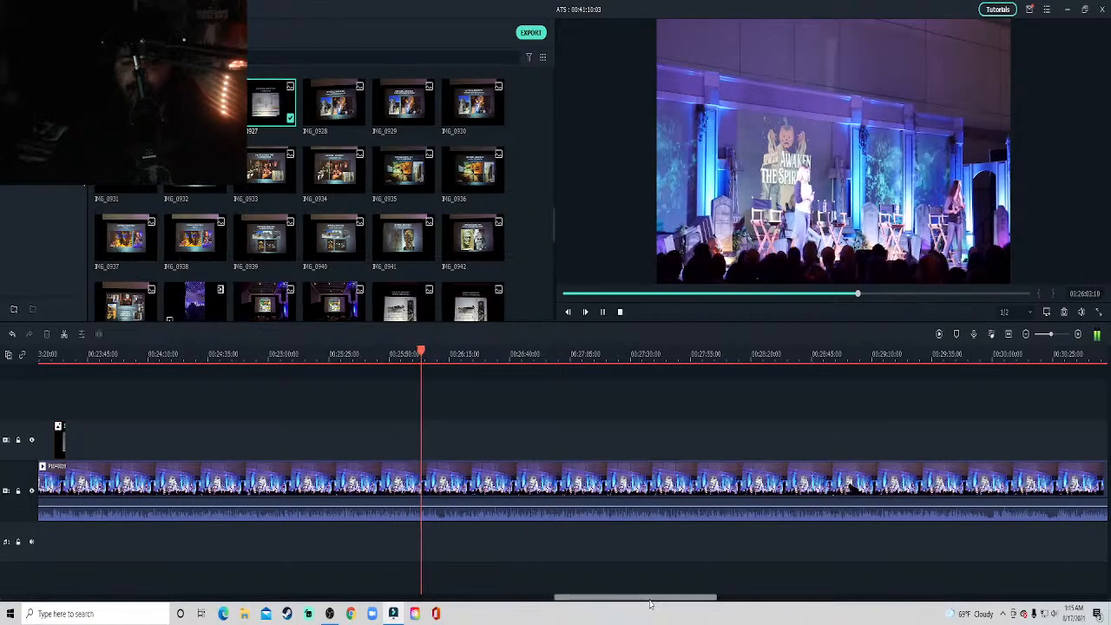
pyautogui.moveTo(649, 599); pyautogui.dragTo(677, 600)
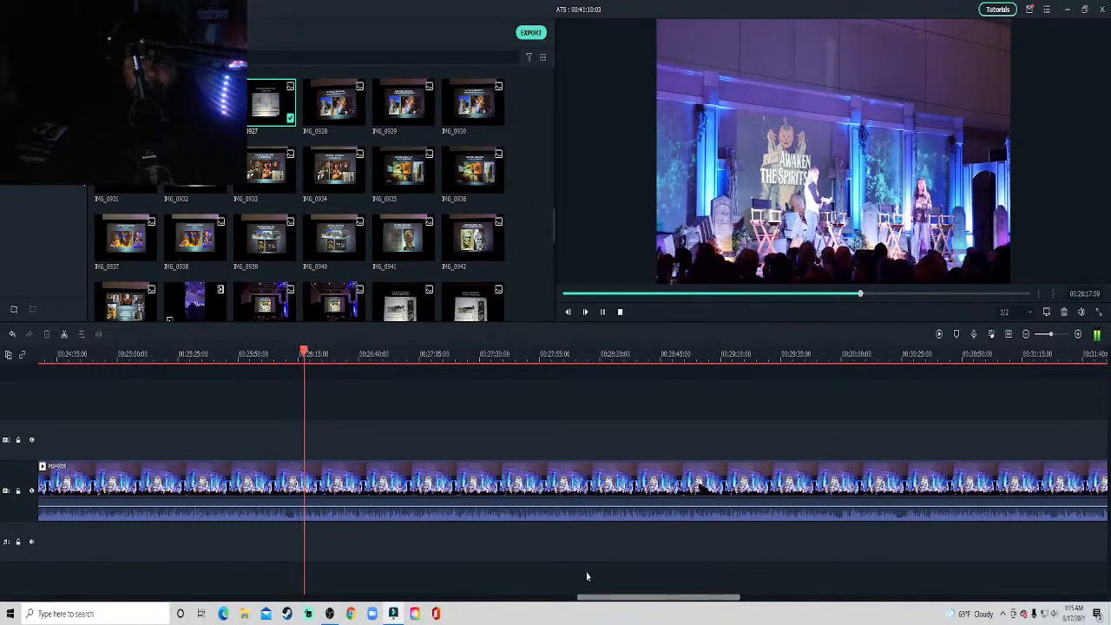
pyautogui.moveTo(337, 105)
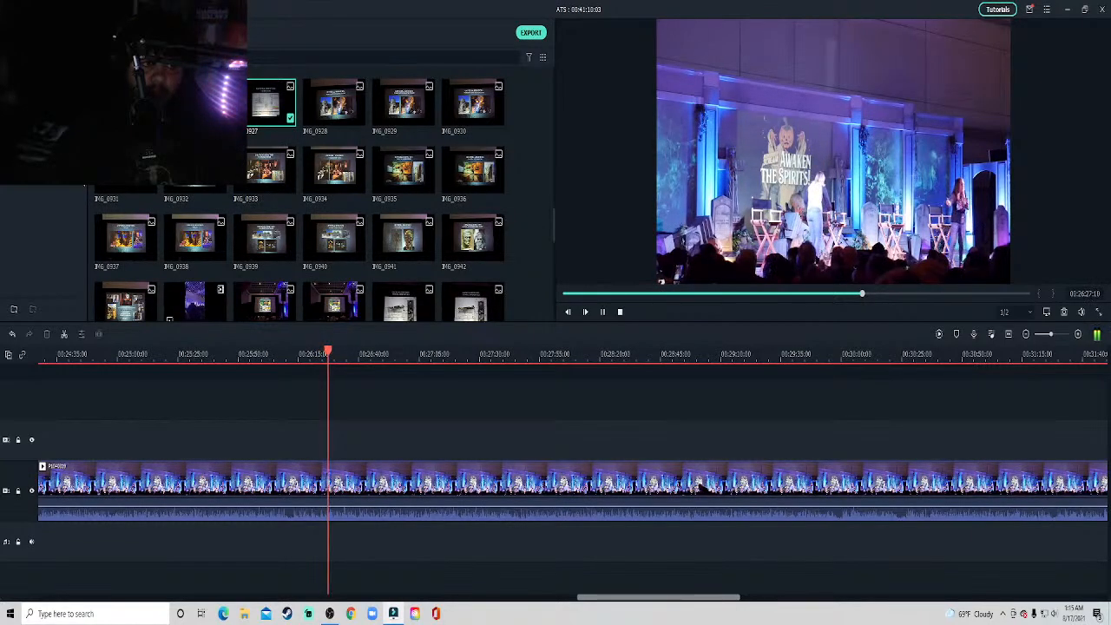
pyautogui.scroll(3, 375, 176)
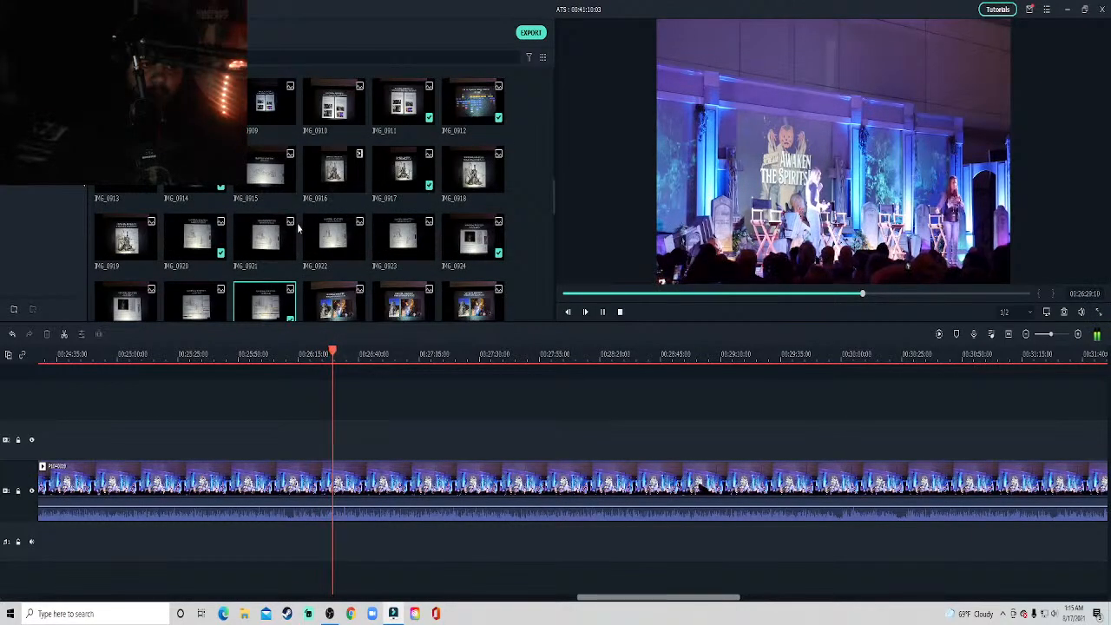
pyautogui.scroll(-3, 297, 223)
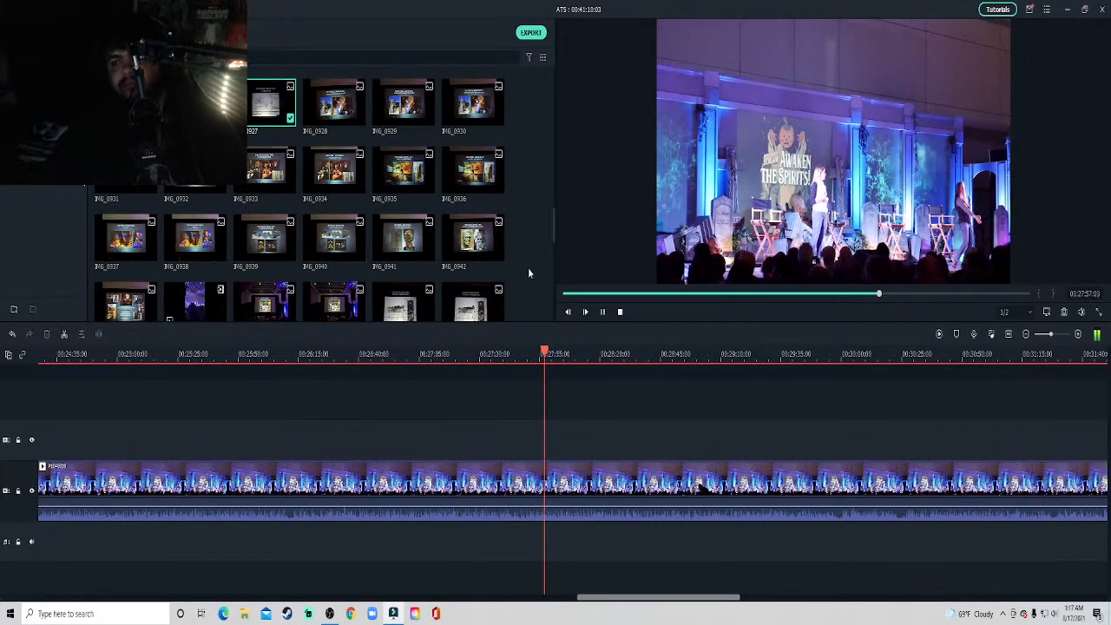
pyautogui.press('space')
pyautogui.moveTo(347, 106); pyautogui.dragTo(550, 438)
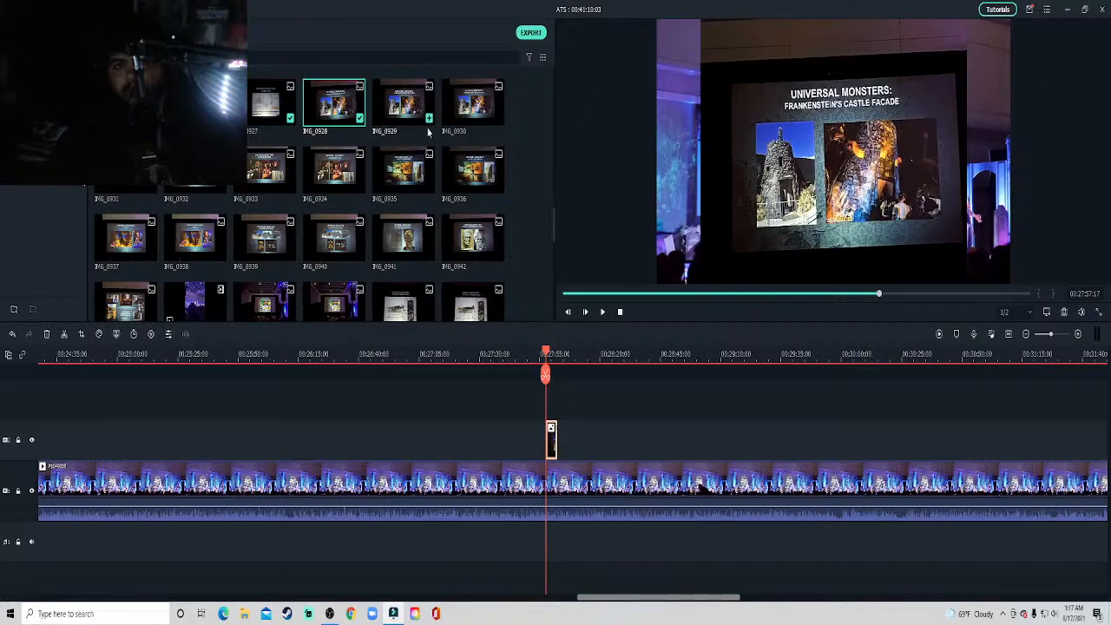
pyautogui.rightClick(550, 445)
pyautogui.click(591, 75)
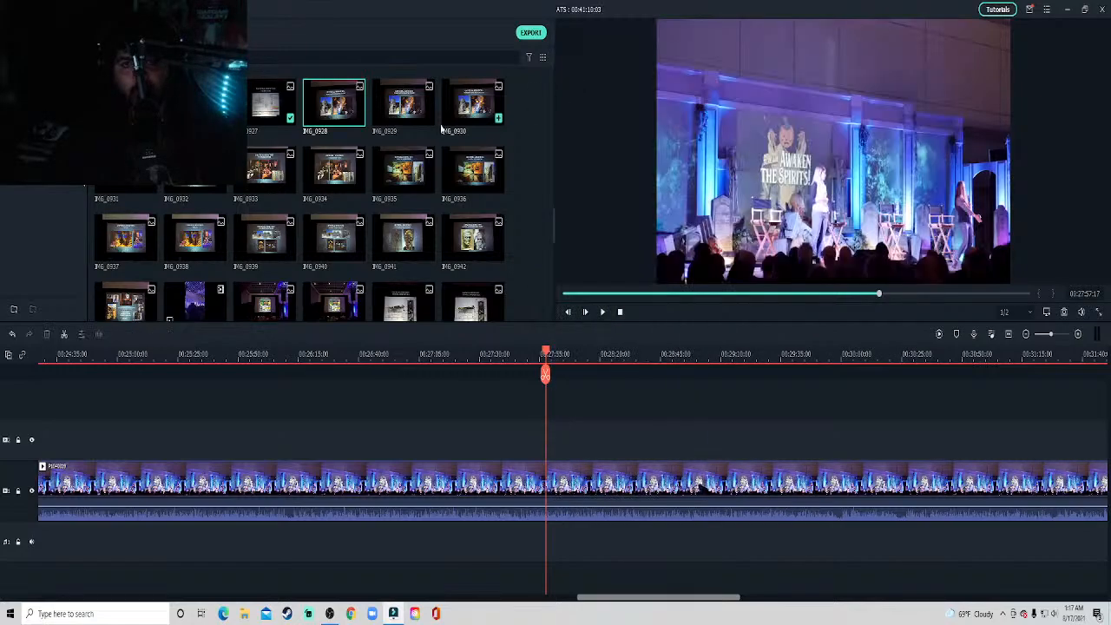
# Place the Frankenstein's Castle Facade slide photo IMG_0929 above the stage clip at about 27:57 and crop it to fit.
pyautogui.click(413, 118)
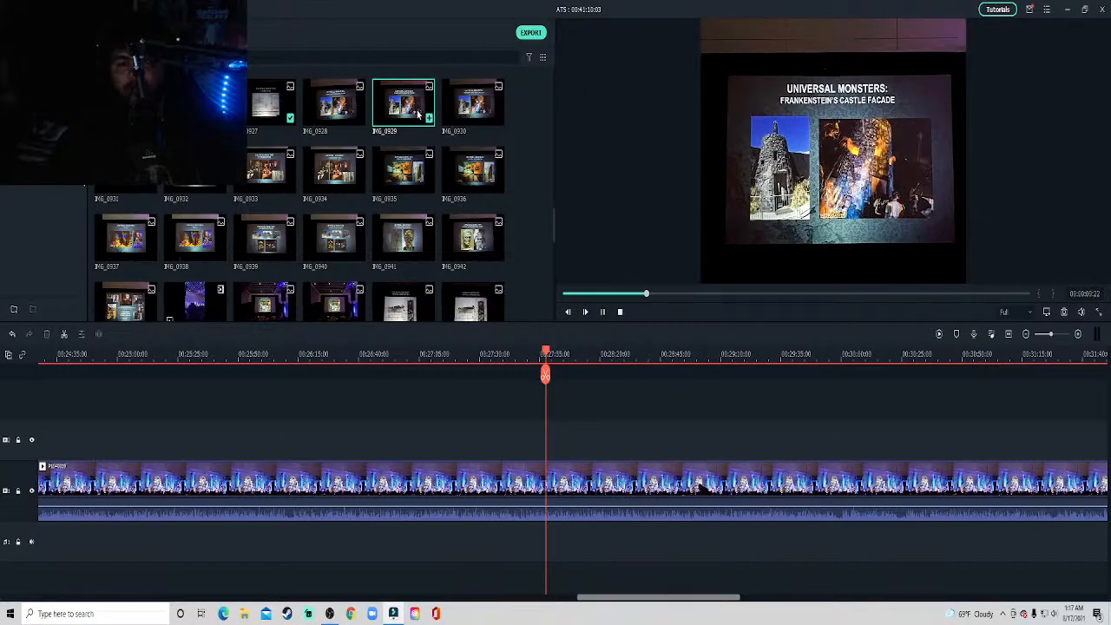
pyautogui.moveTo(555, 458); pyautogui.dragTo(553, 443)
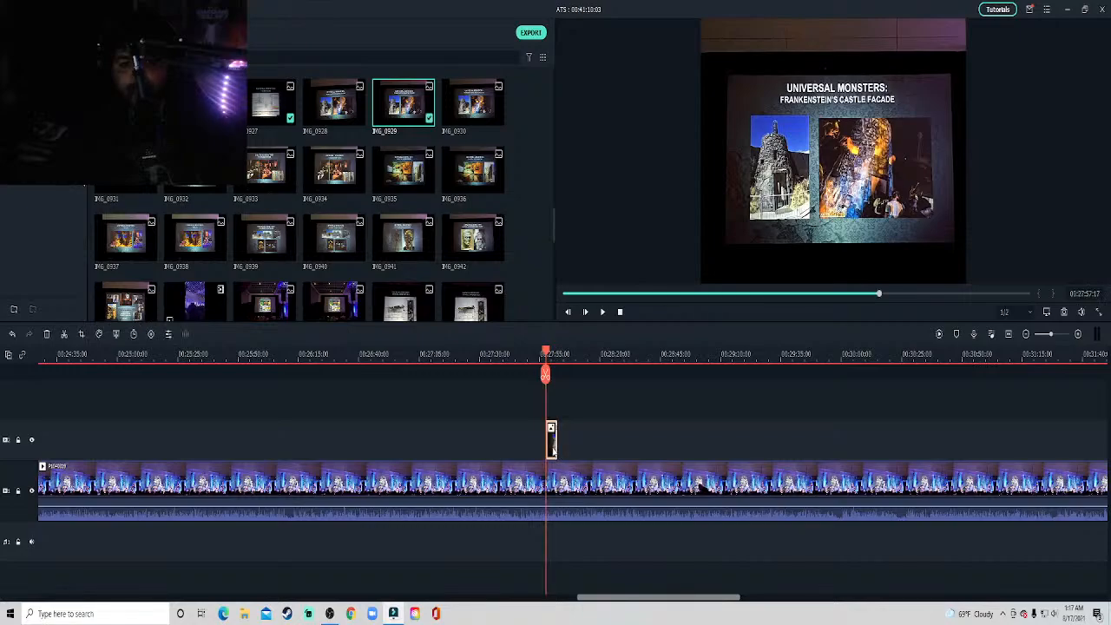
pyautogui.rightClick(551, 440)
pyautogui.click(586, 185)
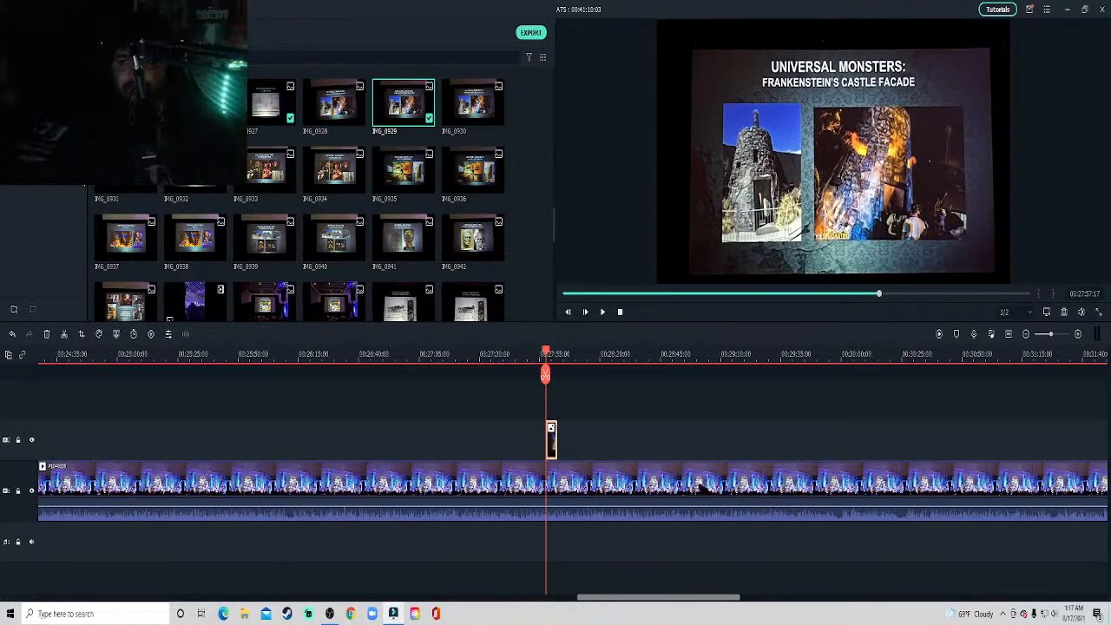
# Shrink the Frankenstein's Castle Facade overlay to about half size in the upper-left corner of the video frame and play to about 28:22.
pyautogui.click(912, 235)
pyautogui.moveTo(1009, 283); pyautogui.dragTo(848, 162)
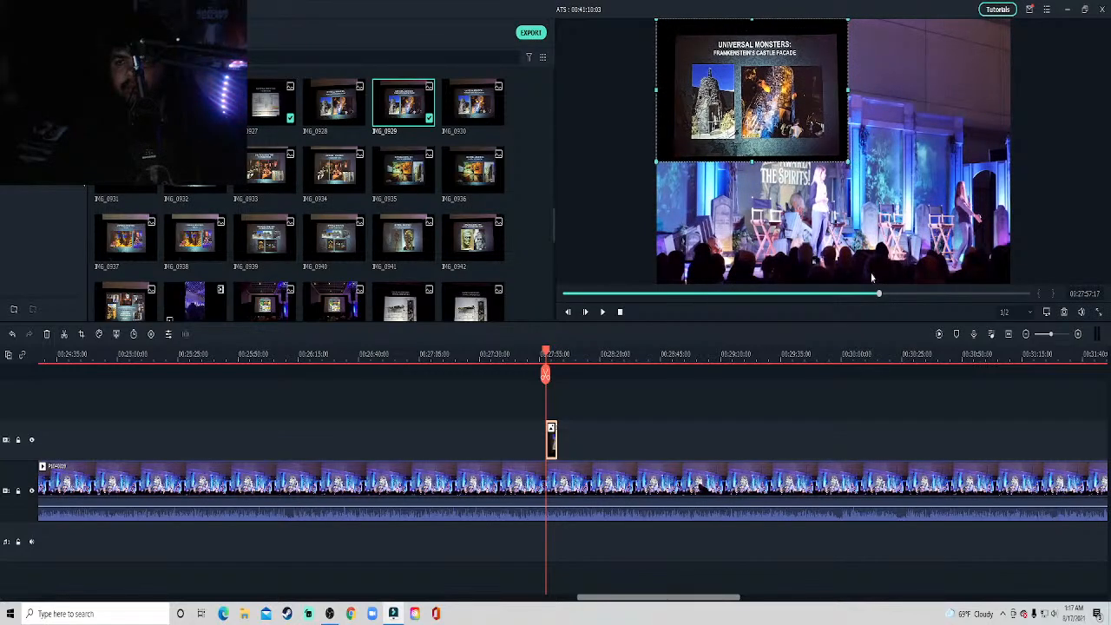
pyautogui.press('space')
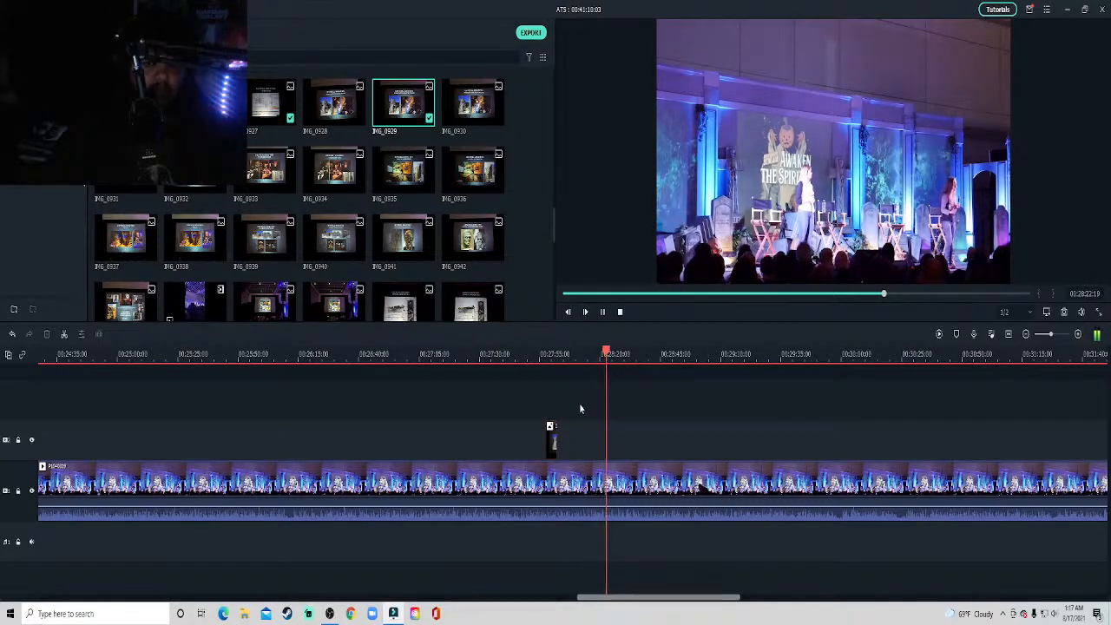
pyautogui.press('space')
# Try the Frankenstein's Castle Facade overlay at about 26:22, 27:05 and 27:26, playing the stage video around each position.
pyautogui.moveTo(550, 443); pyautogui.dragTo(326, 441)
pyautogui.click(323, 352)
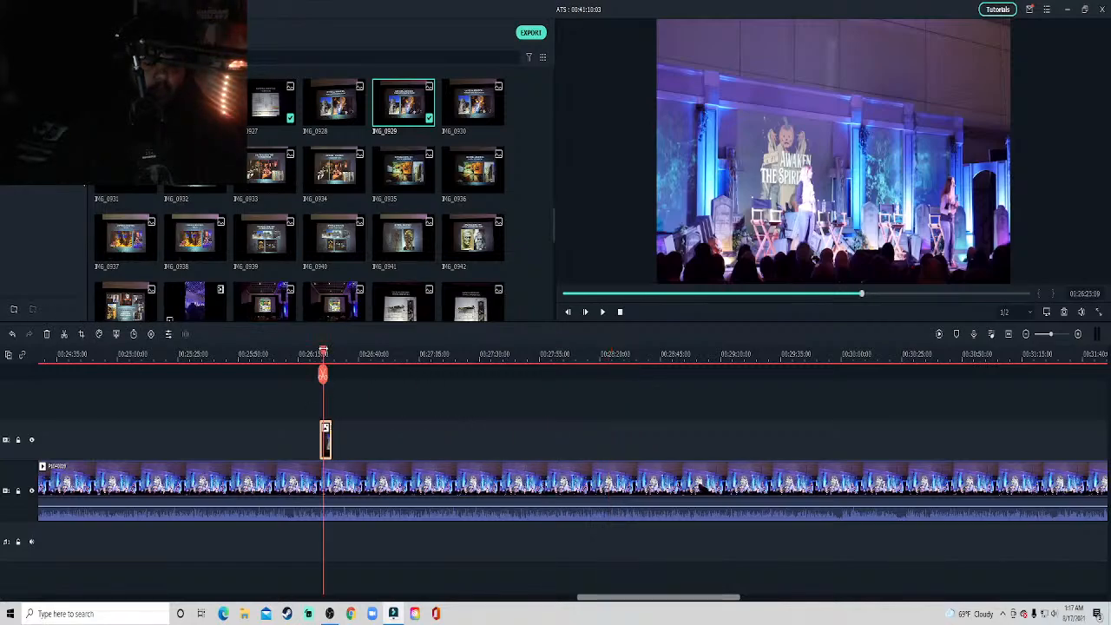
pyautogui.press('space')
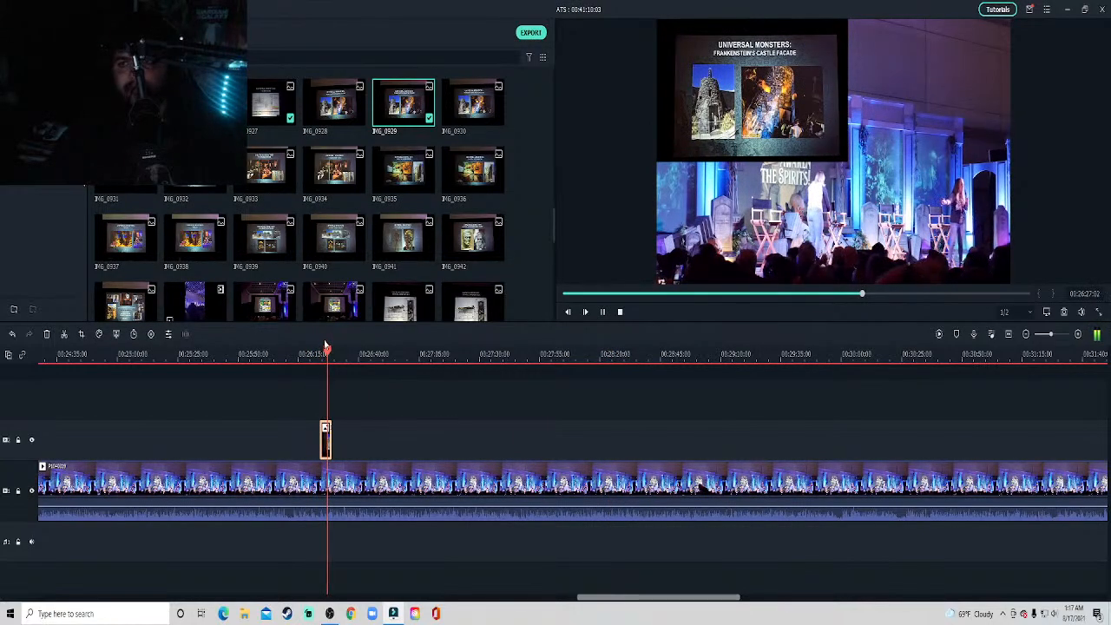
pyautogui.moveTo(328, 441); pyautogui.dragTo(425, 445)
pyautogui.click(426, 371)
pyautogui.press('space')
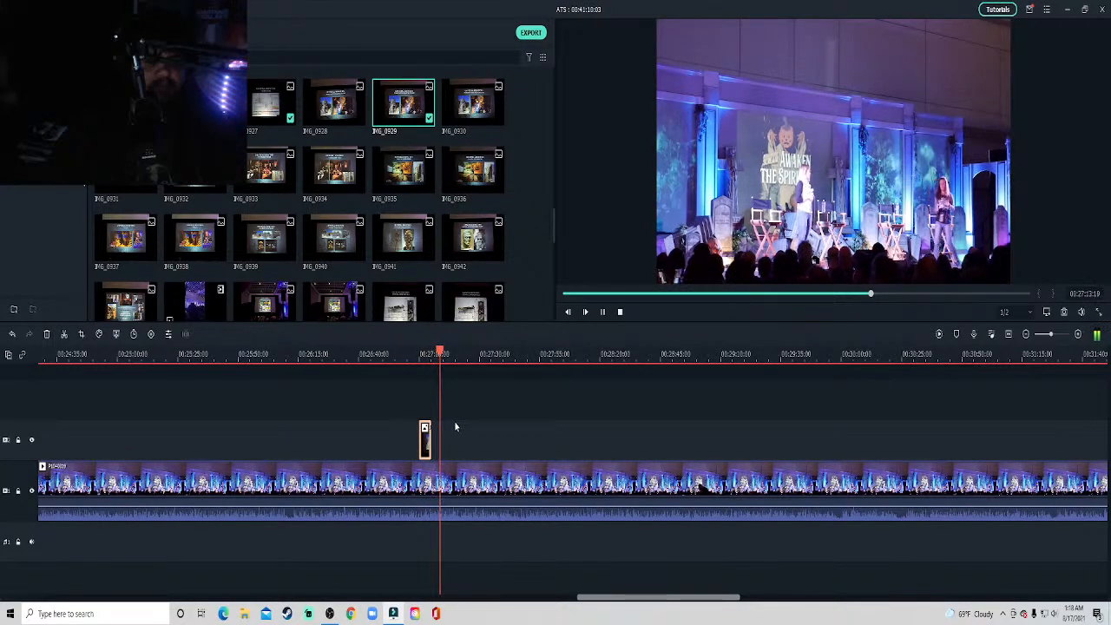
pyautogui.moveTo(426, 442); pyautogui.dragTo(476, 441)
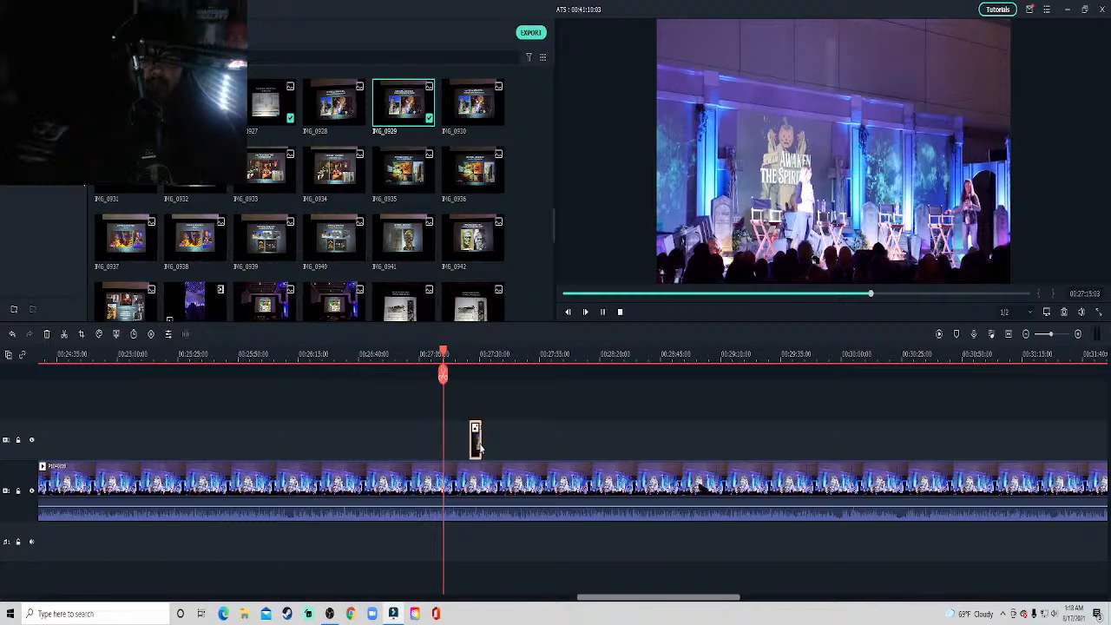
pyautogui.click(471, 360)
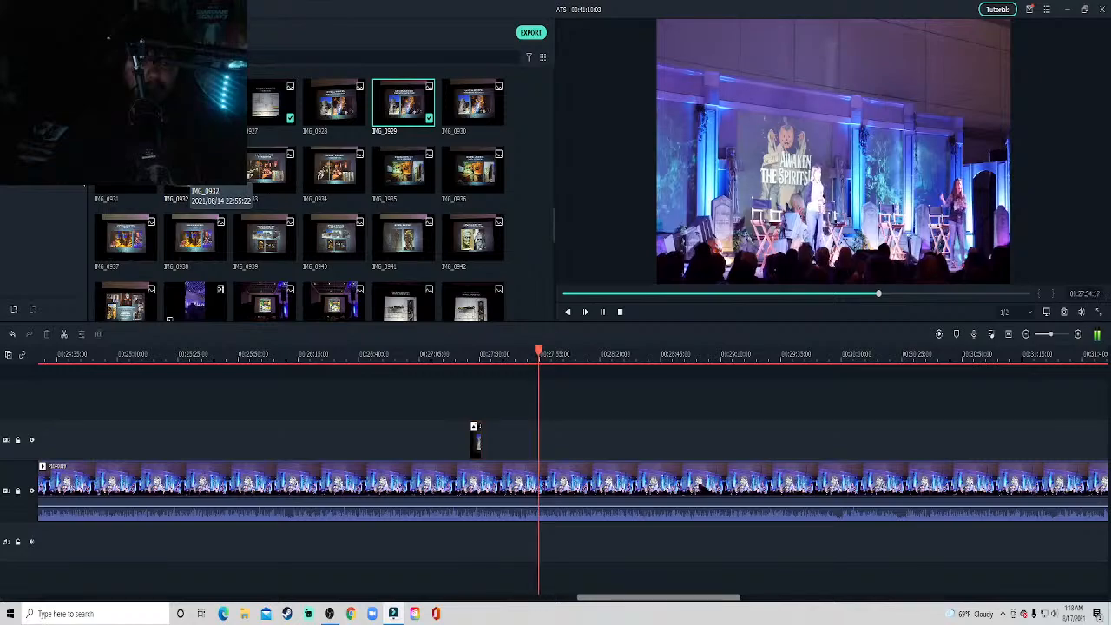
# Move the Frankenstein's Castle Facade overlay to about 27:50 and play the stage video leading up to it.
pyautogui.moveTo(477, 447); pyautogui.dragTo(534, 447)
pyautogui.click(525, 353)
pyautogui.press('space')
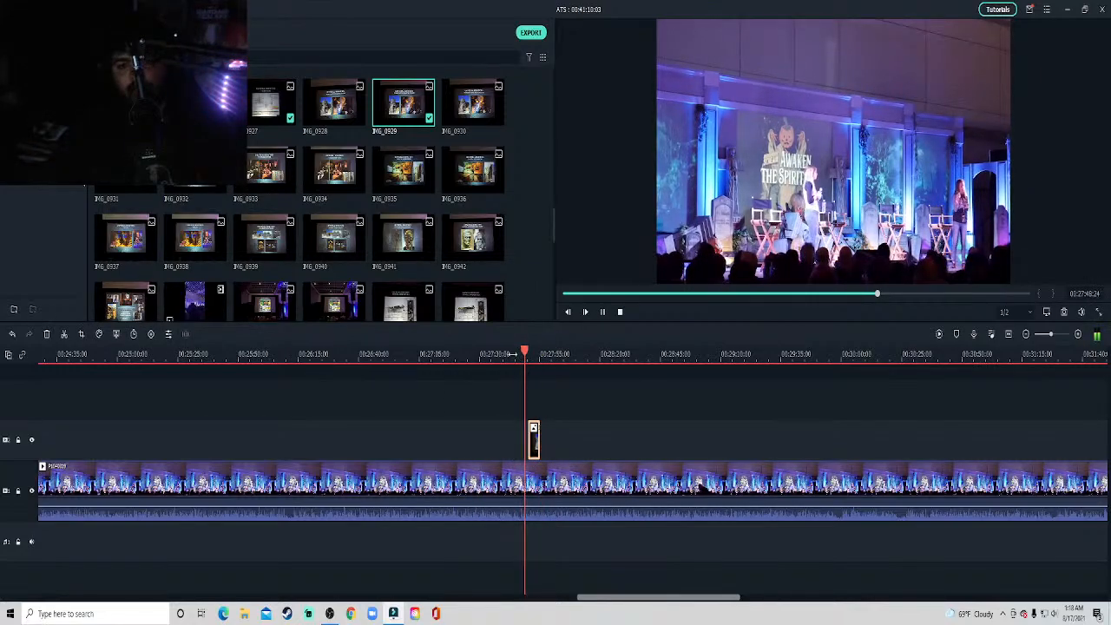
# Place The Invisible Man slide photo IMG_0932 directly after the Frankenstein's Castle Facade overlay and crop it to fit.
pyautogui.moveTo(215, 197); pyautogui.dragTo(547, 450)
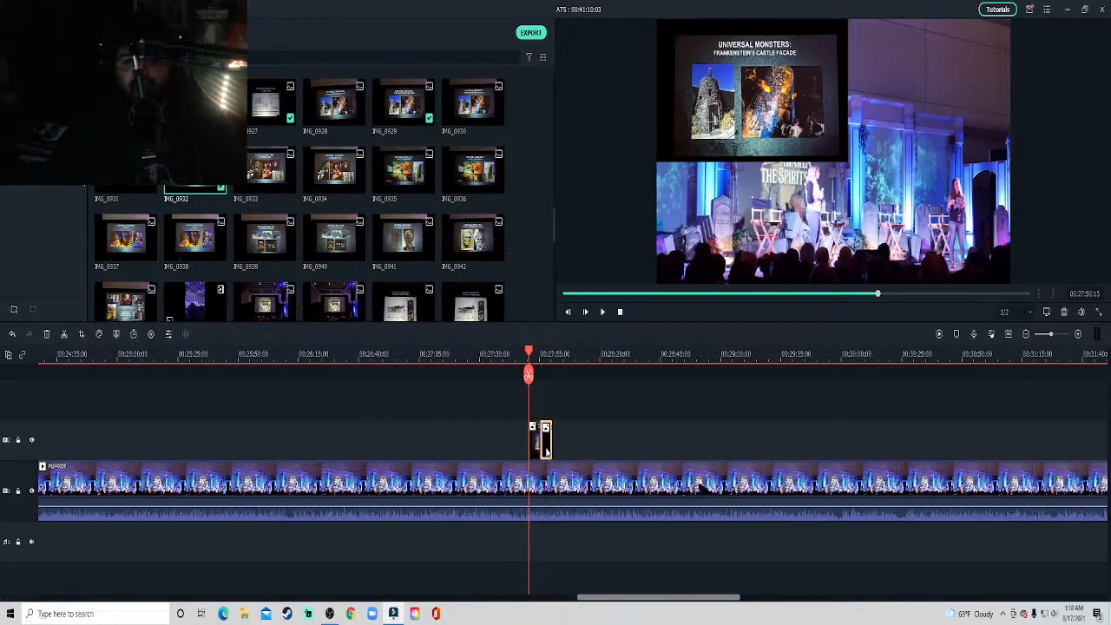
pyautogui.press('space')
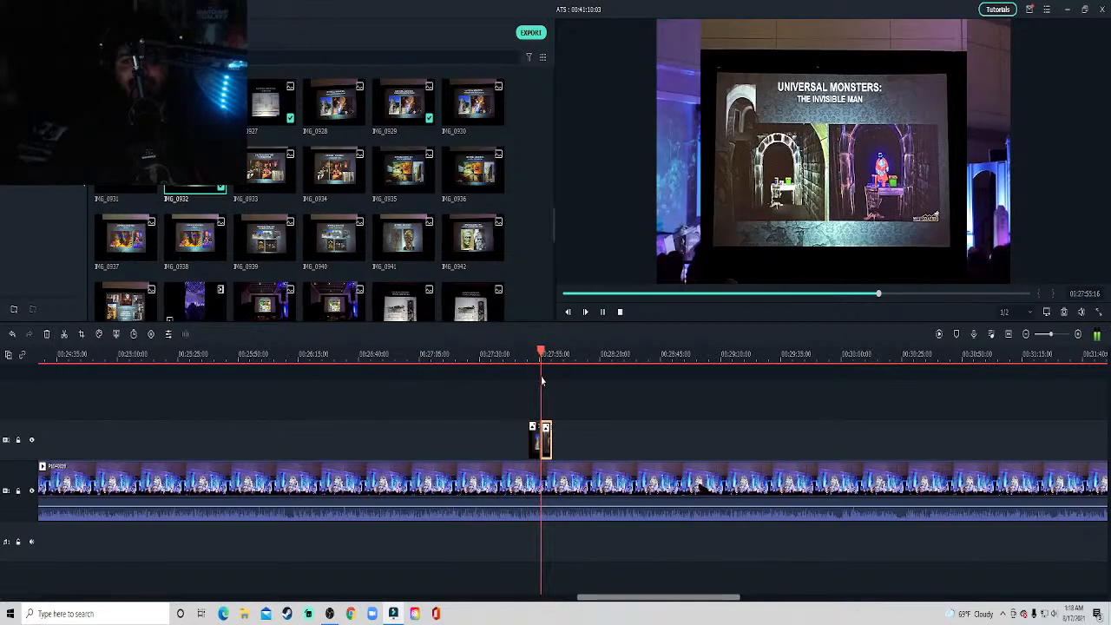
pyautogui.press('space')
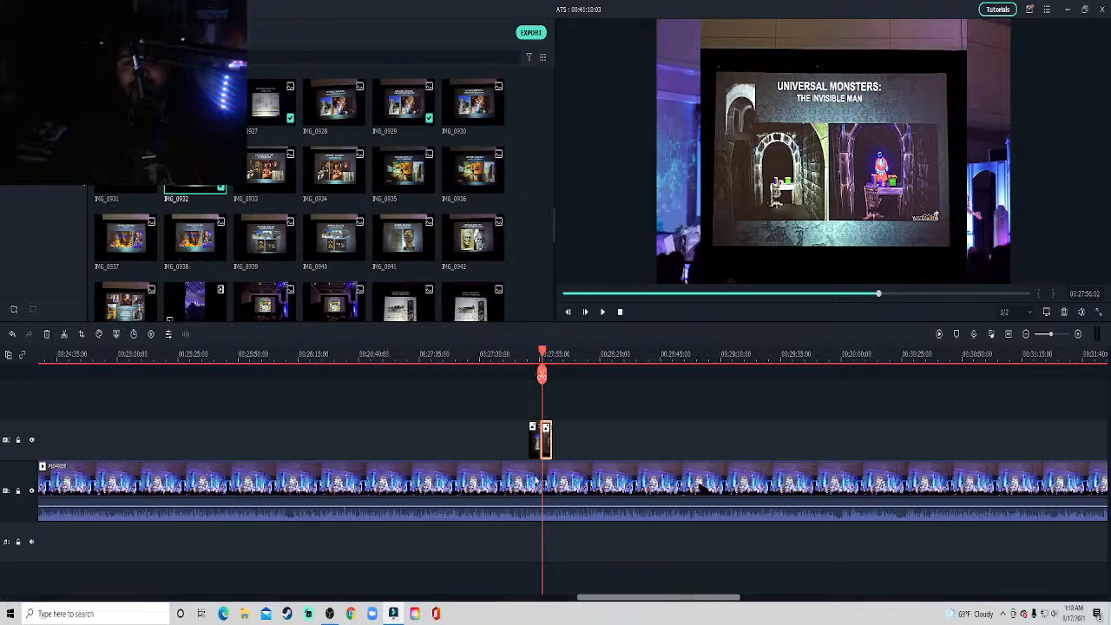
pyautogui.rightClick(549, 446)
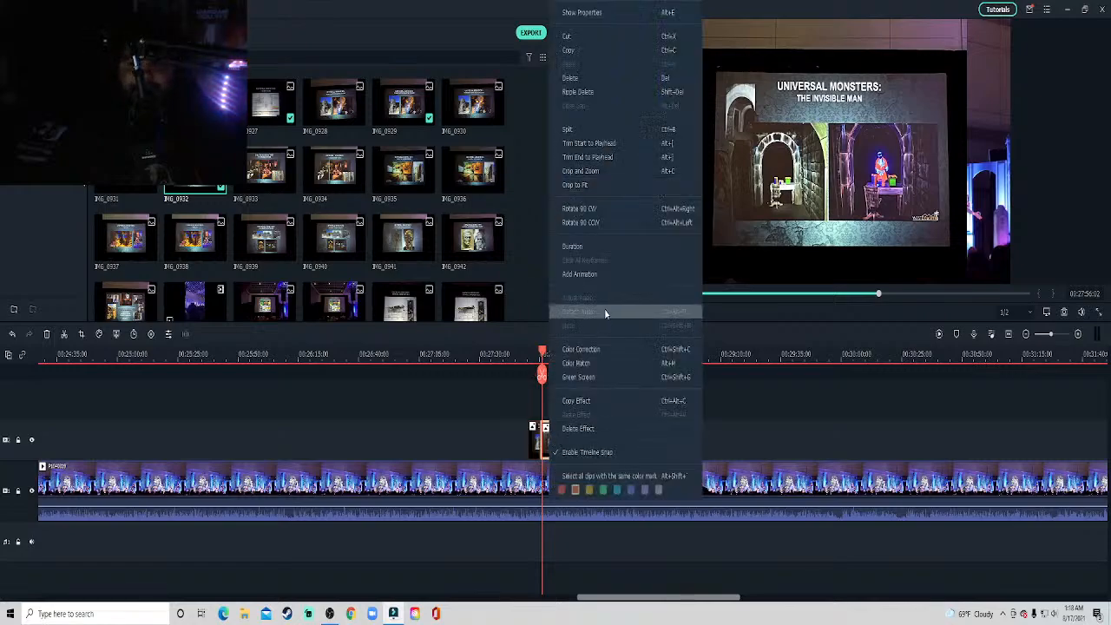
pyautogui.click(595, 186)
# Shrink The Invisible Man overlay to about half size in the upper-left corner of the video frame and play to about 27:58.
pyautogui.click(978, 261)
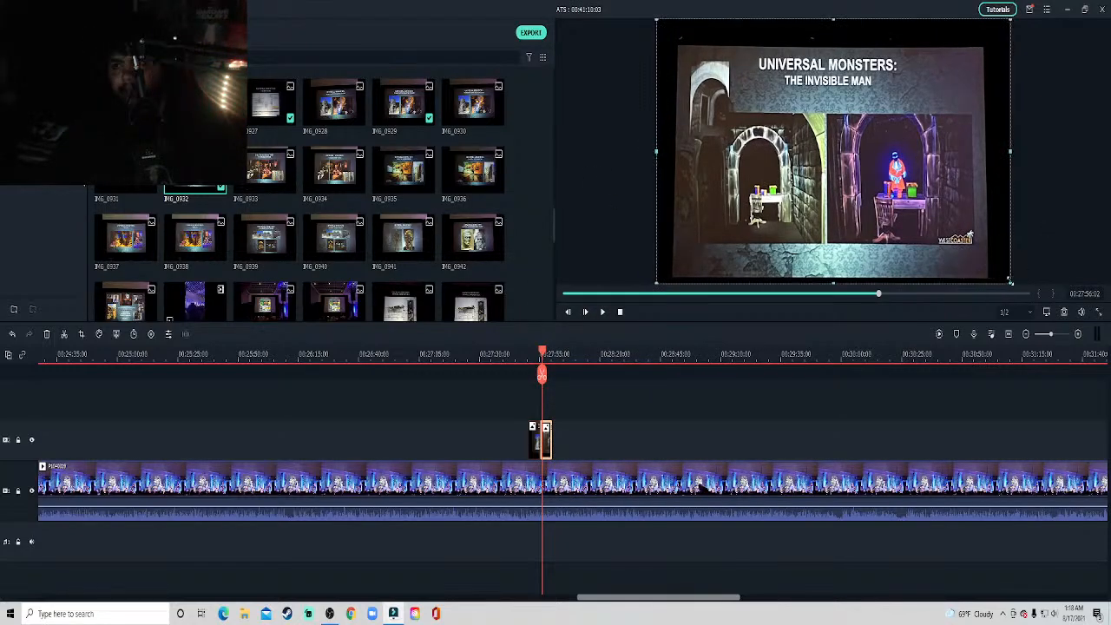
pyautogui.moveTo(1011, 282); pyautogui.dragTo(844, 153)
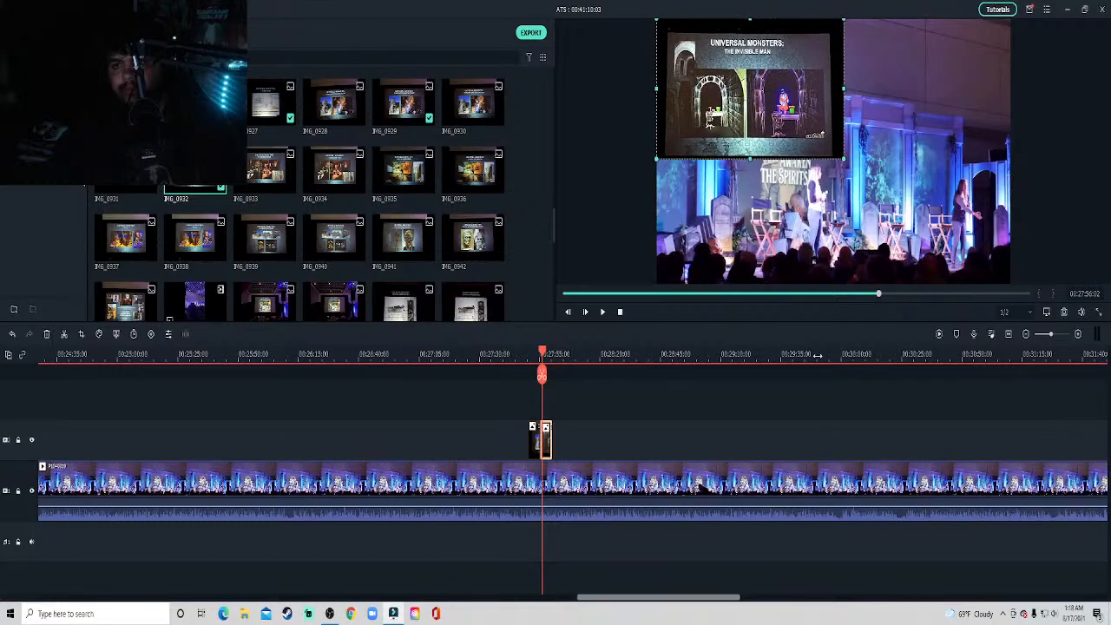
pyautogui.click(788, 437)
pyautogui.press('space')
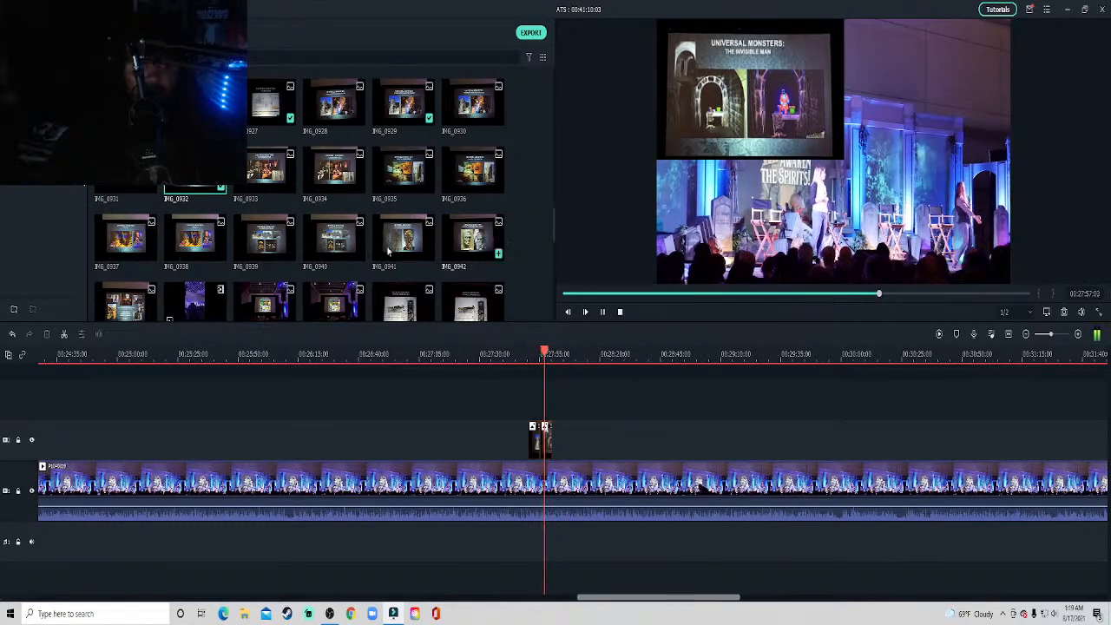
pyautogui.press('space')
# Place The Banquet Room slide photo IMG_0933 directly after The Invisible Man overlay and crop it to fit.
pyautogui.click(269, 201)
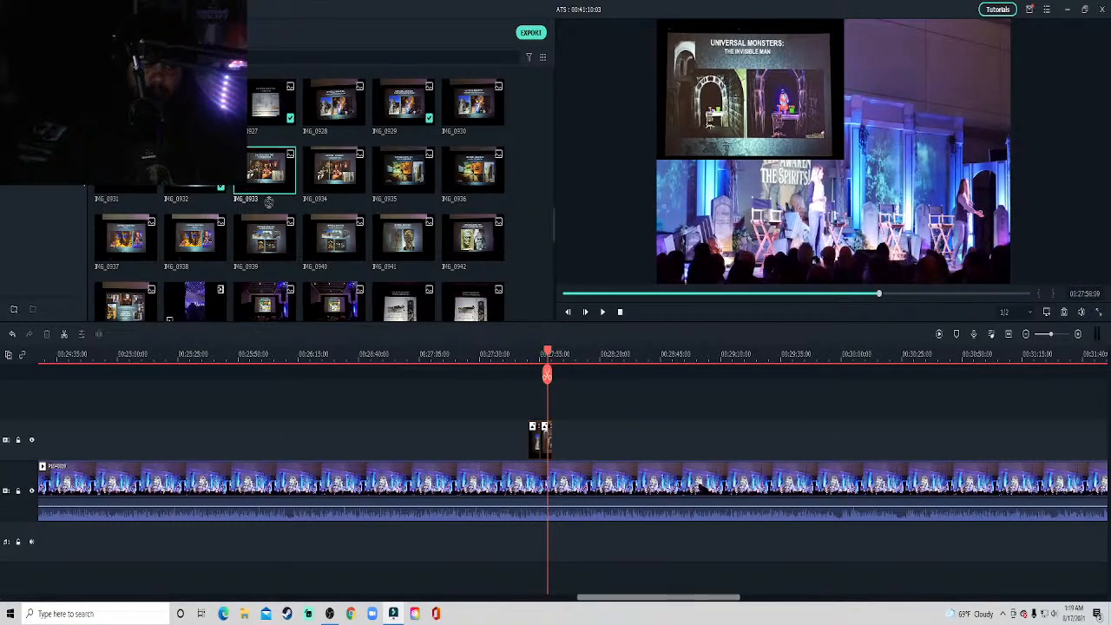
pyautogui.moveTo(301, 257); pyautogui.dragTo(559, 450)
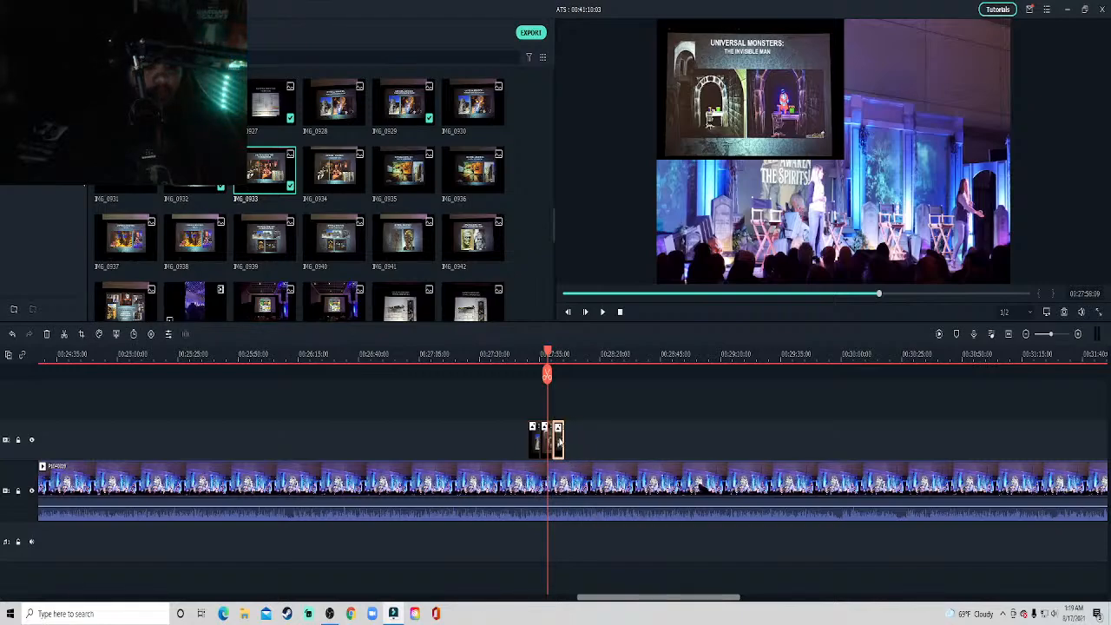
pyautogui.rightClick(562, 436)
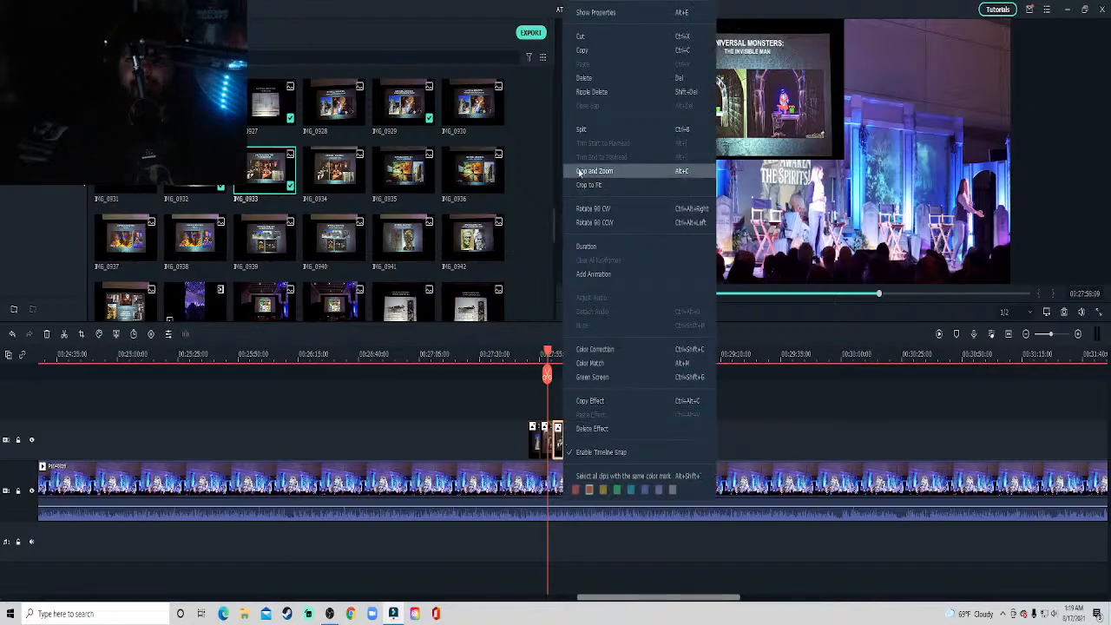
pyautogui.click(583, 182)
# Shrink The Banquet Room overlay to about half size in the upper-left corner of the video frame.
pyautogui.click(556, 351)
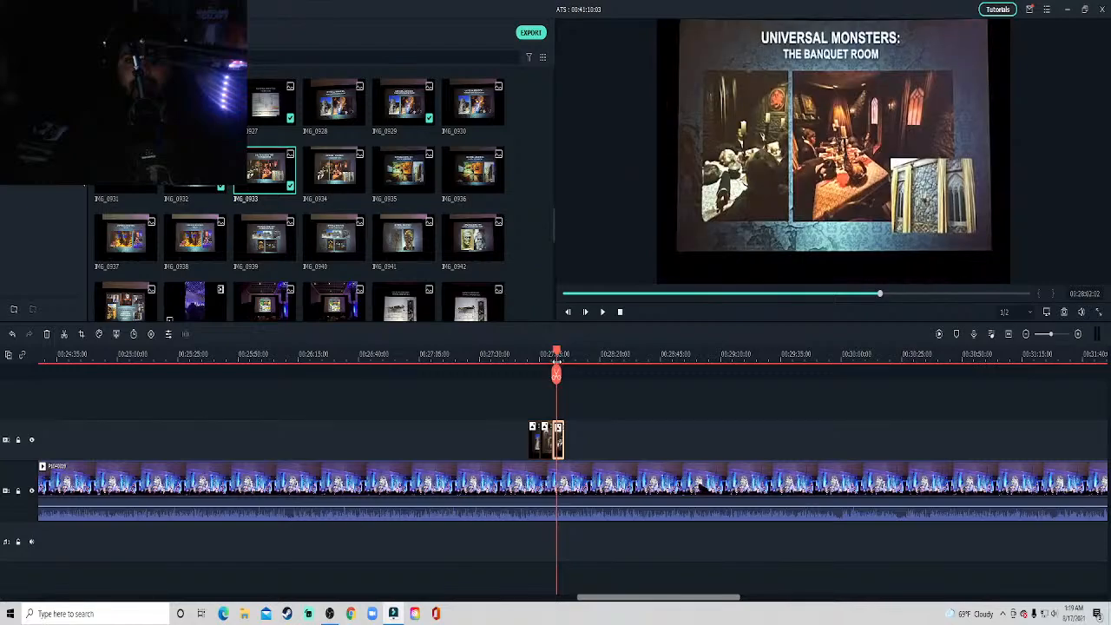
pyautogui.click(796, 211)
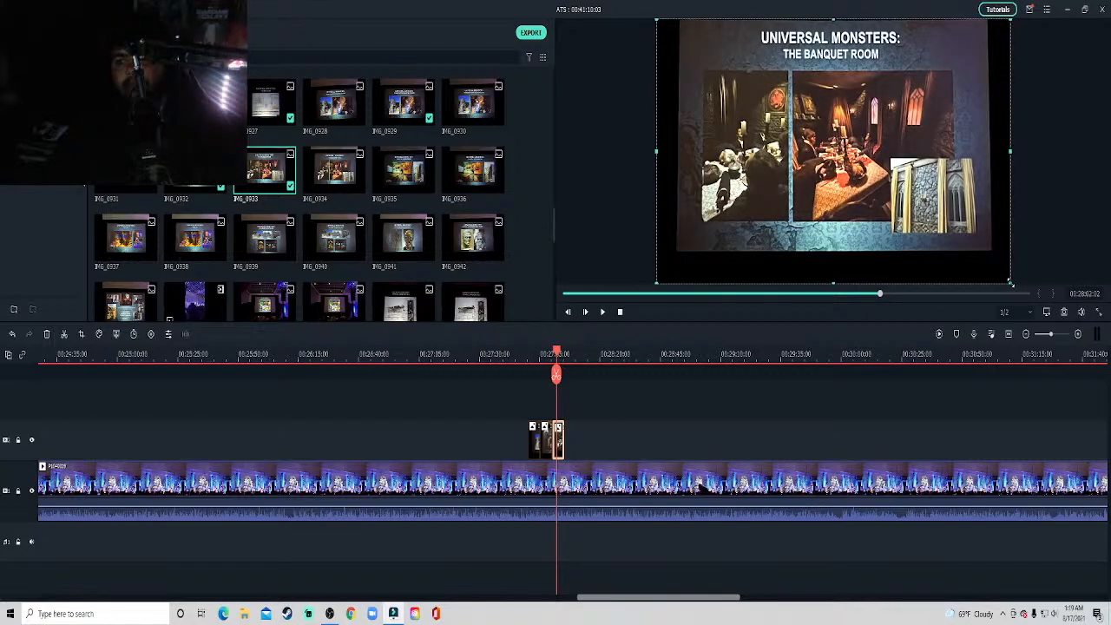
pyautogui.moveTo(1010, 283); pyautogui.dragTo(837, 155)
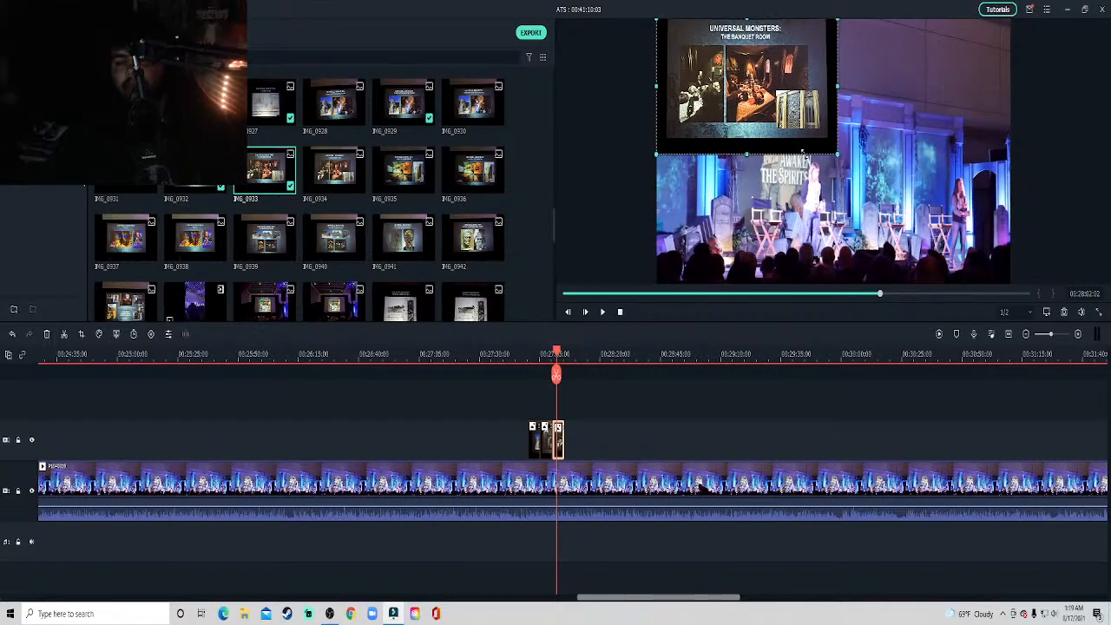
# Play the stage video on to about 28:33 while looking through the remaining slide photos in the project media.
pyautogui.click(776, 386)
pyautogui.press('space')
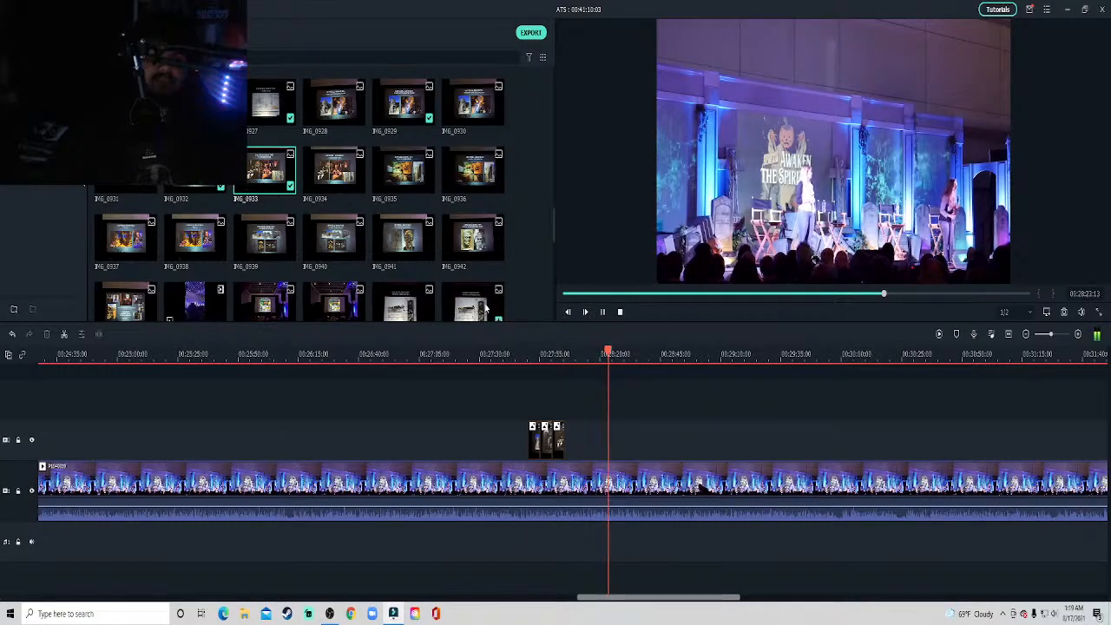
pyautogui.scroll(-3, 486, 308)
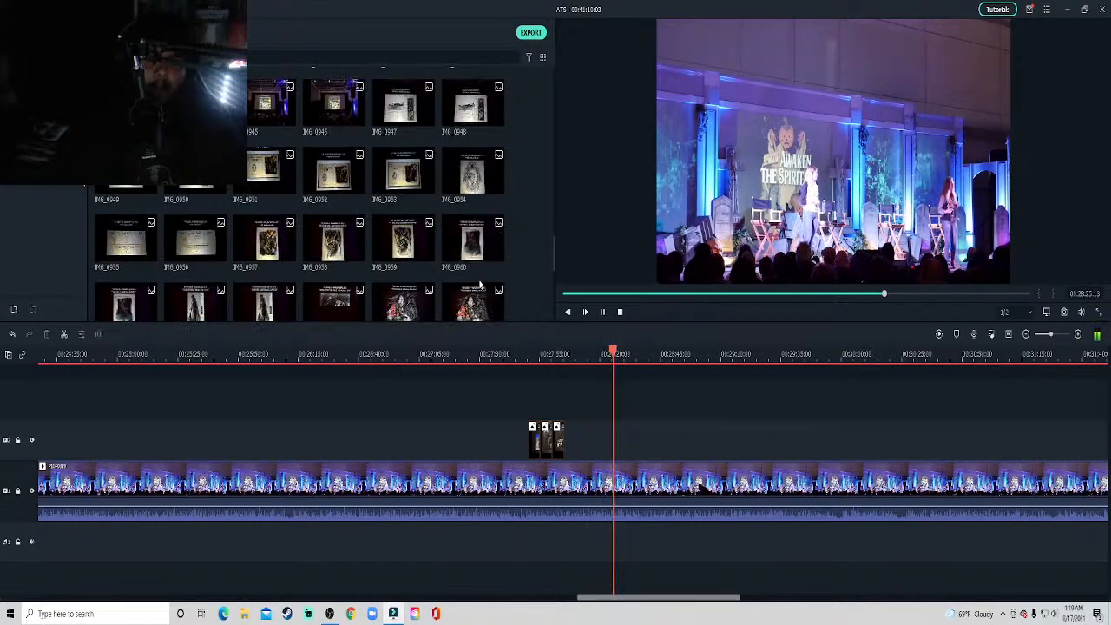
pyautogui.scroll(3, 480, 286)
pyautogui.scroll(-3, 482, 290)
pyautogui.scroll(3, 484, 293)
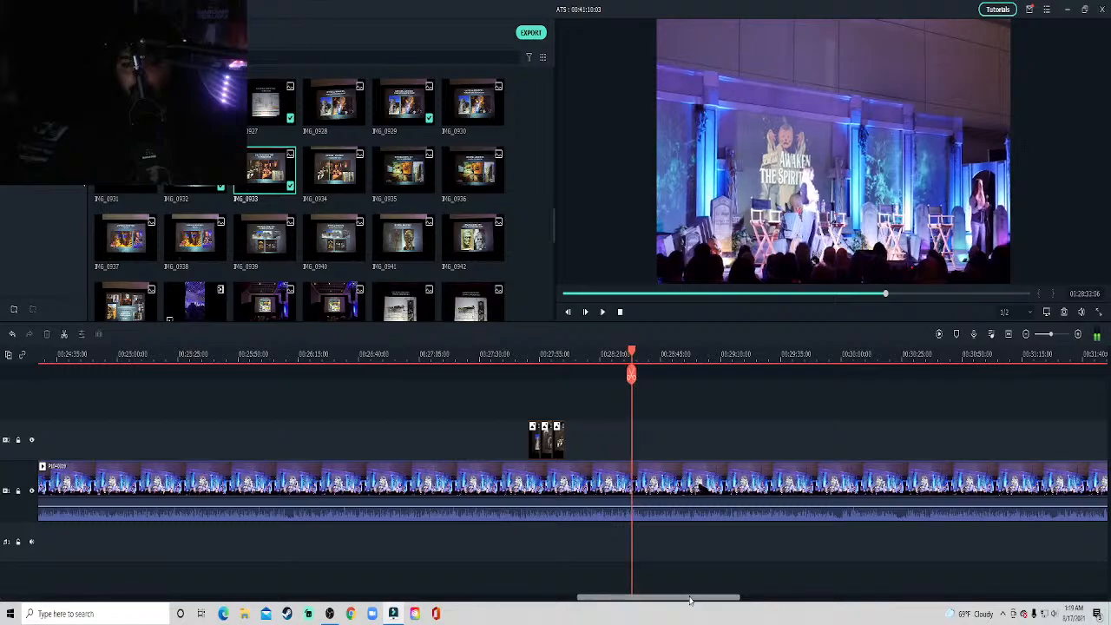
# Check the last part of the stage clip near 41:01 and append clip P1040320 directly after it on the main track.
pyautogui.moveTo(690, 599); pyautogui.dragTo(924, 600)
pyautogui.click(823, 363)
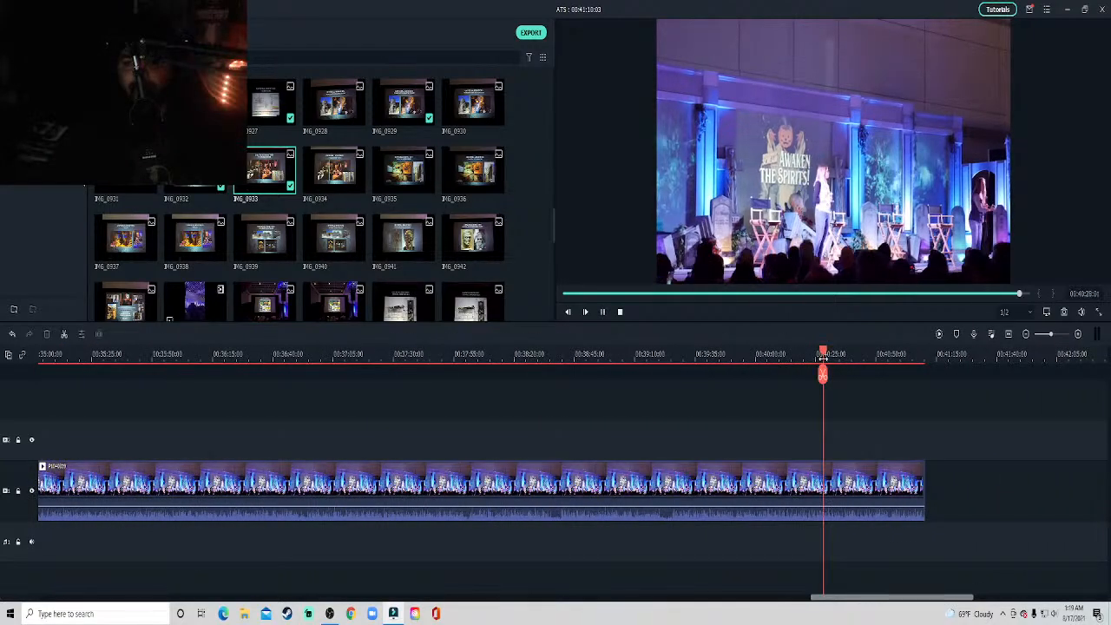
pyautogui.click(905, 364)
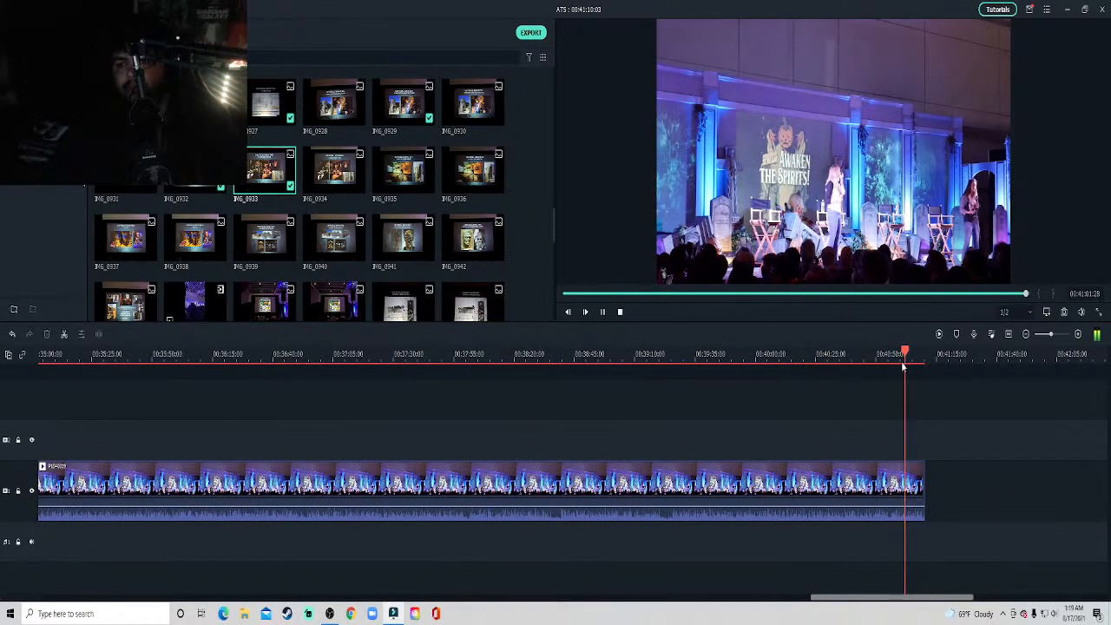
pyautogui.scroll(5, 536, 172)
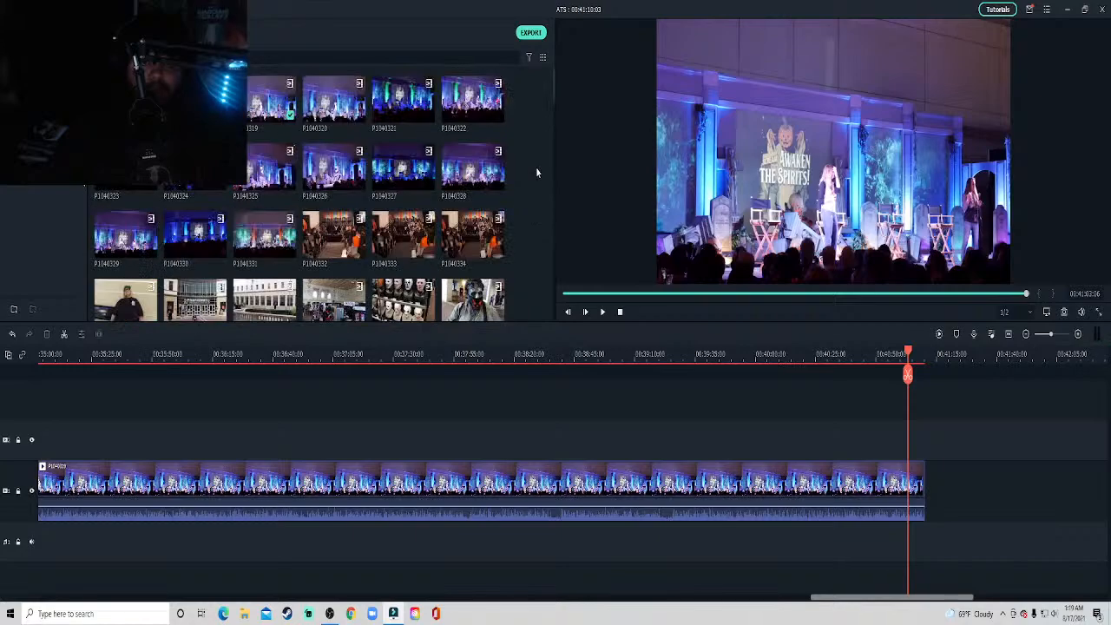
pyautogui.moveTo(334, 102); pyautogui.dragTo(930, 509)
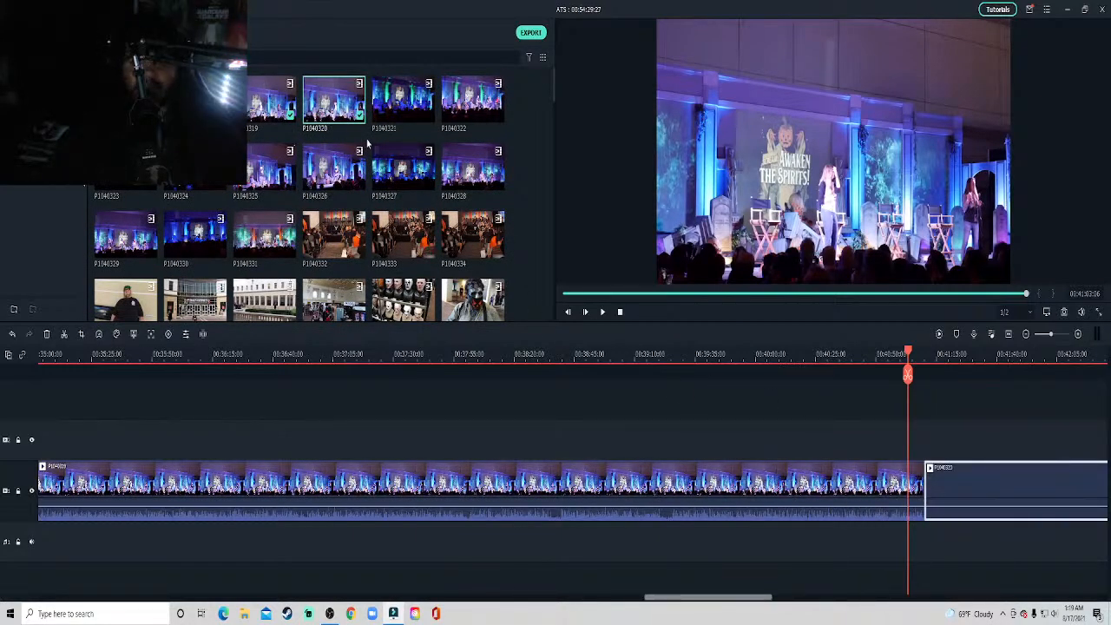
# Preview clips P1040321 and P1040322 and compare them with the stage footage playing at about 41:03.
pyautogui.doubleClick(395, 124)
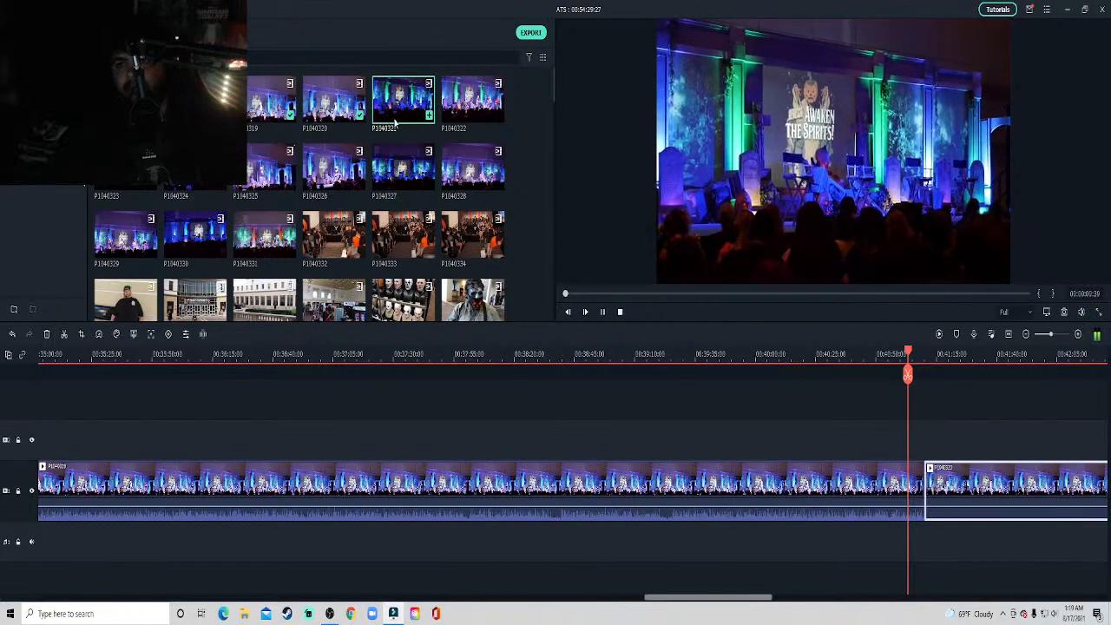
pyautogui.press('space')
pyautogui.doubleClick(460, 131)
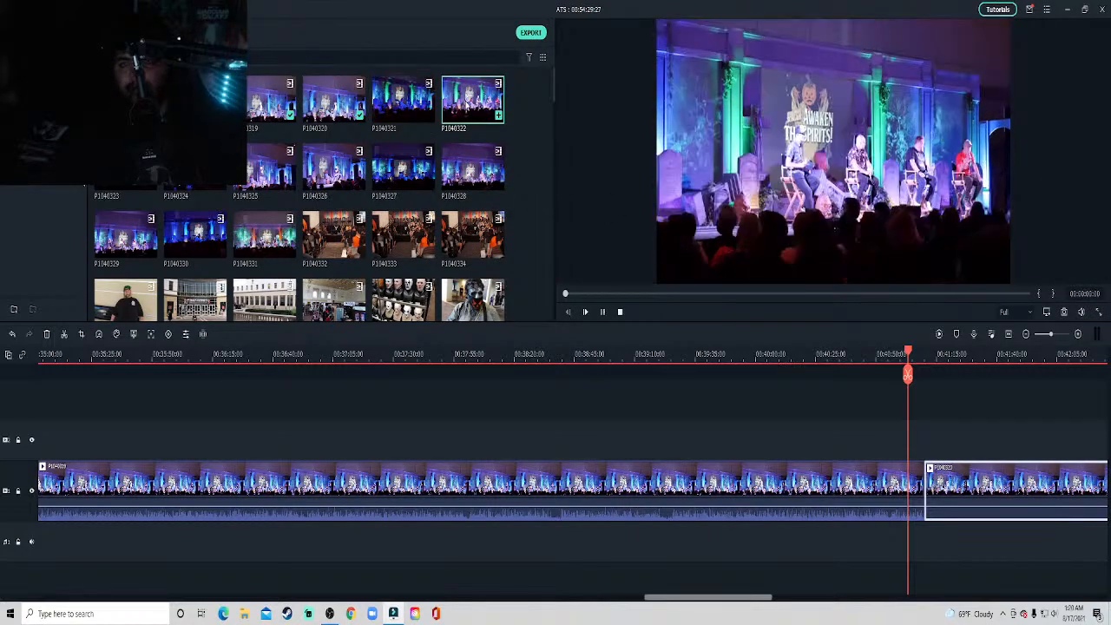
pyautogui.click(922, 412)
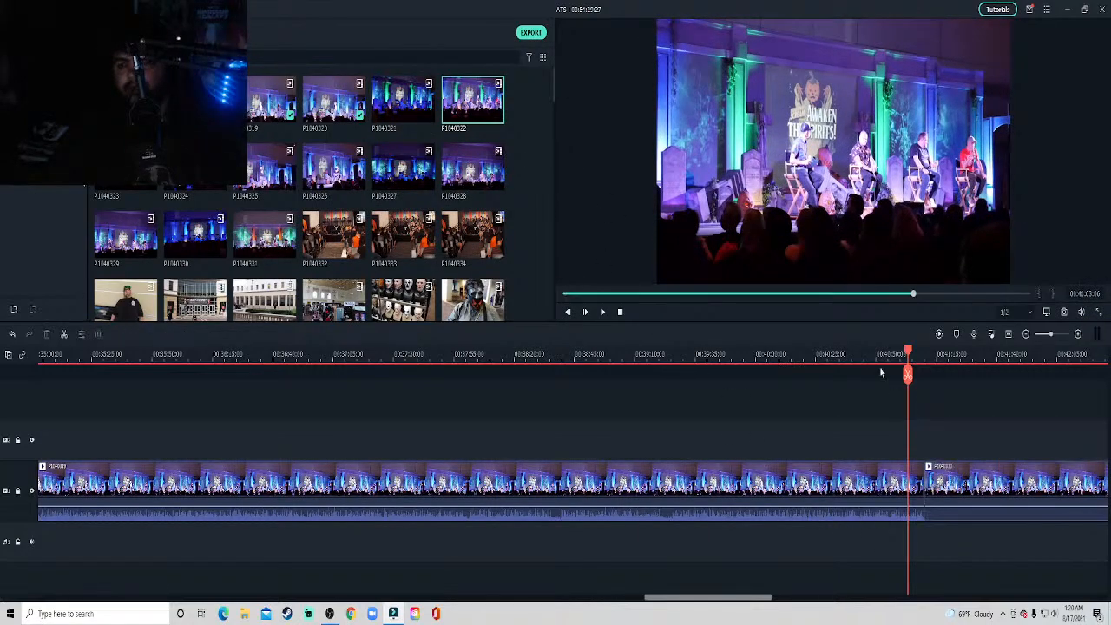
pyautogui.press('space')
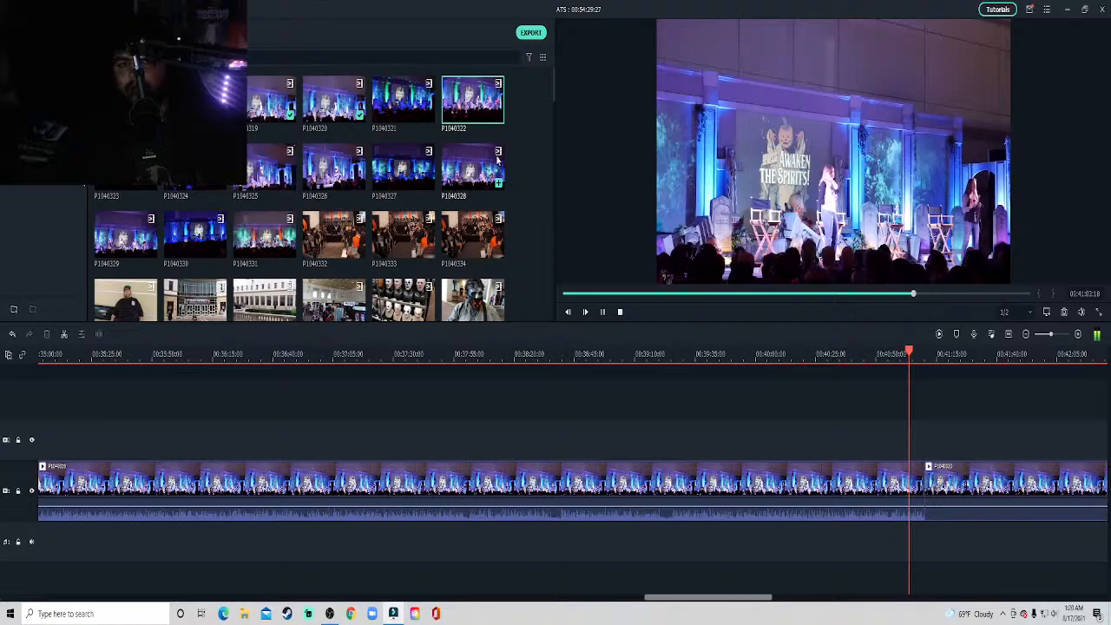
pyautogui.doubleClick(478, 113)
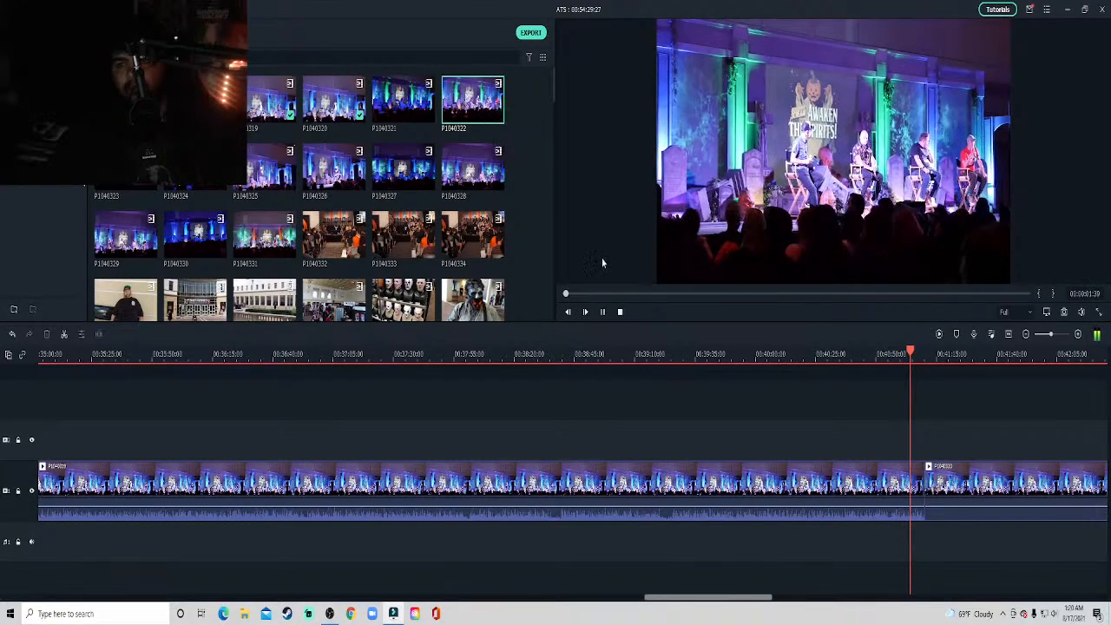
pyautogui.press('space')
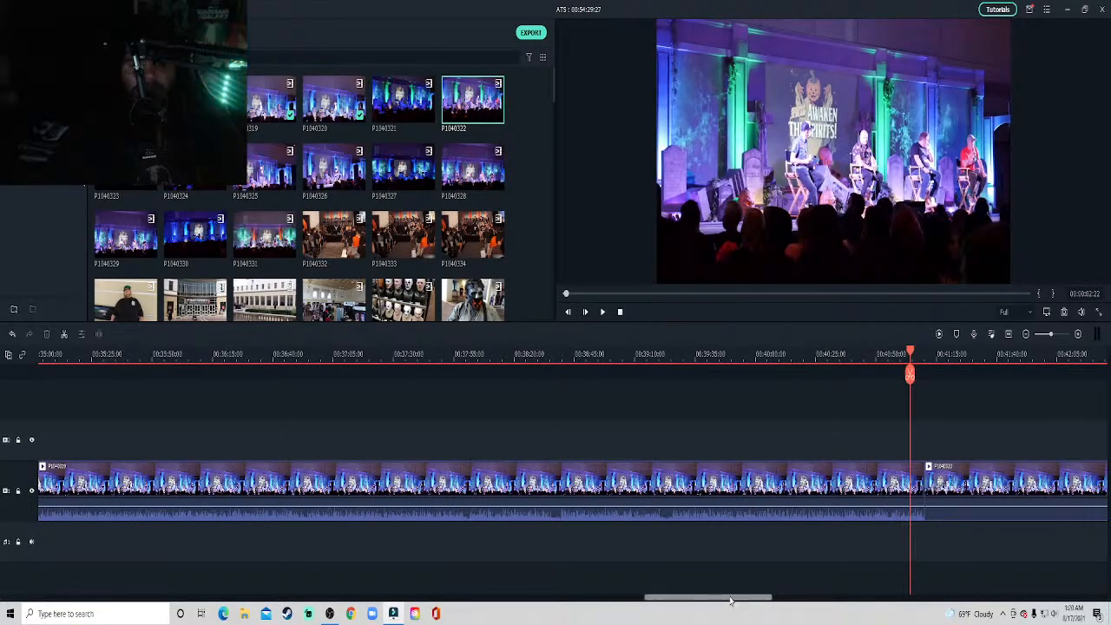
# Play the closing section of the appended stage clip P1040320 through to its end at about 54:29.
pyautogui.moveTo(730, 599); pyautogui.dragTo(989, 573)
pyautogui.click(787, 383)
pyautogui.press('space')
pyautogui.press('space')
pyautogui.click(939, 361)
pyautogui.press('space')
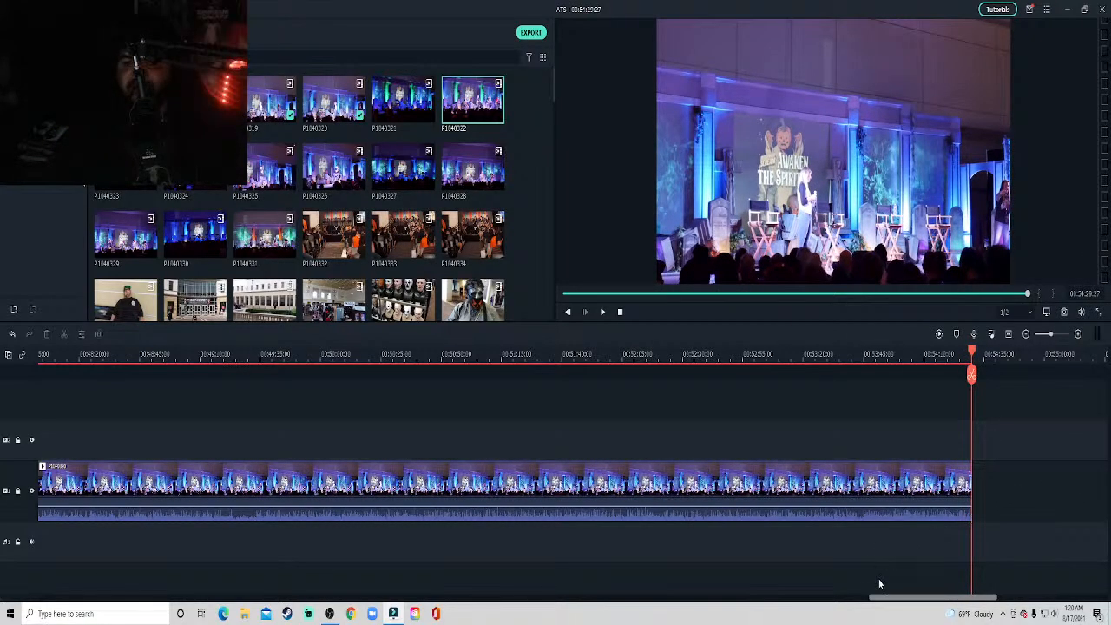
pyautogui.moveTo(908, 598); pyautogui.dragTo(965, 597)
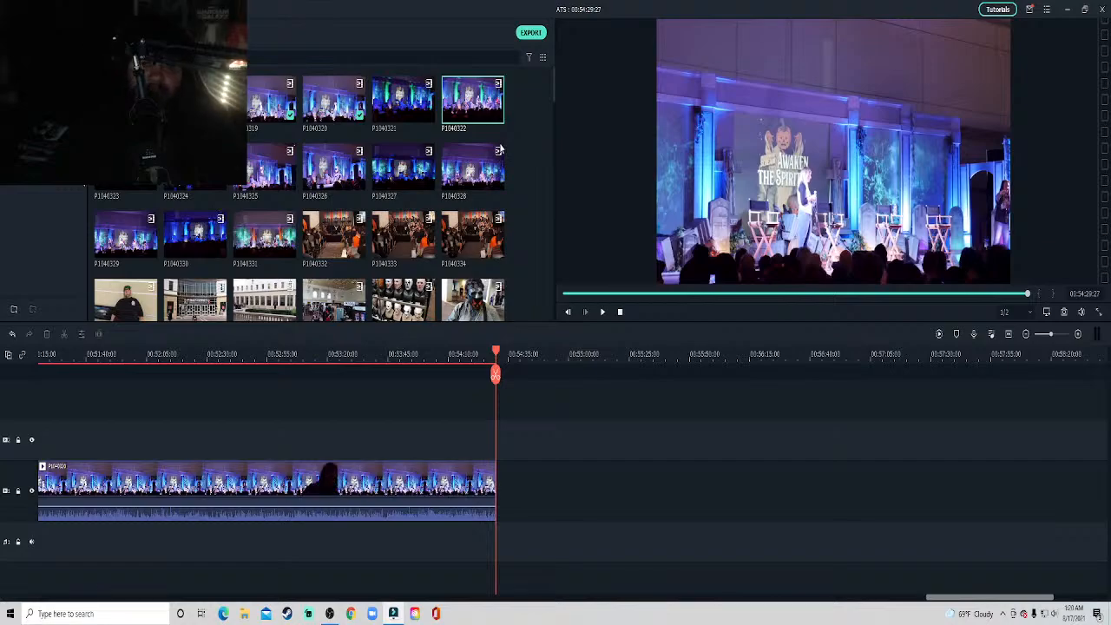
# Look through the project media to its end, reduce the editor window and open the NOH folder from the desktop.
pyautogui.scroll(-5, 525, 187)
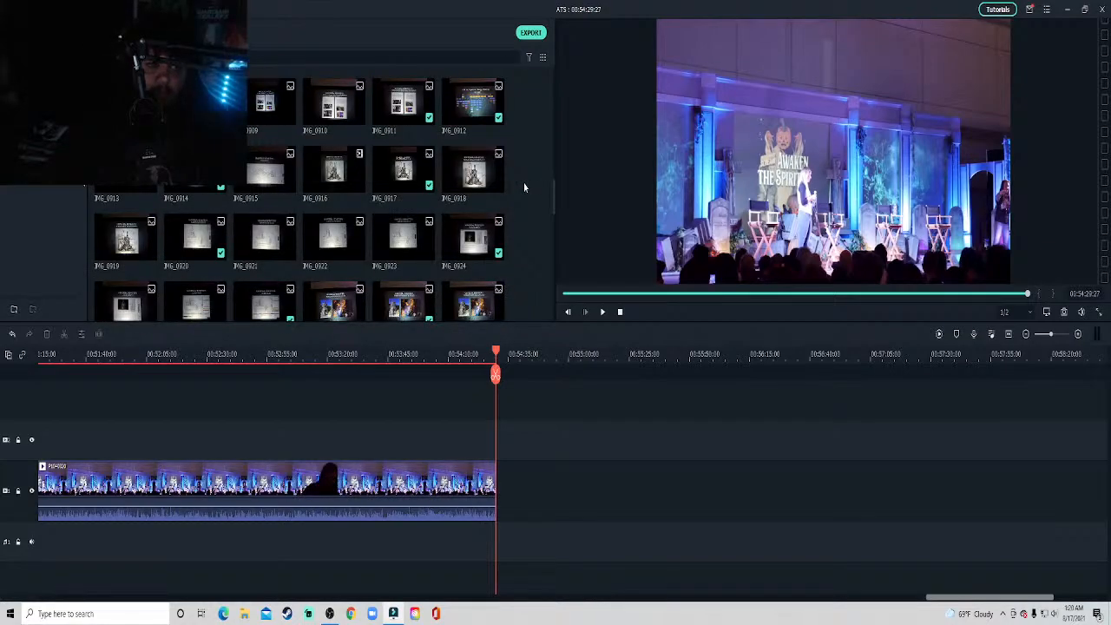
pyautogui.scroll(-15, 525, 188)
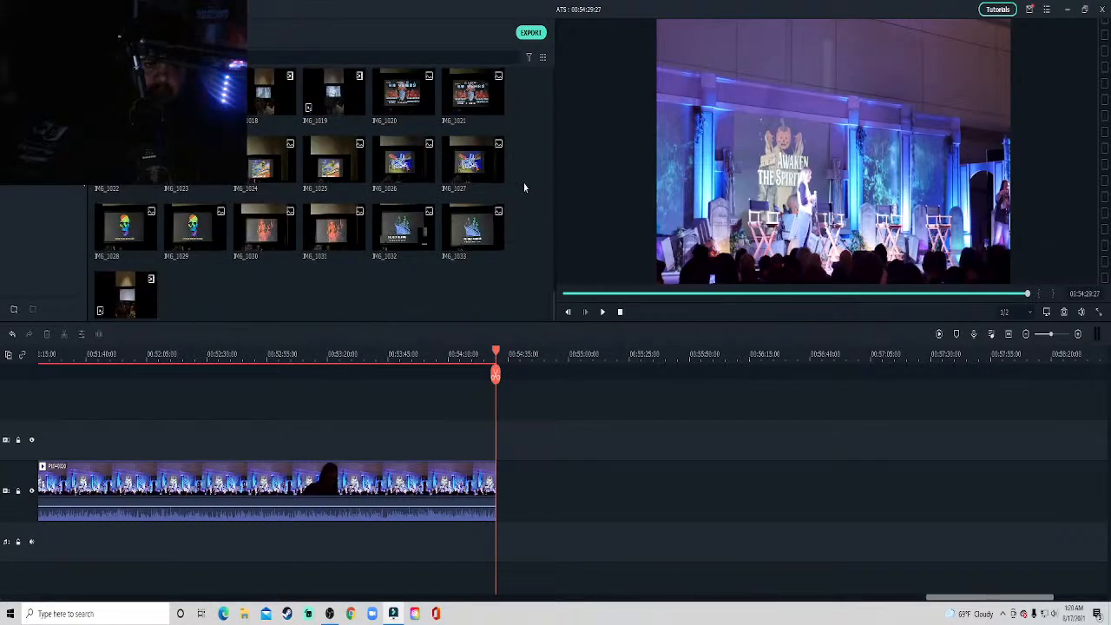
pyautogui.doubleClick(368, 12)
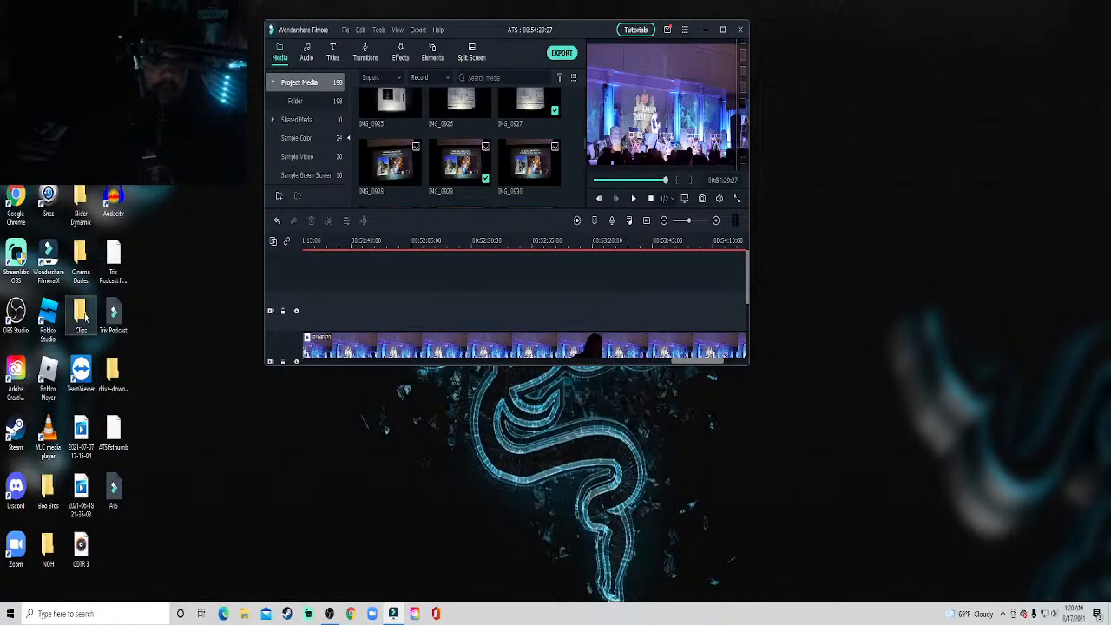
pyautogui.click(55, 561)
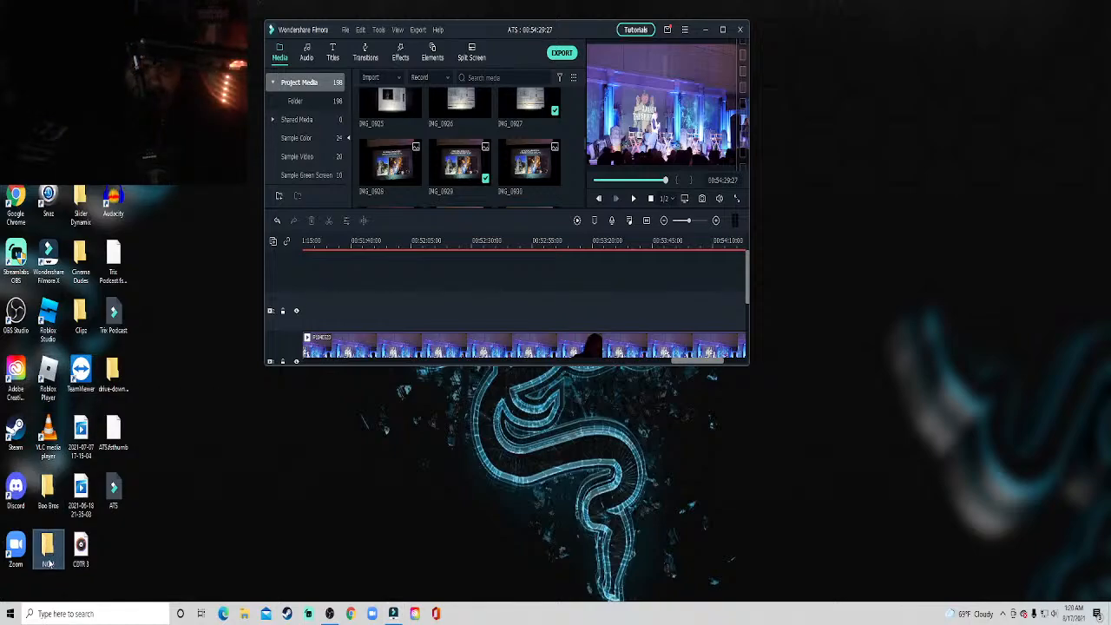
pyautogui.doubleClick(47, 545)
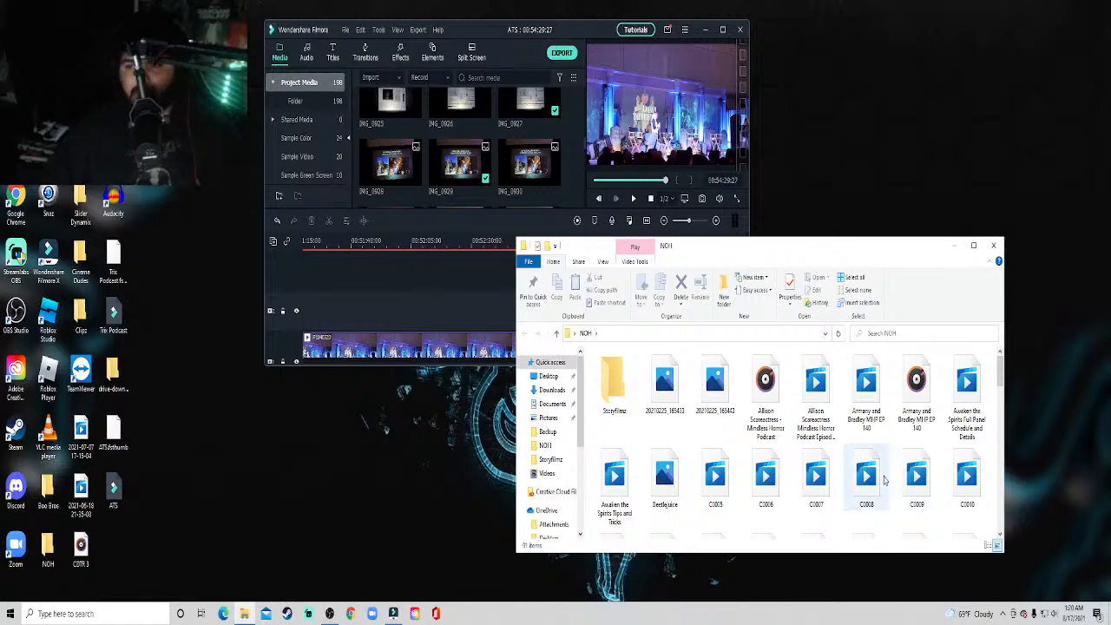
# Find the NOH Outro 2021 video in the NOH folder and import it into the project media.
pyautogui.scroll(-5, 872, 463)
pyautogui.scroll(-3, 873, 463)
pyautogui.scroll(-3, 872, 463)
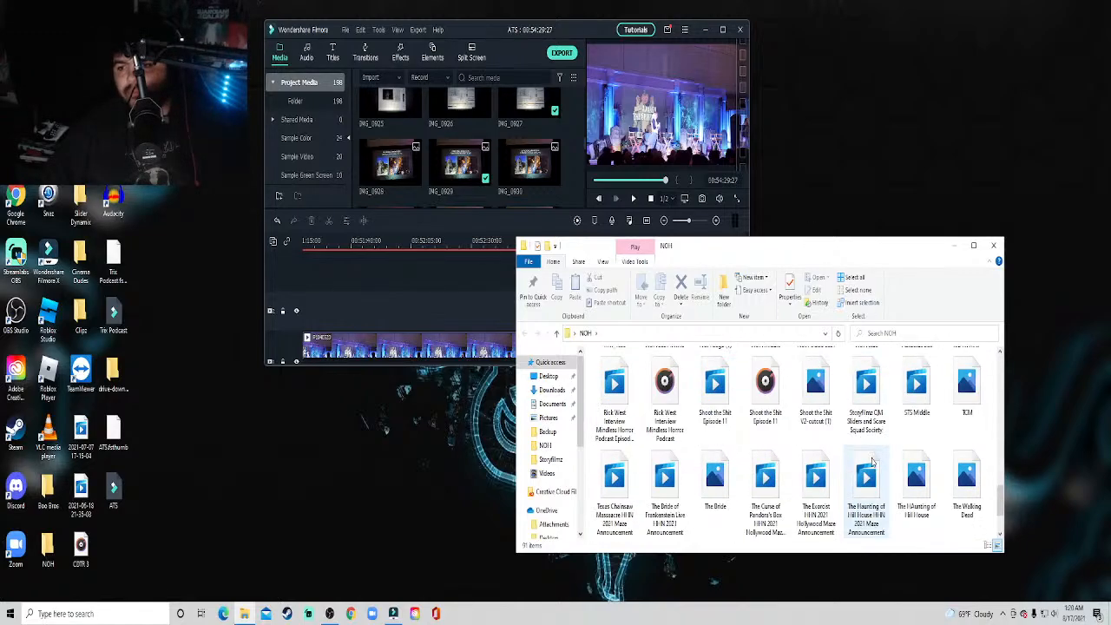
pyautogui.scroll(3, 872, 463)
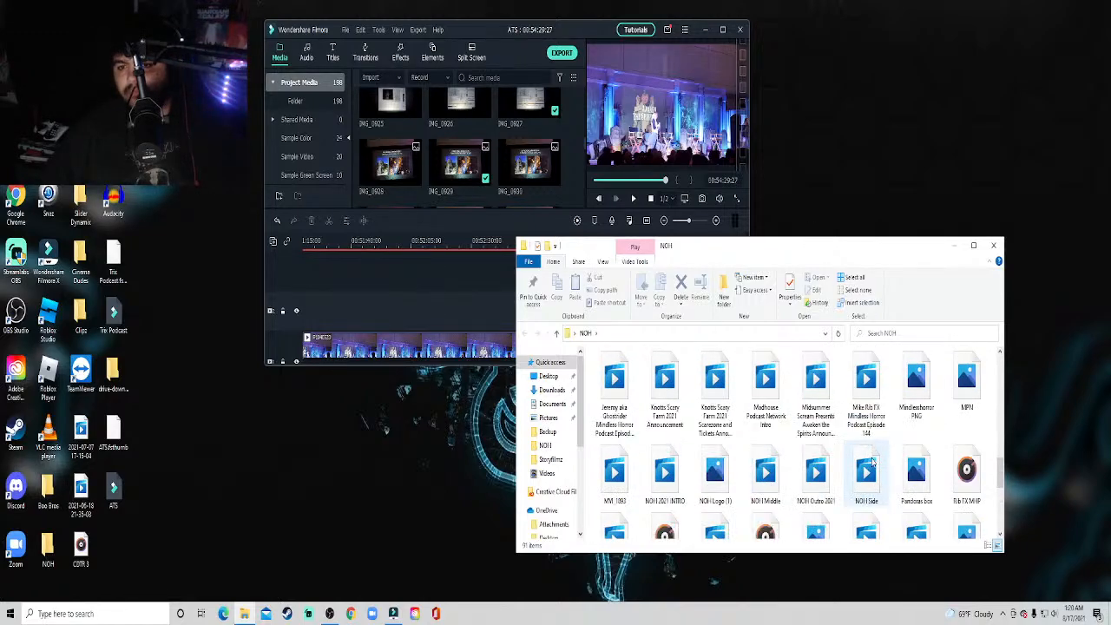
pyautogui.scroll(-2, 873, 463)
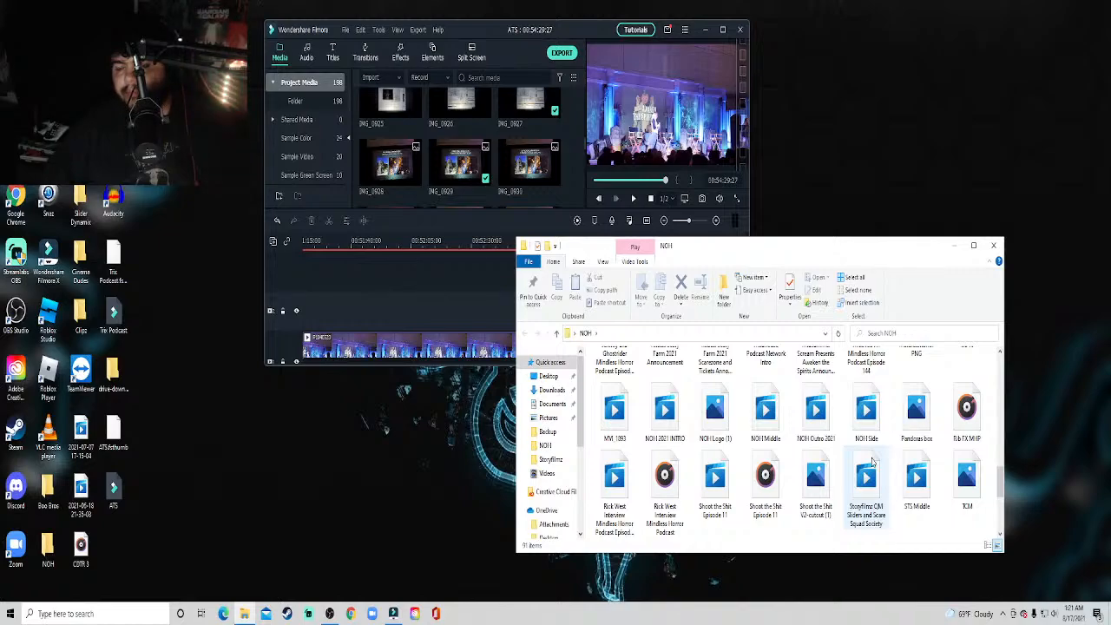
pyautogui.scroll(1, 873, 463)
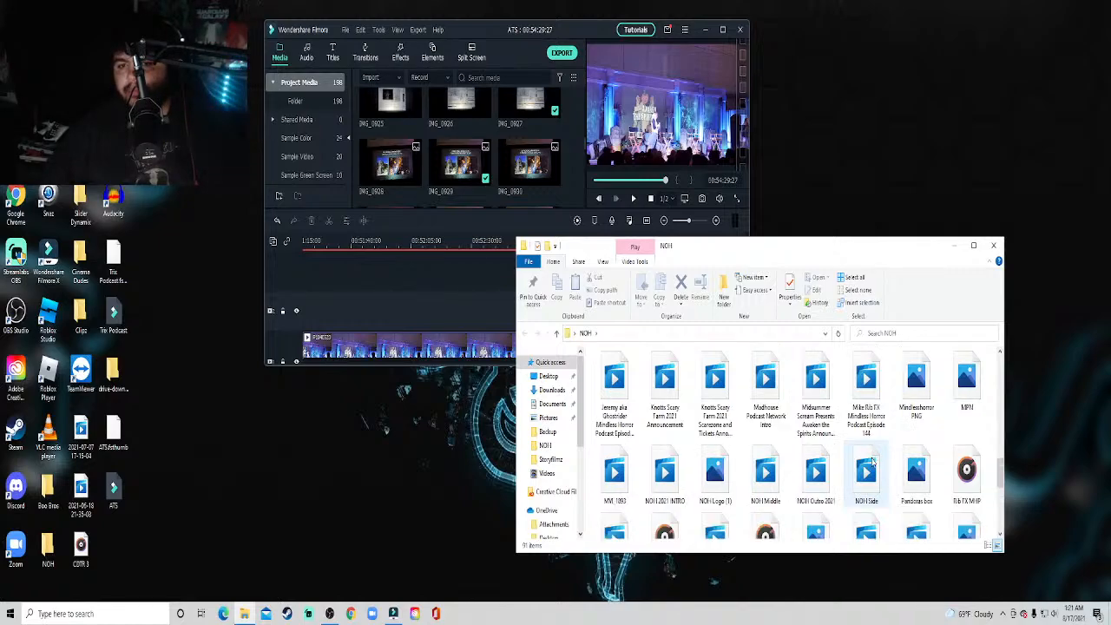
pyautogui.scroll(1, 872, 463)
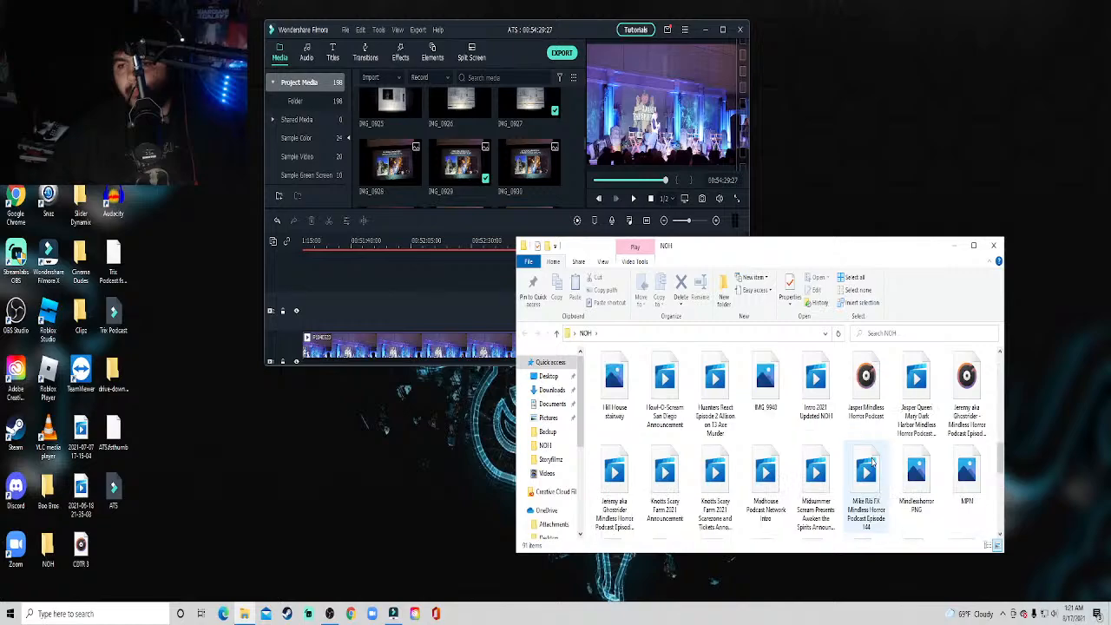
pyautogui.scroll(-1, 872, 463)
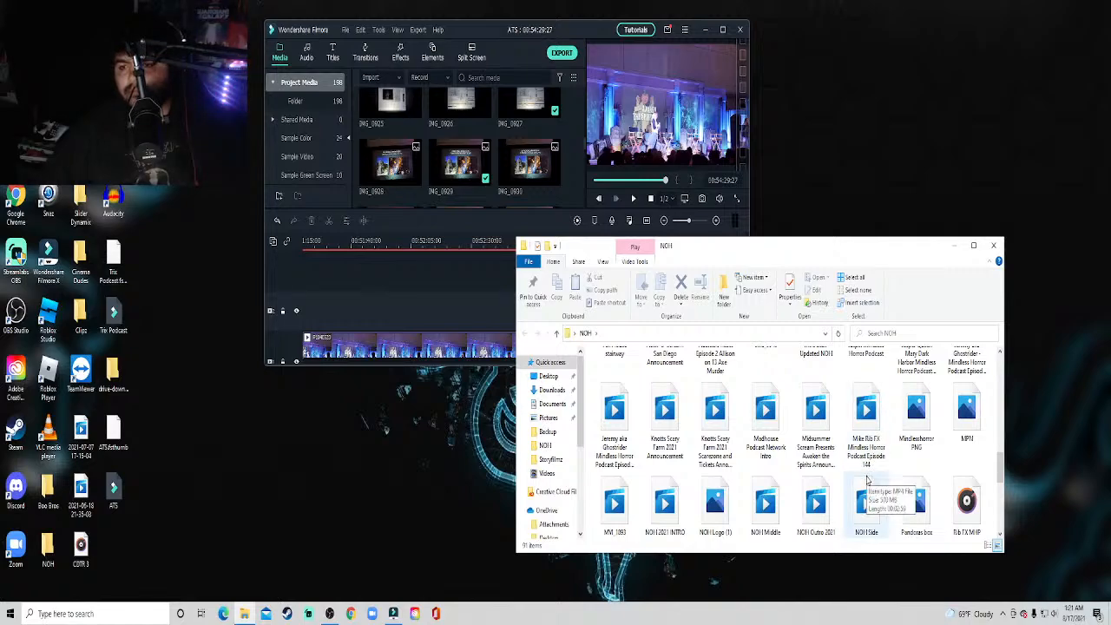
pyautogui.click(809, 493)
pyautogui.moveTo(809, 493); pyautogui.dragTo(468, 178)
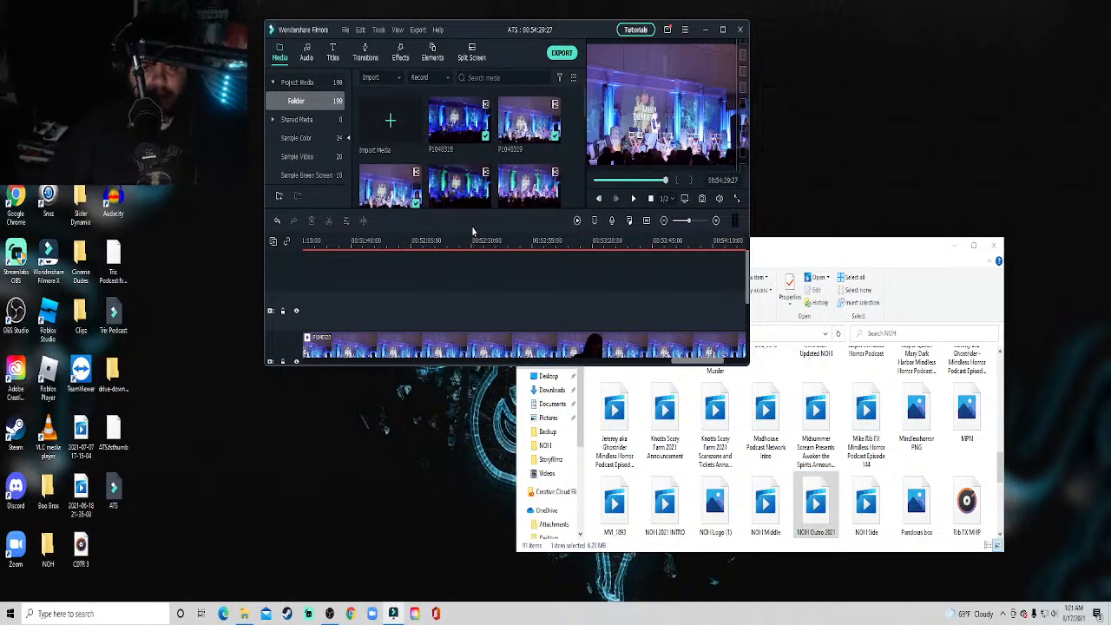
# Close the NOH folder window, maximize the editor and bring up the imported outro at the end of the media.
pyautogui.click(992, 252)
pyautogui.click(722, 33)
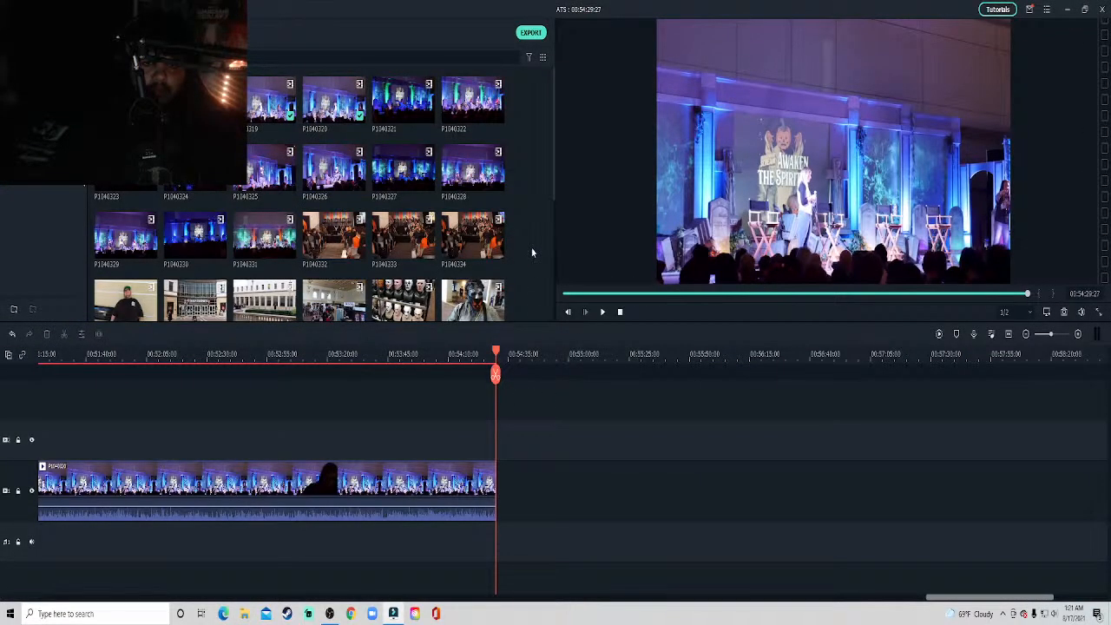
pyautogui.scroll(-10, 532, 251)
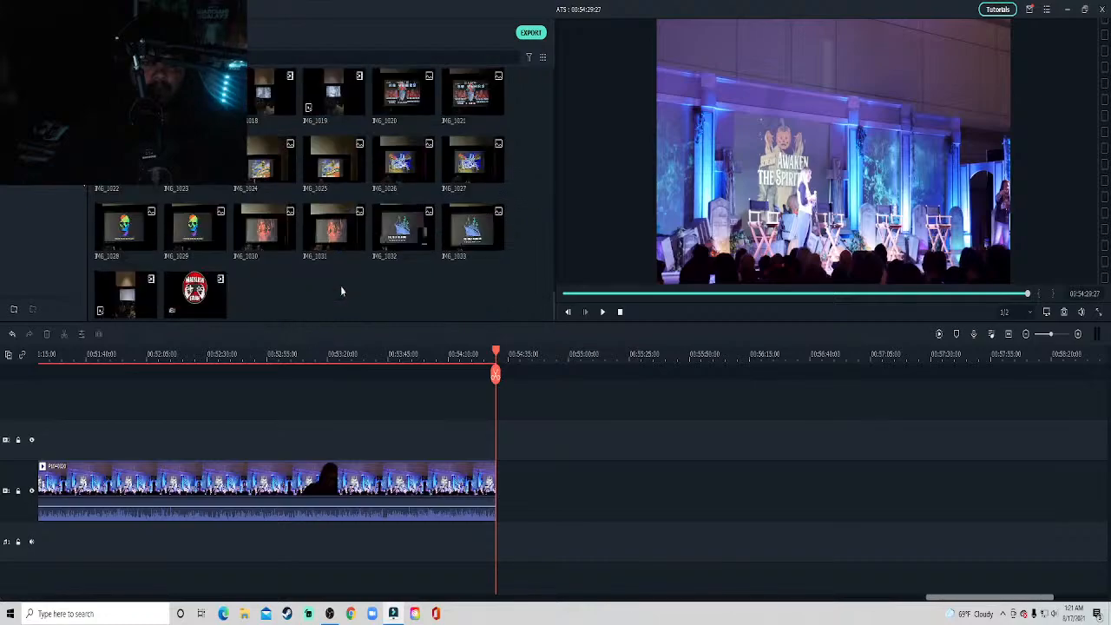
# Append the NOH Outro 2021 video after the stage clip and export the project as HHN Creative Process Panel Awaken the Spirits 2021.
pyautogui.moveTo(215, 286); pyautogui.dragTo(504, 519)
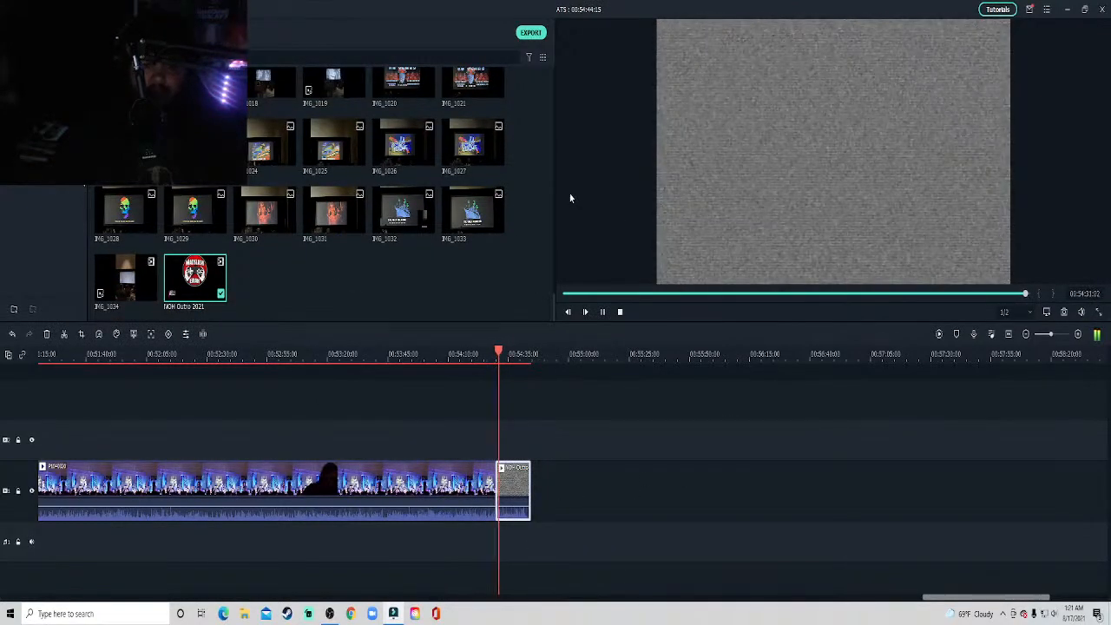
pyautogui.click(530, 32)
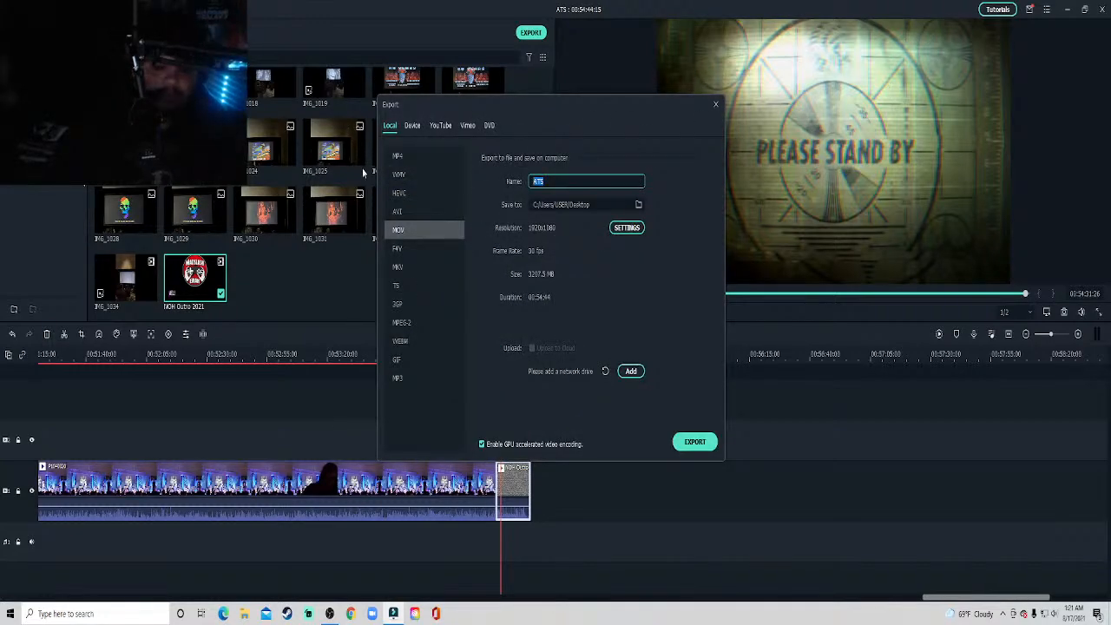
pyautogui.press('BackSpace')
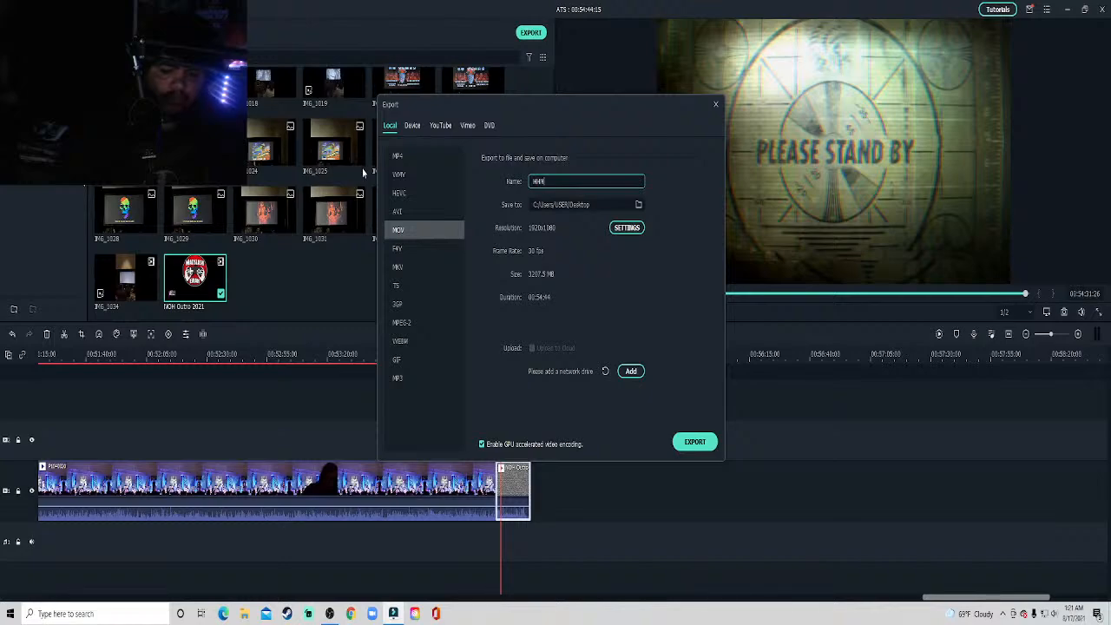
pyautogui.write('HHN Cre')
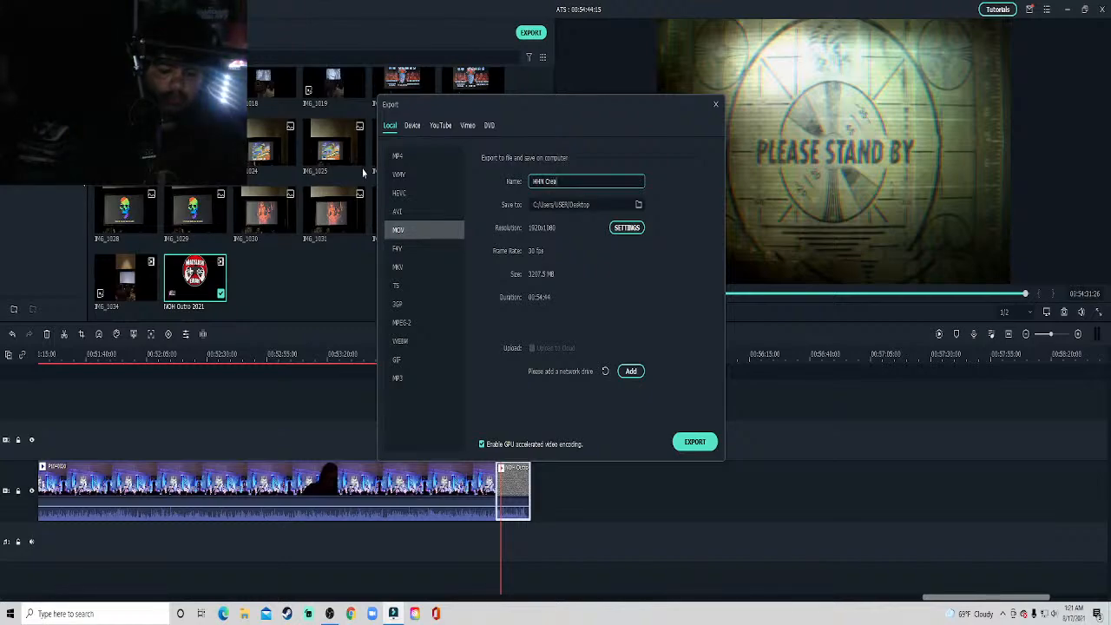
pyautogui.write('at')
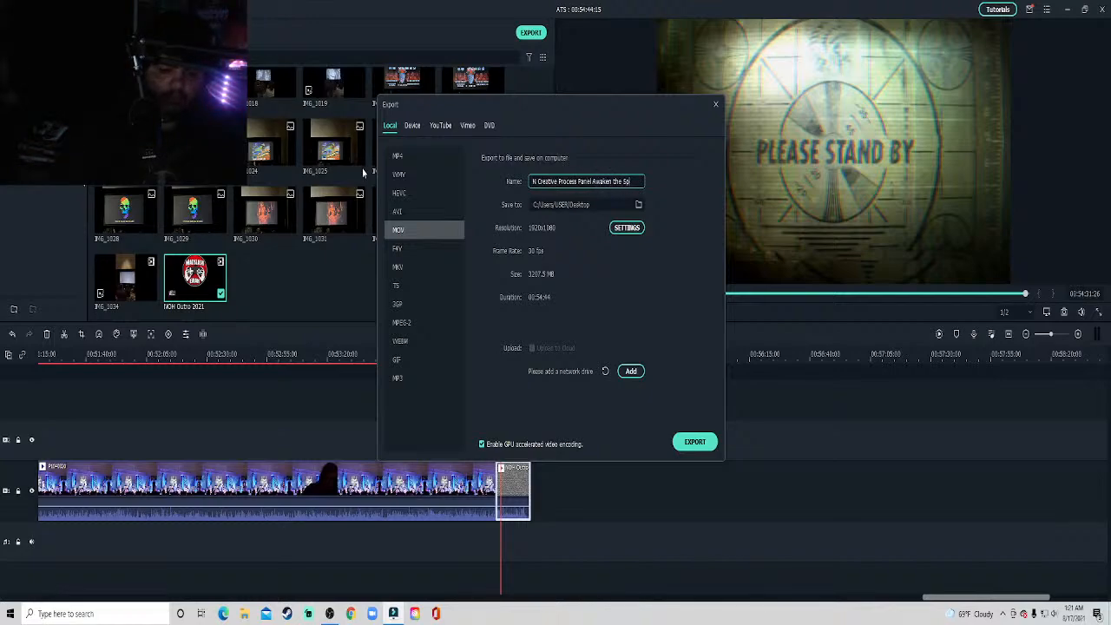
pyautogui.write('rits 2021')
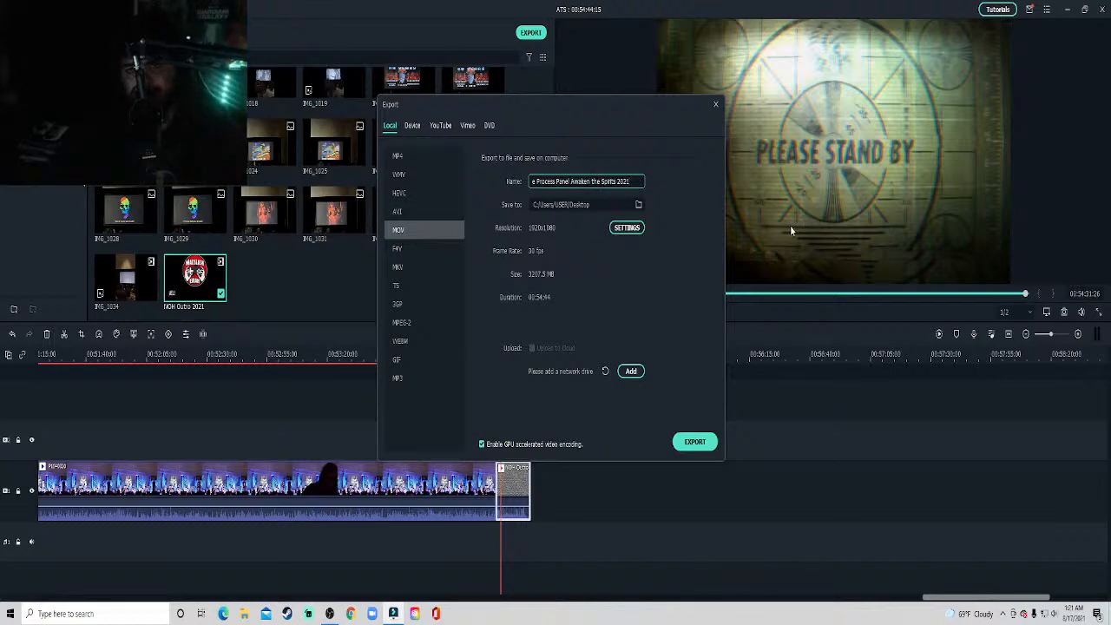
pyautogui.click(694, 444)
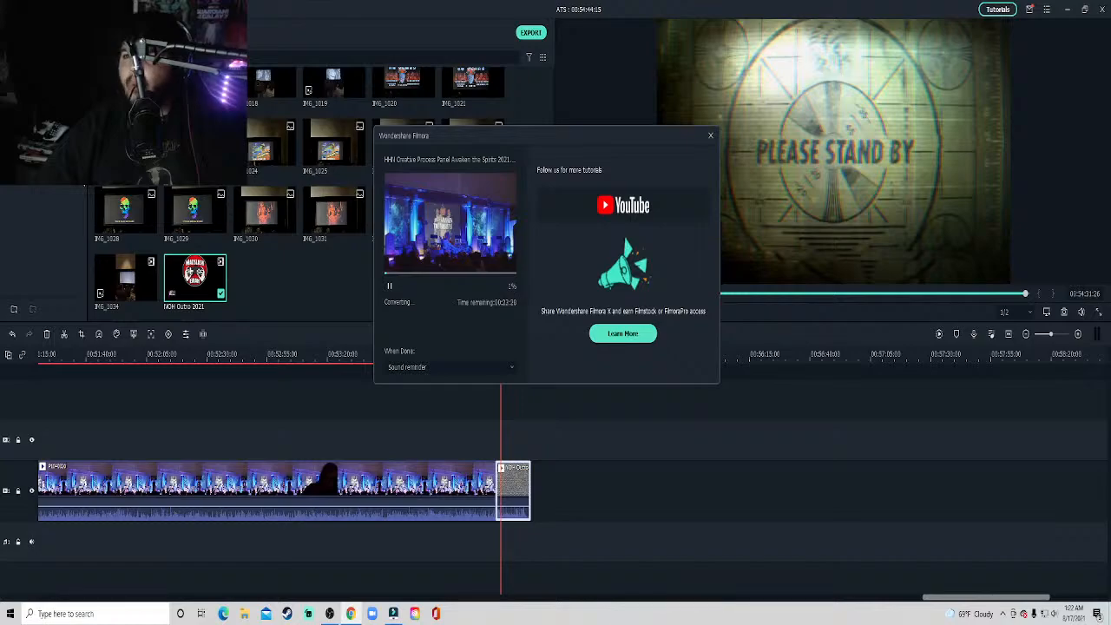
# Switch to Chrome, bring its new tab window onto this screen at full size and open YouTube.
pyautogui.moveTo(1110, 110); pyautogui.dragTo(594, 141)
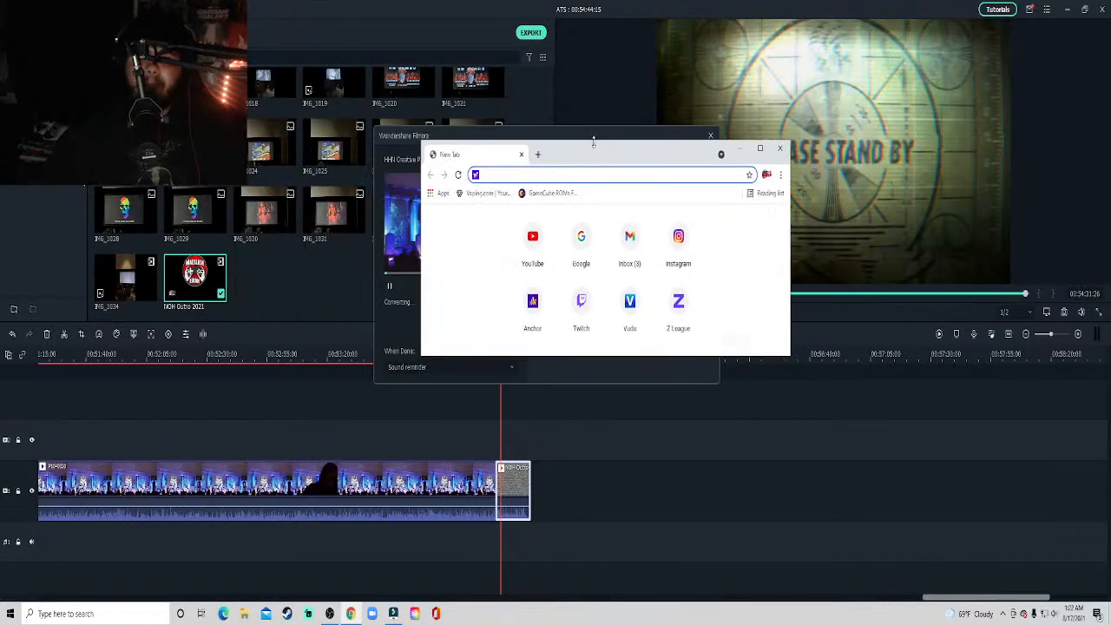
pyautogui.click(760, 150)
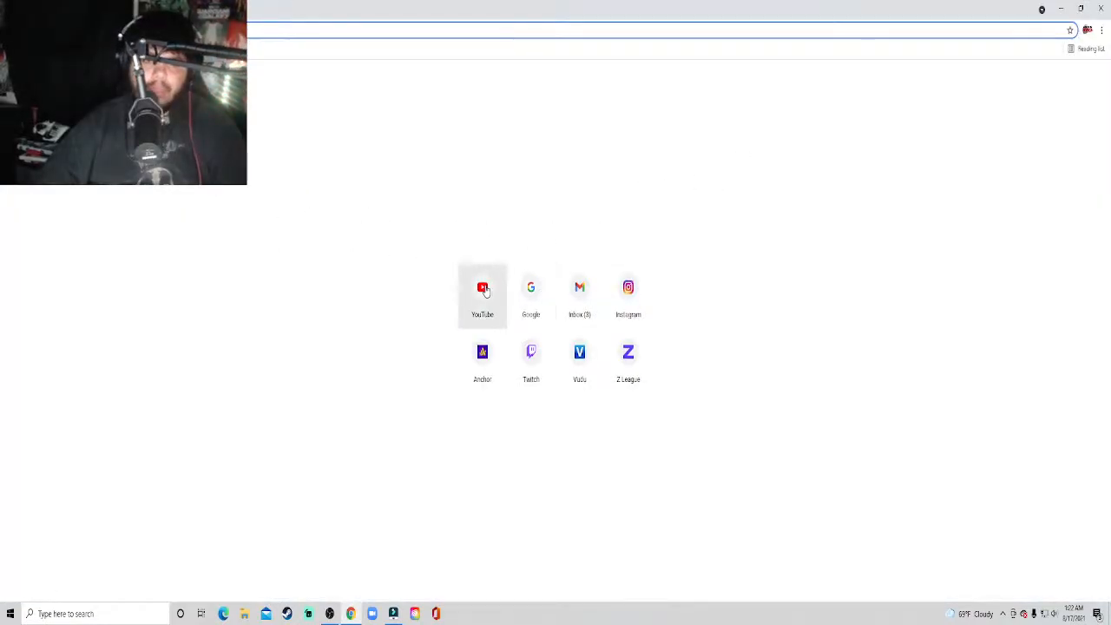
pyautogui.click(486, 290)
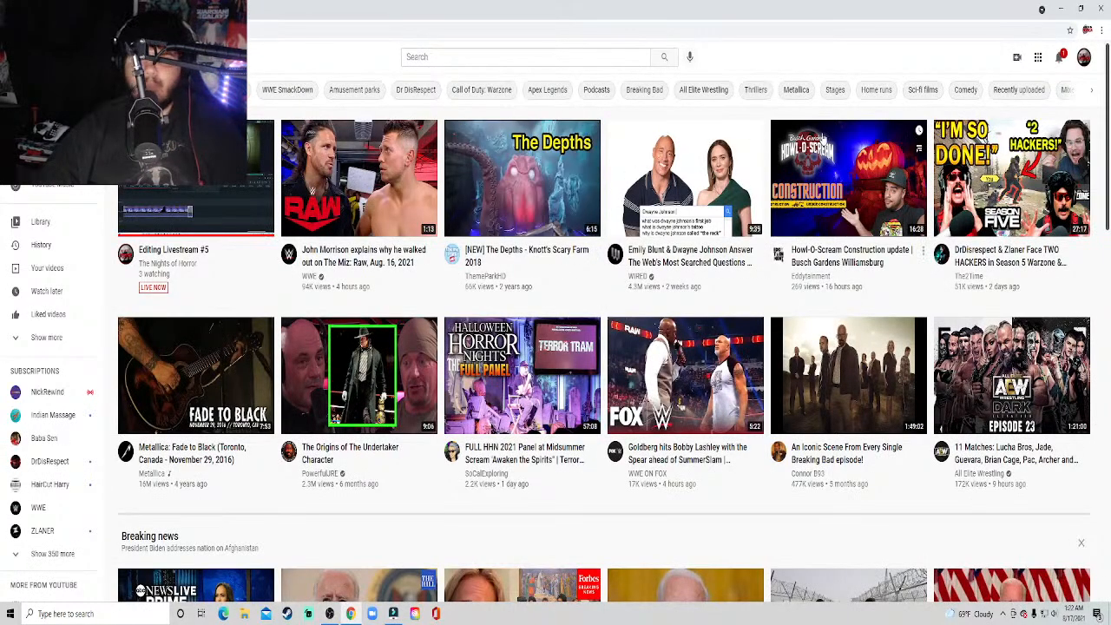
# Look through the YouTube notifications for SoCalExploring's interview with the HHN creative director and play it in full screen.
pyautogui.click(1059, 57)
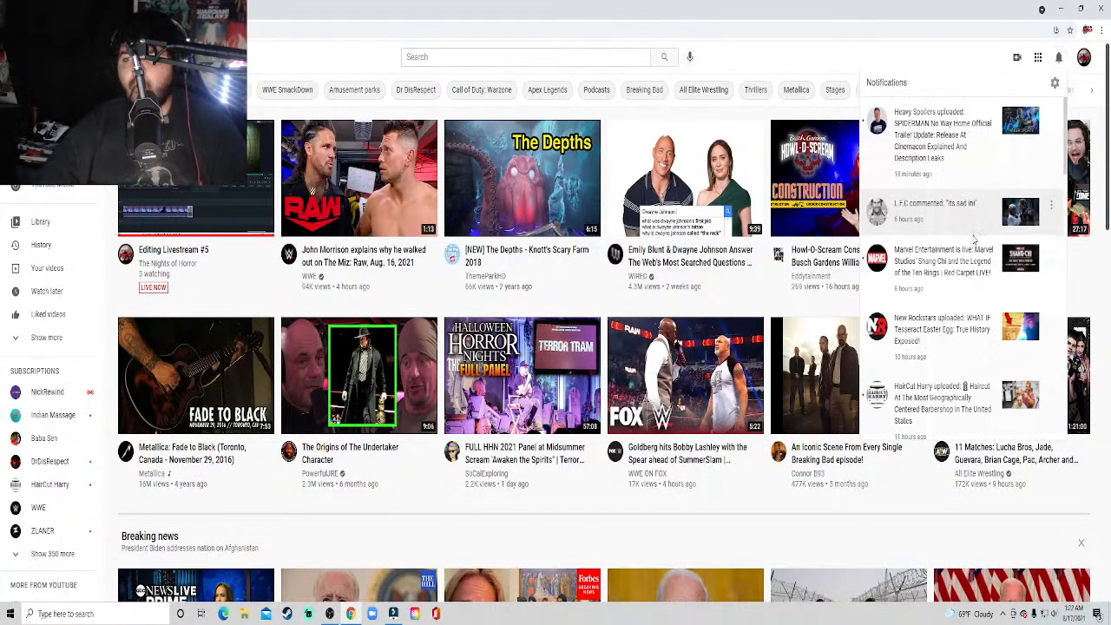
pyautogui.scroll(-5, 971, 249)
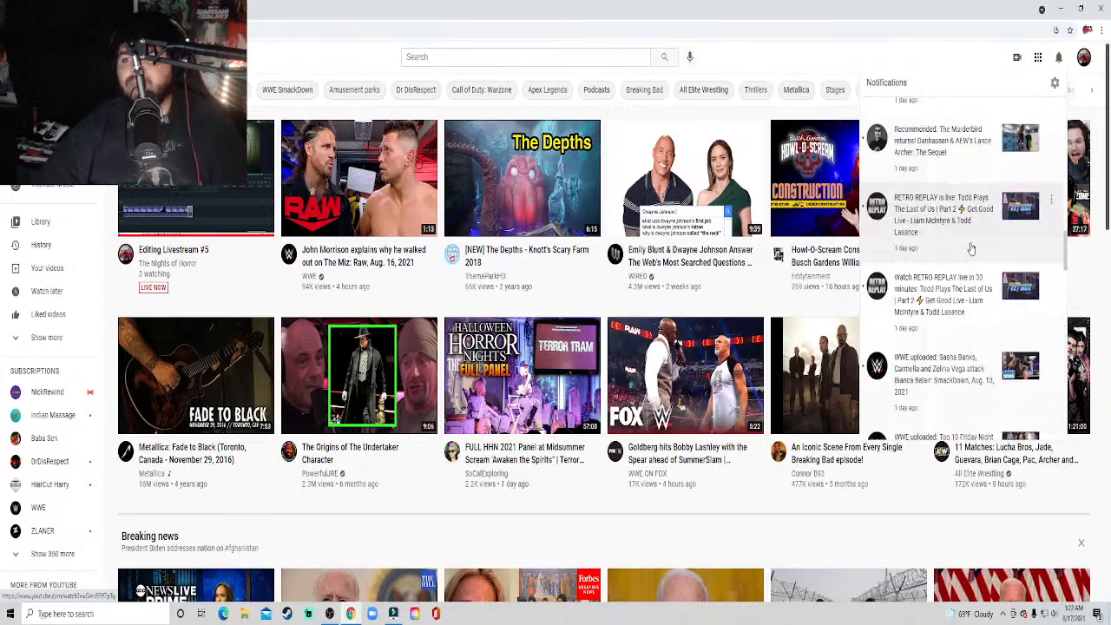
pyautogui.scroll(-6, 971, 249)
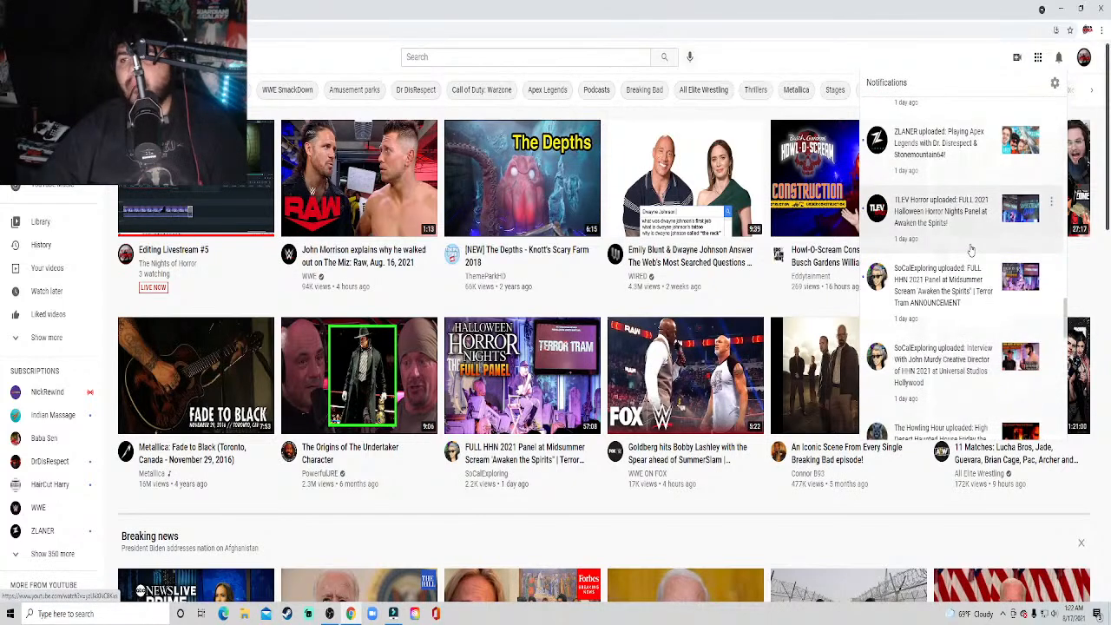
pyautogui.click(955, 322)
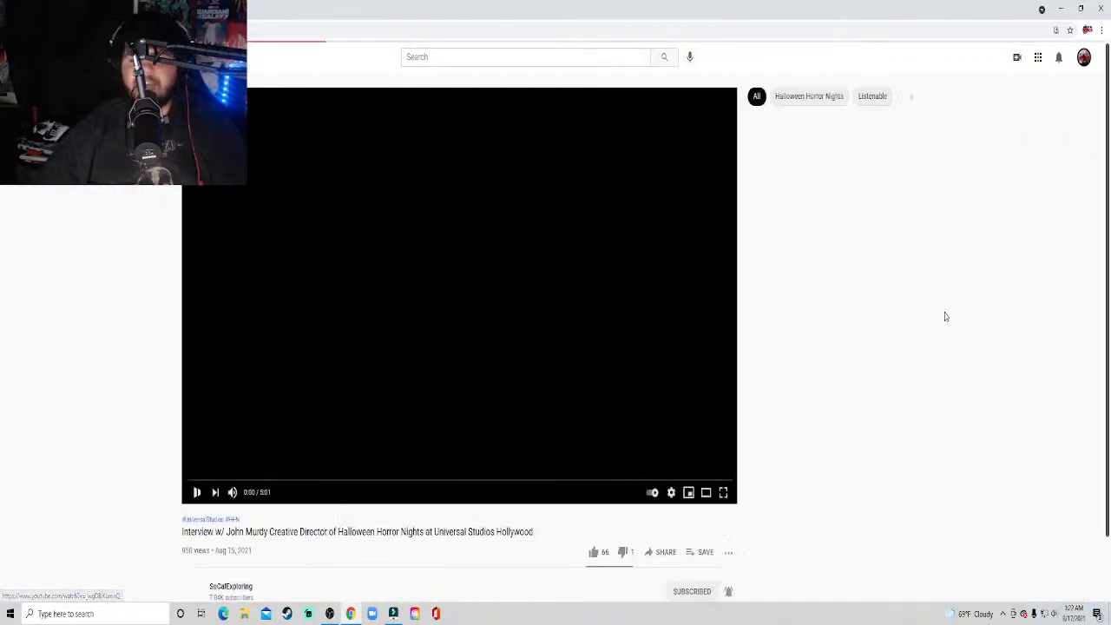
pyautogui.click(723, 492)
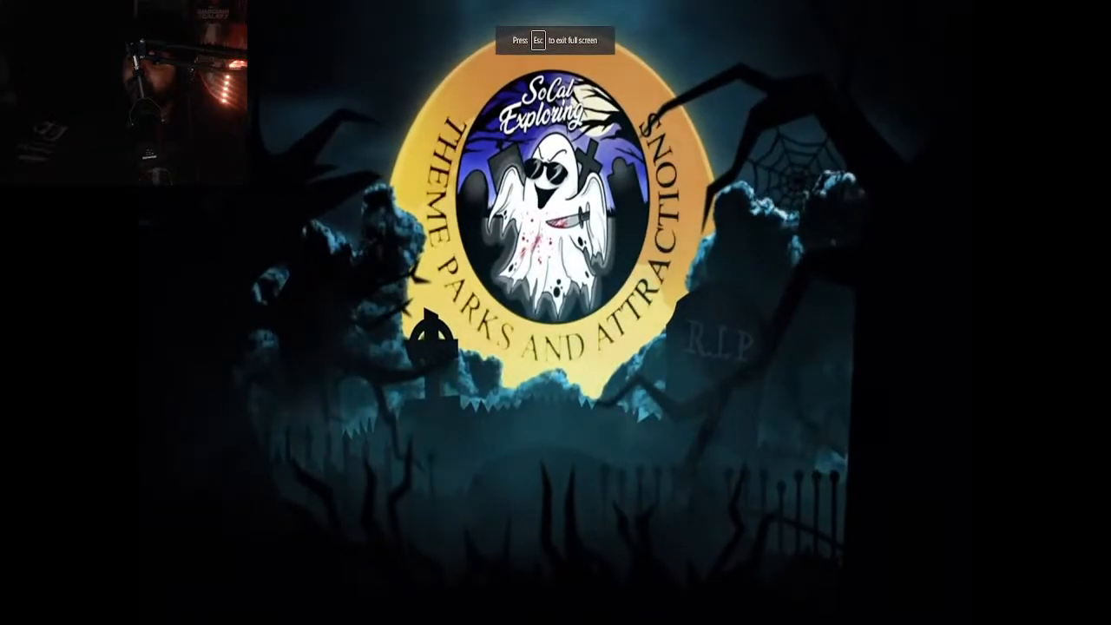